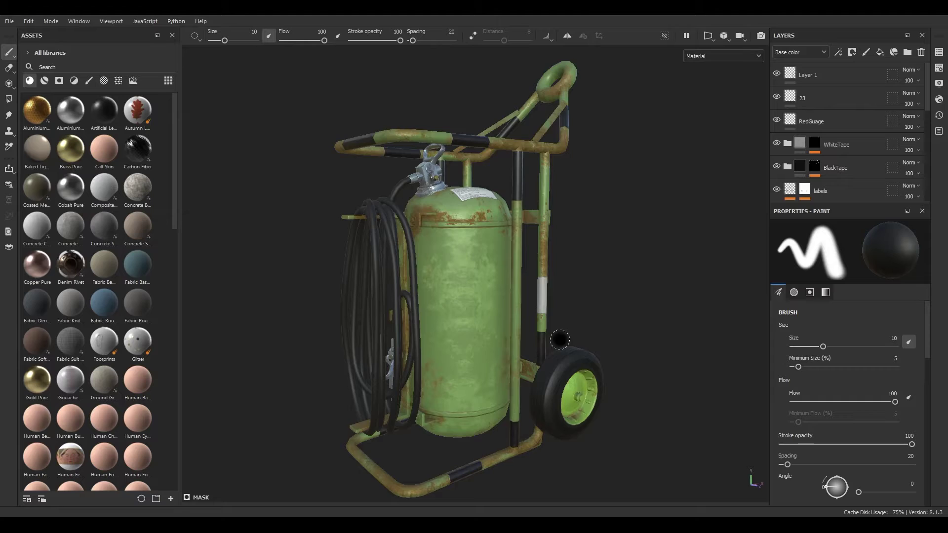
Look over the fire extinguisher model from the front and back, including the labels and the number 23.
mouse_move(346, 326)
left_mouse_down("alt")
mouse_move(241, 328)
mouse_move(550, 317)
mouse_move(563, 326)
left_mouse_up("alt")
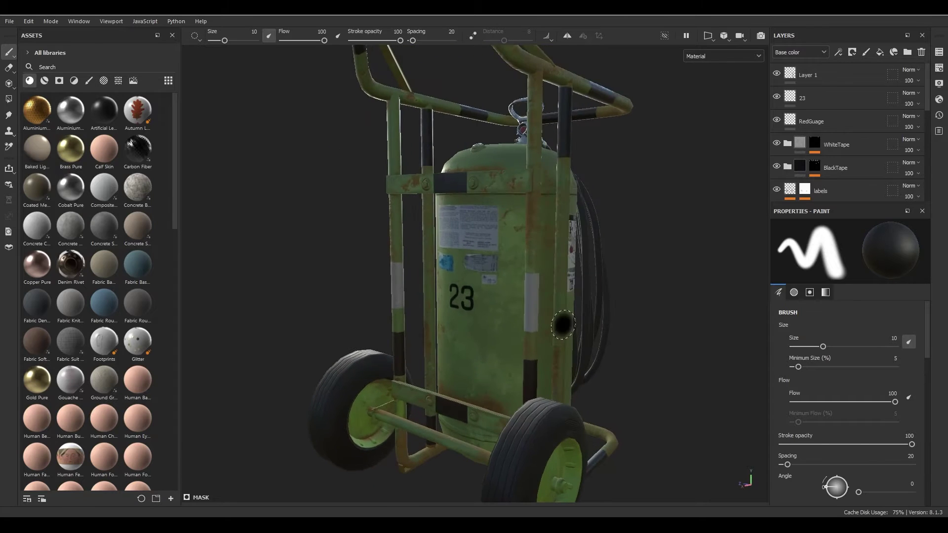
right_click_drag(563, 326, 622, 339, "shift")
left_click_drag(621, 340, 563, 324, "alt")
right_click_drag(563, 324, 617, 314, "alt")
left_click_drag(617, 314, 474, 283, "alt")
mouse_move(486, 327)
left_mouse_down("alt")
mouse_move(501, 351)
mouse_move(506, 187)
left_mouse_up("alt")
left_click_drag(518, 353, 496, 317, "alt")
right_click_drag(495, 318, 605, 348, "alt")
left_click_drag(606, 347, 573, 345, "alt")
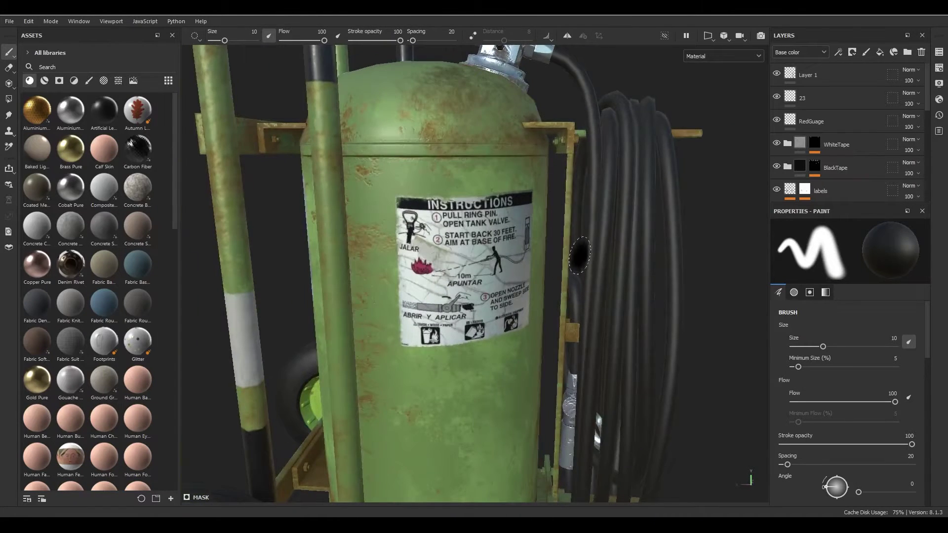
Examine the instruction label and the surrounding rust on the side of the tank.
left_click_drag(581, 256, 544, 275, "alt")
right_click_drag(544, 275, 512, 312, "alt")
left_click_drag(511, 313, 548, 311, "alt")
right_click_drag(548, 312, 599, 282, "alt")
left_click_drag(484, 265, 378, 242, "alt")
mouse_move(378, 242)
right_mouse_down("alt")
mouse_move(366, 230)
mouse_move(412, 225)
right_mouse_up("alt")
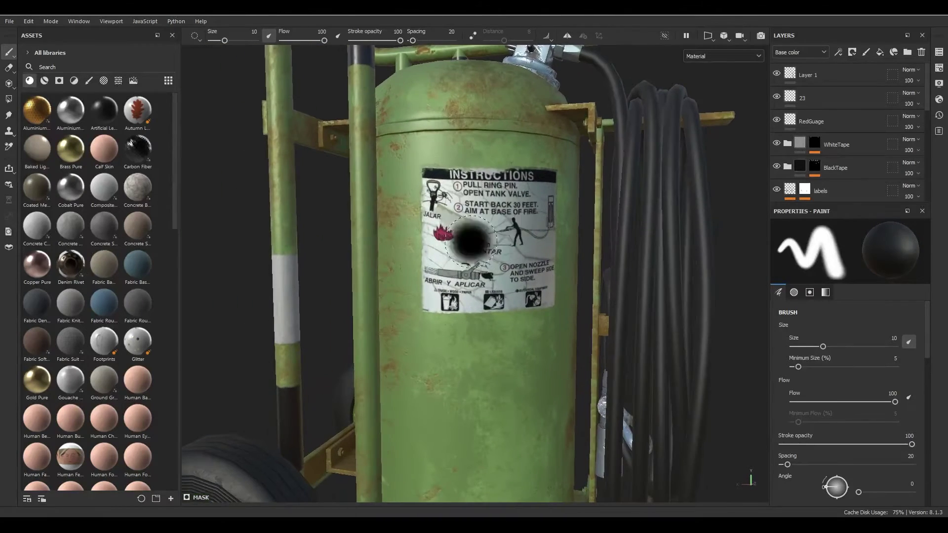
left_click_drag(504, 276, 523, 305, "alt")
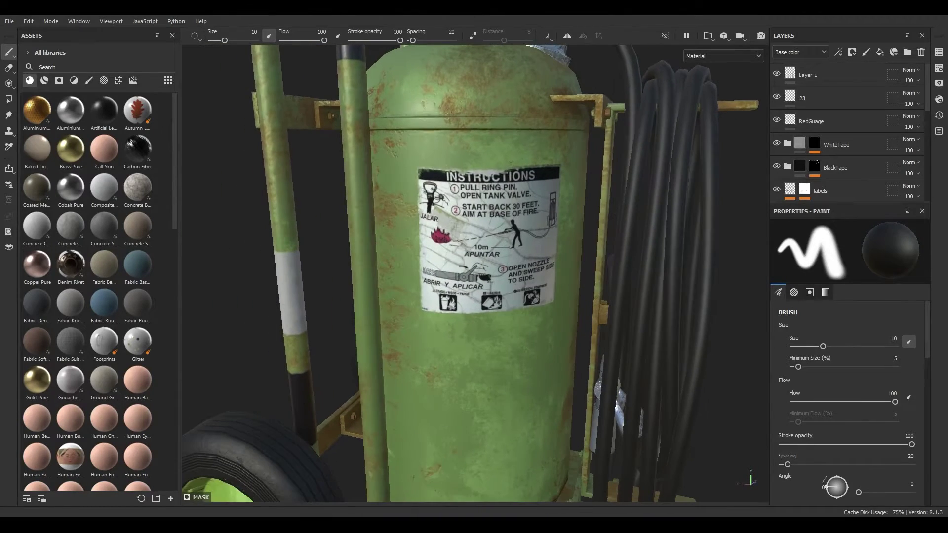
Switch to Photoshop and examine the FireExt_D.tga texture up close around the instruction label and the tank body.
left_click(372, 525)
key("ctrl+plus")
key("ctrl+plus")
key("ctrl+plus")
key("ctrl+plus")
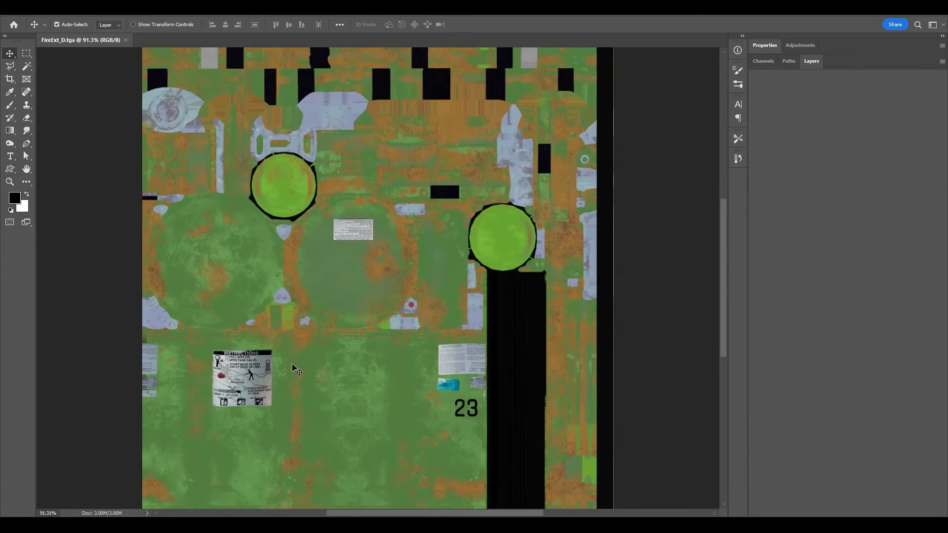
mouse_move(265, 398)
left_mouse_down()
mouse_move(440, 263)
mouse_move(538, 233)
mouse_move(652, 257)
mouse_move(324, 204)
mouse_move(187, 75)
left_mouse_up()
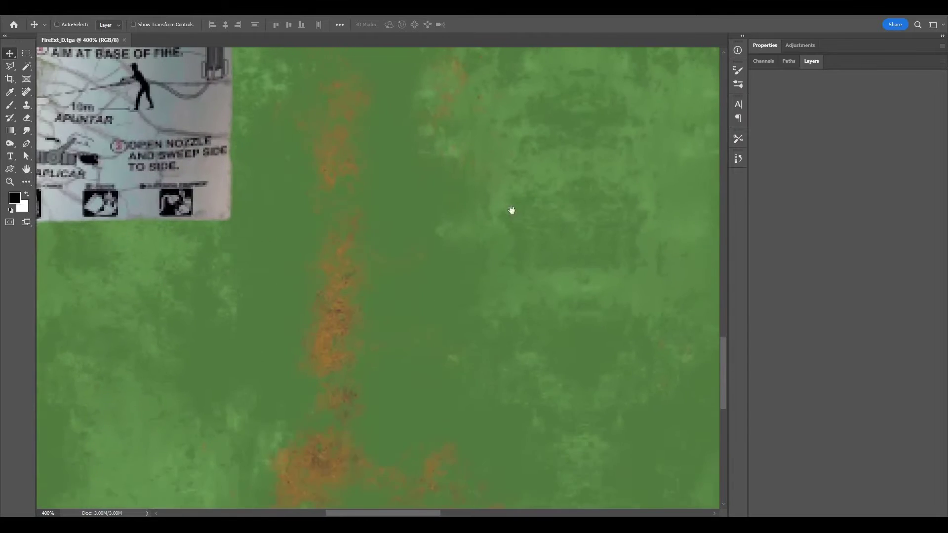
left_click_drag(657, 198, 257, 277)
mouse_move(587, 230)
left_mouse_down()
mouse_move(350, 321)
mouse_move(568, 324)
mouse_move(379, 307)
mouse_move(474, 326)
mouse_move(493, 316)
left_mouse_up()
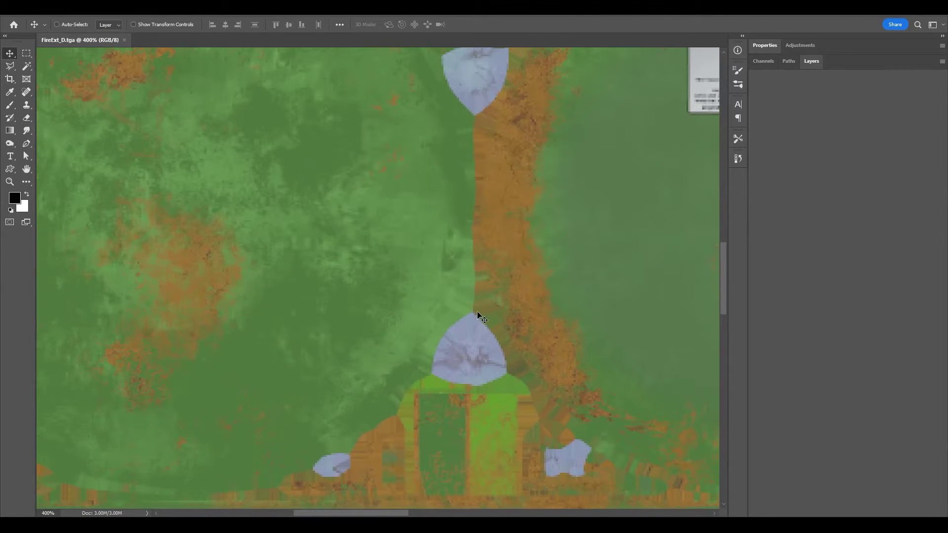
Examine the two large round green areas of the flattened texture and their rust patches.
key("ctrl+minus")
key("ctrl+minus")
key("ctrl+minus")
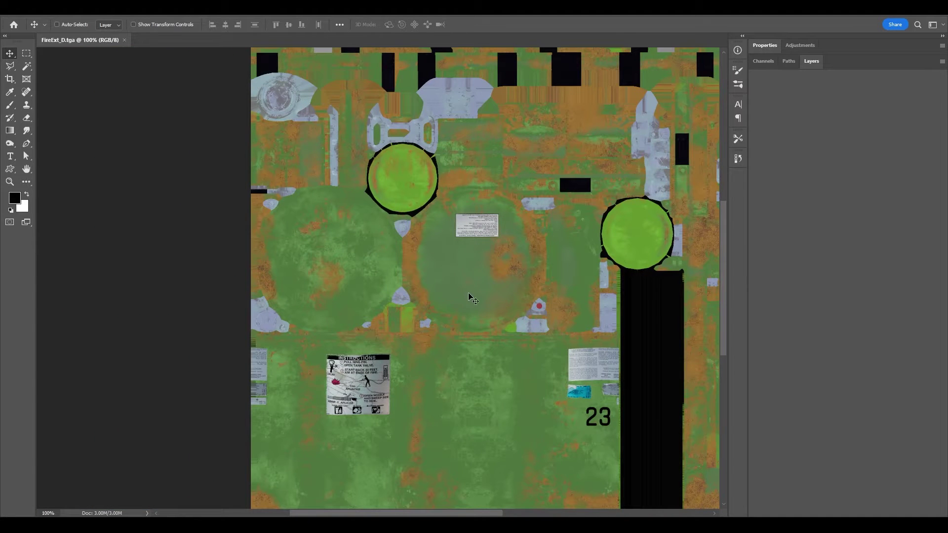
left_click_drag(509, 275, 400, 280)
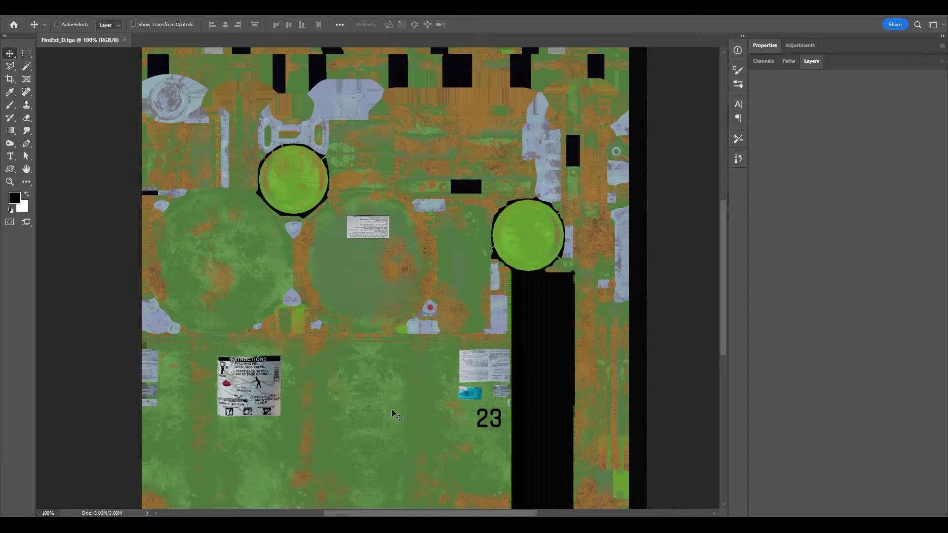
key("ctrl+plus")
key("ctrl+plus")
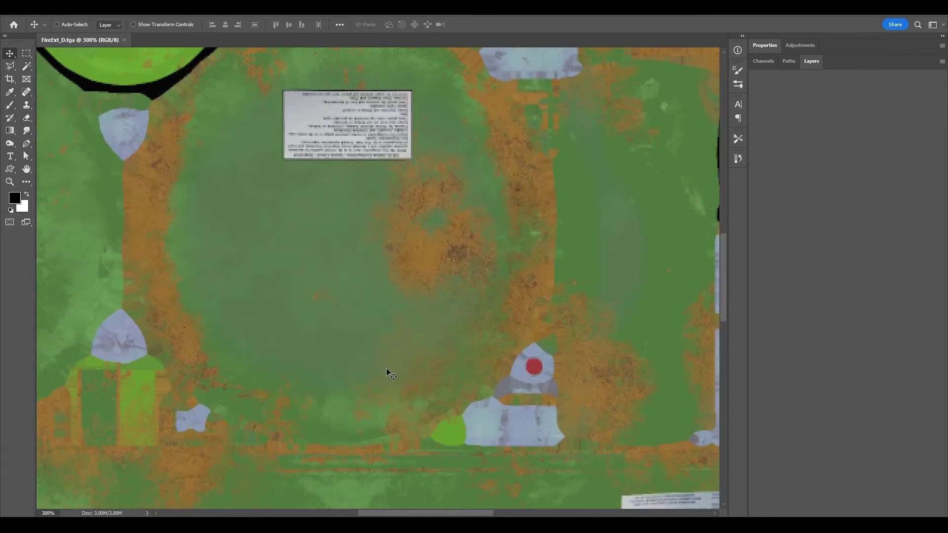
left_click_drag(326, 380, 524, 369)
left_click_drag(289, 304, 542, 357)
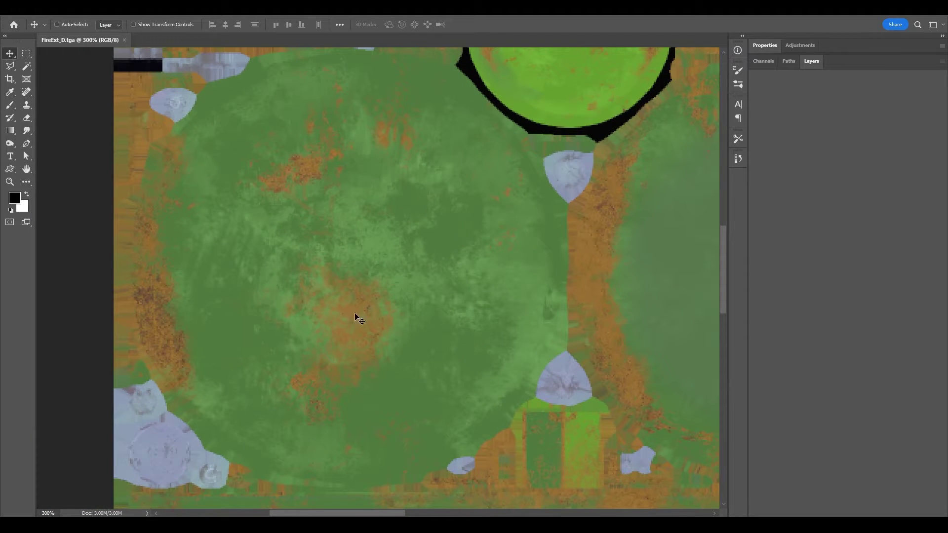
Activate the Clone Stamp tool and reduce its brush size to 50.
key("s")
key("bracketleft")
key("bracketleft")
key("bracketleft")
key("bracketleft")
key("bracketleft")
key("bracketleft")
key("bracketleft")
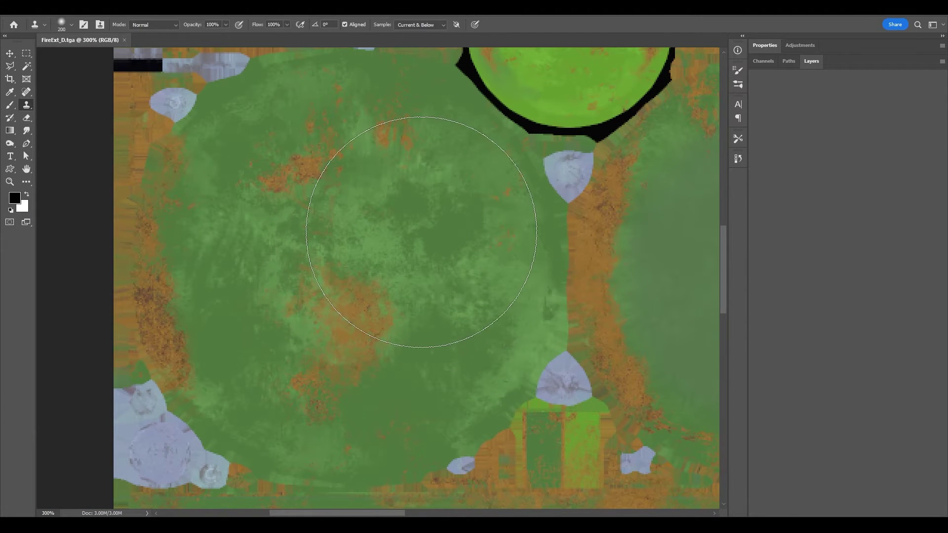
key("bracketleft")
key("bracketleft")
key("bracketleft")
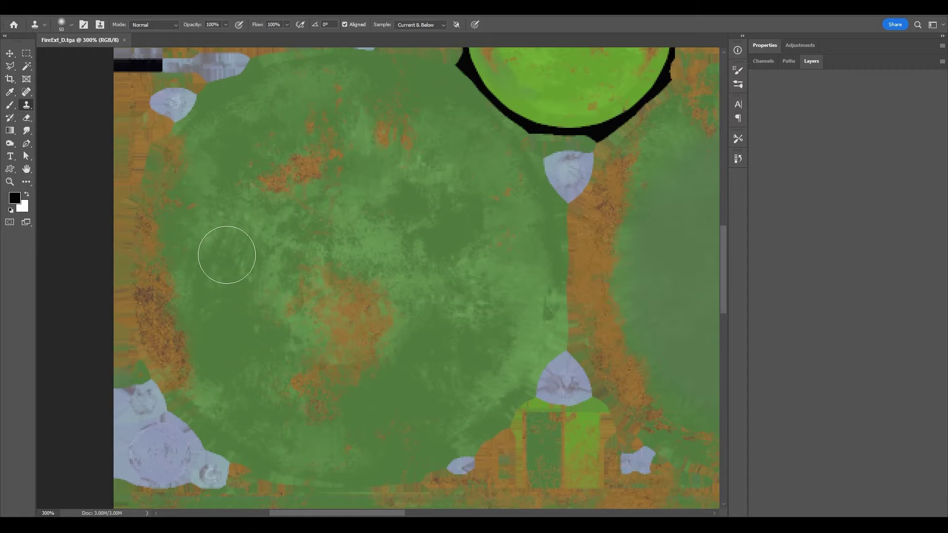
Display the layer list and unlock the Background layer of the texture.
left_click(226, 254)
left_click(474, 207)
left_click(811, 61)
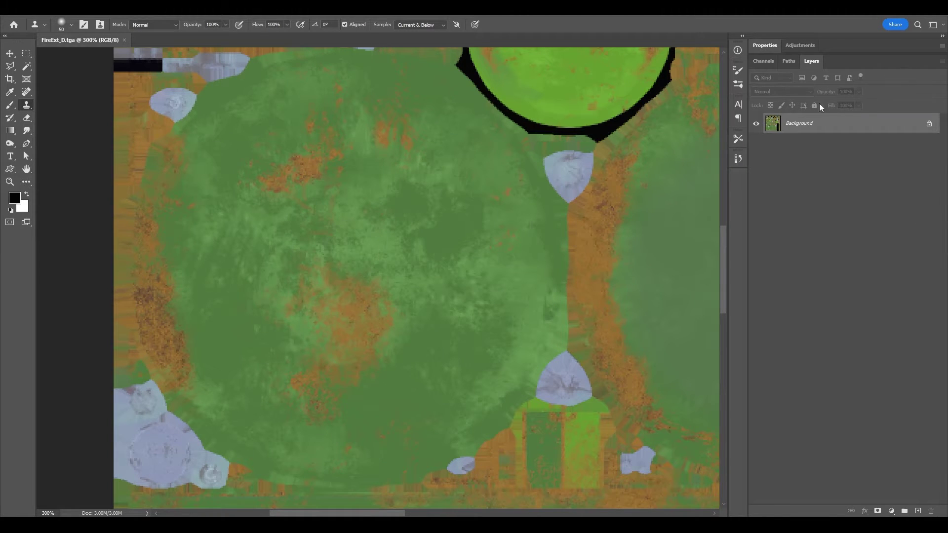
left_click(929, 124)
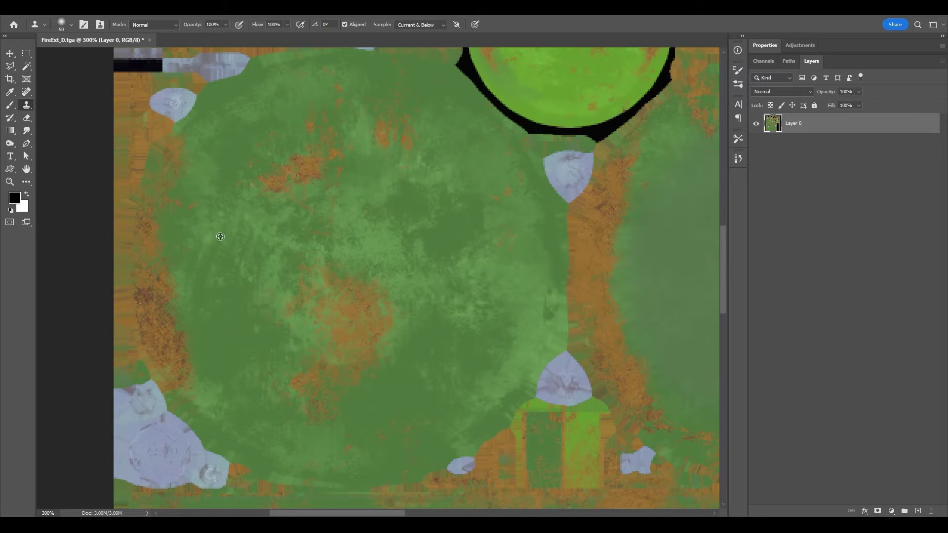
Clone clean green paint over the rust patches in the middle and lower part of the large round area nearest the texture's edge.
mouse_move(342, 294)
left_mouse_down()
mouse_move(328, 373)
mouse_move(277, 297)
mouse_move(334, 388)
mouse_move(310, 386)
left_mouse_up()
left_click(312, 271, "alt")
mouse_move(385, 334)
left_mouse_down()
mouse_move(355, 405)
mouse_move(256, 415)
left_mouse_up()
left_click(353, 290, "alt")
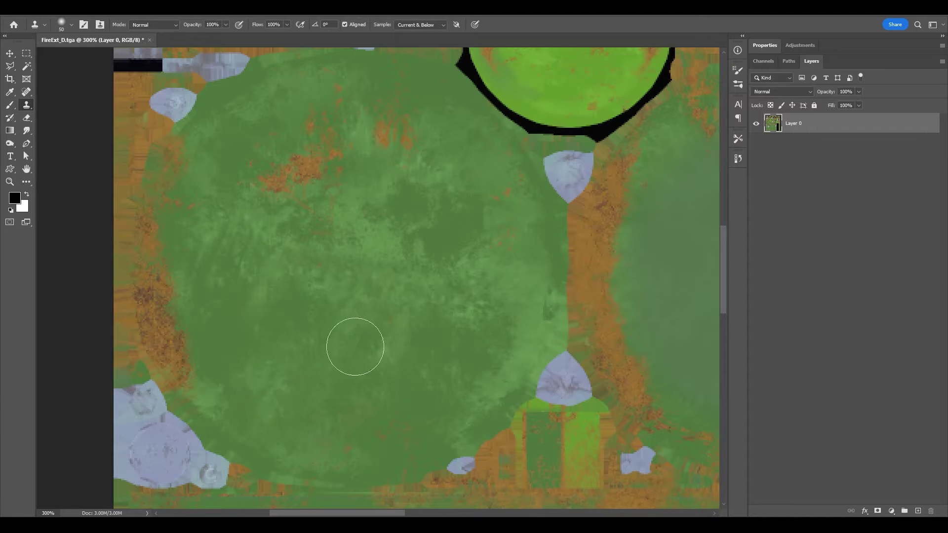
left_click(341, 357, "alt")
mouse_move(393, 432)
left_mouse_down()
mouse_move(374, 414)
mouse_move(388, 439)
mouse_move(338, 442)
left_mouse_up()
left_click(457, 347)
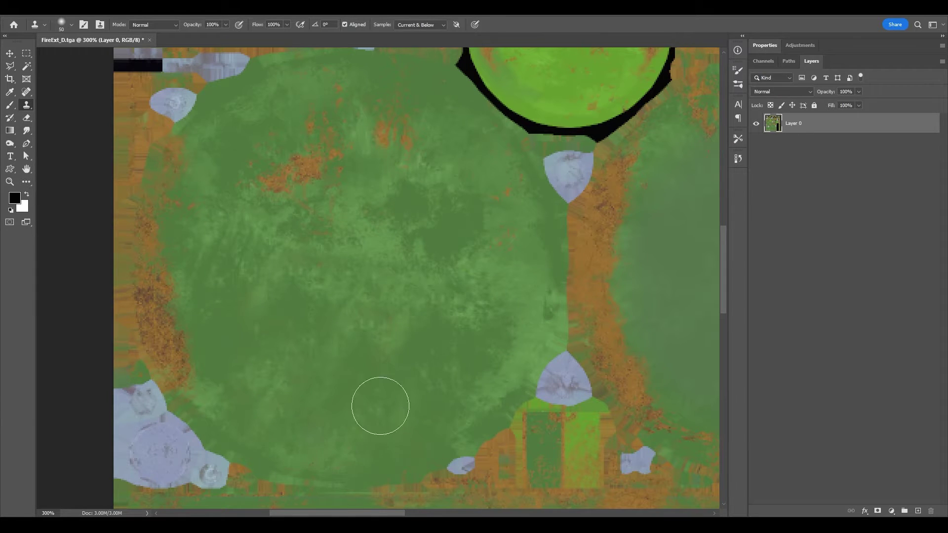
left_click(406, 354, "alt")
key("ctrl+minus")
key("ctrl+minus")
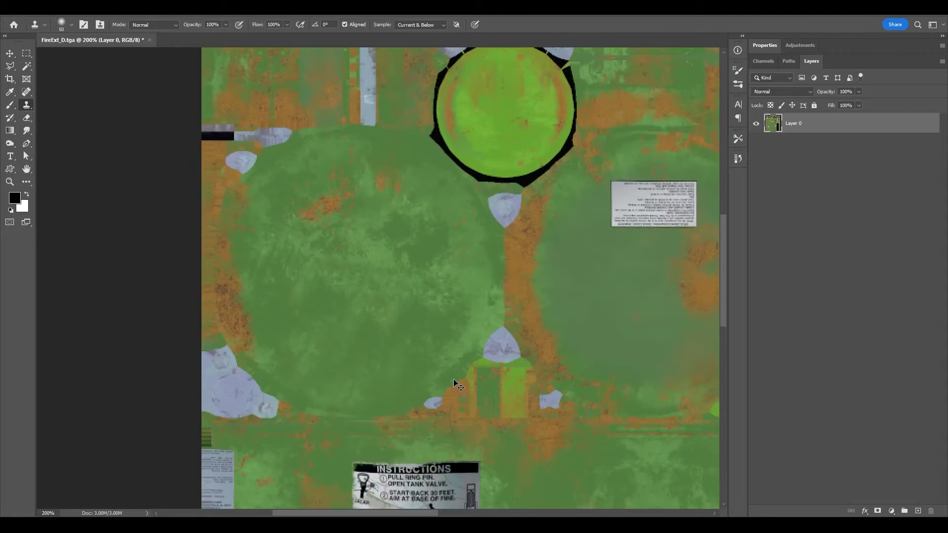
left_click_drag(532, 360, 399, 356)
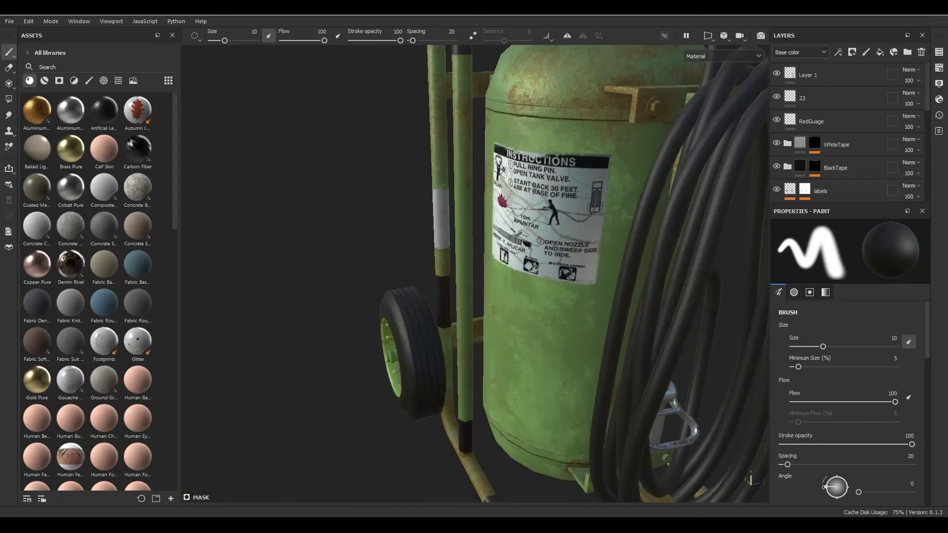
Return to Substance Painter and select the mask of the Rust layer in the Machinery folder.
right_click_drag(474, 266, 405, 257, "alt")
mouse_move(385, 237)
left_mouse_down("alt")
mouse_move(444, 269)
mouse_move(476, 266)
mouse_move(526, 296)
mouse_move(425, 297)
mouse_move(603, 282)
mouse_move(607, 239)
mouse_move(431, 390)
mouse_move(440, 315)
left_mouse_up("alt")
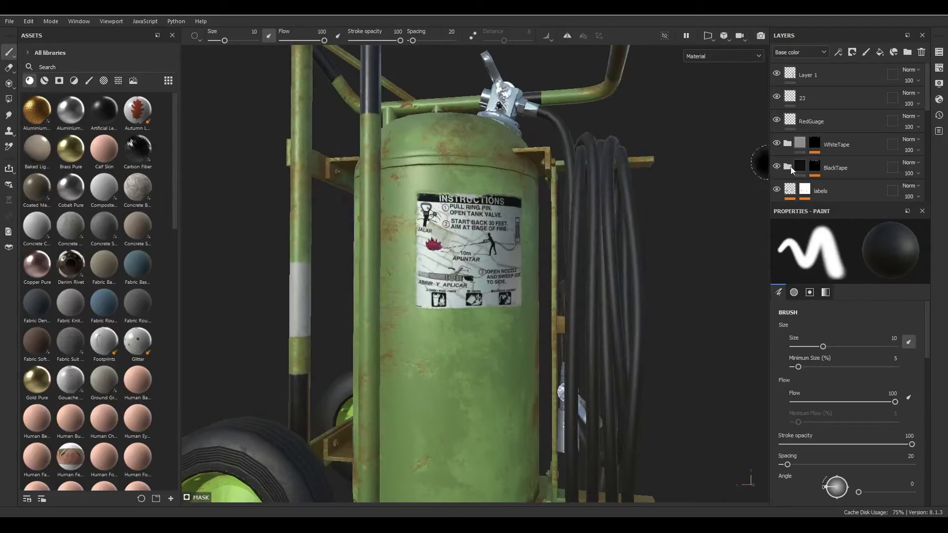
scroll(930, 147, "down", 4)
scroll(929, 146, "down", 3)
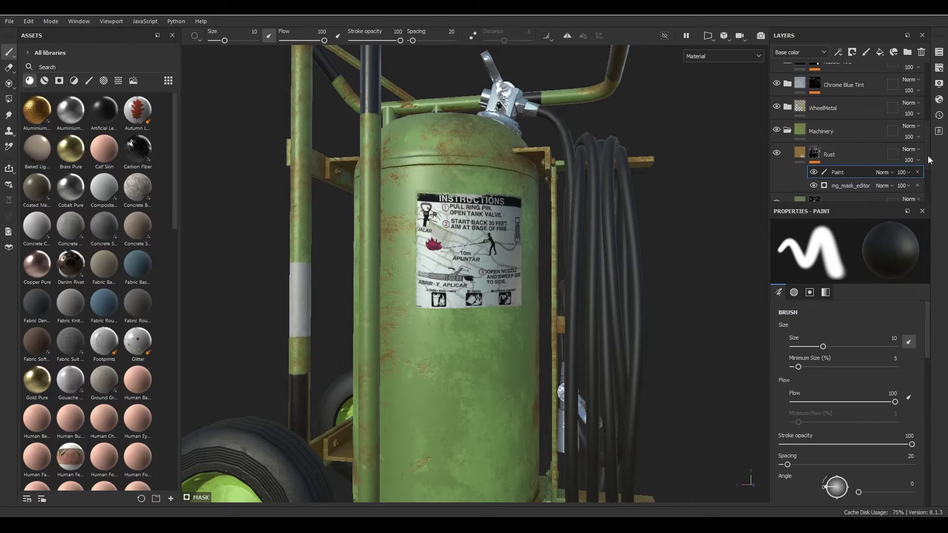
left_click(800, 115)
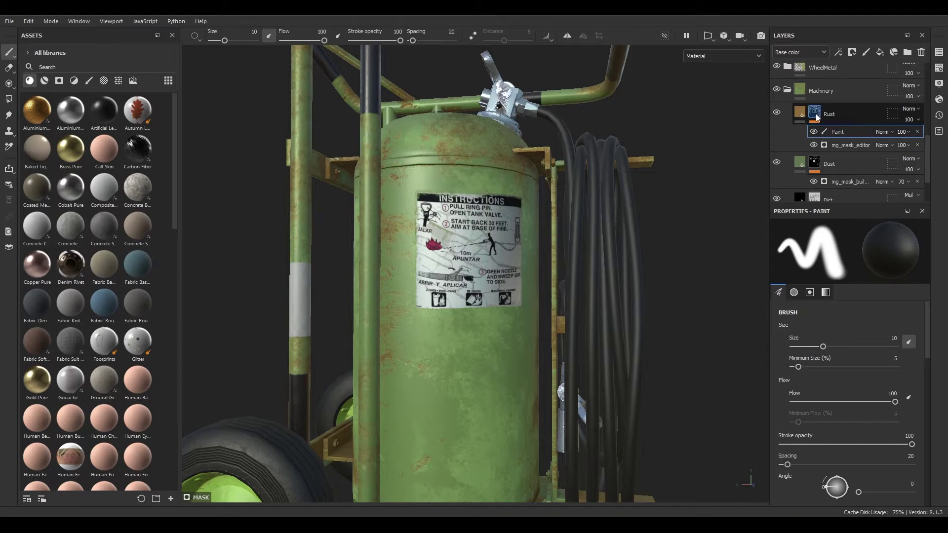
Examine the rust on the tank's dome, label side and lower body from above and below.
left_click_drag(399, 329, 441, 339, "alt")
middle_click_drag(440, 340, 528, 331, "alt")
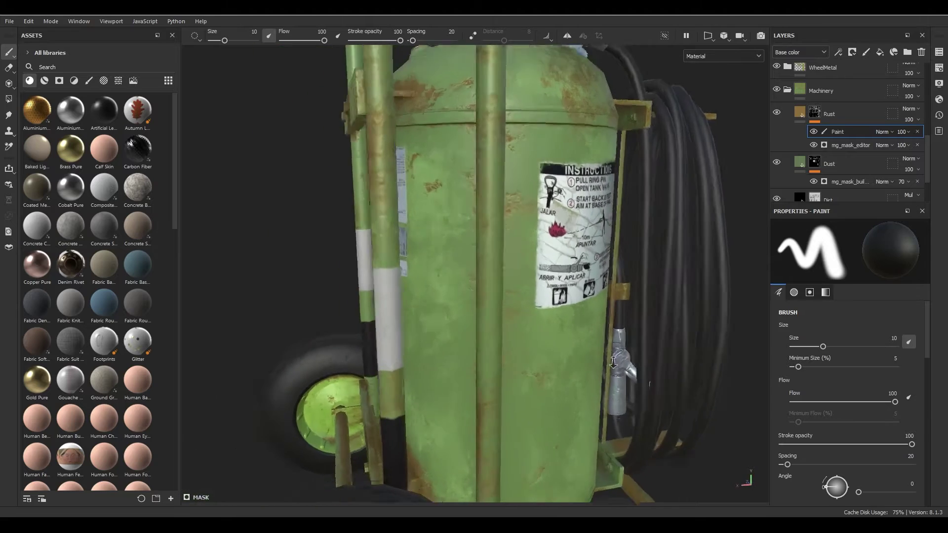
middle_click_drag(430, 296, 468, 451, "alt")
left_click_drag(445, 276, 346, 316, "alt")
middle_click_drag(346, 316, 434, 324, "alt")
mouse_move(433, 324)
left_mouse_down("alt")
mouse_move(466, 267)
mouse_move(504, 263)
mouse_move(513, 219)
mouse_move(542, 254)
left_mouse_up("alt")
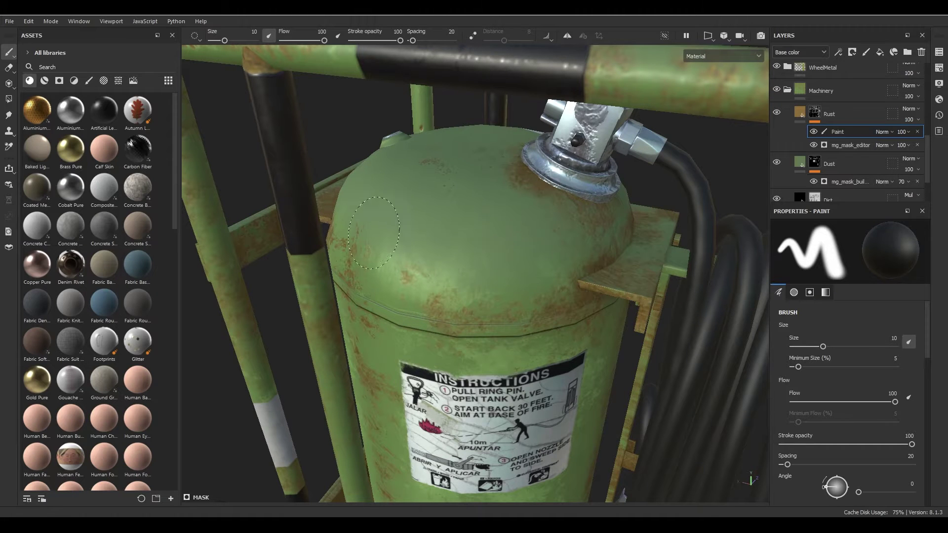
mouse_move(467, 254)
left_mouse_down("alt")
mouse_move(383, 220)
mouse_move(373, 198)
left_mouse_up("alt")
middle_click_drag(373, 197, 498, 341, "alt")
left_click_drag(498, 341, 550, 239, "alt")
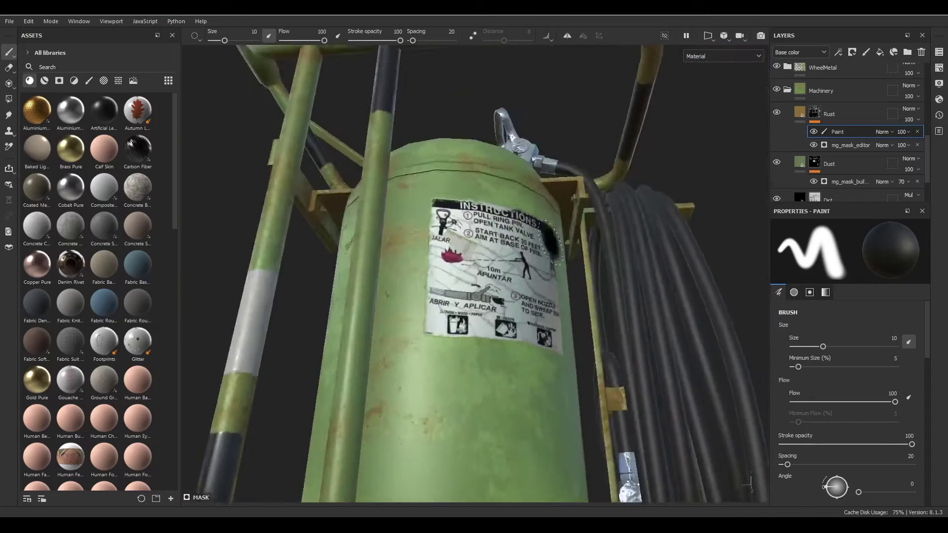
middle_click_drag(568, 445, 565, 273, "alt")
left_click_drag(565, 273, 490, 307, "alt")
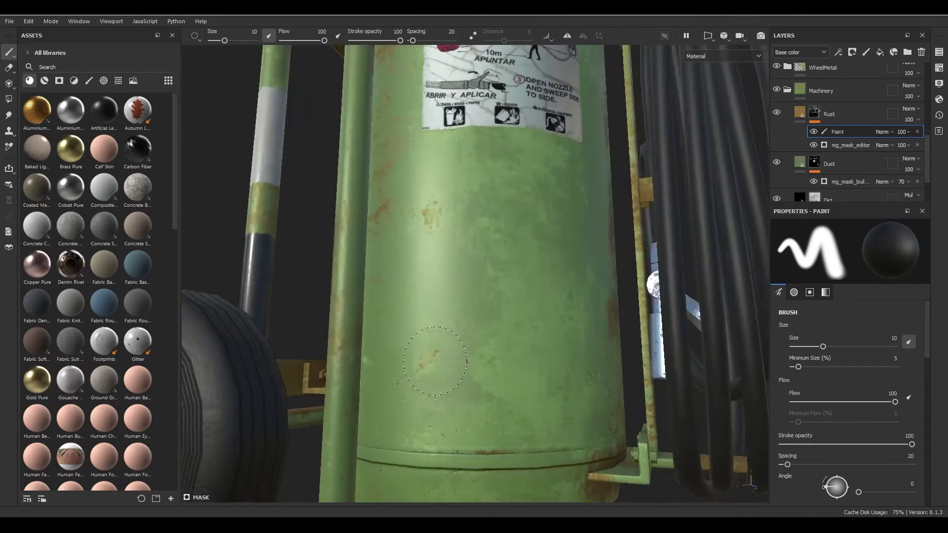
Try a brush dab on the Rust mask over the tank body below the instruction label.
left_click(481, 246)
left_click_drag(480, 246, 403, 227, "alt")
key("ctrl+z")
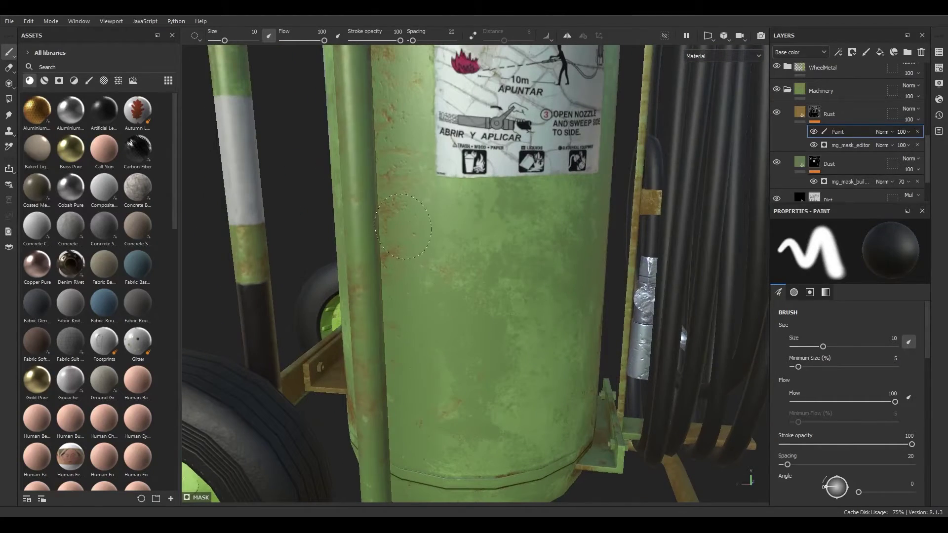
Review the rust distribution across the tank, frame and handle from closer and farther away.
left_click_drag(550, 297, 555, 311, "alt")
right_click_drag(555, 311, 425, 237, "alt")
middle_click_drag(425, 238, 451, 321, "alt")
left_click_drag(451, 322, 490, 316, "alt")
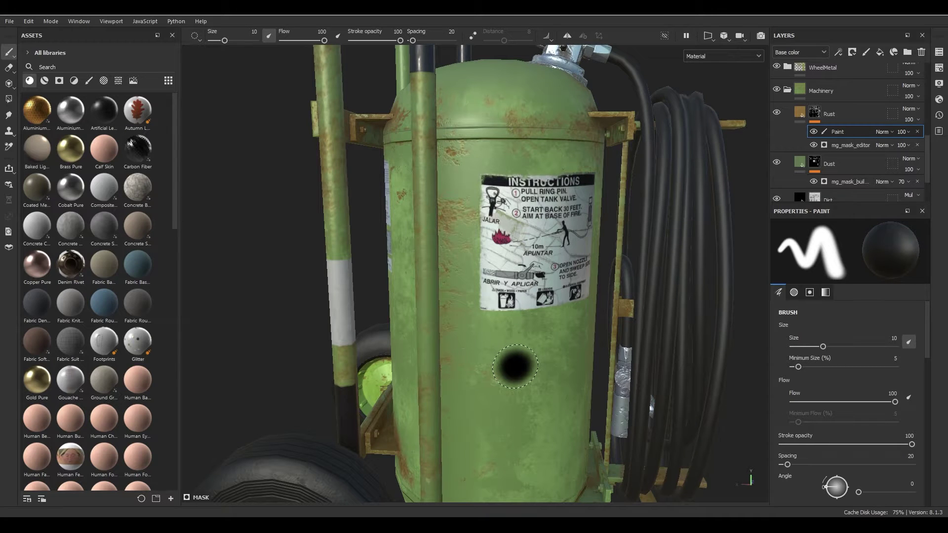
mouse_move(590, 365)
left_mouse_down("alt")
mouse_move(557, 366)
mouse_move(536, 390)
left_mouse_up("alt")
right_click_drag(535, 390, 381, 271, "alt")
middle_click_drag(381, 271, 336, 317, "alt")
mouse_move(533, 391)
left_mouse_down("alt")
mouse_move(537, 325)
mouse_move(547, 314)
left_mouse_up("alt")
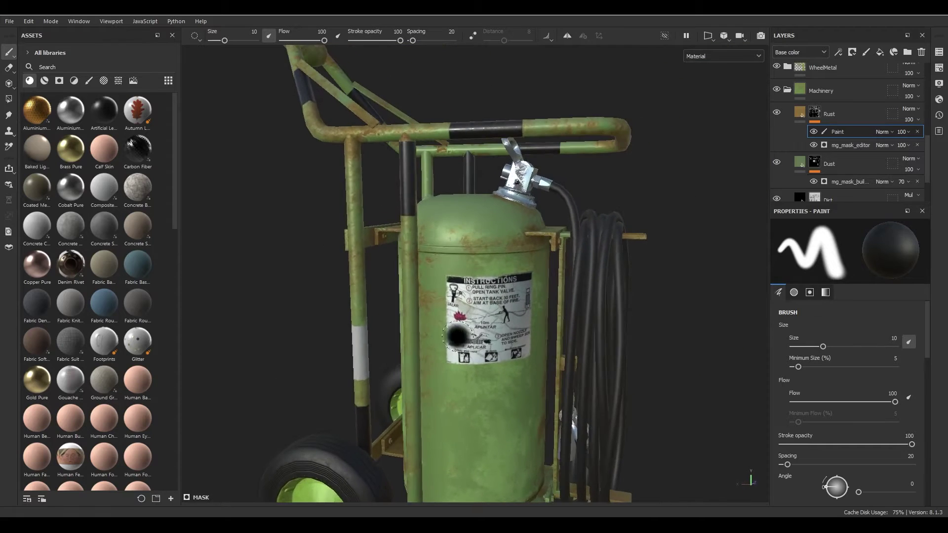
right_click_drag(459, 337, 499, 348, "alt")
middle_click_drag(499, 348, 517, 305, "alt")
left_click_drag(518, 305, 537, 308, "alt")
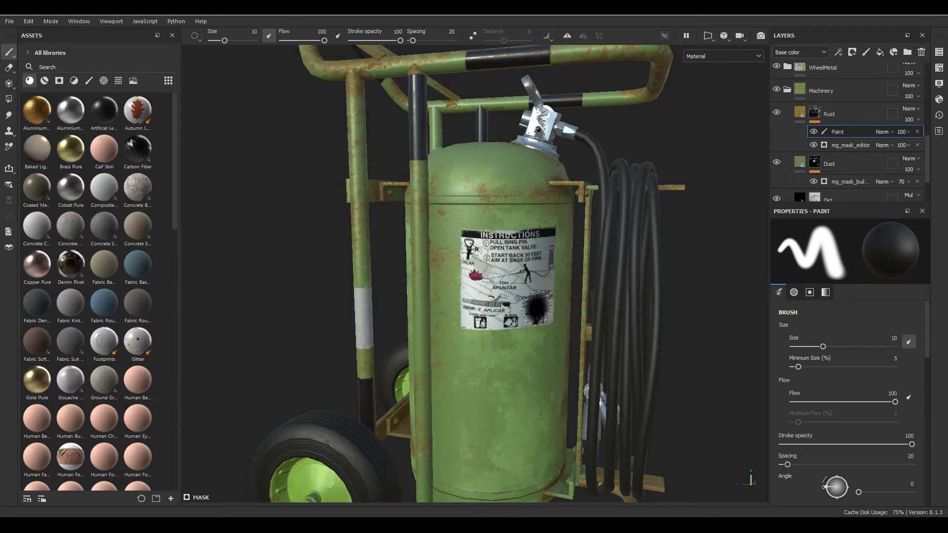
Try single brush dabs on the Rust mask just below the instruction label and undo them.
key("ctrl+z")
left_click(524, 361)
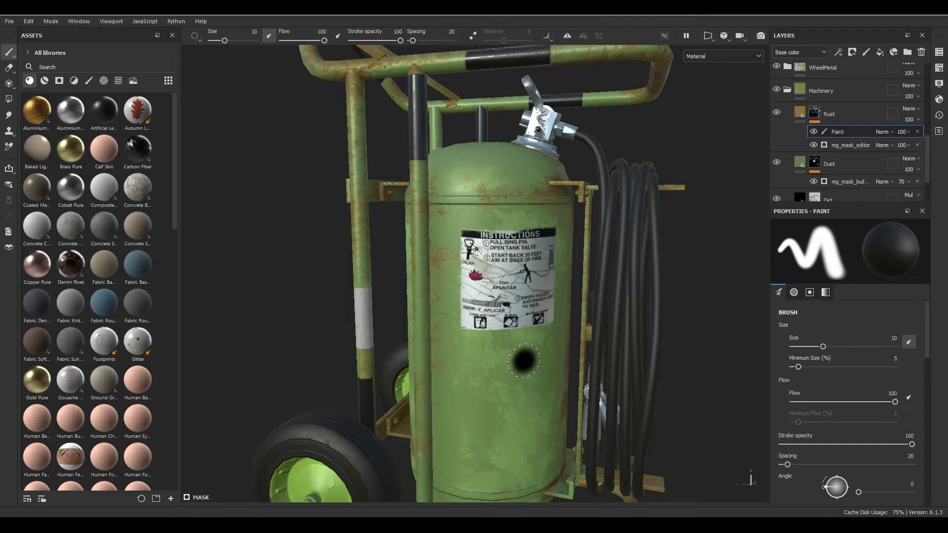
key("ctrl+z")
left_click(511, 339)
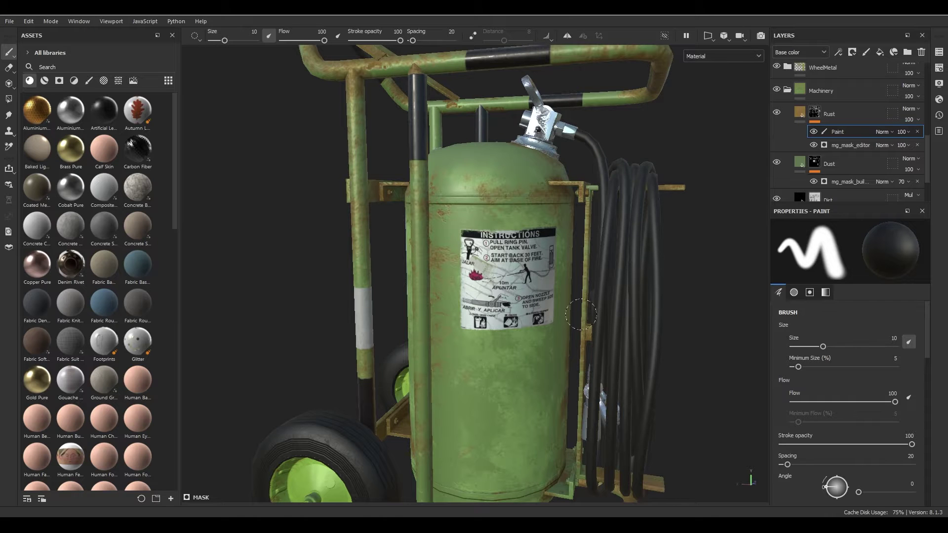
Inspect the extinguisher's label side, hoses and frame from several angles under rotated lighting.
mouse_move(647, 327)
left_mouse_down("alt")
mouse_move(608, 316)
mouse_move(575, 265)
mouse_move(590, 238)
mouse_move(597, 341)
mouse_move(521, 297)
mouse_move(555, 408)
mouse_move(571, 286)
mouse_move(586, 276)
left_mouse_up("alt")
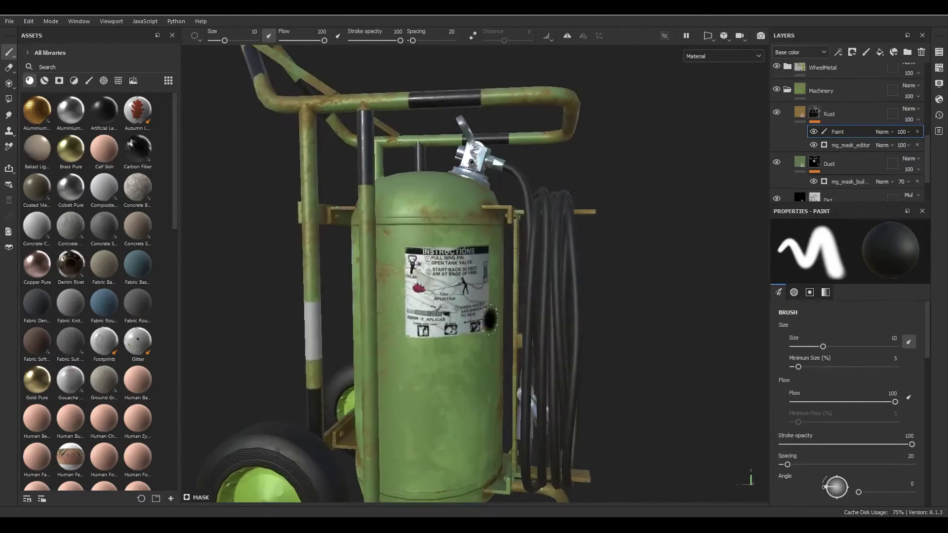
middle_click_drag(489, 321, 503, 302, "alt")
right_click_drag(504, 302, 586, 330, "alt")
mouse_move(587, 330)
left_mouse_down("alt")
mouse_move(458, 310)
mouse_move(572, 333)
mouse_move(524, 336)
mouse_move(589, 339)
mouse_move(567, 340)
left_mouse_up("alt")
right_click_drag(566, 340, 618, 347, "shift")
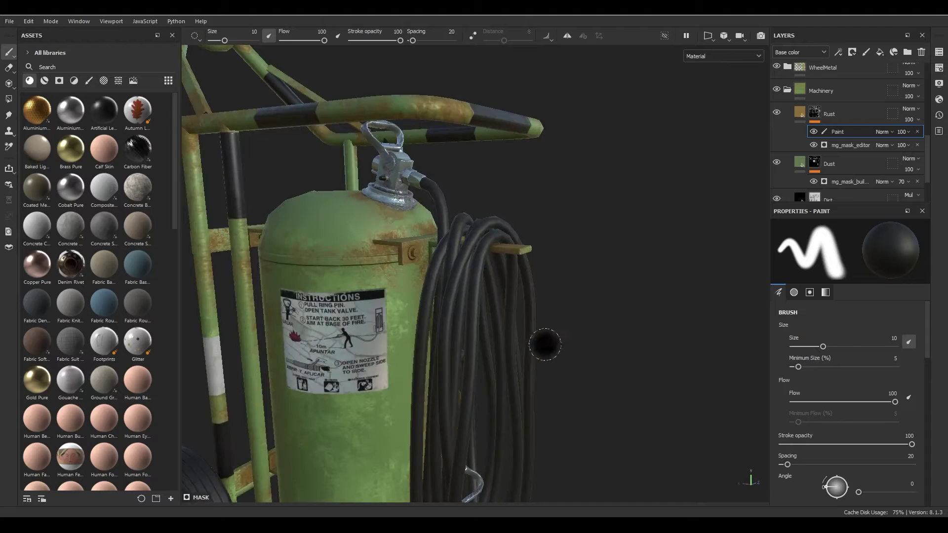
middle_click_drag(499, 340, 586, 298, "alt")
right_click_drag(587, 298, 464, 292, "alt")
left_click_drag(486, 316, 509, 305, "alt")
middle_click_drag(509, 307, 504, 293, "alt")
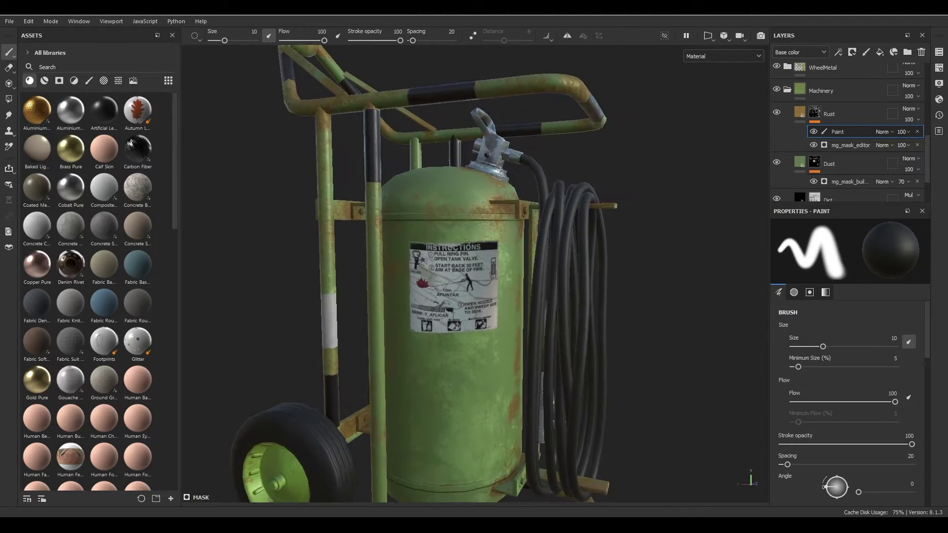
left_click(545, 314)
mouse_move(595, 314)
left_mouse_down("alt")
mouse_move(577, 339)
mouse_move(586, 341)
left_mouse_up("alt")
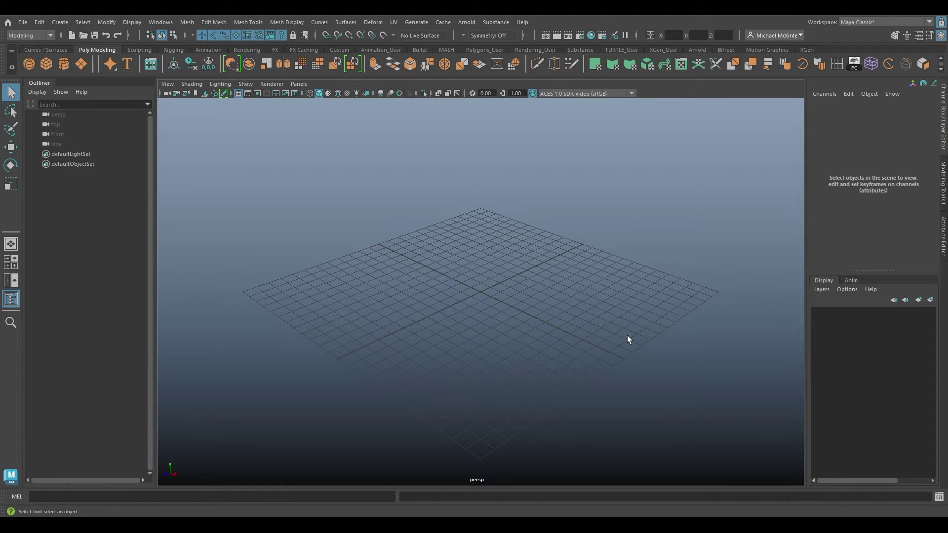
Switch to Maya, open the fire extinguisher scene and inspect the low-poly model from the front, side and back.
left_click(83, 35)
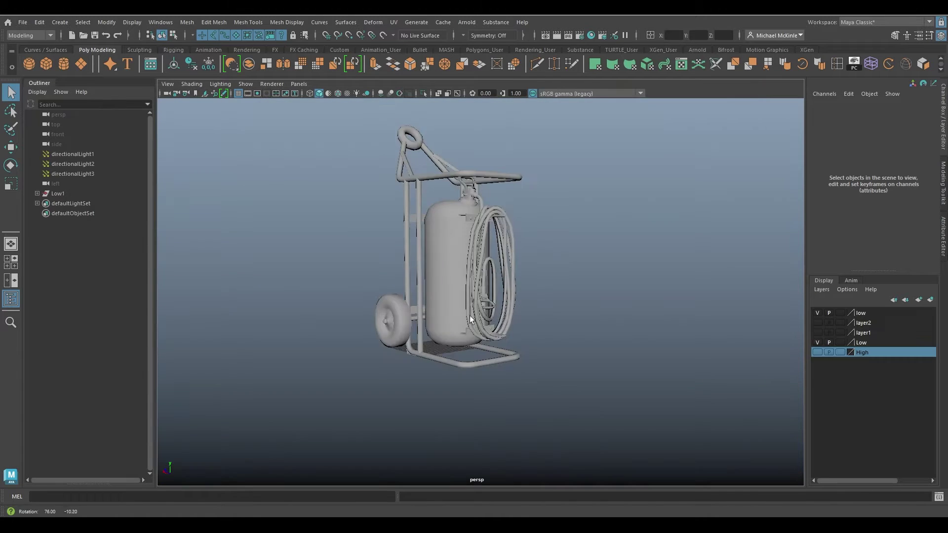
left_click_drag(470, 316, 528, 346, "alt")
left_click(434, 290)
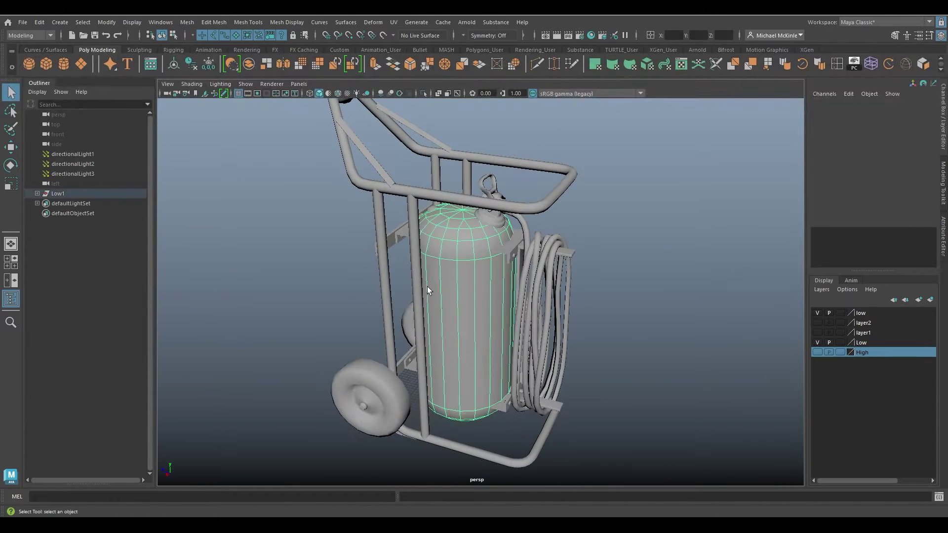
left_click_drag(429, 288, 549, 340, "alt")
left_click(437, 241)
left_click(407, 216)
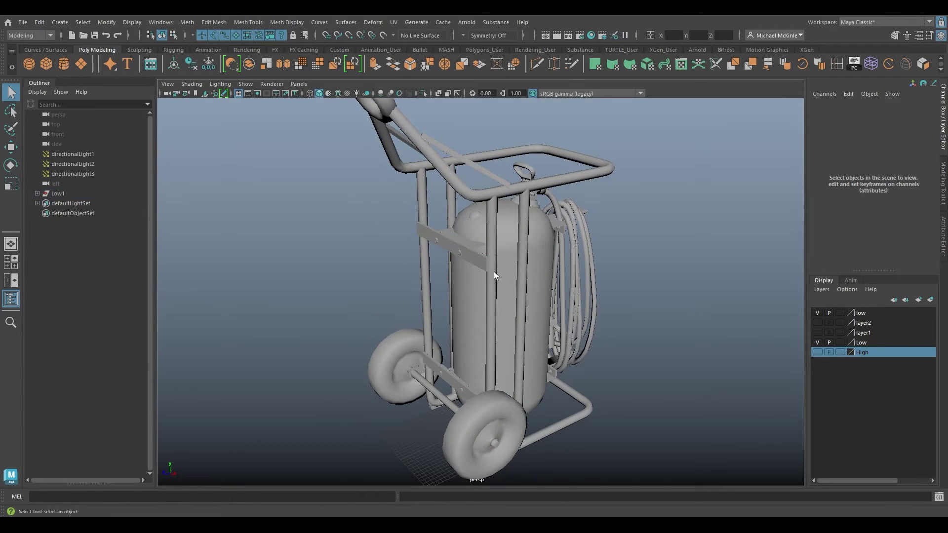
left_click_drag(407, 216, 486, 344, "alt")
right_click_drag(486, 345, 495, 342, "alt")
left_click_drag(496, 343, 504, 359, "alt")
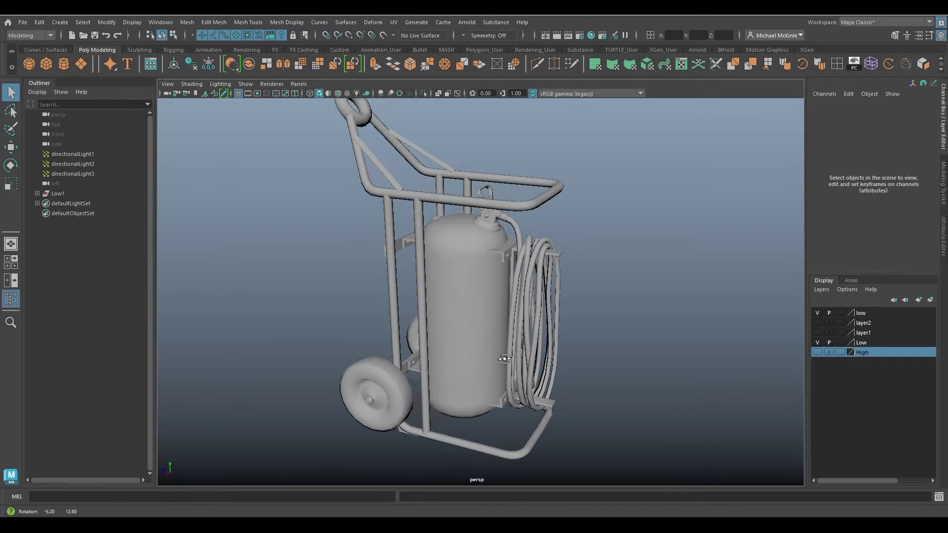
middle_click_drag(502, 348, 493, 357, "alt")
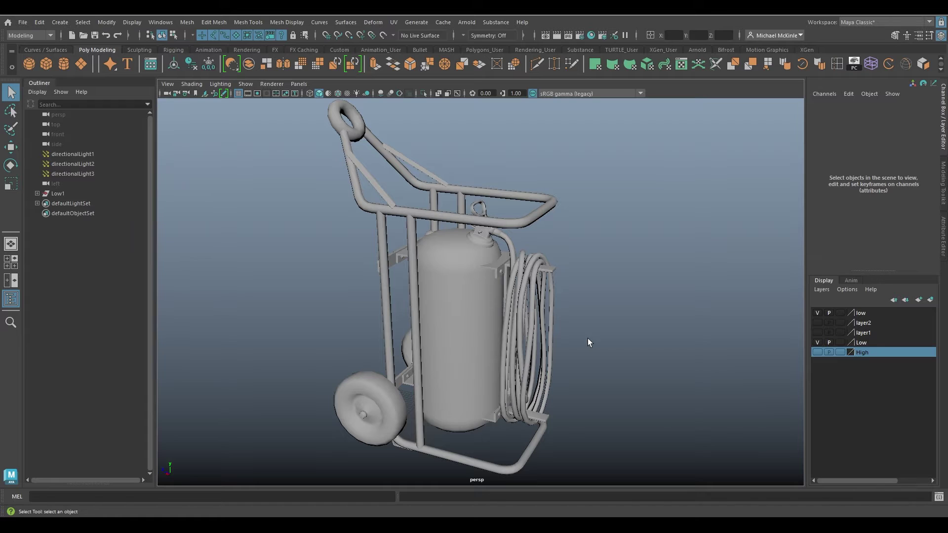
Isolate the tank mesh in the viewport, frame it and examine its wireframe around the body and cap.
left_click(479, 310)
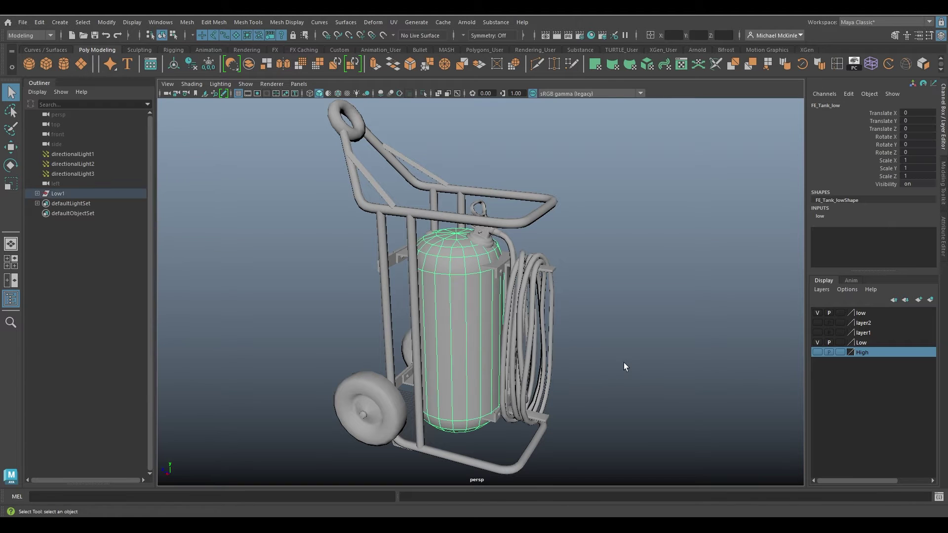
key("ctrl+1")
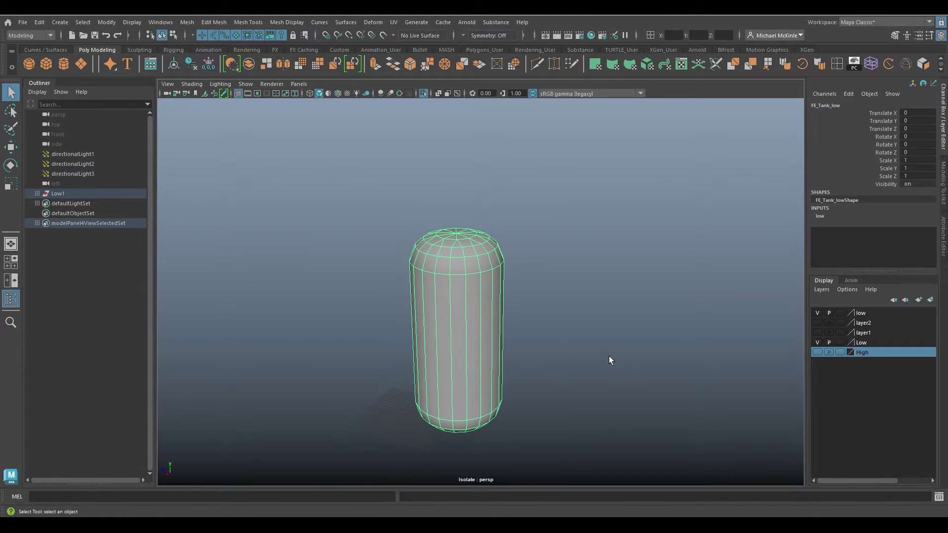
key("f")
left_click_drag(591, 333, 485, 269, "alt")
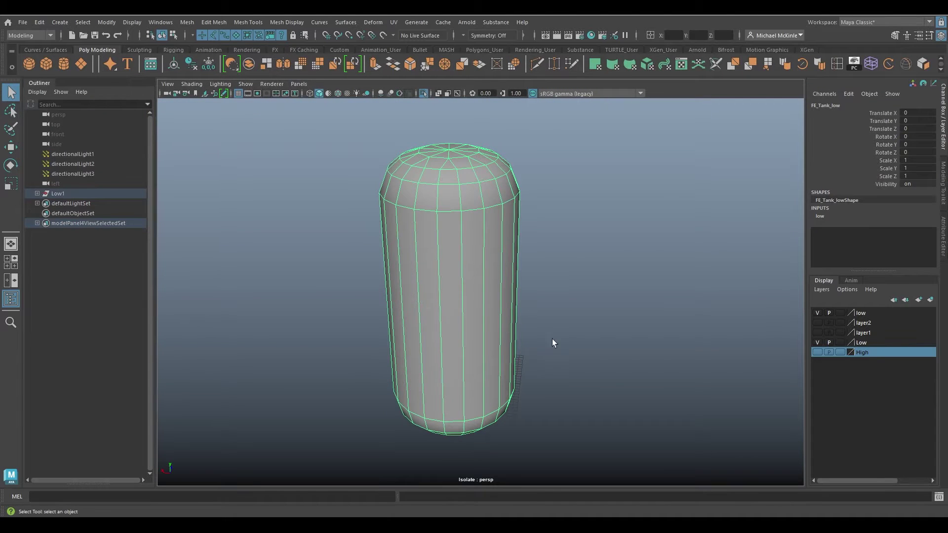
left_click_drag(531, 312, 570, 293, "alt")
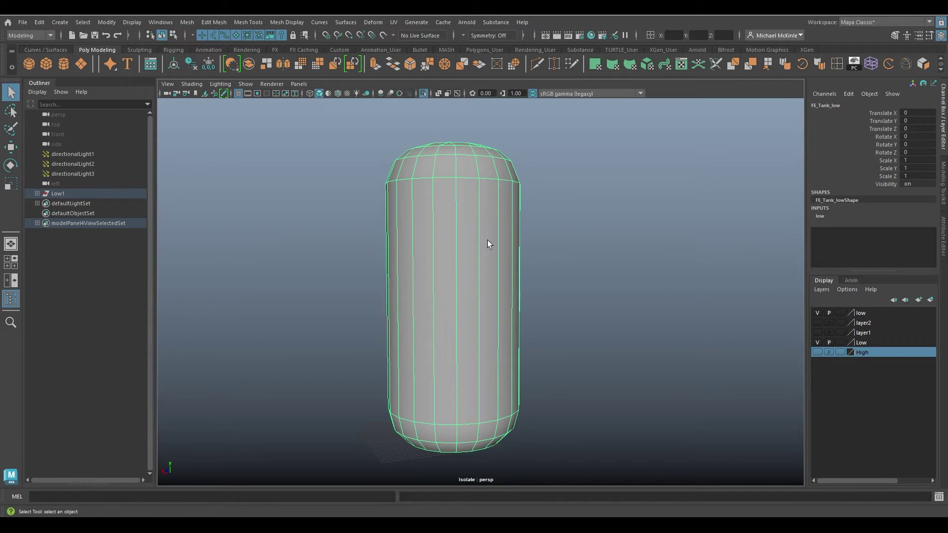
mouse_move(489, 233)
left_mouse_down("alt")
mouse_move(442, 228)
mouse_move(472, 229)
left_mouse_up("alt")
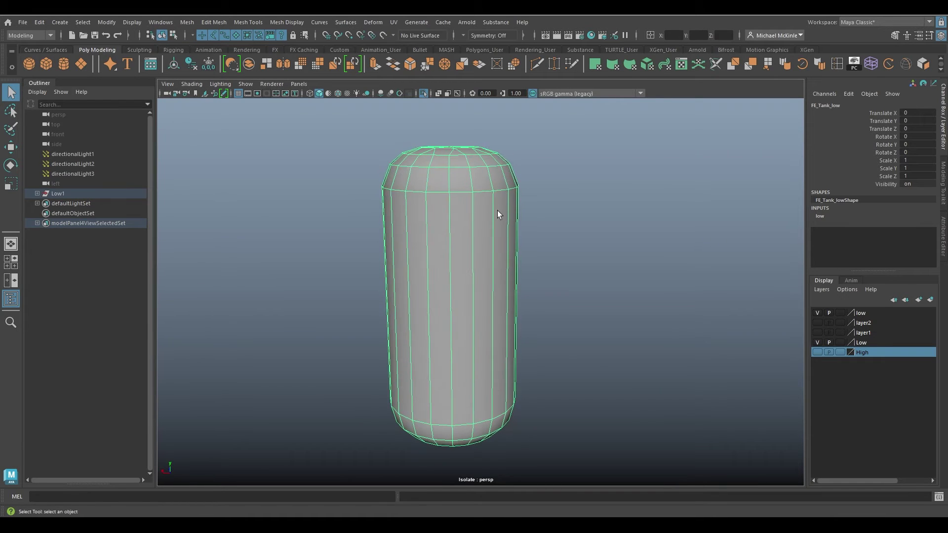
right_click(439, 169)
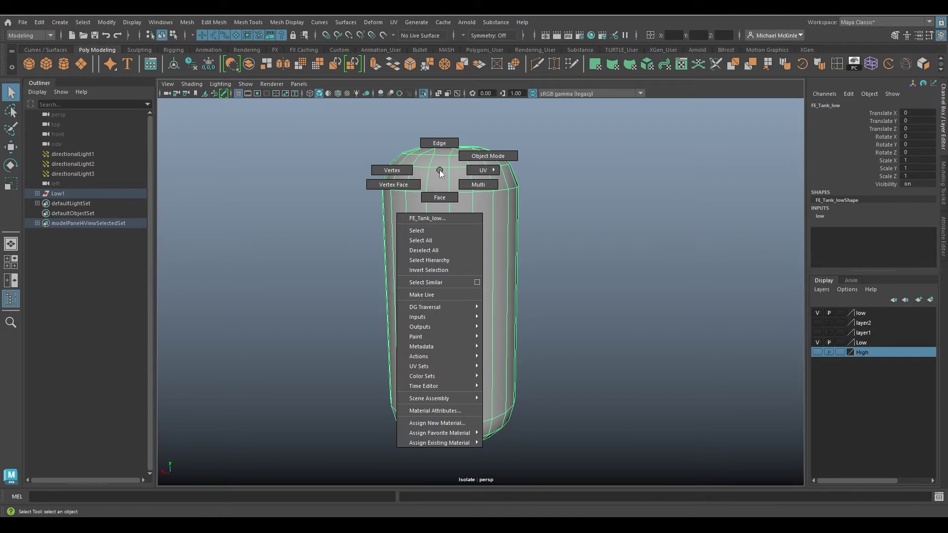
left_click(440, 171)
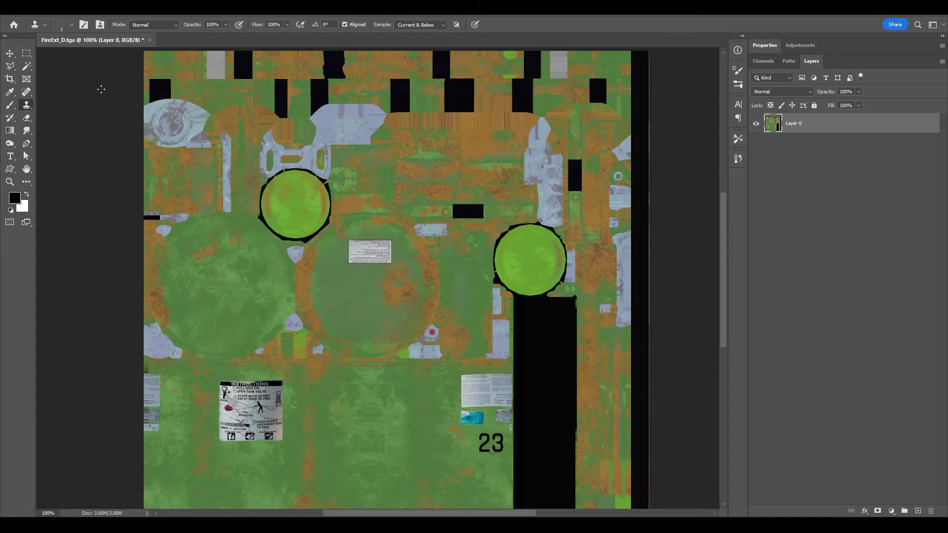
Switch to Photoshop and activate the Move tool on the flattened FireExt_D.tga texture.
left_click(10, 53)
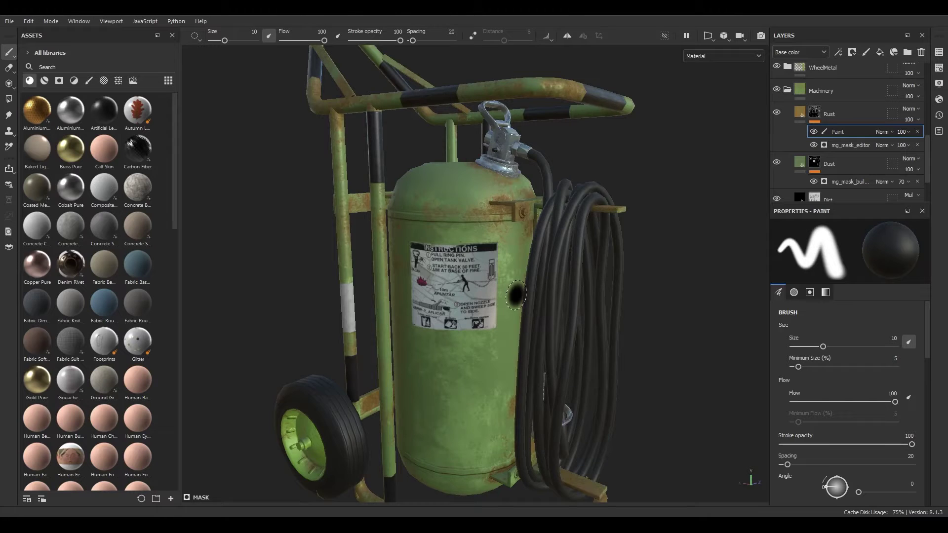
Switch to Substance Painter and show the flat 2D texture view beside the 3D view, with the UV layout framed.
scroll(516, 295, "down", 2)
left_click_drag(516, 295, 496, 288, "alt")
key("F1")
right_click_drag(360, 271, 203, 248, "alt")
middle_click_drag(271, 253, 283, 233, "alt")
right_click_drag(286, 230, 411, 269, "alt")
middle_click_drag(410, 268, 355, 264, "alt")
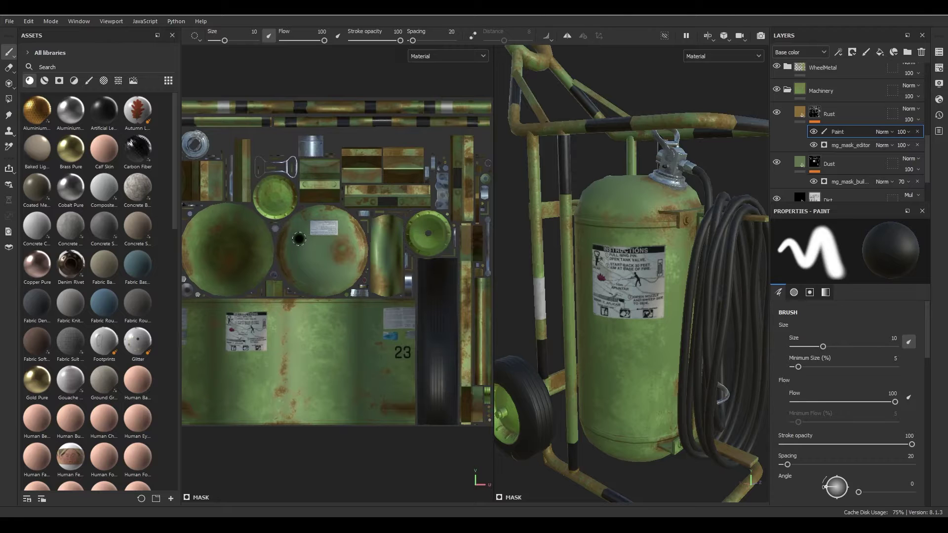
Close the Assets, Layers and Properties panels to enlarge the two views.
left_click(172, 35)
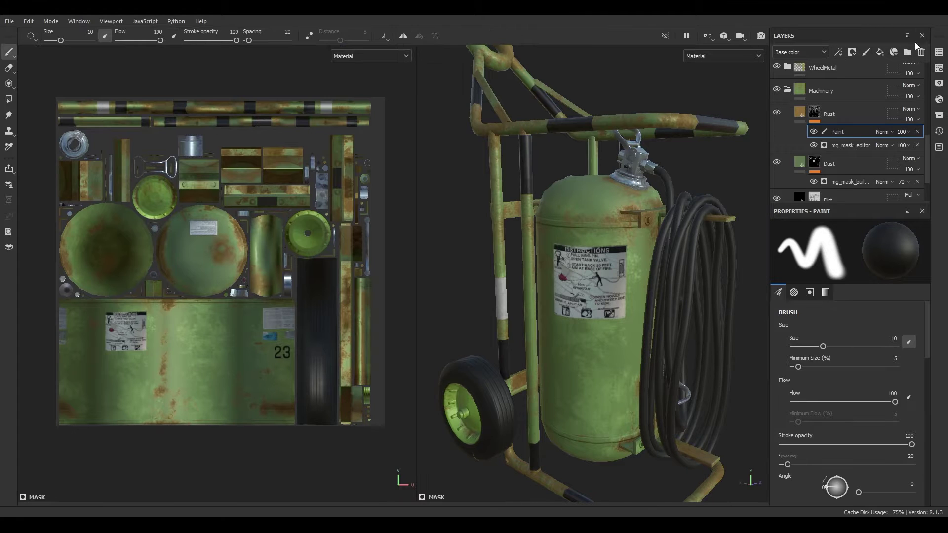
left_click(922, 35)
left_click(922, 35)
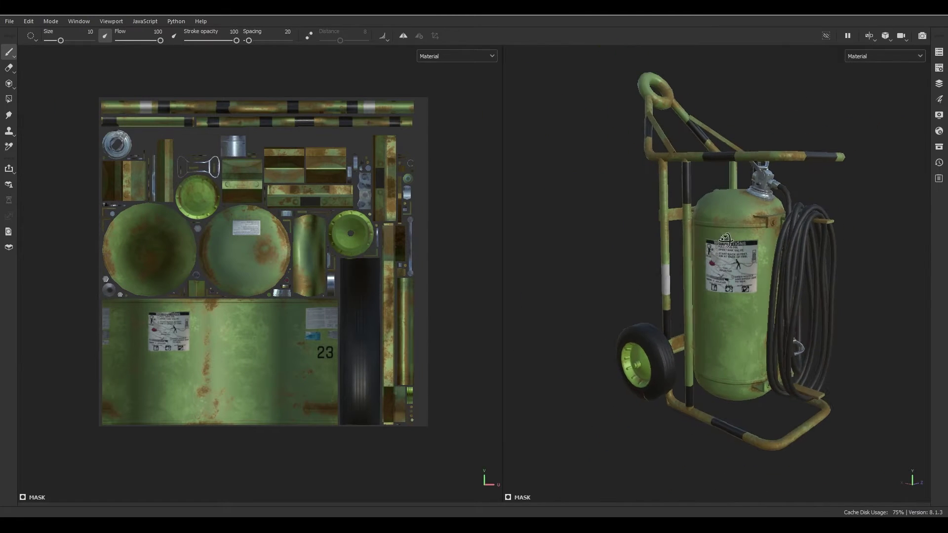
Frame the UV layout and the whole extinguisher side by side and compare the flat texture with the 3D model.
left_click_drag(726, 240, 722, 248, "alt")
mouse_move(316, 274)
left_mouse_down("alt")
mouse_move(333, 279)
mouse_move(321, 278)
left_mouse_up("alt")
middle_click_drag(321, 278, 357, 275, "alt")
right_click_drag(358, 275, 595, 322, "alt")
middle_click_drag(314, 311, 401, 406, "alt")
right_click_drag(401, 406, 389, 330, "alt")
middle_click_drag(389, 331, 327, 286, "alt")
middle_click_drag(735, 305, 696, 321, "alt")
right_click_drag(696, 321, 766, 347, "alt")
middle_click_drag(746, 342, 783, 344, "alt")
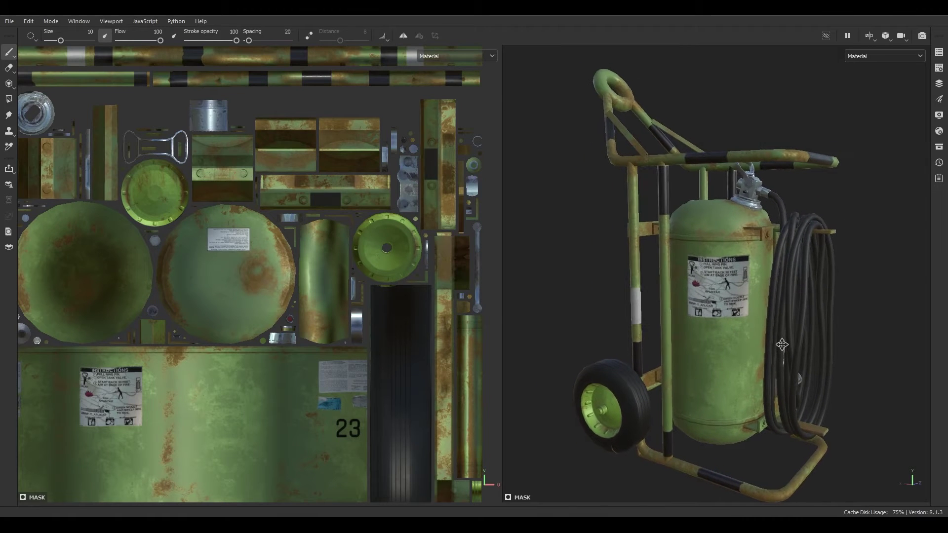
Rotate the environment lighting and examine how the shading responds on both the flat texture and the 3D model.
left_click_drag(782, 345, 780, 345, "alt")
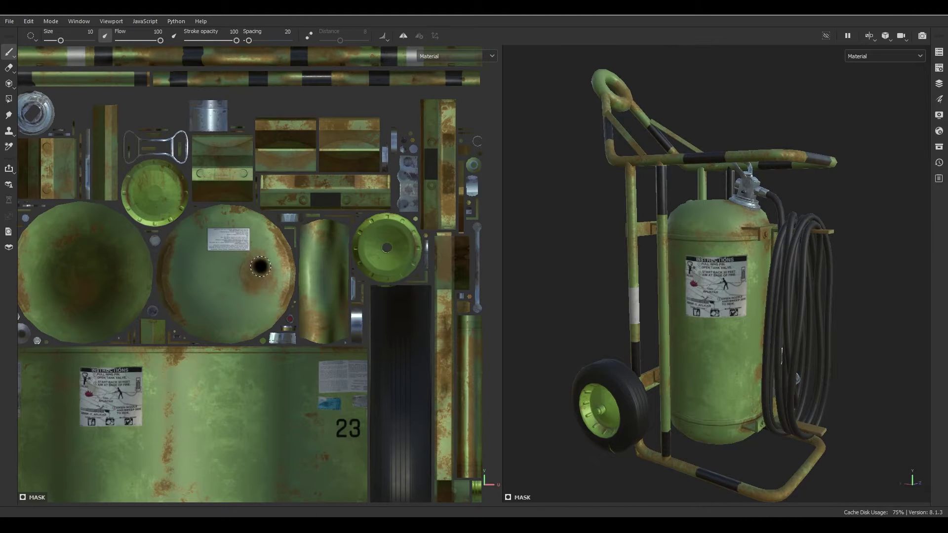
middle_click_drag(325, 359, 341, 326, "alt")
right_click_drag(341, 326, 326, 376, "alt")
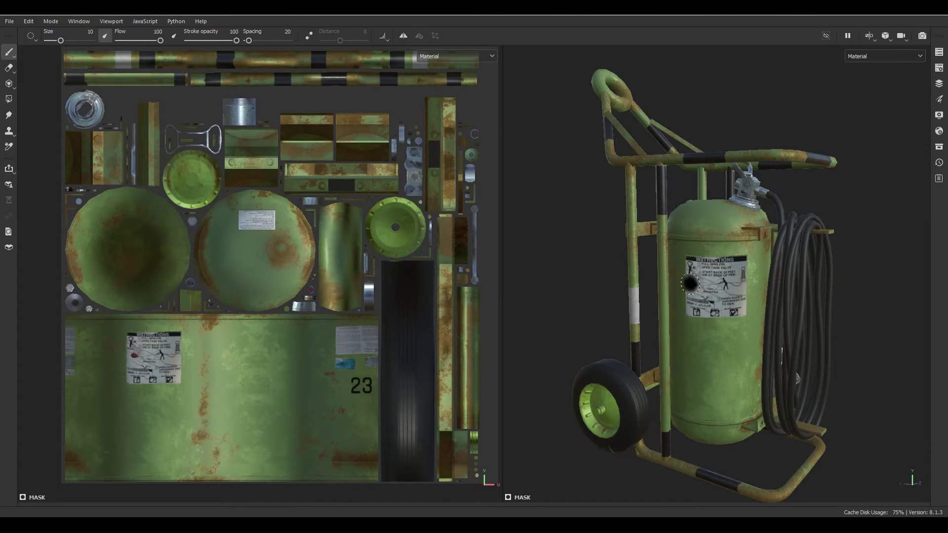
right_click_drag(692, 284, 723, 289, "shift")
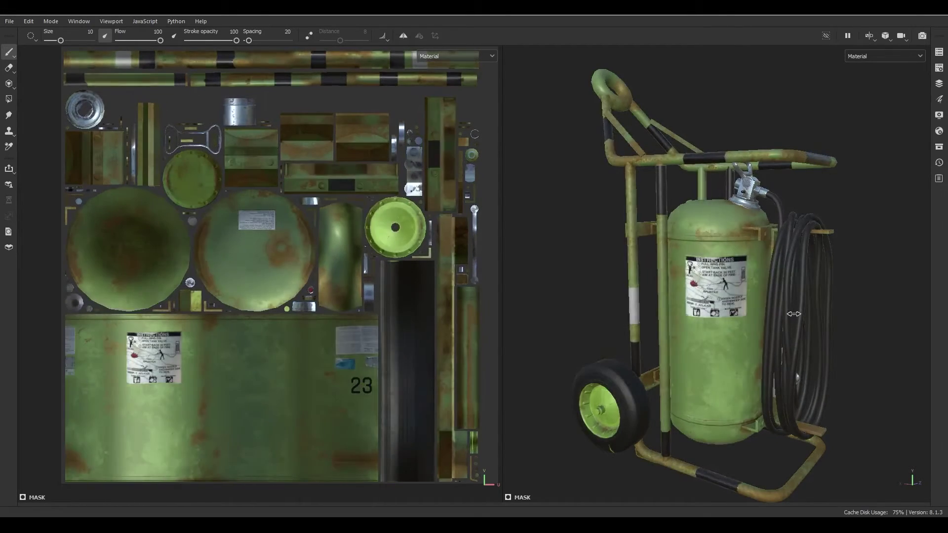
middle_click_drag(230, 340, 279, 292)
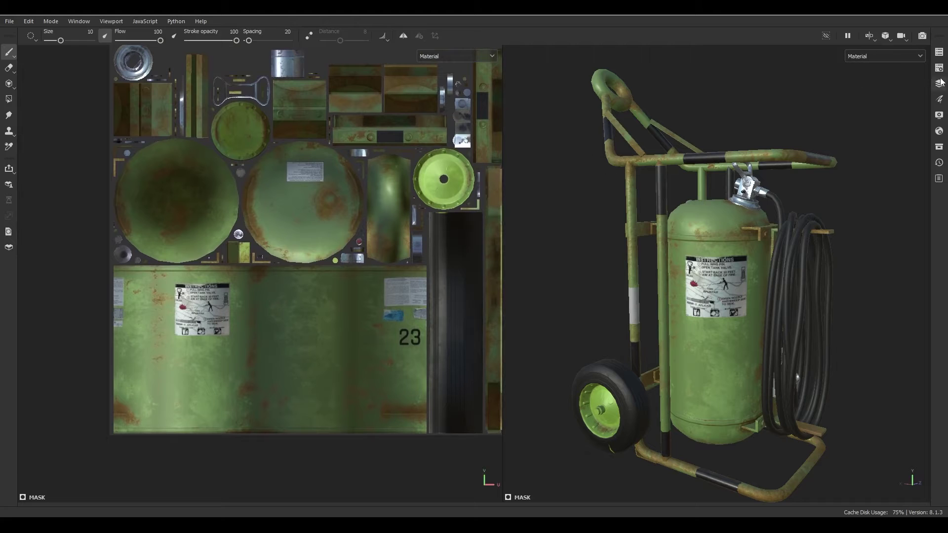
Bring back the Layers panel and dock it beside the views.
left_click(940, 85)
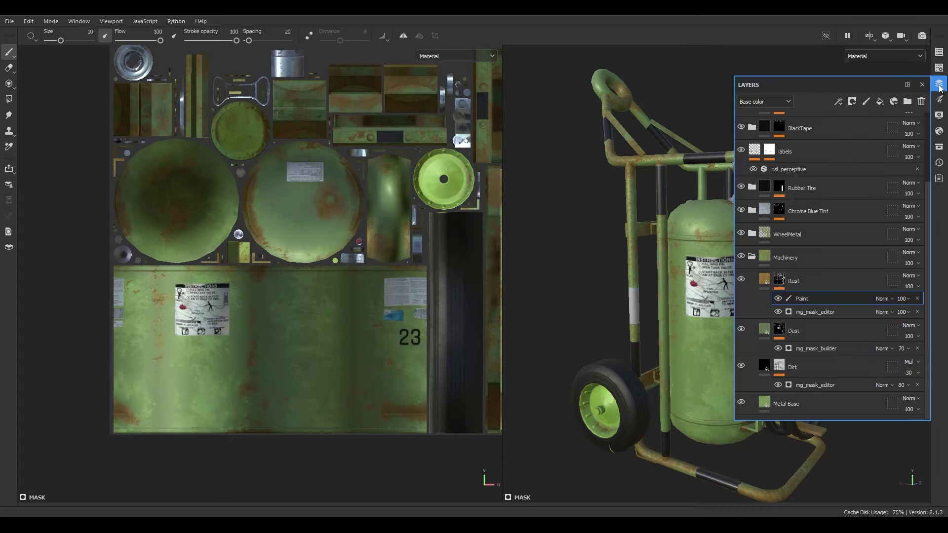
left_click(908, 84)
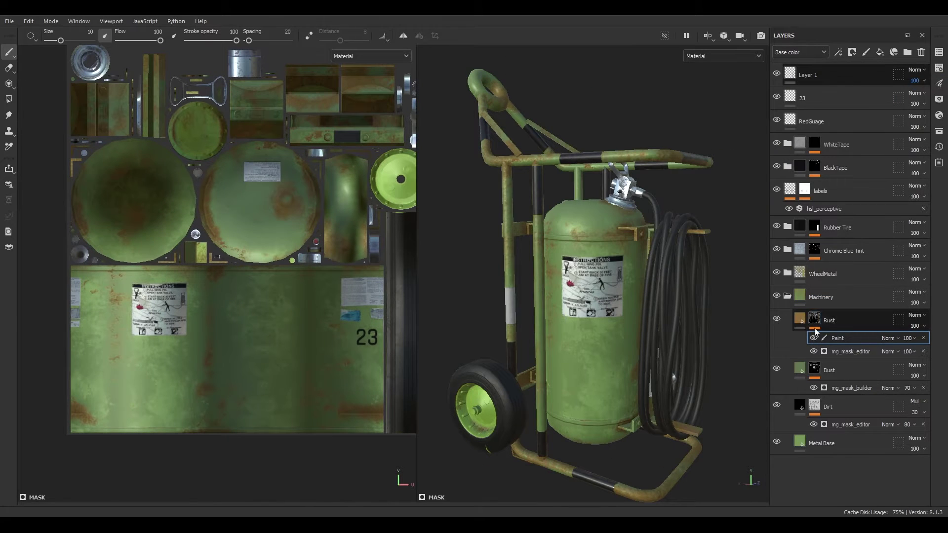
Try brush strokes on the Rust mask across the unwrapped tank body in the 2D view and undo them.
middle_click_drag(210, 316, 229, 276, "alt")
right_click_drag(229, 277, 398, 318, "alt")
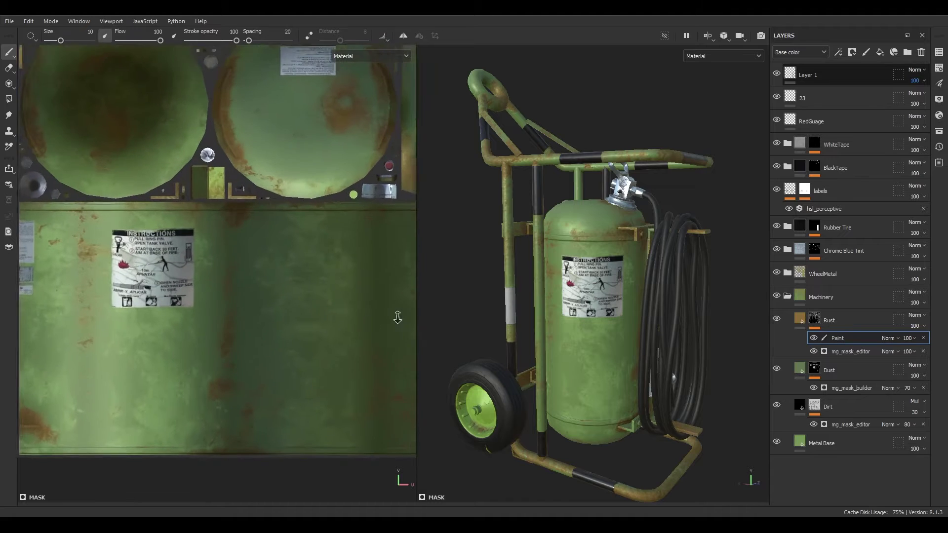
middle_click_drag(233, 302, 315, 265)
left_click_drag(198, 341, 236, 325)
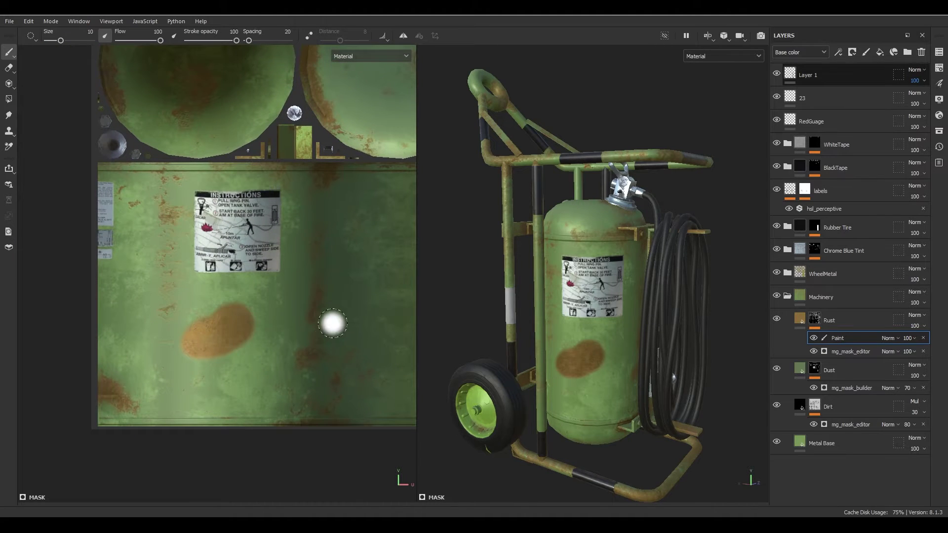
middle_click_drag(345, 288, 236, 302)
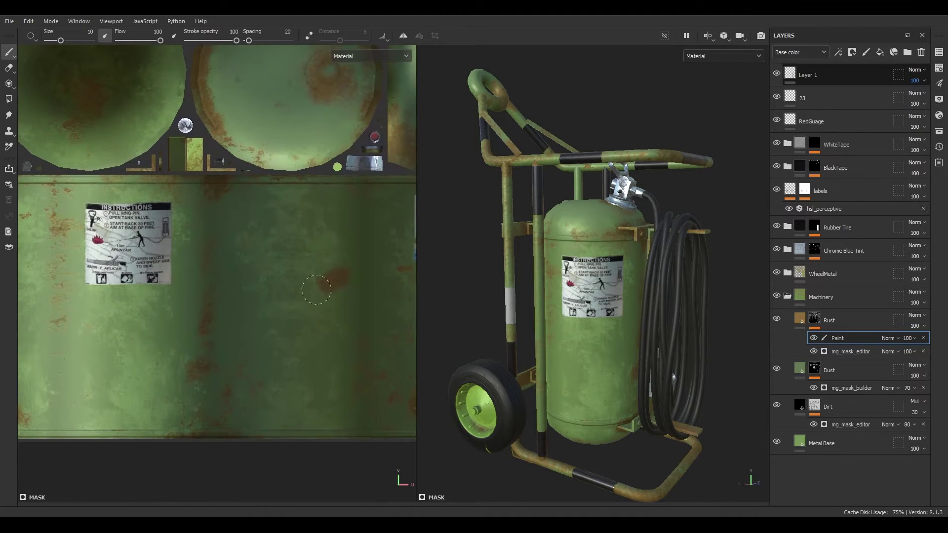
left_click_drag(316, 290, 79, 332)
key("ctrl+z")
middle_click_drag(131, 318, 248, 320)
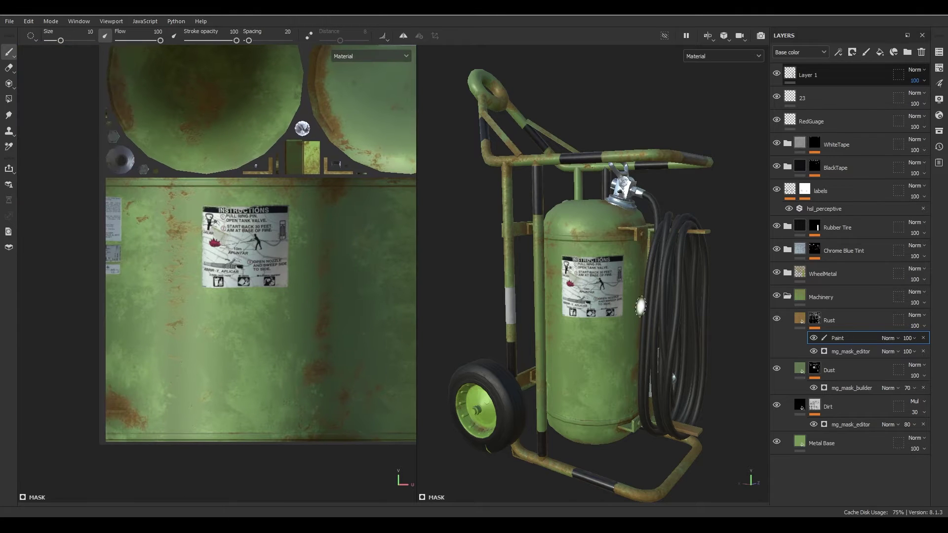
Try painting the Rust mask below the instruction label in both the 2D and 3D views, undoing each stroke.
left_click_drag(641, 307, 665, 277, "alt")
right_click_drag(665, 276, 697, 296, "alt")
mouse_move(197, 337)
left_mouse_down()
mouse_move(285, 336)
mouse_move(192, 325)
mouse_move(206, 383)
mouse_move(292, 336)
mouse_move(218, 348)
left_mouse_up()
key("ctrl+z")
key("ctrl+z")
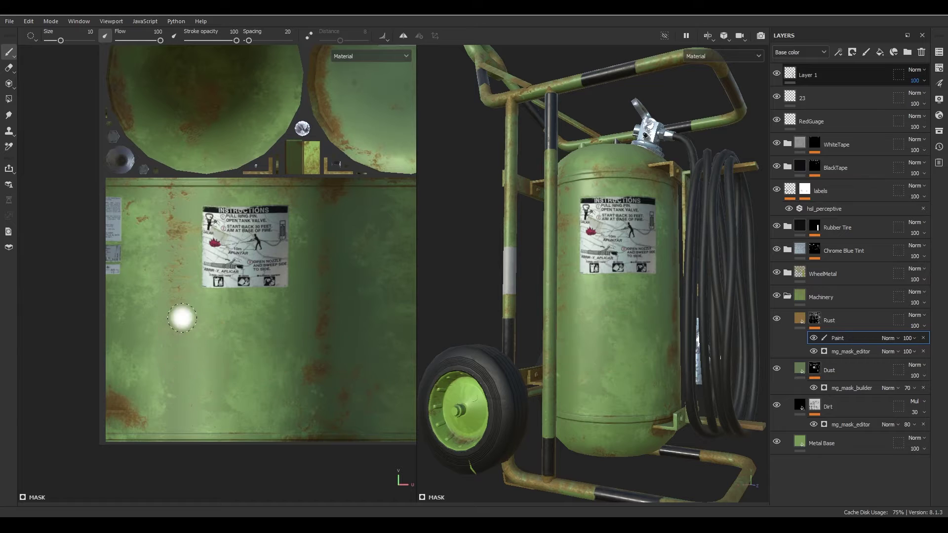
mouse_move(182, 318)
left_mouse_down()
mouse_move(257, 346)
mouse_move(223, 361)
mouse_move(232, 345)
left_mouse_up()
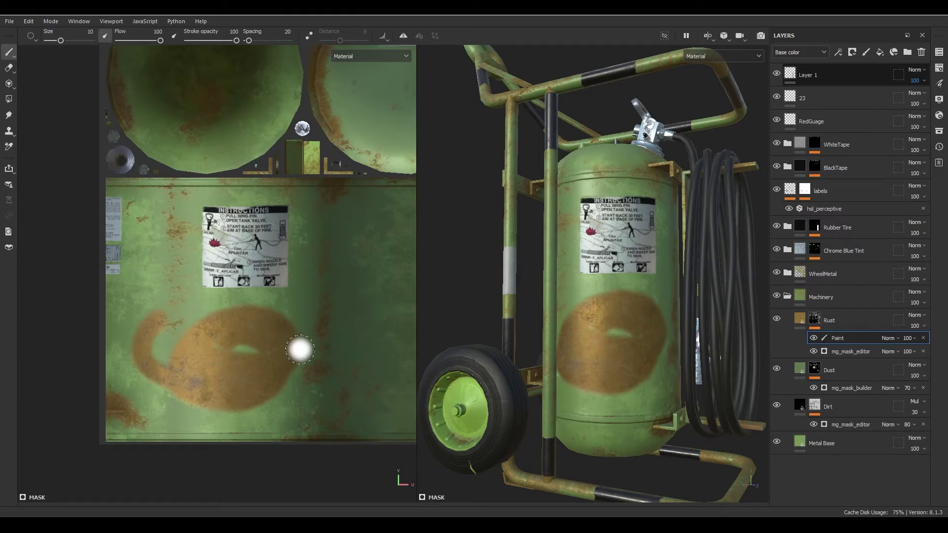
key("ctrl+z")
mouse_move(637, 304)
left_mouse_down()
mouse_move(593, 326)
mouse_move(573, 365)
mouse_move(621, 327)
left_mouse_up()
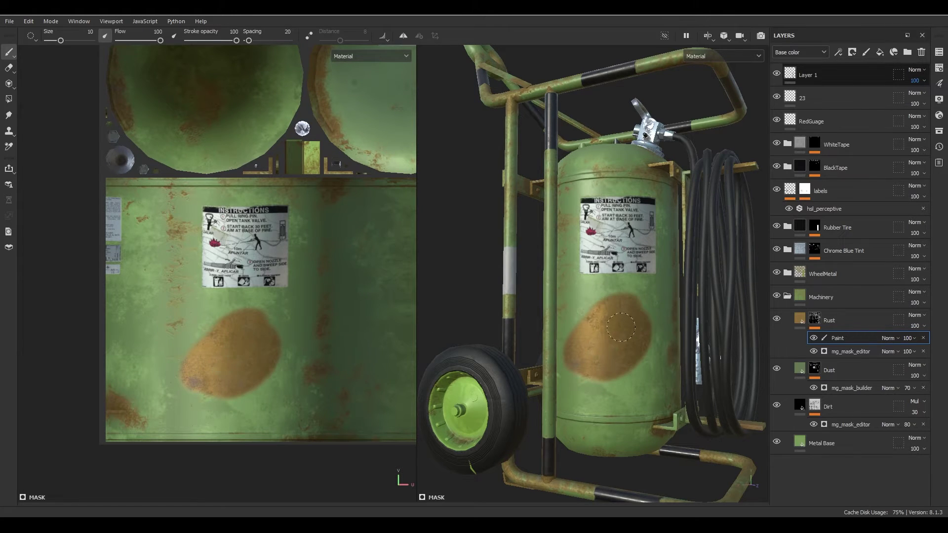
key("ctrl+z")
Try rust strokes on the tank's round top cap in the 2D view, check them from above in 3D and undo them.
middle_click_drag(391, 204, 271, 201)
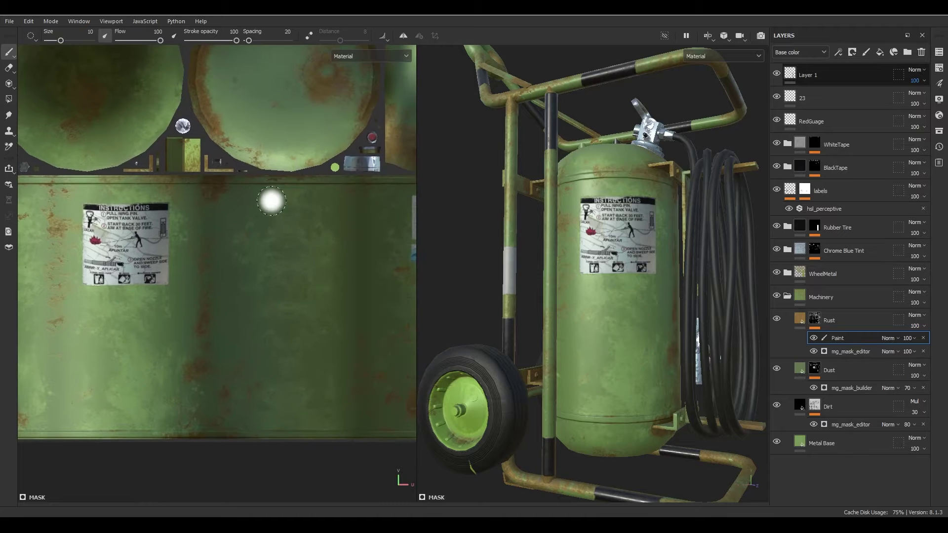
middle_click_drag(294, 129, 302, 271, "alt")
mouse_move(271, 201)
left_mouse_down()
mouse_move(269, 226)
mouse_move(297, 257)
left_mouse_up()
mouse_move(664, 182)
left_mouse_down("alt")
mouse_move(666, 289)
mouse_move(651, 349)
left_mouse_up("alt")
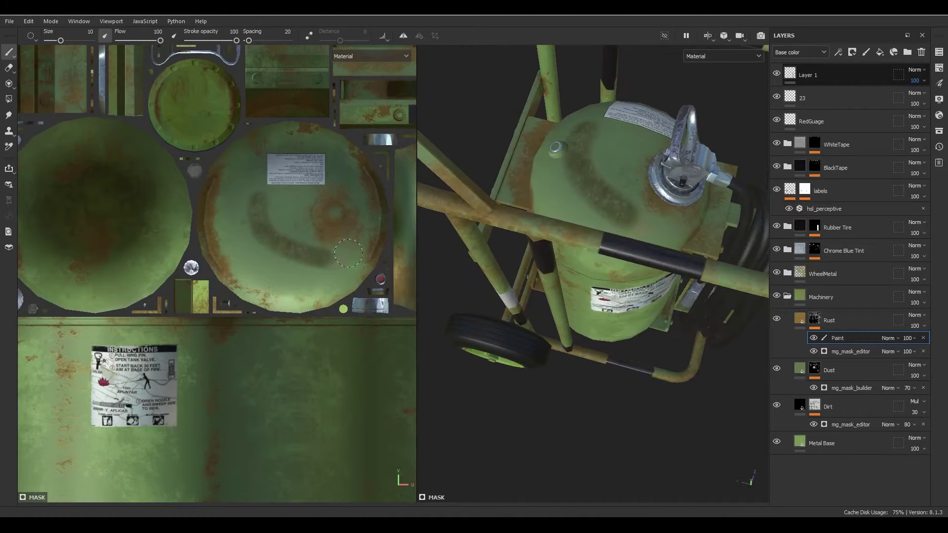
mouse_move(348, 253)
left_mouse_down()
mouse_move(281, 218)
mouse_move(231, 232)
mouse_move(251, 184)
left_mouse_up()
key("ctrl+z")
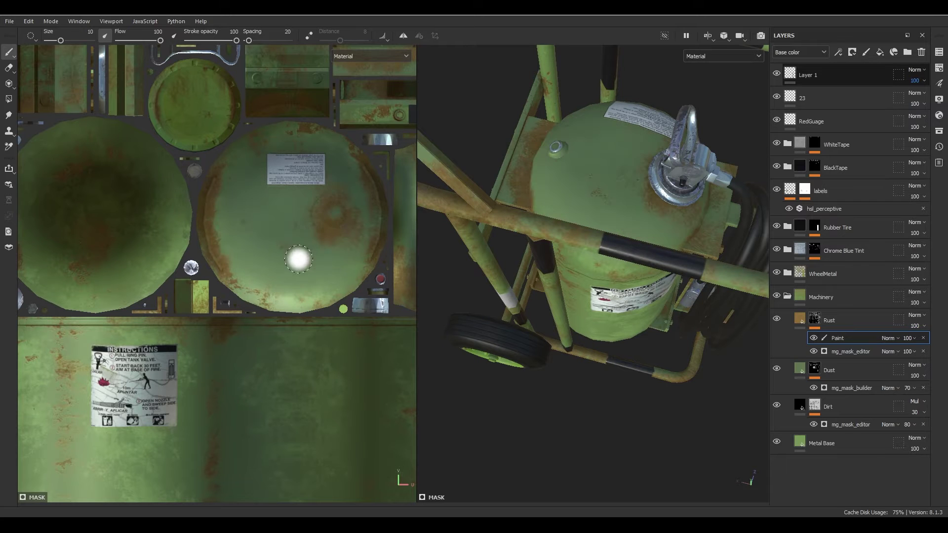
middle_click_drag(159, 239, 282, 247, "alt")
middle_click_drag(345, 210, 205, 228, "alt")
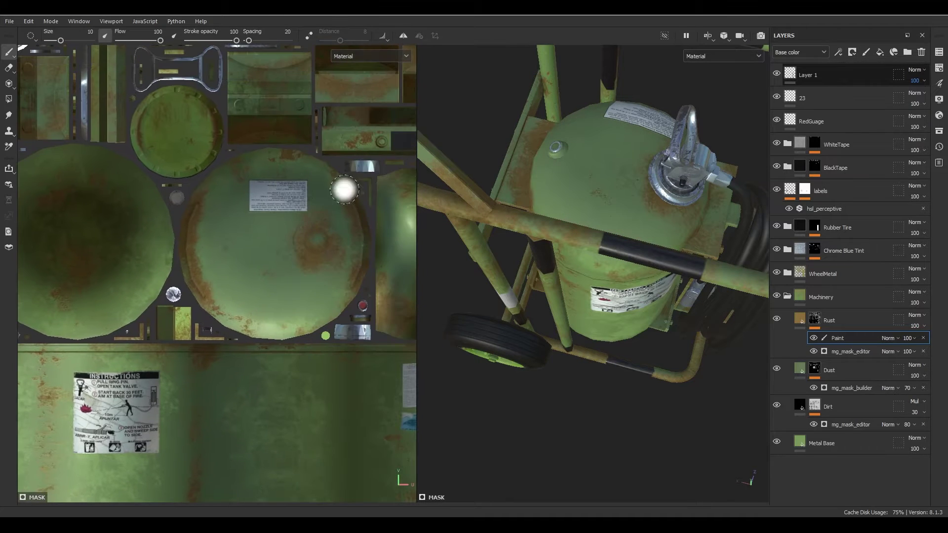
Try rust strokes on the labelled tank cap and the curved panel beside it in the 2D view, and undo them.
mouse_move(332, 225)
middle_mouse_down()
mouse_move(243, 200)
mouse_move(291, 296)
mouse_move(266, 328)
mouse_move(281, 212)
middle_mouse_up()
mouse_move(563, 264)
left_mouse_down("alt")
mouse_move(620, 230)
mouse_move(593, 210)
mouse_move(608, 314)
mouse_move(542, 247)
mouse_move(563, 266)
mouse_move(603, 275)
left_mouse_up("alt")
mouse_move(563, 193)
middle_mouse_down("alt")
mouse_move(570, 224)
mouse_move(590, 248)
middle_mouse_up("alt")
right_click_drag(591, 248, 582, 240, "alt")
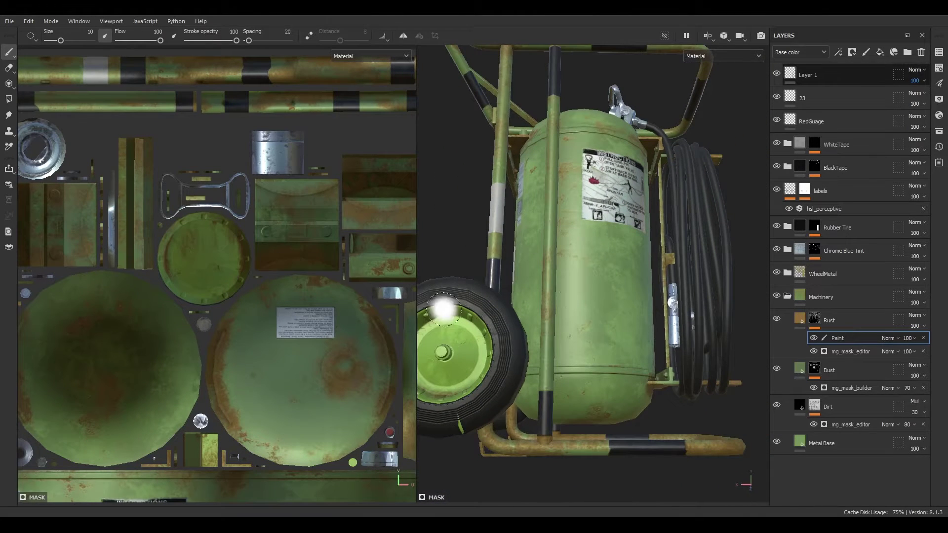
mouse_move(342, 295)
middle_mouse_down("alt")
mouse_move(227, 250)
mouse_move(138, 253)
middle_mouse_up("alt")
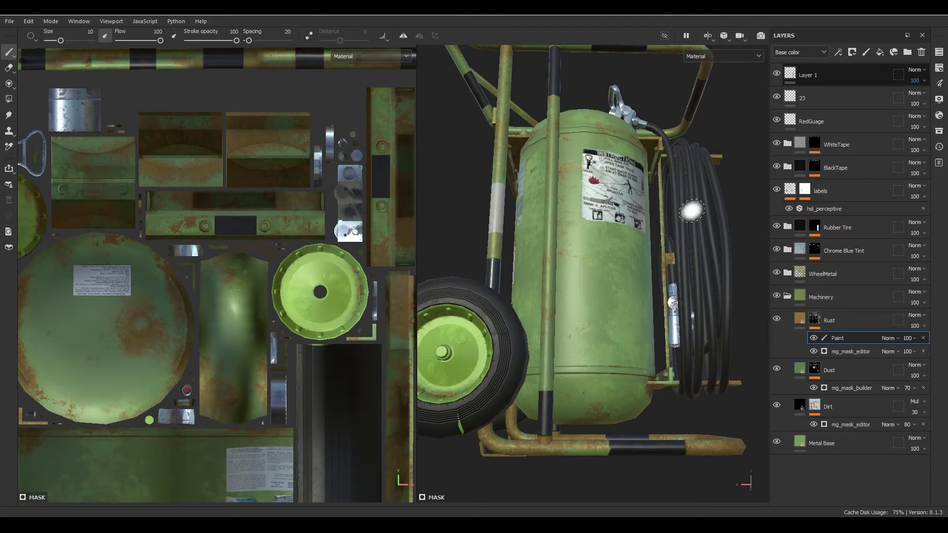
mouse_move(123, 316)
left_mouse_down()
mouse_move(143, 349)
mouse_move(110, 307)
left_mouse_up()
mouse_move(239, 315)
left_mouse_down()
mouse_move(233, 362)
mouse_move(232, 350)
left_mouse_up()
left_click_drag(632, 203, 595, 222, "alt")
right_click_drag(595, 222, 548, 185, "alt")
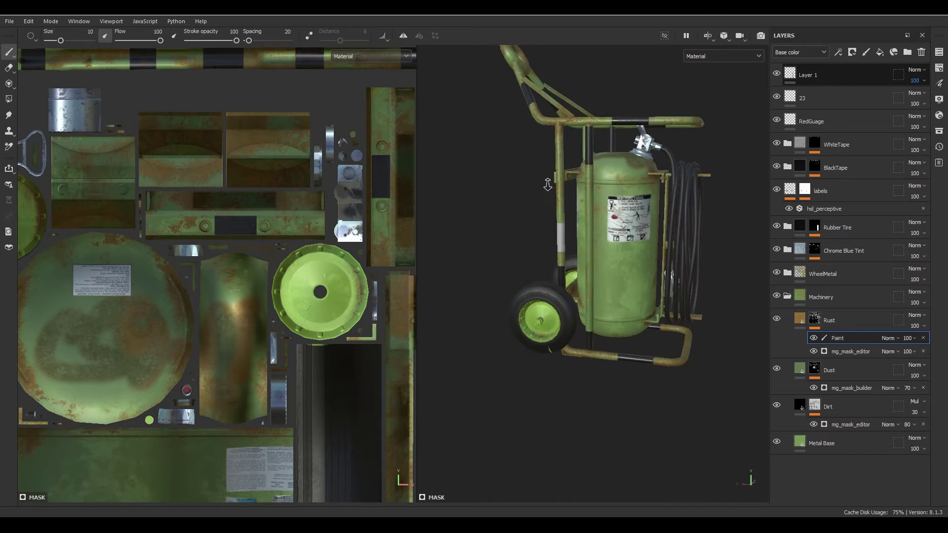
key("ctrl+z")
key("ctrl+z")
left_click_drag(573, 195, 511, 231, "alt")
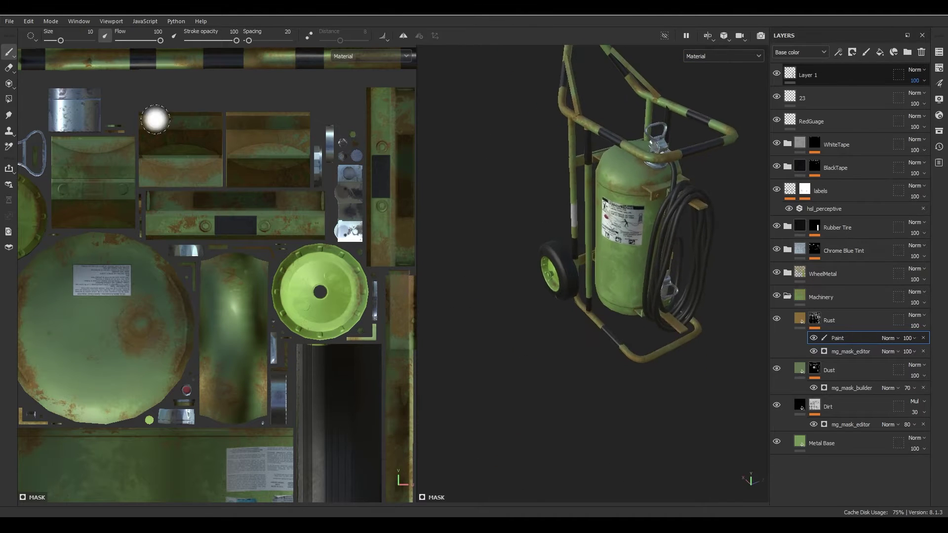
Activate the Polygon Fill tool and examine the mesh wireframe over the full UV layout and the 3D fire extinguisher.
left_click(10, 101)
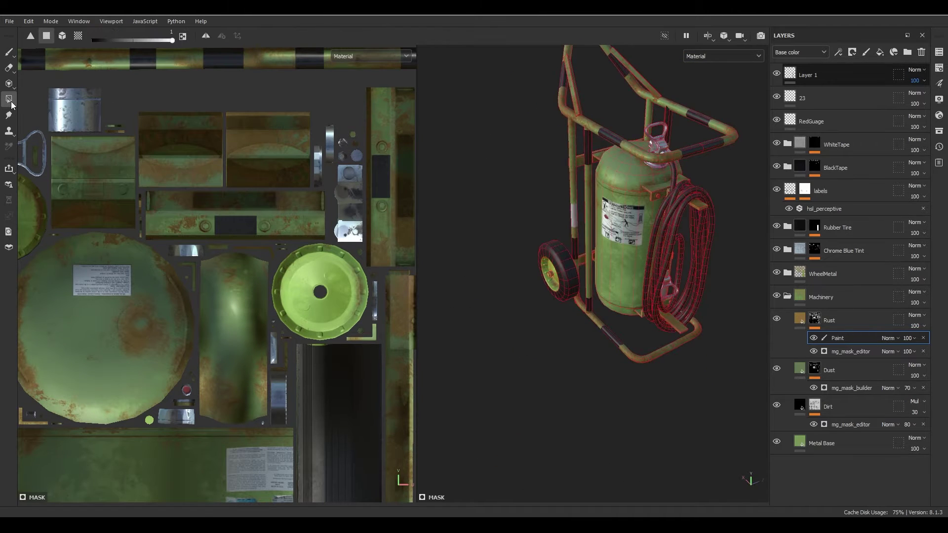
middle_click_drag(585, 251, 575, 296, "alt")
middle_click_drag(249, 280, 365, 155, "alt")
right_click_drag(261, 213, 319, 292, "alt")
middle_click_drag(318, 291, 70, 148, "alt")
middle_click_drag(242, 221, 451, 214, "alt")
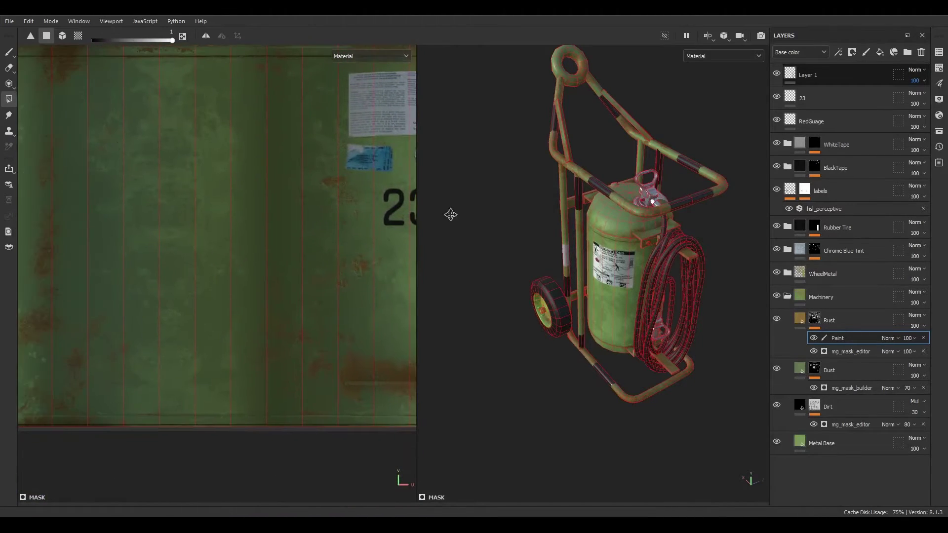
middle_click_drag(198, 205, 434, 282, "alt")
right_click_drag(277, 257, 206, 208, "alt")
middle_click_drag(271, 192, 101, 278, "alt")
scroll(280, 228, "down", 3)
scroll(287, 255, "up", 2)
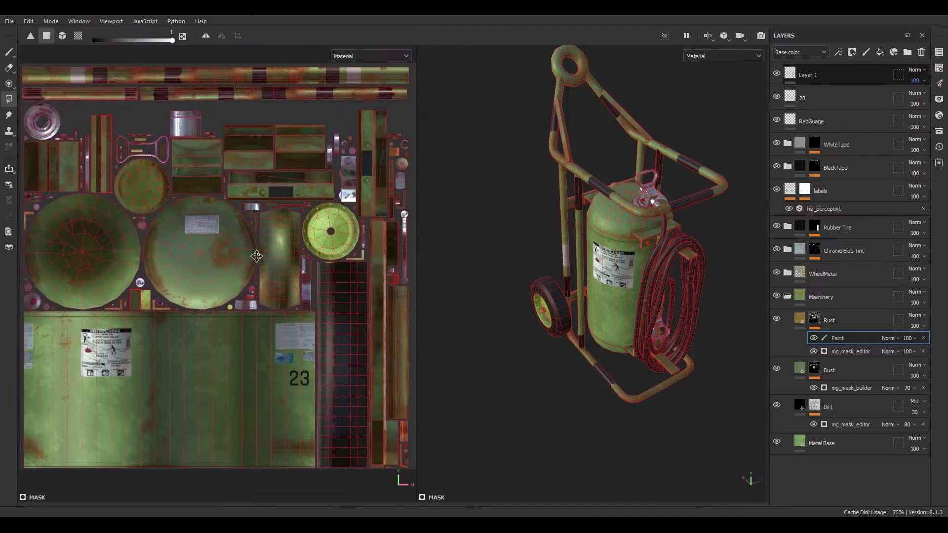
right_click_drag(287, 256, 277, 253, "alt")
middle_click_drag(263, 257, 279, 250, "alt")
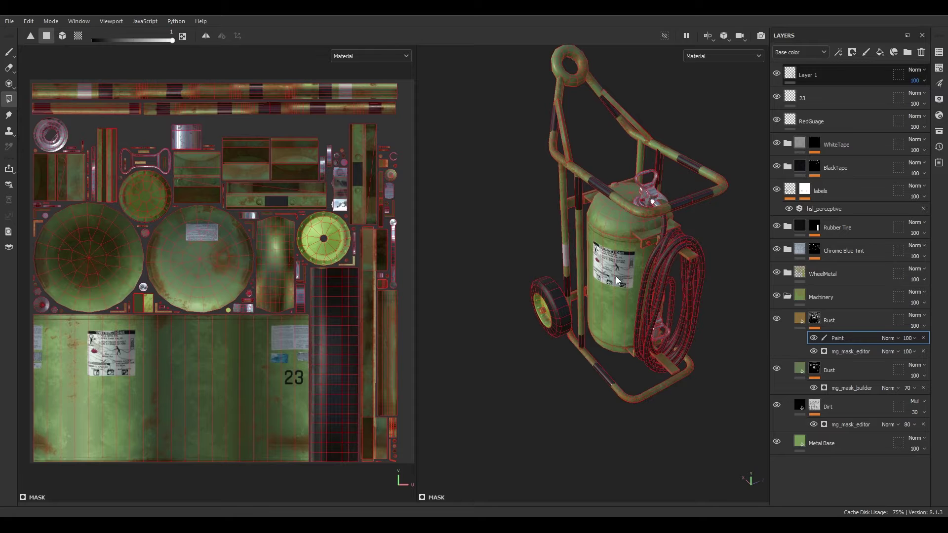
middle_click_drag(617, 280, 654, 232)
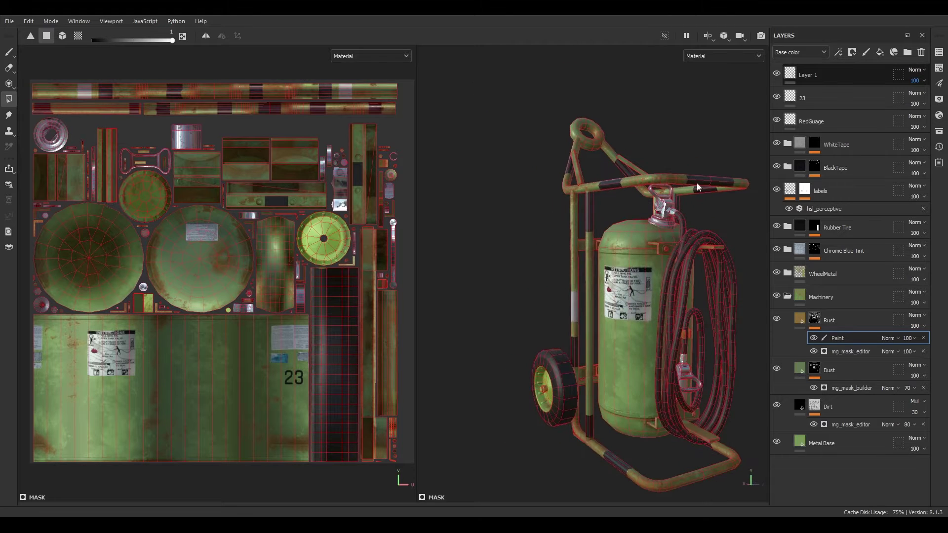
middle_click_drag(699, 187, 661, 302)
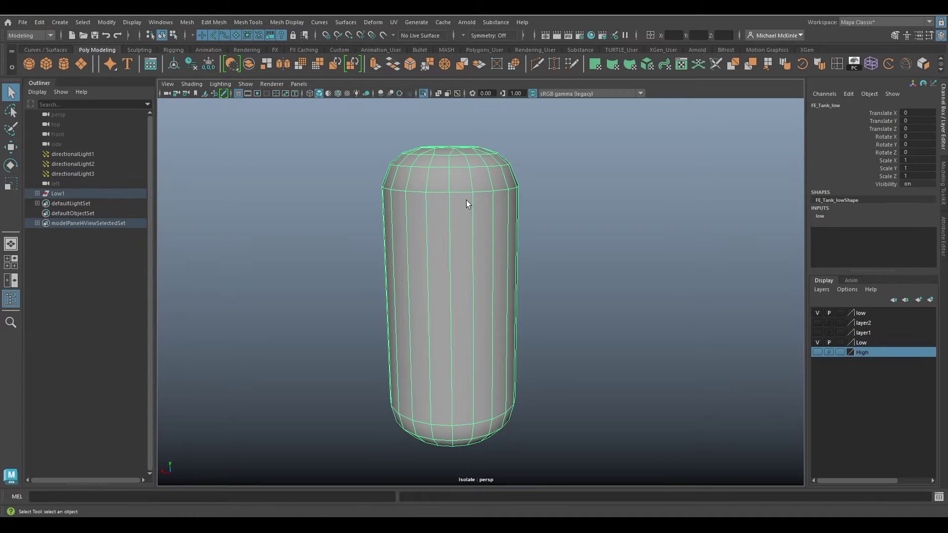
Switch to Maya, assign a new Lambert material to the tank and display the material's attributes.
right_click(441, 168)
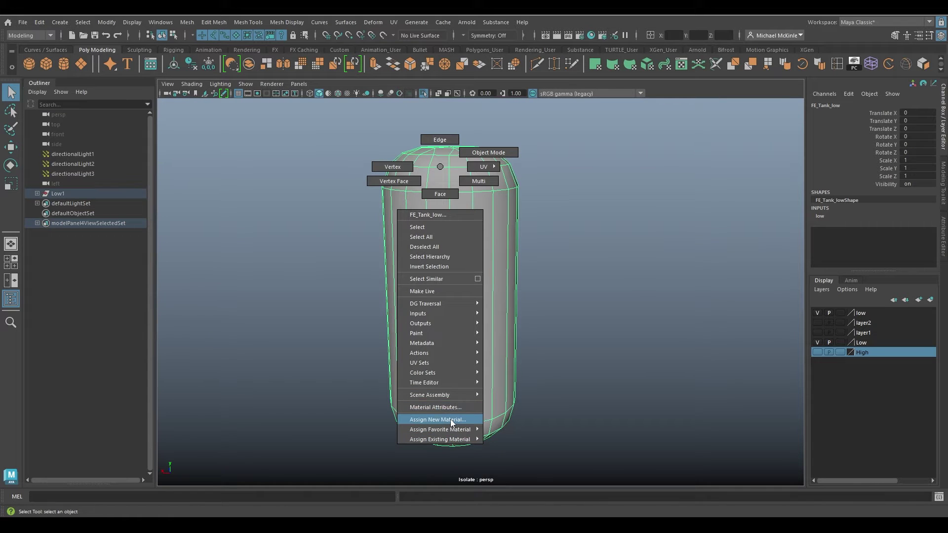
mouse_move(451, 430)
left_click(440, 419)
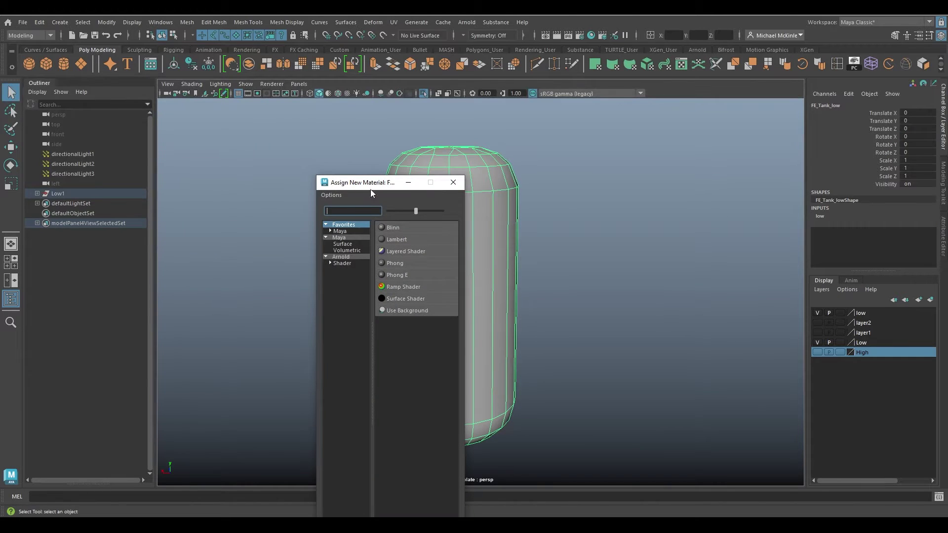
left_click_drag(370, 189, 224, 128)
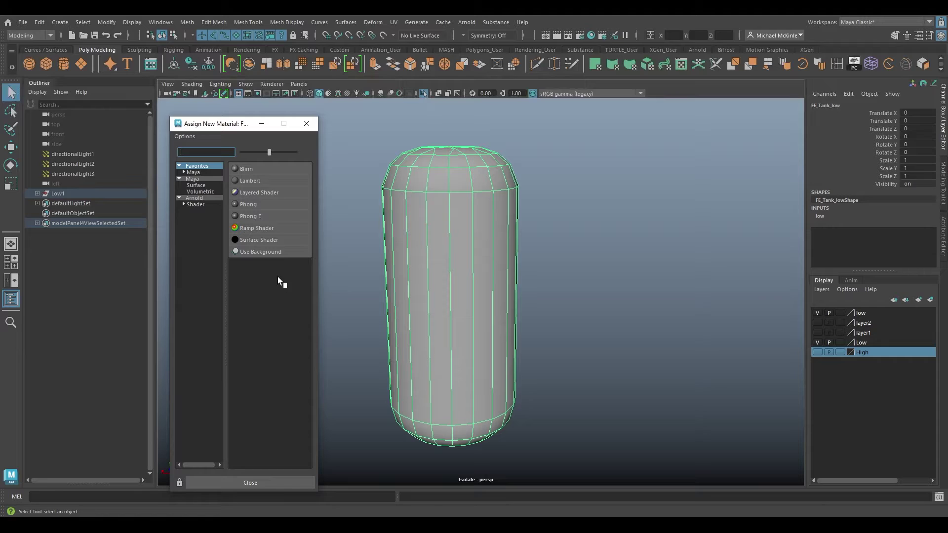
left_click(261, 181)
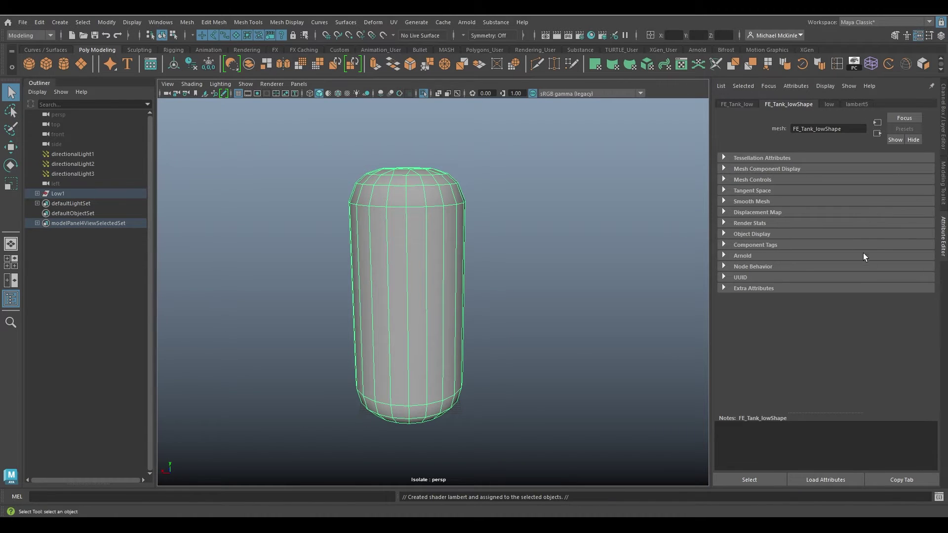
left_click(853, 105)
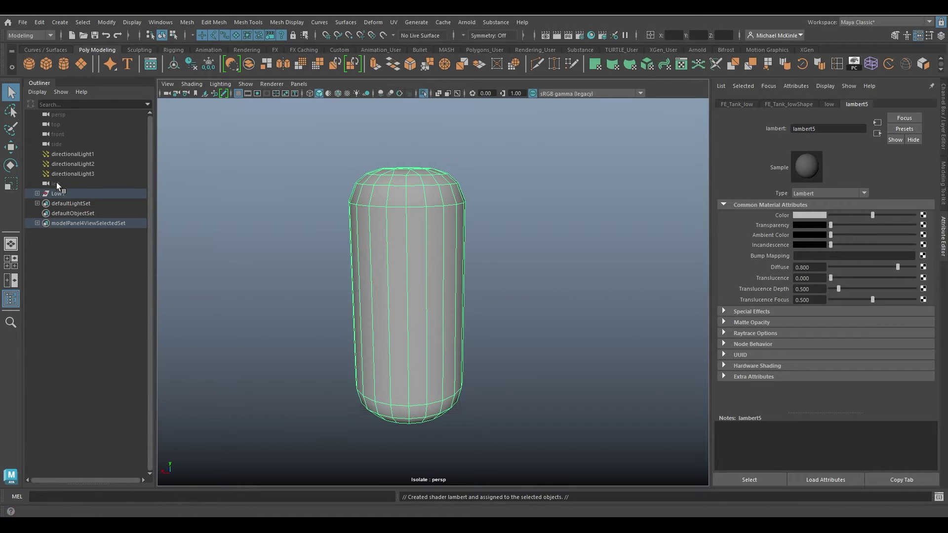
Create a polygon cube, enlarge it and place it beside the tank near its base.
left_click(46, 64)
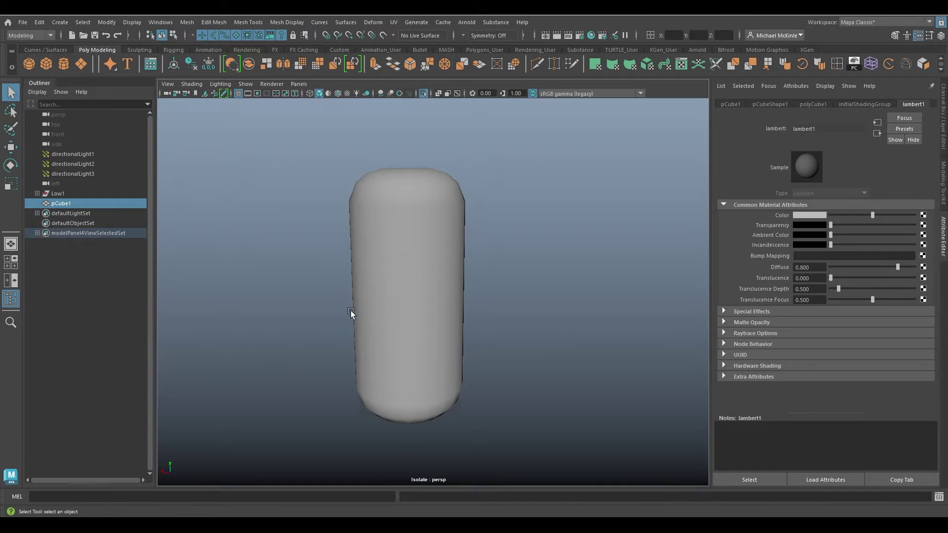
key("w")
key("e")
key("w")
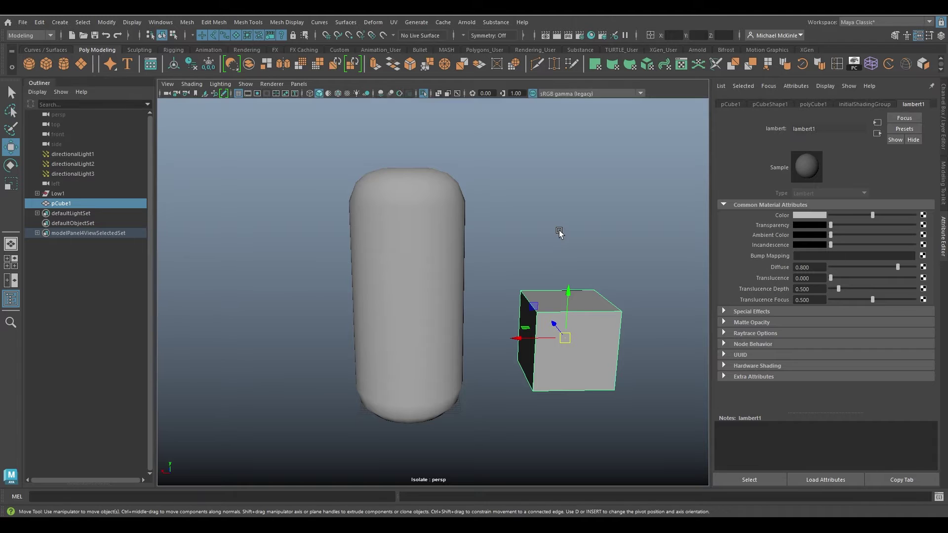
left_click_drag(579, 402, 525, 393)
middle_click_drag(525, 393, 499, 339, "alt")
left_click_drag(500, 339, 547, 370, "alt")
middle_click_drag(547, 370, 517, 319, "alt")
scroll(522, 349, "up", 2)
left_click_drag(523, 351, 548, 340, "alt")
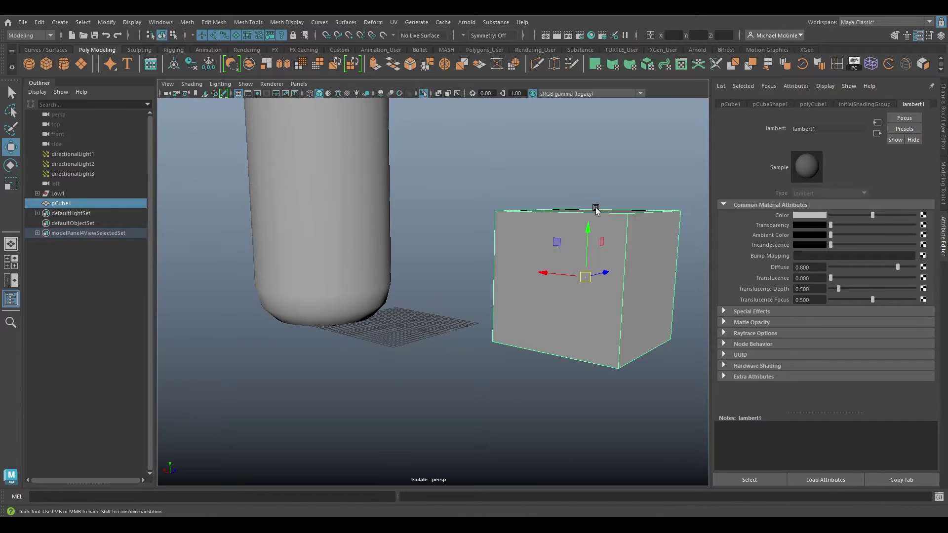
middle_click_drag(596, 210, 573, 243, "alt")
right_click_drag(573, 243, 495, 196, "alt")
middle_click_drag(495, 197, 495, 210, "alt")
right_click_drag(496, 210, 547, 236, "alt")
mouse_move(546, 236)
middle_mouse_down("alt")
mouse_move(523, 261)
mouse_move(533, 249)
middle_mouse_up("alt")
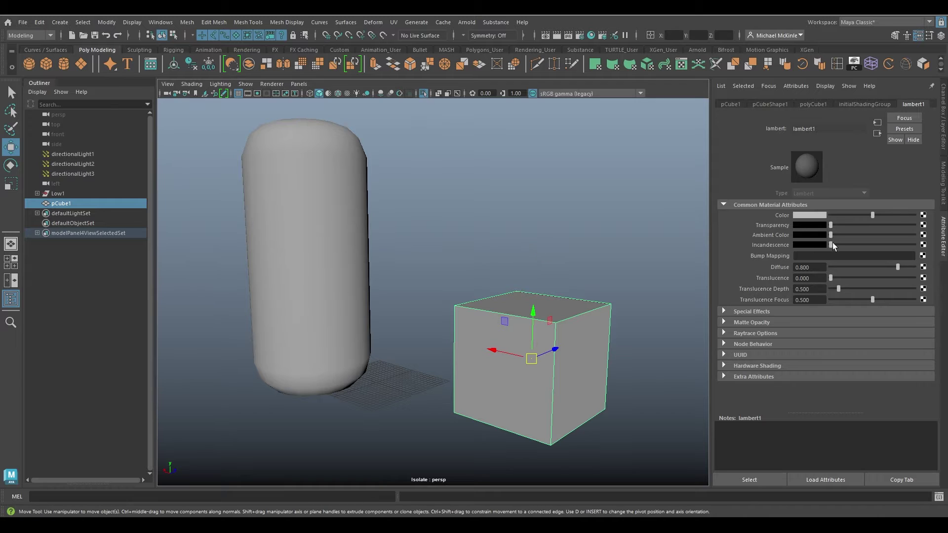
Raise the incandescence of the cube's default lambert1 material slightly and set its color to magenta.
mouse_move(832, 242)
left_mouse_down()
mouse_move(863, 244)
mouse_move(831, 248)
mouse_move(840, 248)
left_mouse_up()
left_click(520, 246)
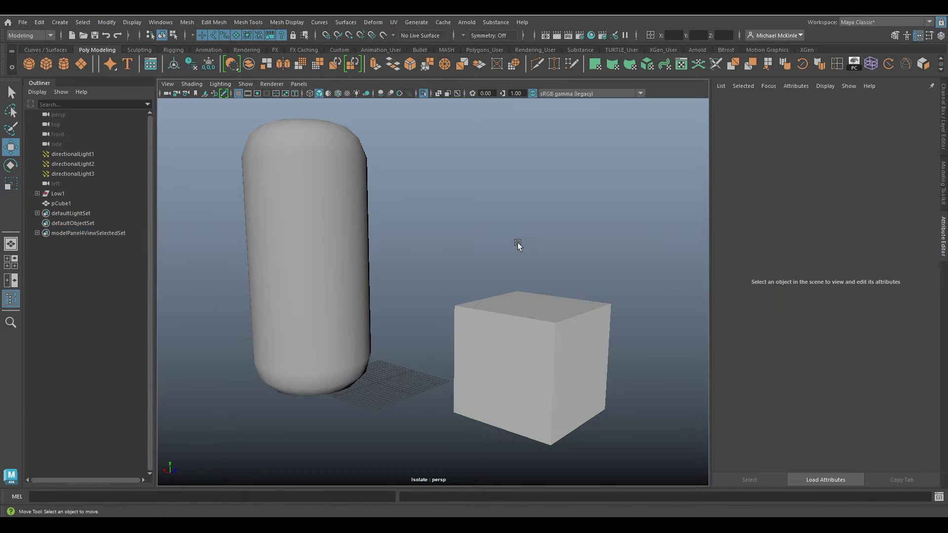
left_click(524, 316)
left_click(811, 214)
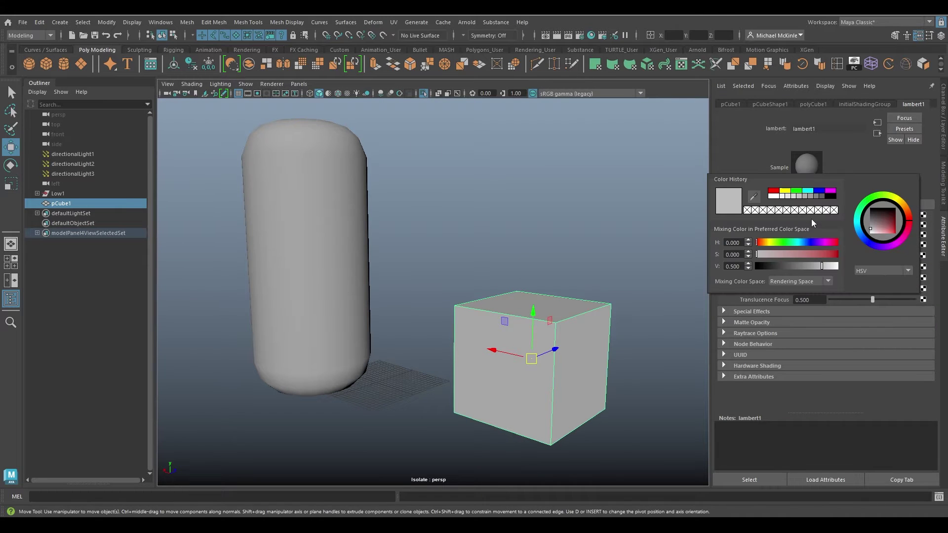
left_click(831, 191)
left_click(521, 282)
right_click_drag(520, 282, 548, 220, "alt")
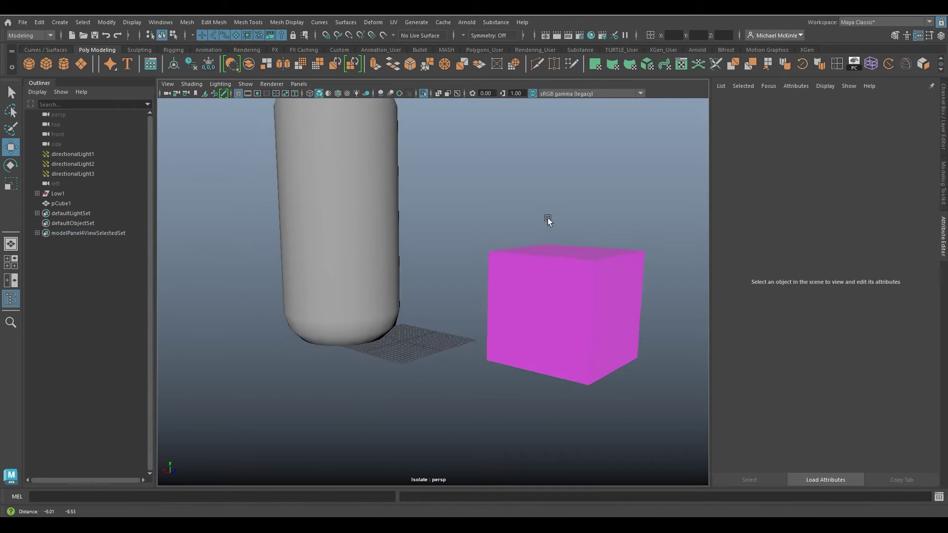
left_click(586, 300)
left_click_drag(614, 269, 531, 287, "alt")
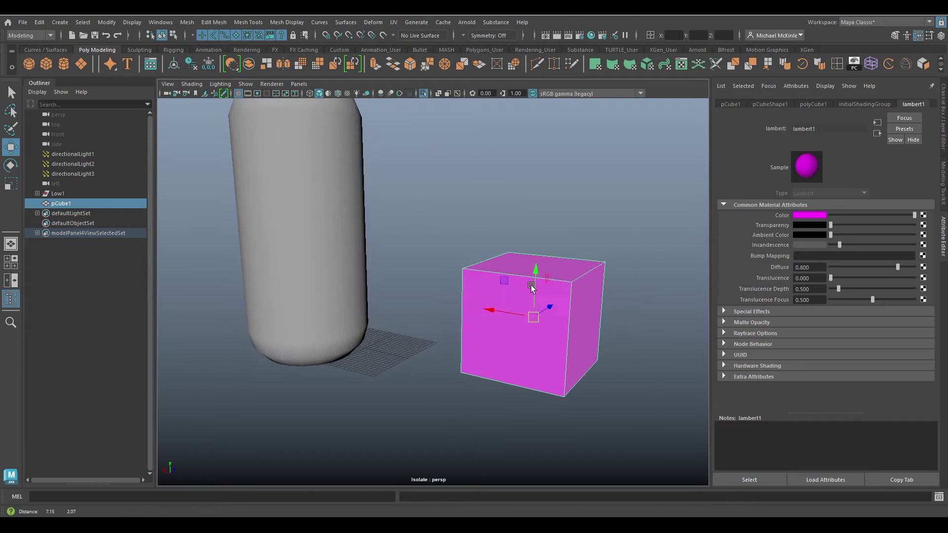
middle_click_drag(531, 286, 539, 284, "alt")
left_click(543, 209)
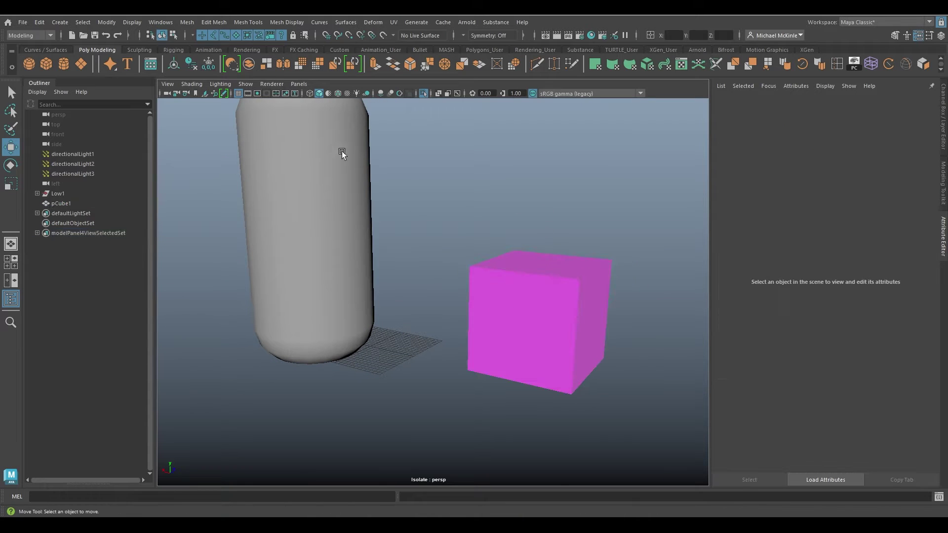
Create a polygon cylinder, place it on the other side of the tank from the cube and enlarge it.
left_click(366, 239)
left_click_drag(366, 239, 555, 279, "alt")
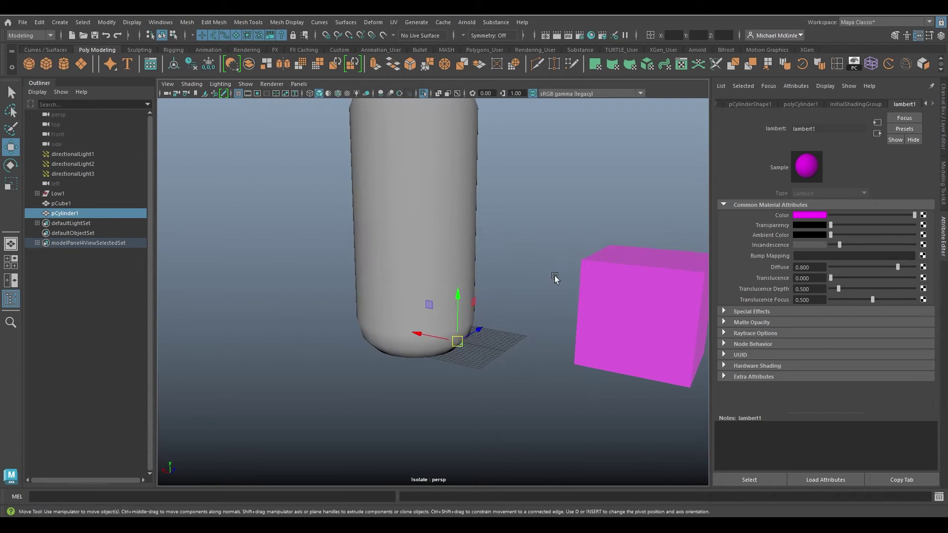
left_click_drag(457, 342, 375, 341)
key("r")
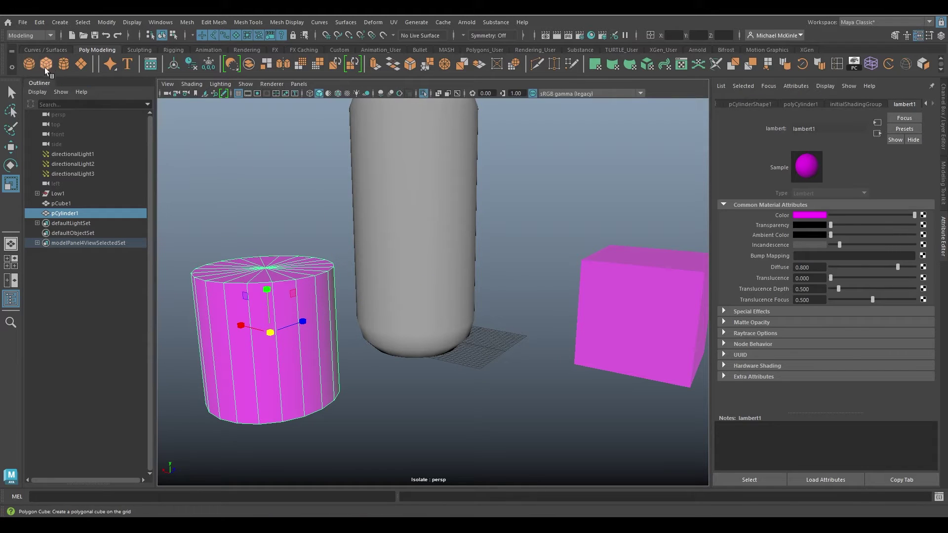
Create a polygon sphere, place it above the cube beside the tank and scale it uniformly to about 13.2.
left_click(29, 64)
key("w")
middle_click_drag(373, 322, 466, 242)
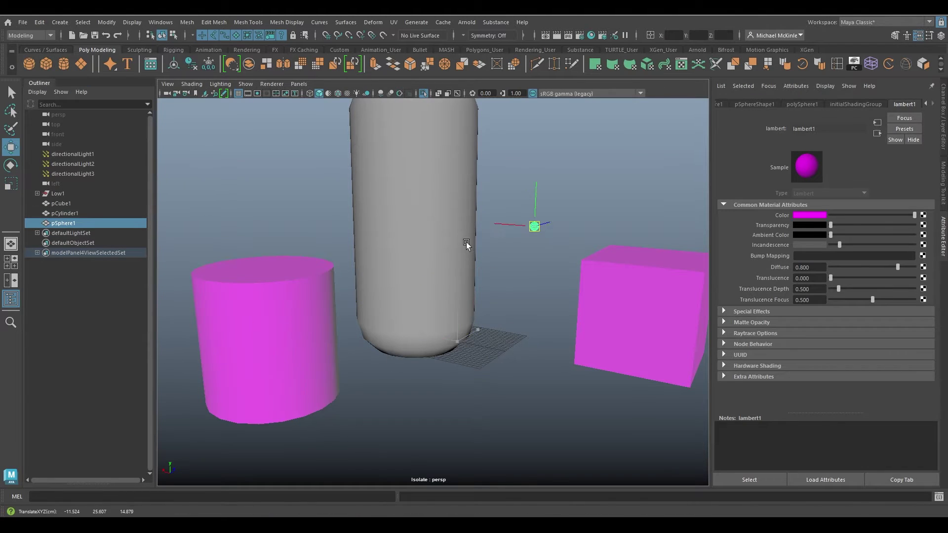
key("r")
middle_click_drag(510, 286, 594, 407)
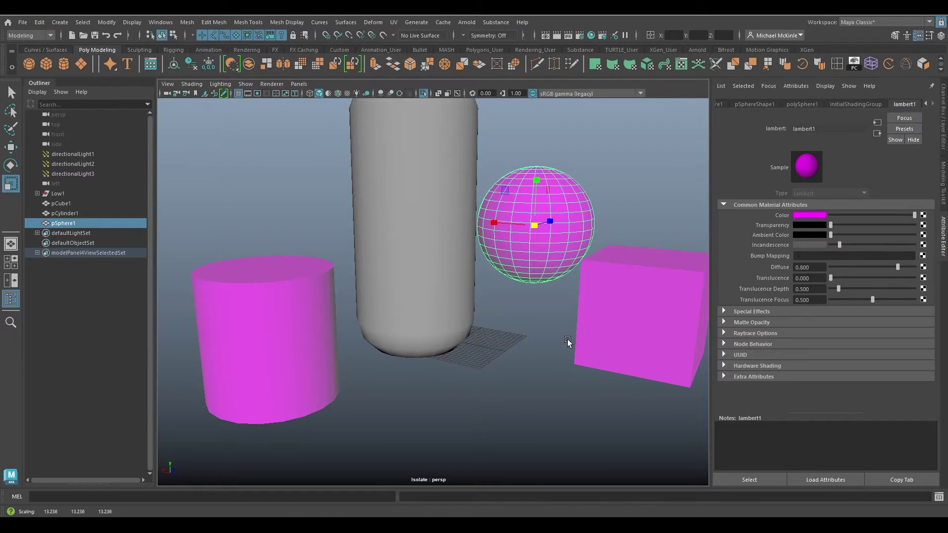
left_click_drag(568, 341, 515, 292, "alt")
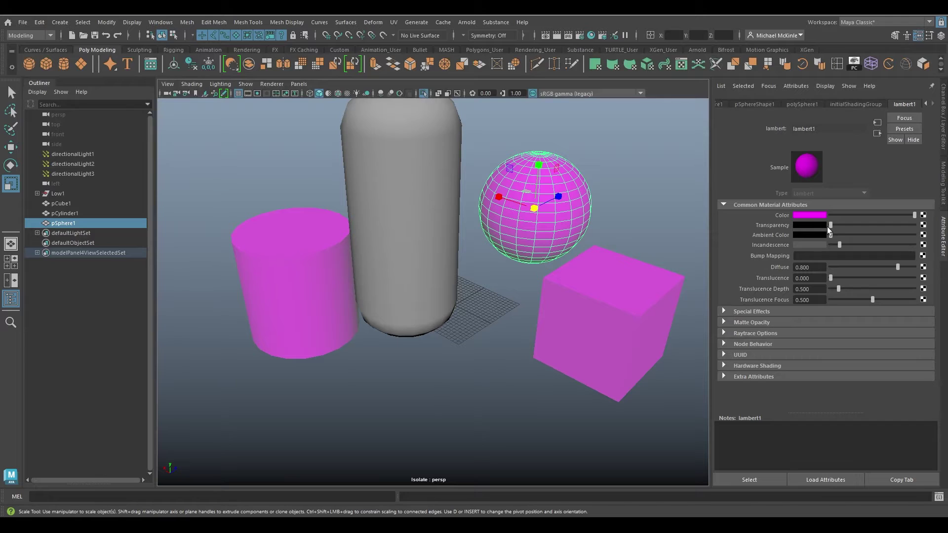
Set lambert1's incandescence back to black and its color to light grey.
left_click_drag(845, 245, 816, 245)
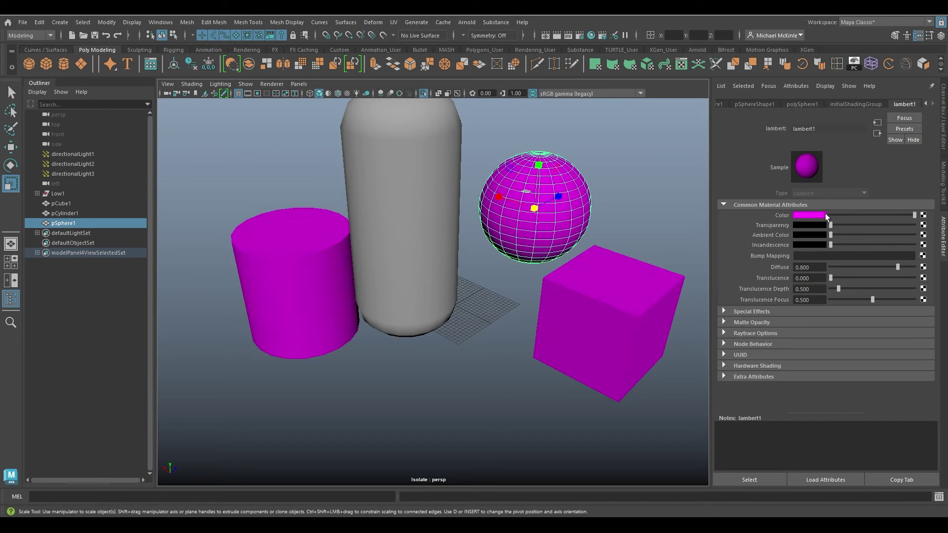
left_click(873, 215)
left_click(805, 215)
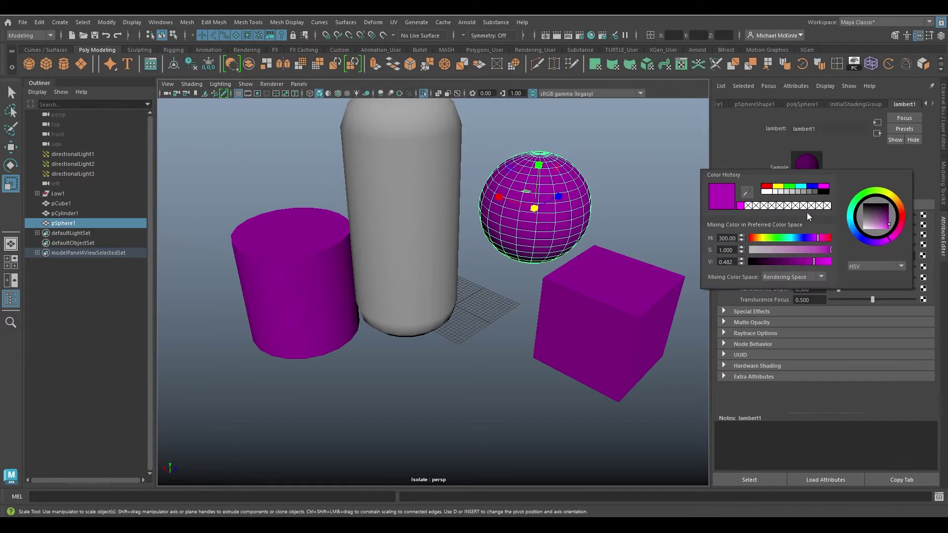
left_click(798, 191)
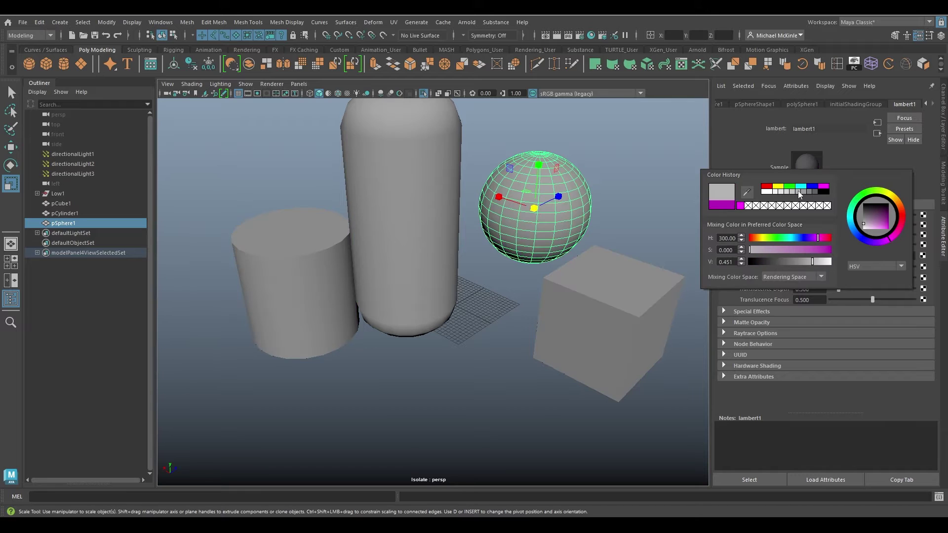
left_click(803, 192)
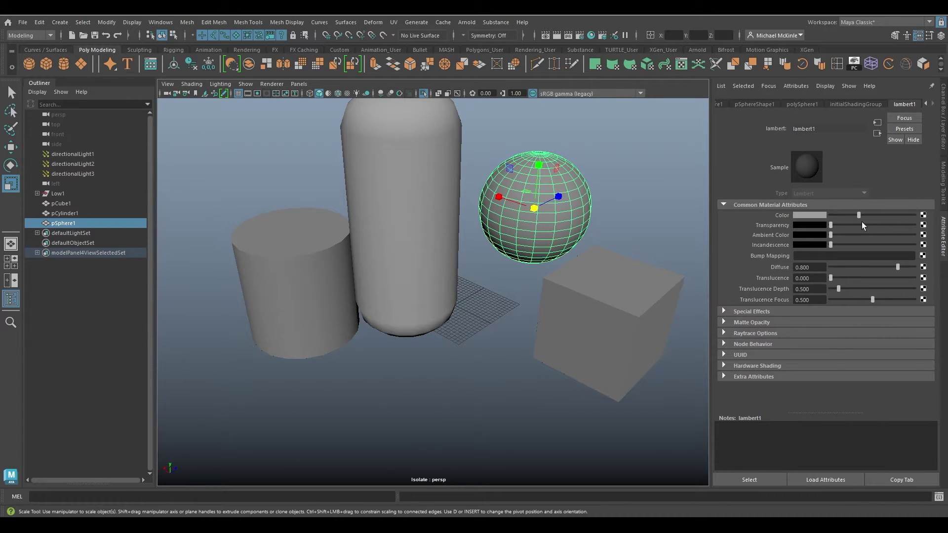
left_click_drag(859, 215, 870, 216)
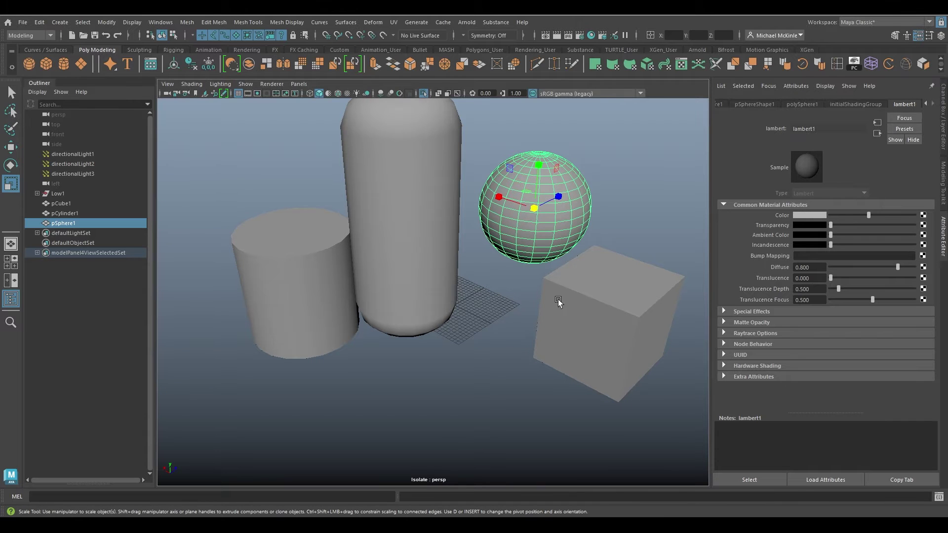
left_click_drag(583, 309, 528, 307, "alt")
key("w")
scroll(521, 287, "down", 5)
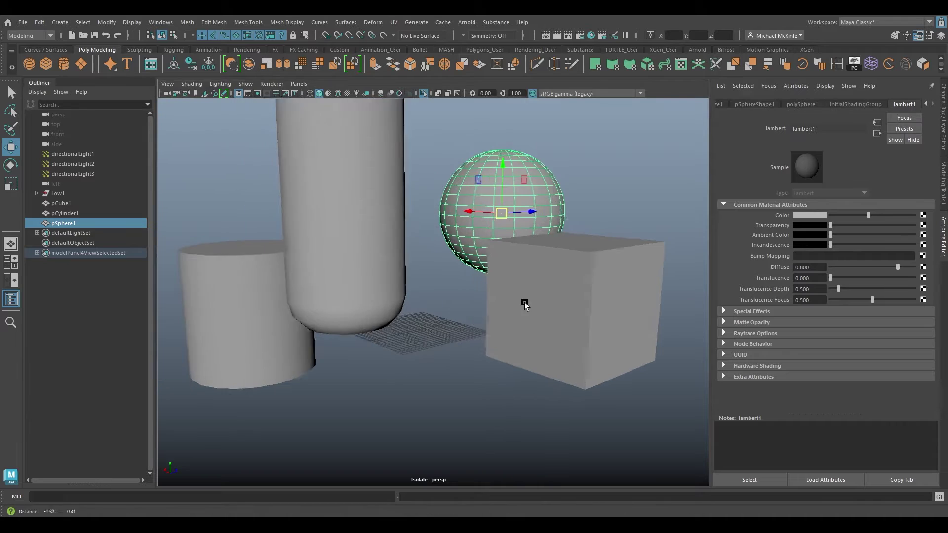
Delete the cube, cylinder and sphere, and select the tank.
left_click_drag(585, 172, 529, 259)
left_click(295, 318, "shift")
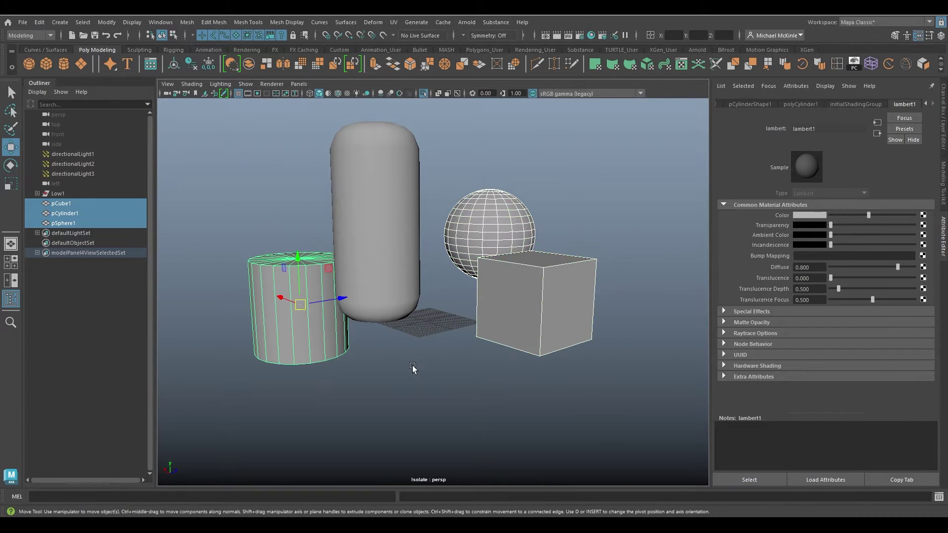
key("Delete")
left_click(405, 249)
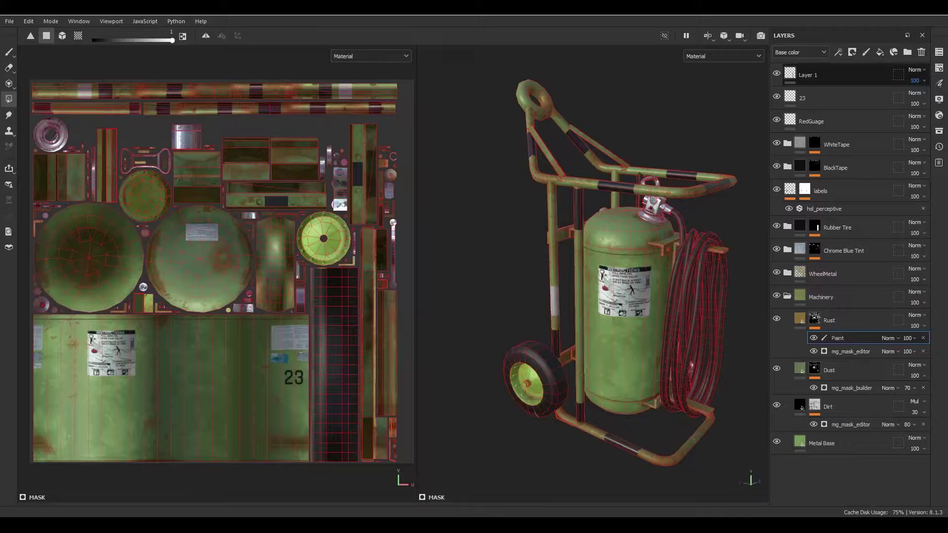
Switch to Substance Painter and activate the Paint tool for the Rust layer's mask.
left_click(9, 52)
middle_click_drag(270, 309, 273, 299, "alt")
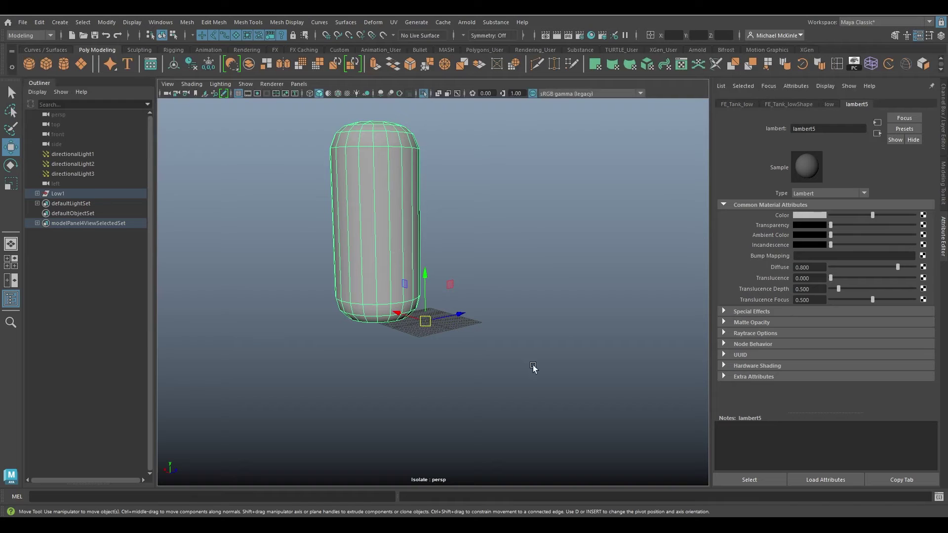
Switch back to Maya and rename the tank's Lambert material as TestMaterial.
middle_click_drag(463, 248, 490, 300, "alt")
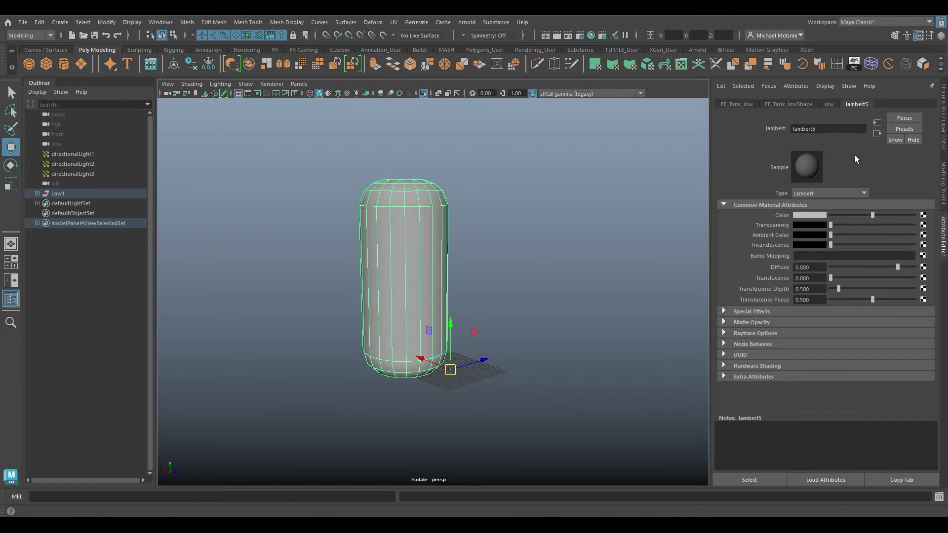
left_click_drag(816, 129, 793, 130)
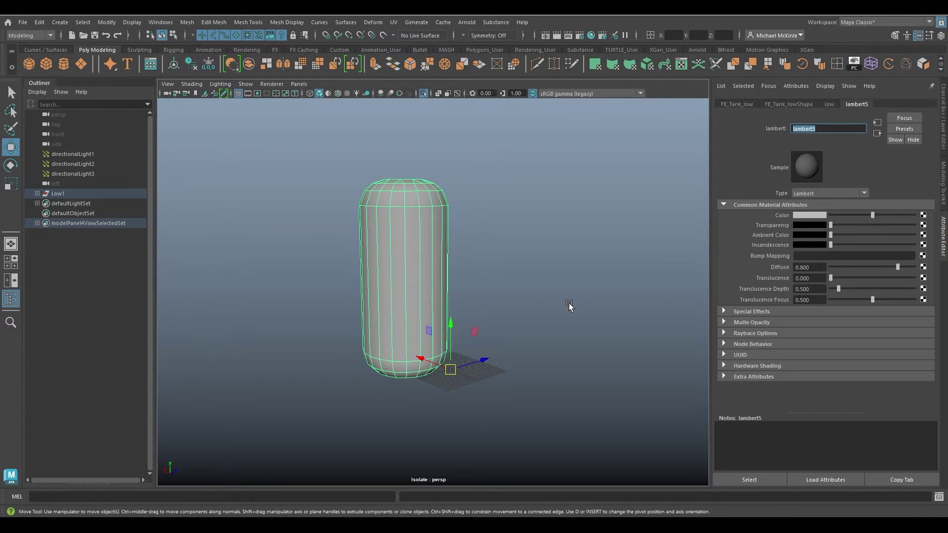
type("TestMaterial")
key("Return")
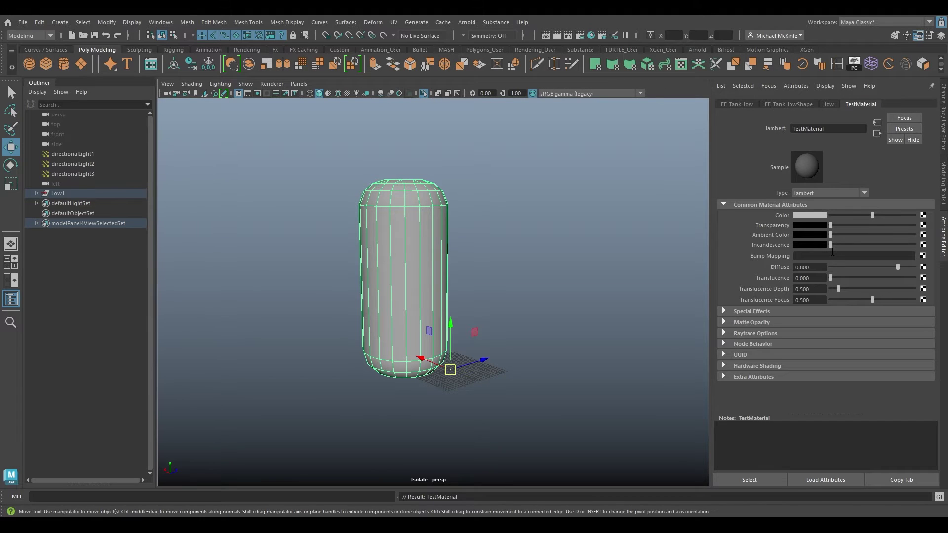
Look through TestMaterial's Special Effects, Matte Opacity and Raytrace Options attributes.
left_click(759, 316)
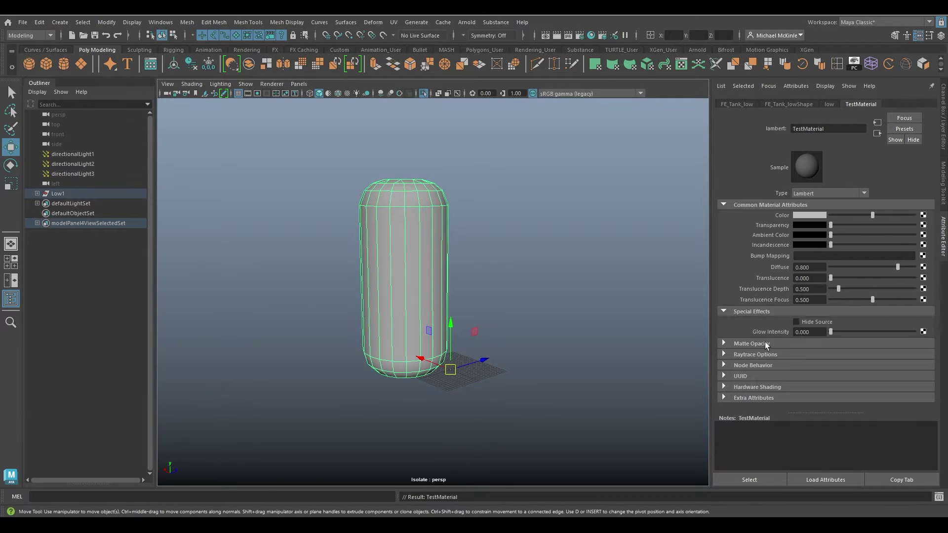
left_click(765, 344)
left_click(766, 344)
left_click(768, 313)
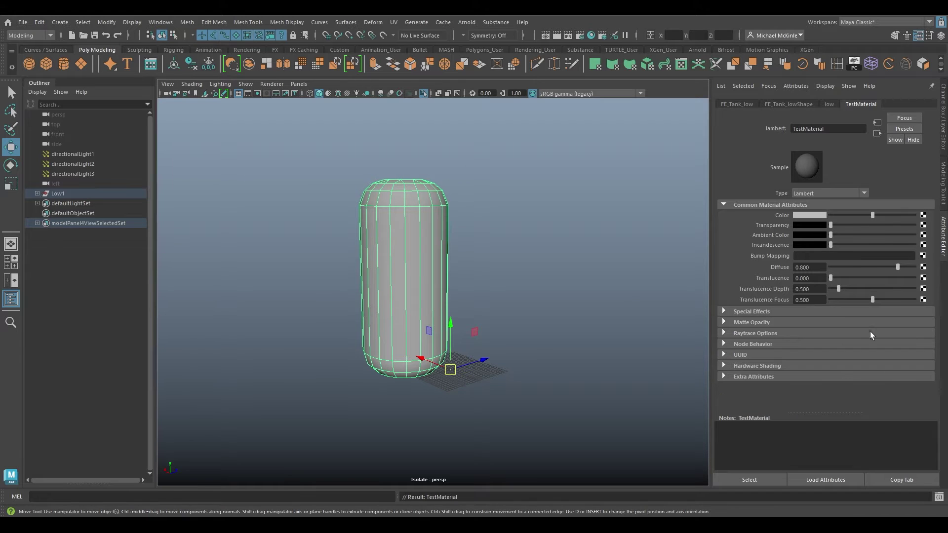
left_click(752, 333)
left_click(750, 333)
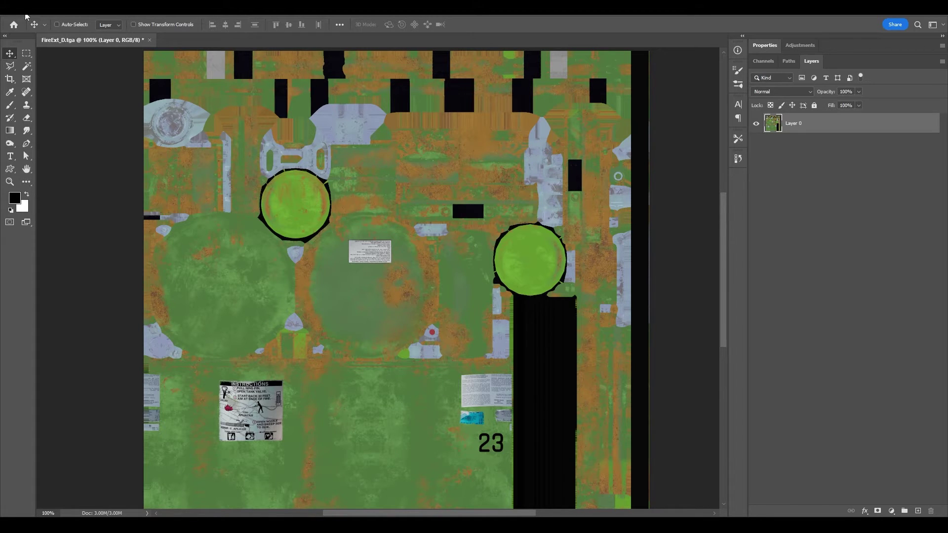
Switch to Photoshop, open FireExt_AO.tga from the sourceimages folder and fit it to the screen.
left_click(26, 8)
left_click(30, 28)
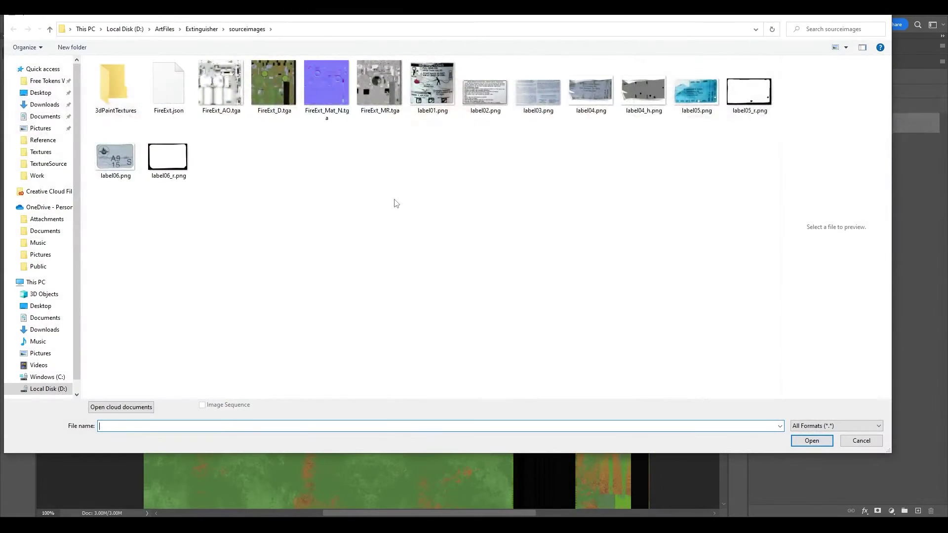
double_click(232, 89)
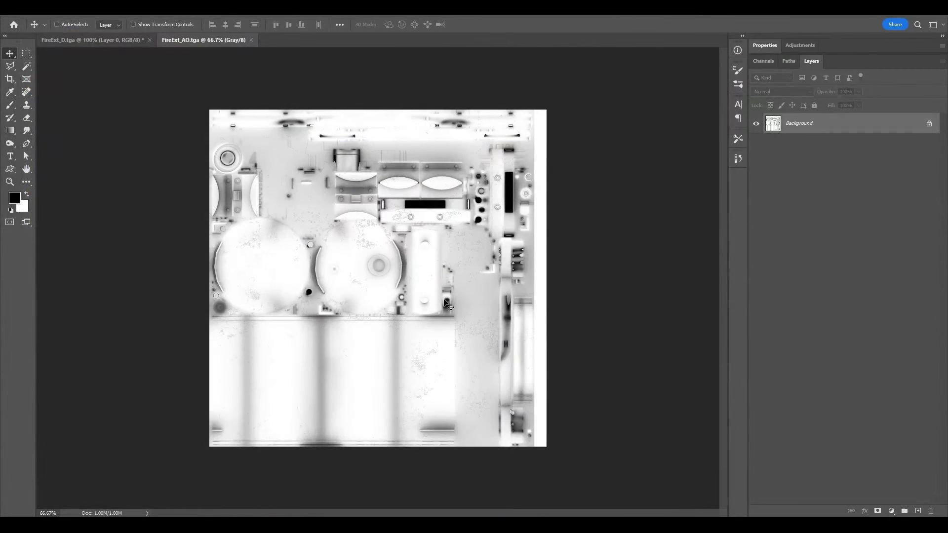
key("ctrl+0")
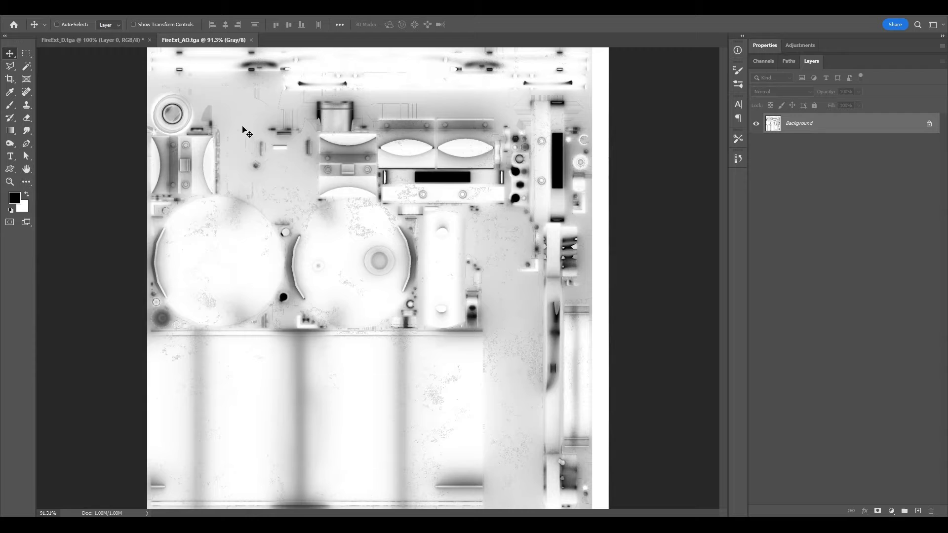
Fit FireExt_D.tga to the screen and compare it with FireExt_AO.tga.
left_click(110, 41)
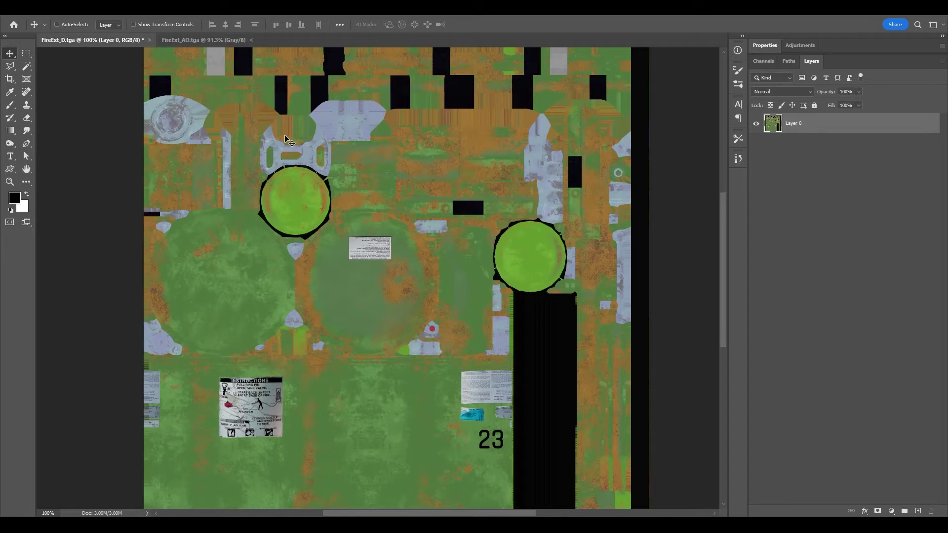
key("ctrl+0")
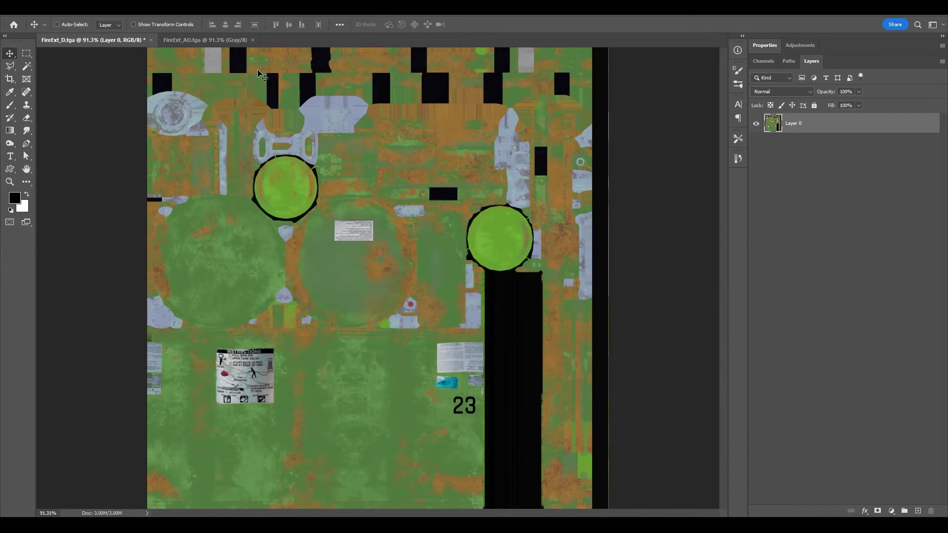
left_click(203, 40)
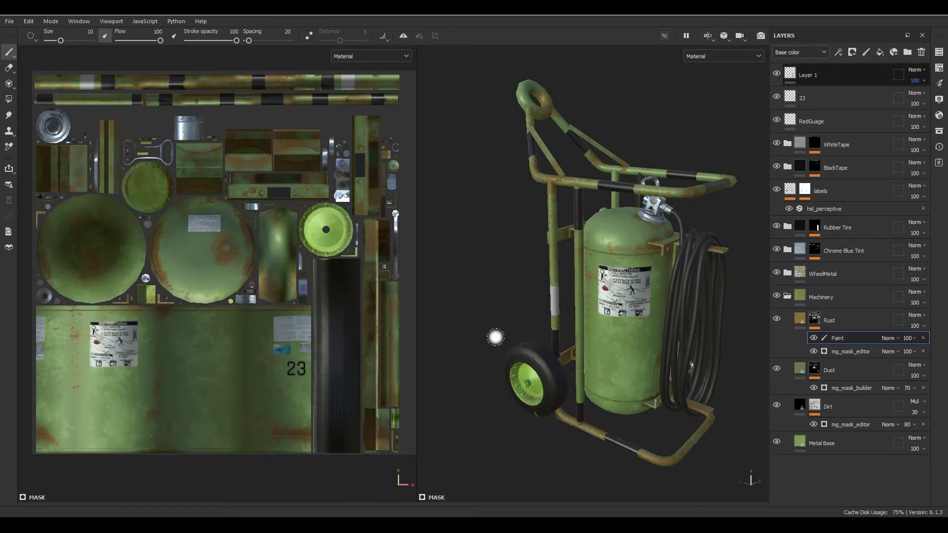
Switch to Substance Painter and display the ambient occlusion mesh map in the 2D and 3D views.
middle_click_drag(614, 320, 564, 308, "alt")
left_click_drag(594, 331, 594, 315, "alt")
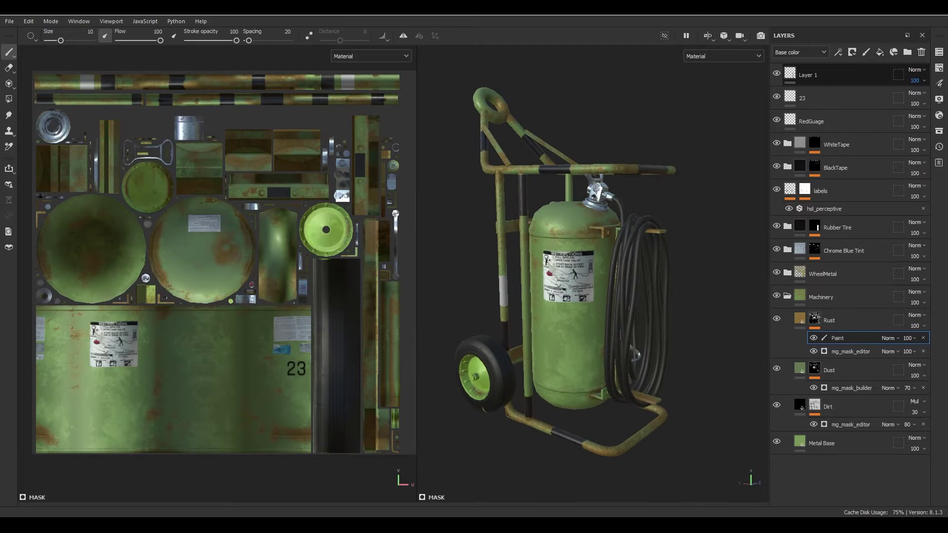
key("b")
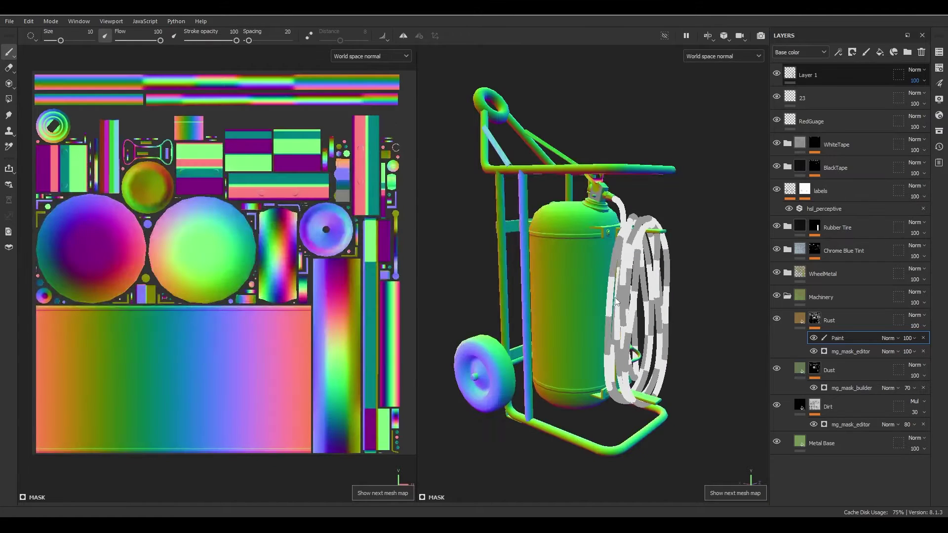
key("b")
key("m")
Examine the ambient occlusion on the tank's surface beside the cart frame in the 3D view.
middle_click_drag(615, 302, 583, 372)
right_click_drag(583, 371, 609, 377, "alt")
left_click_drag(610, 377, 630, 370, "alt")
middle_click_drag(630, 369, 573, 352, "alt")
left_click_drag(573, 351, 611, 361, "alt")
mouse_move(610, 361)
middle_mouse_down()
mouse_move(601, 343)
mouse_move(674, 354)
mouse_move(607, 373)
middle_mouse_up()
scroll(606, 373, "up", 6)
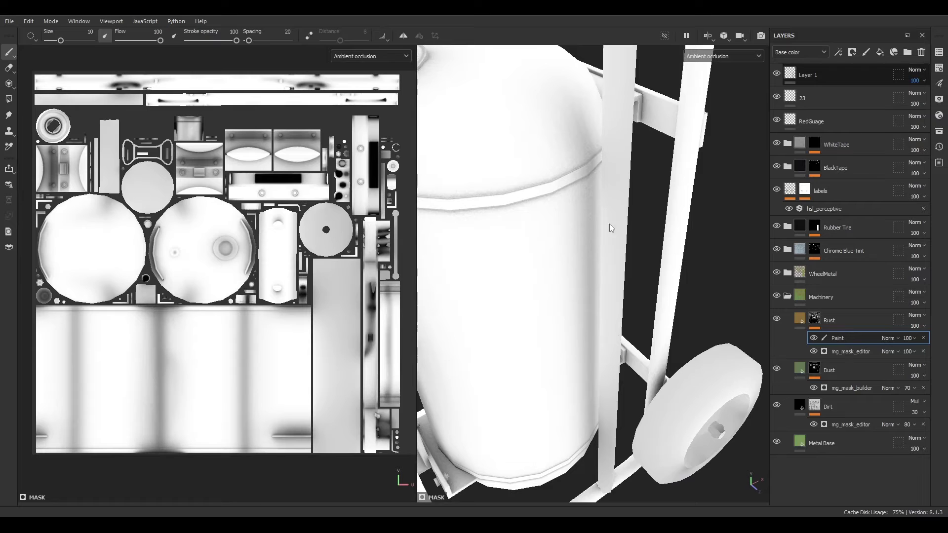
left_click_drag(586, 164, 583, 121, "alt")
left_click_drag(590, 346, 605, 364, "alt")
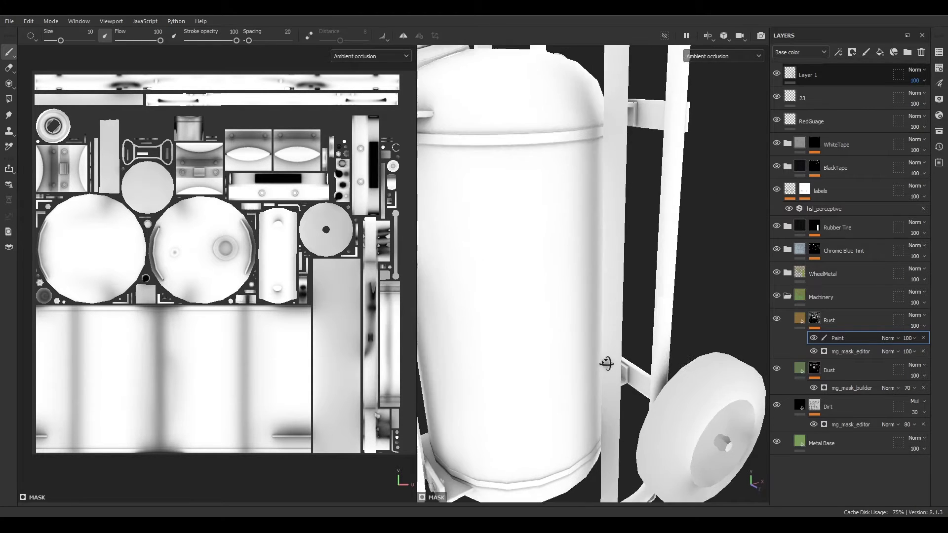
Examine the ambient occlusion across the tank body in the 2D view and beneath the hose bracket in the 3D view.
right_click_drag(137, 377, 457, 345, "alt")
middle_click_drag(123, 255, 250, 244, "alt")
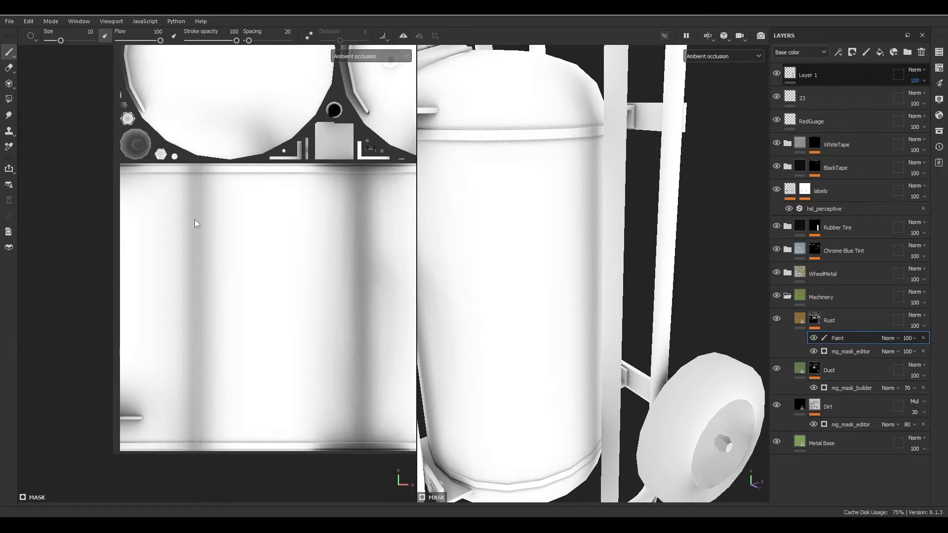
middle_click_drag(311, 316, 186, 325)
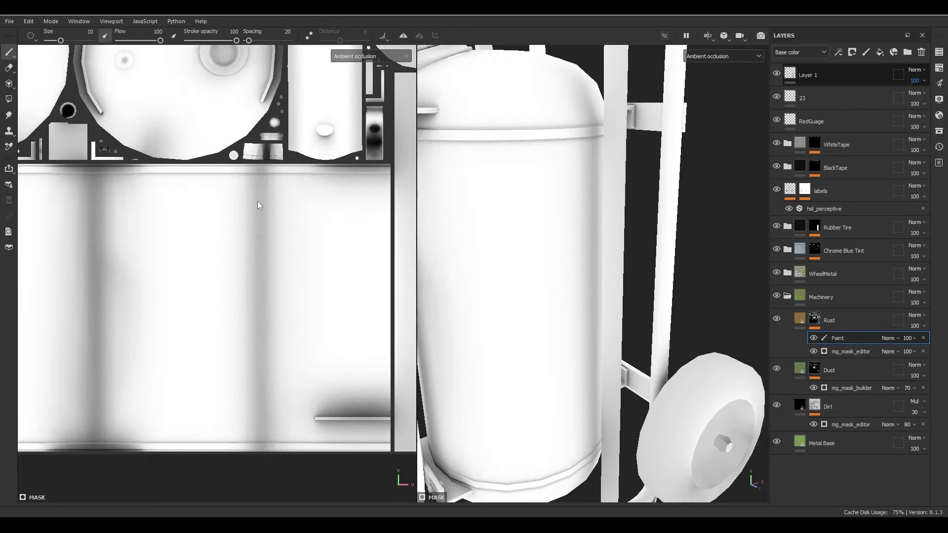
left_click_drag(568, 236, 584, 163, "alt")
left_click_drag(586, 354, 654, 316, "alt")
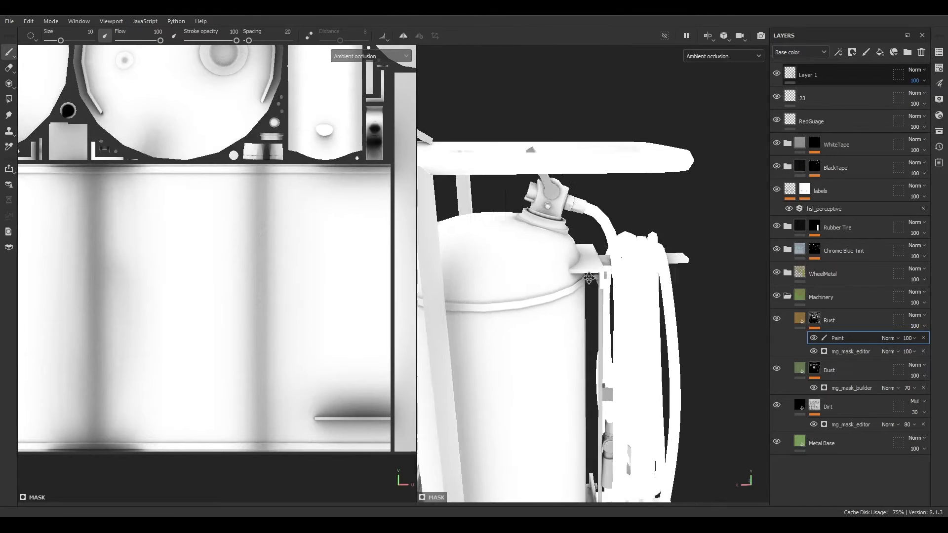
right_click_drag(654, 316, 670, 351, "alt")
middle_click_drag(593, 296, 527, 250, "alt")
right_click_drag(527, 249, 612, 242, "alt")
left_click_drag(613, 242, 575, 195, "alt")
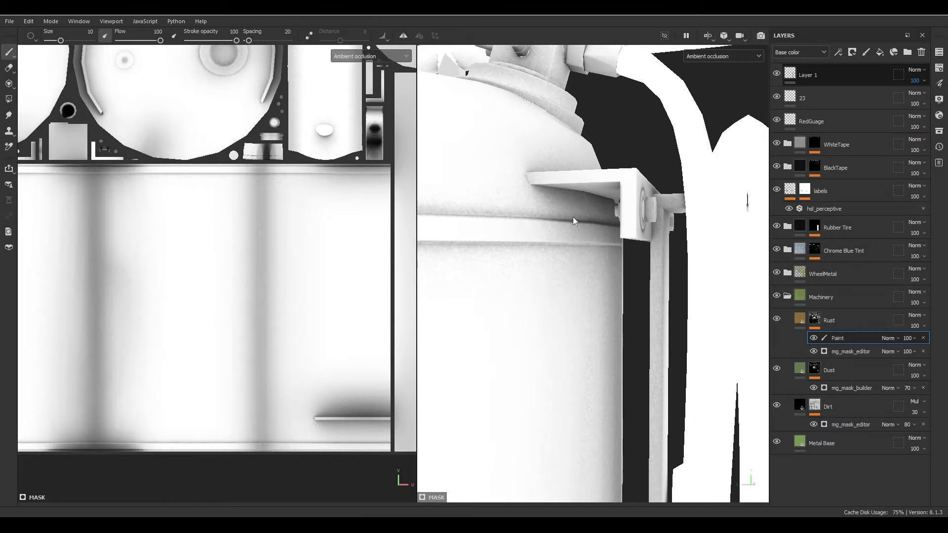
Return both views to the full material and set the brush size to about 4.89.
key("m")
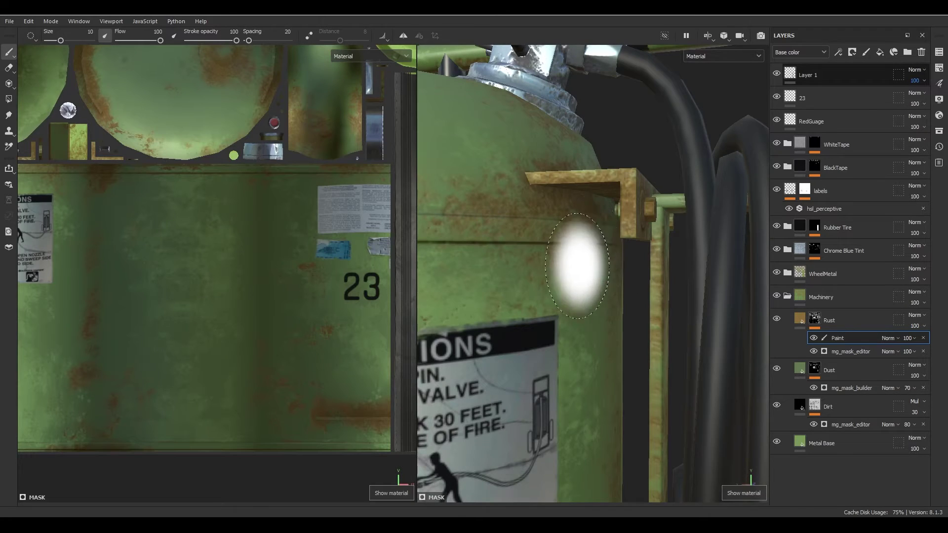
mouse_move(617, 275)
left_mouse_down("alt")
mouse_move(616, 332)
mouse_move(659, 300)
mouse_move(614, 286)
mouse_move(630, 291)
left_mouse_up("alt")
mouse_move(630, 292)
right_mouse_down("ctrl")
mouse_move(608, 291)
mouse_move(618, 293)
right_mouse_up("ctrl")
Examine the material on the tank's sides and rusted shoulder from several angles in the 3D view.
left_click_drag(619, 292, 666, 309, "alt")
left_click_drag(640, 210, 637, 273, "alt")
right_click_drag(637, 272, 540, 273, "alt")
middle_click_drag(540, 273, 623, 226, "alt")
right_click_drag(623, 227, 610, 244, "alt")
left_click_drag(609, 244, 692, 254, "alt")
left_click_drag(539, 346, 510, 373, "alt")
middle_click_drag(510, 372, 568, 316, "alt")
left_click_drag(568, 316, 568, 252, "alt")
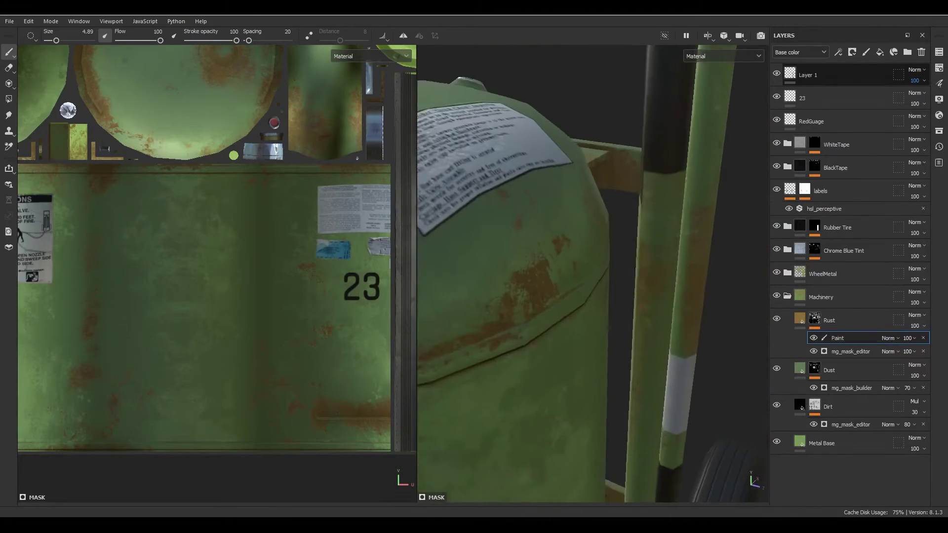
Rotate the environment lighting to examine how it plays over the tank's rust and paint in both views.
right_click_drag(568, 252, 509, 233, "alt")
left_click_drag(603, 312, 489, 276, "alt")
right_click_drag(489, 277, 548, 306, "alt")
mouse_move(549, 306)
right_mouse_down("shift")
mouse_move(604, 338)
mouse_move(669, 349)
mouse_move(647, 346)
right_mouse_up("shift")
left_click_drag(658, 361, 652, 339, "alt")
mouse_move(652, 339)
right_mouse_down("shift")
mouse_move(692, 366)
mouse_move(662, 345)
right_mouse_up("shift")
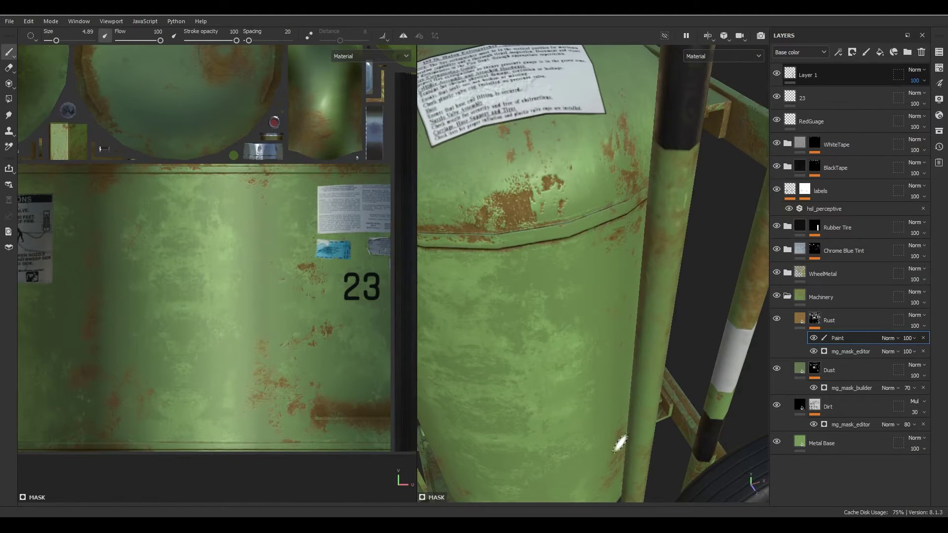
mouse_move(250, 313)
right_mouse_down("shift")
mouse_move(266, 325)
mouse_move(242, 324)
mouse_move(296, 216)
mouse_move(267, 264)
mouse_move(273, 212)
right_mouse_up("shift")
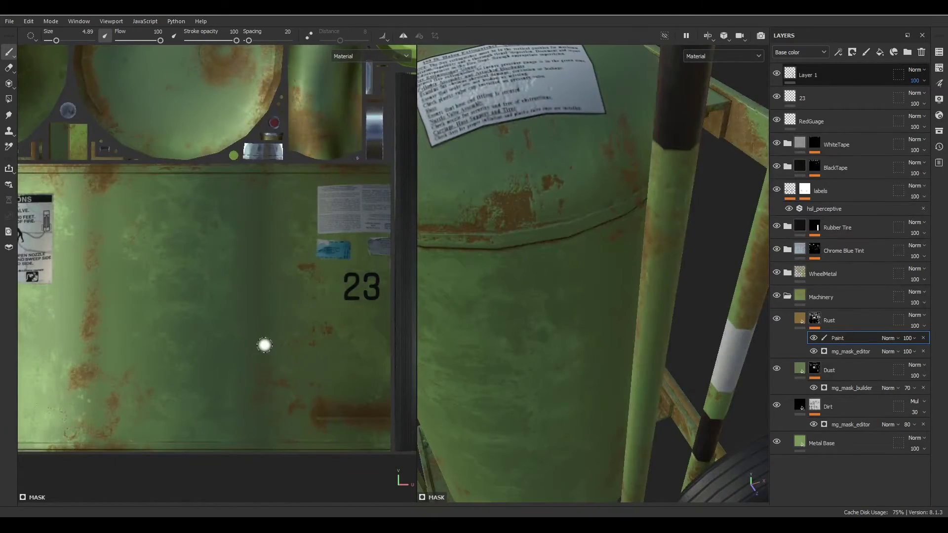
mouse_move(242, 334)
right_mouse_down("shift")
mouse_move(275, 338)
mouse_move(232, 335)
mouse_move(260, 342)
mouse_move(265, 316)
right_mouse_up("shift")
Review the ambient occlusion, position and thickness mesh maps on the whole extinguisher.
mouse_move(269, 176)
middle_mouse_down("alt")
mouse_move(206, 364)
mouse_move(266, 316)
middle_mouse_up("alt")
scroll(267, 317, "down", 1)
key("b")
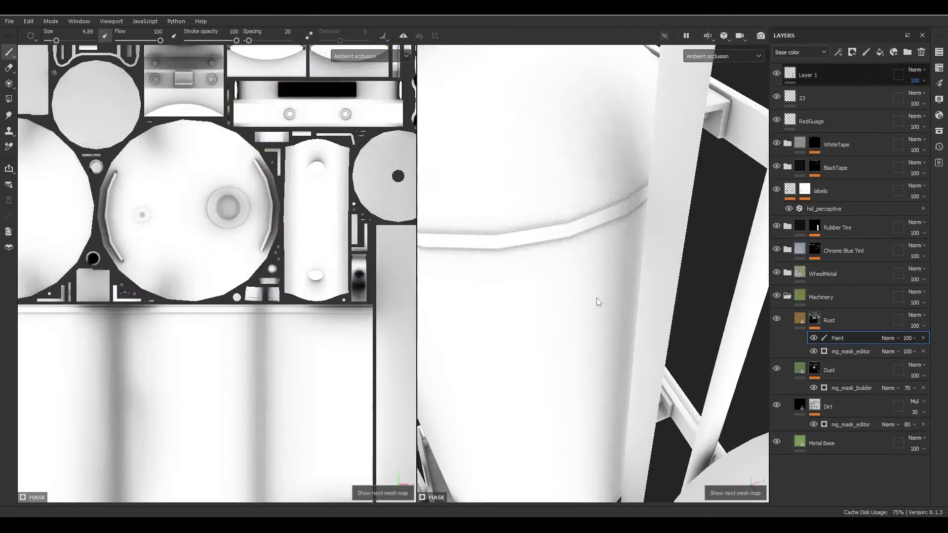
right_click_drag(600, 326, 585, 250, "alt")
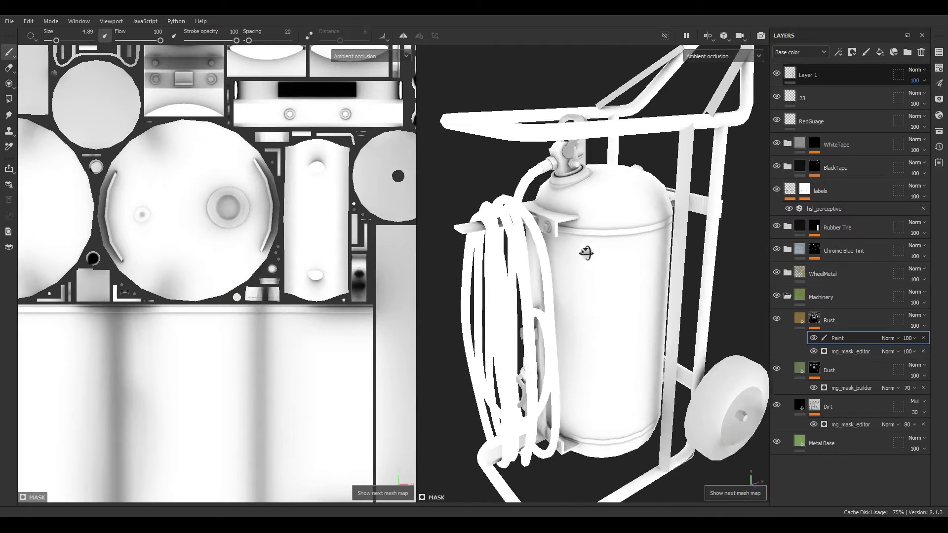
key("b")
key("b")
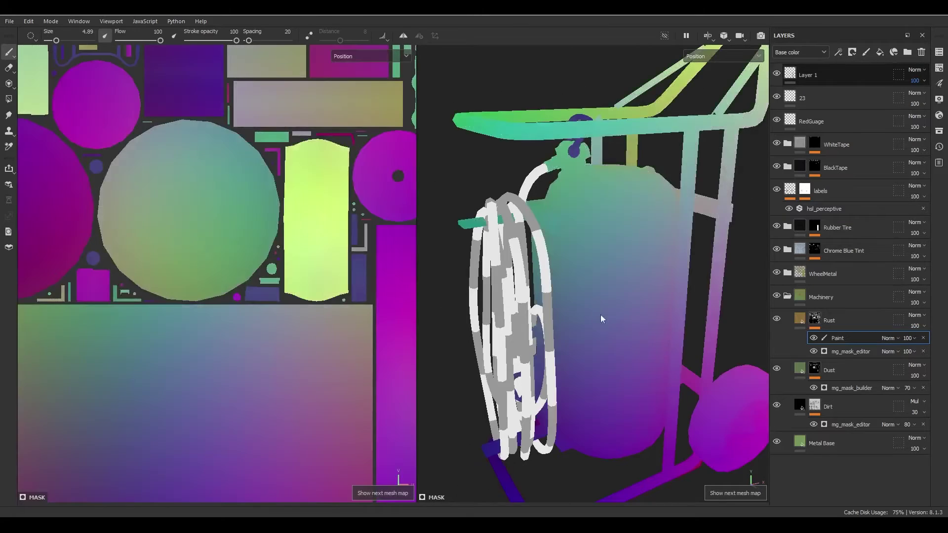
key("b")
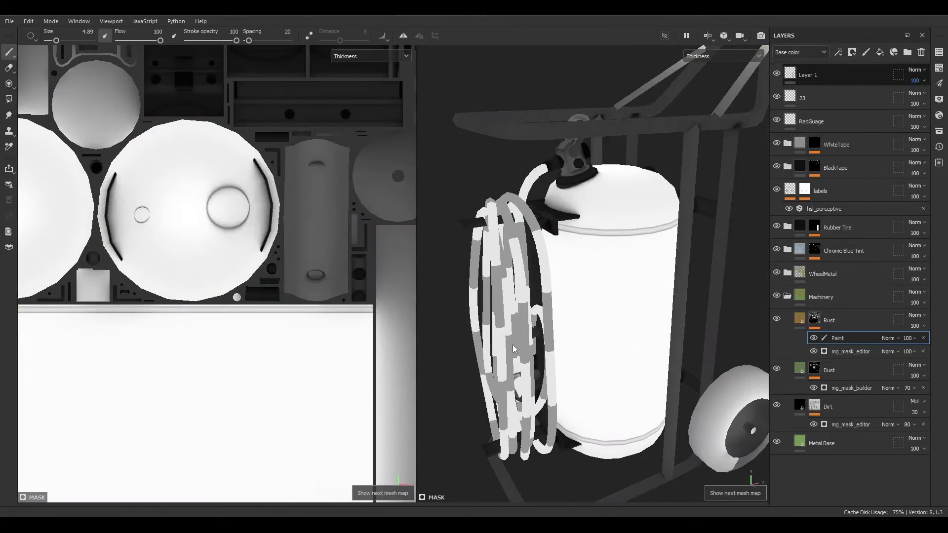
key("b")
Review the extinguisher's individual texture channels, including Normal, Mask, Height and Roughness.
key("c")
key("c")
key("c")
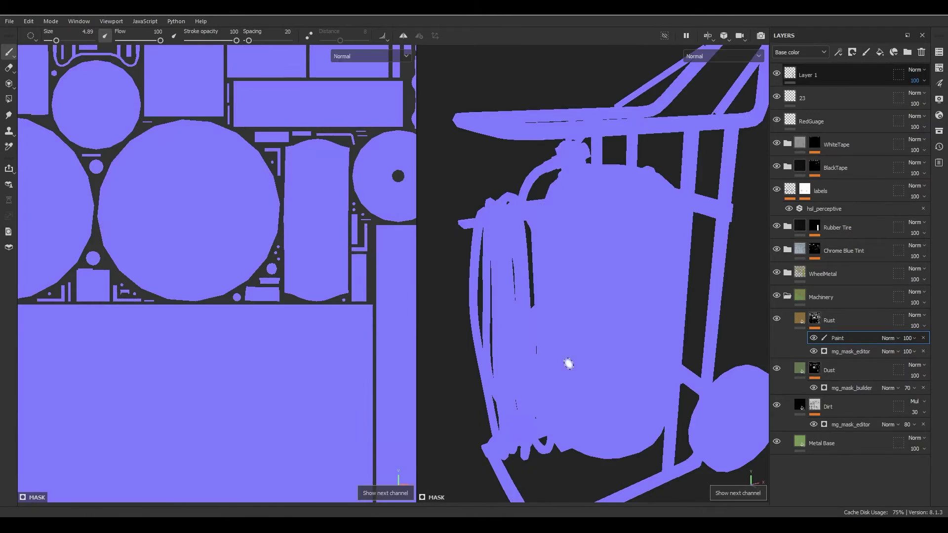
key("c")
left_click_drag(593, 355, 603, 286, "alt")
key("m")
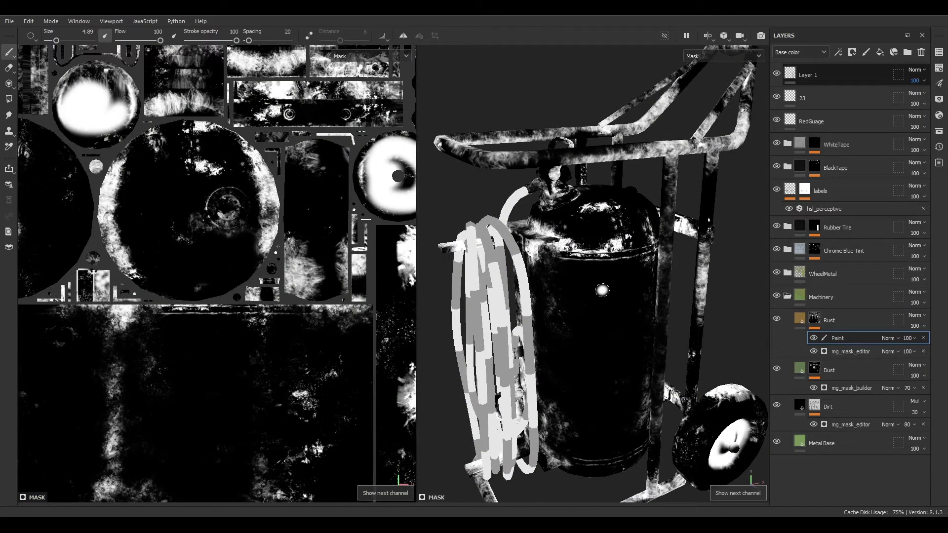
key("c")
key("c")
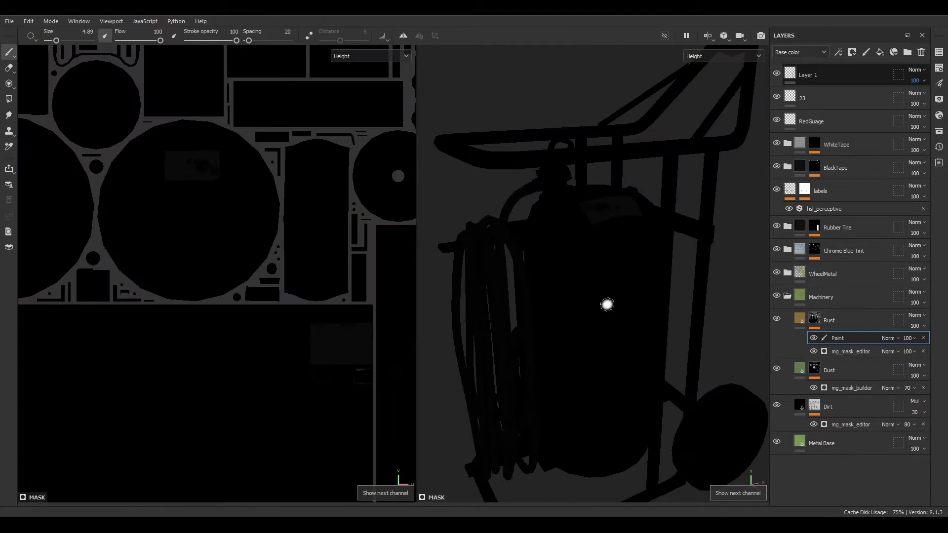
key("c")
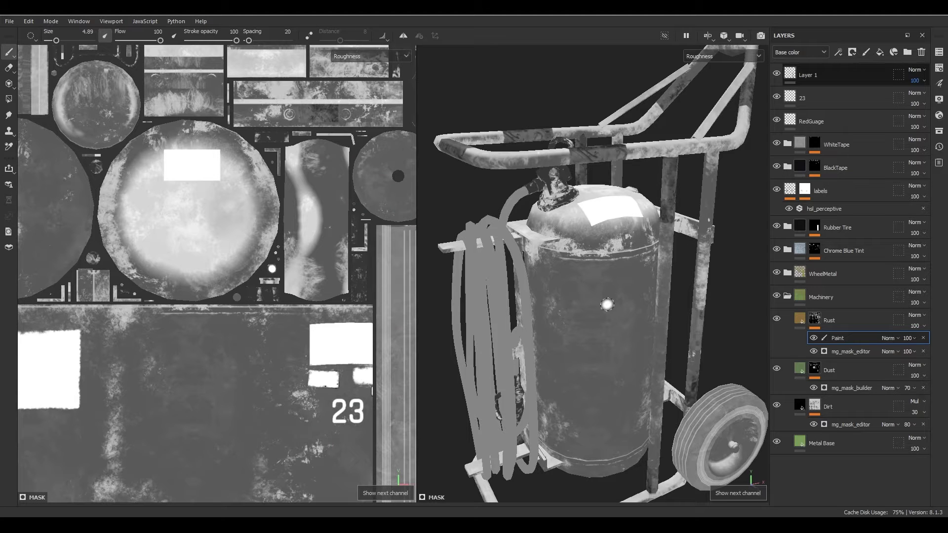
Review the extinguisher's Metallic, Normal and Normal+Height+Mesh channels, and return both views to the full material display.
key("c")
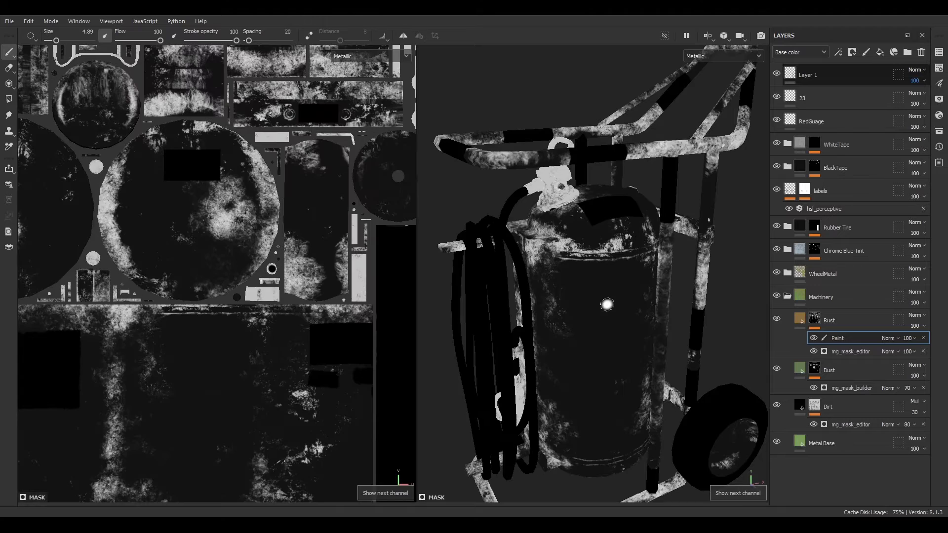
key("c")
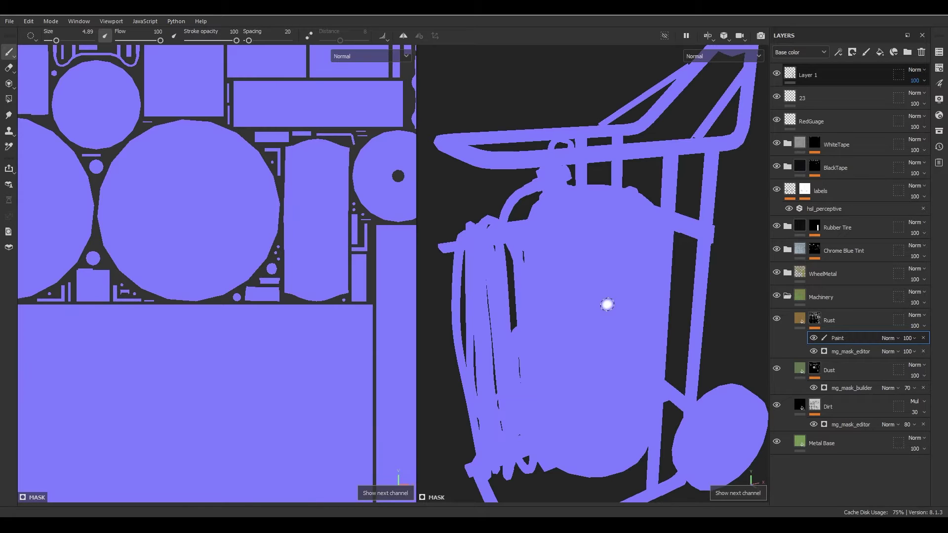
key("c")
key("c")
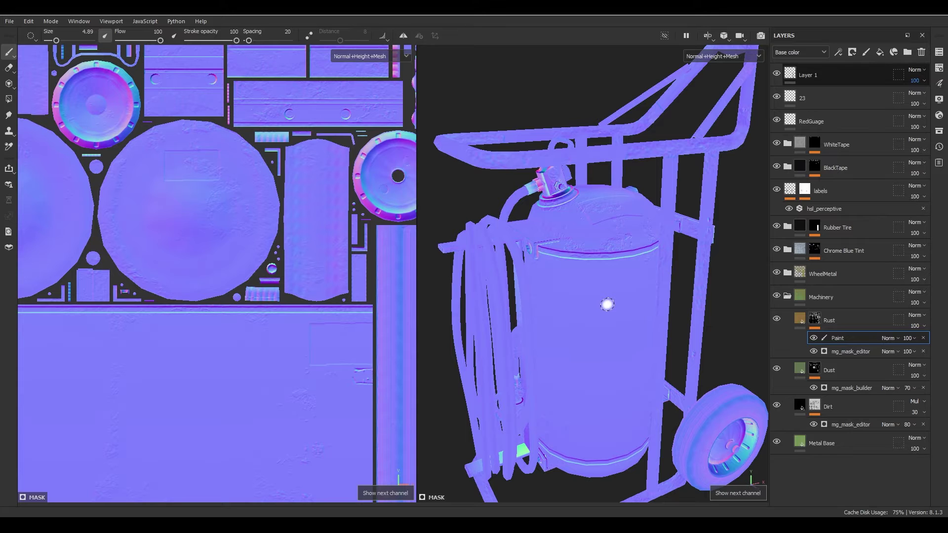
middle_click_drag(603, 283, 614, 285, "alt")
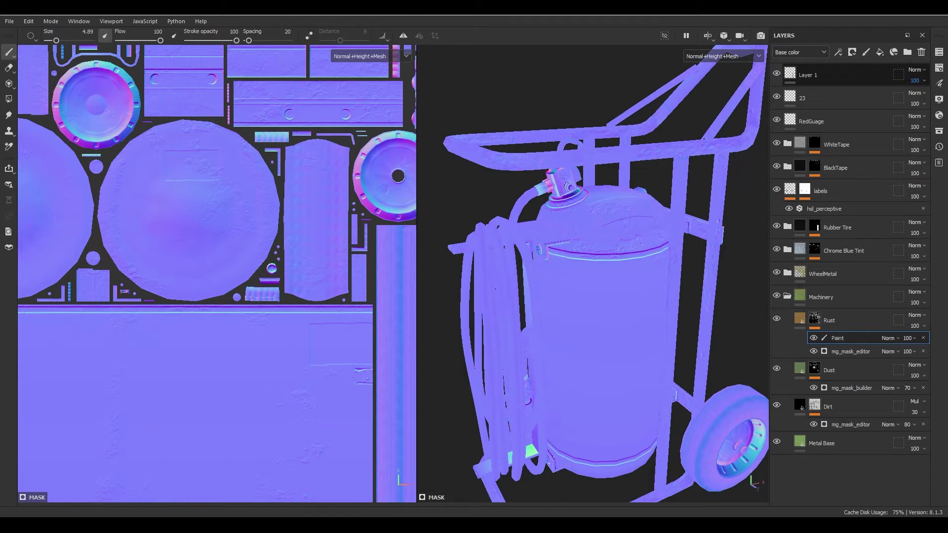
key("c")
key("m")
left_click_drag(611, 322, 563, 326, "alt")
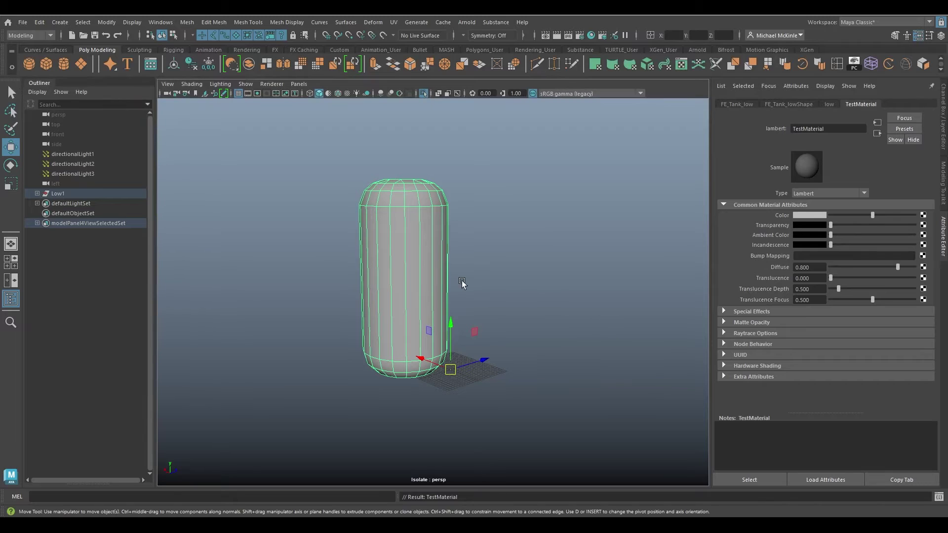
Switch to Maya and map a Checker texture to the Color attribute of the tank's TestMaterial.
right_click_drag(386, 262, 849, 263, "alt")
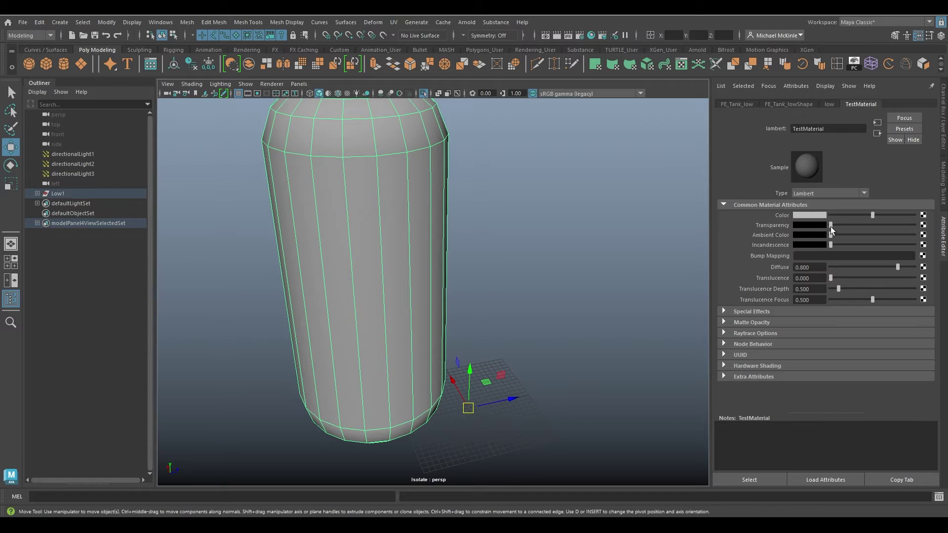
mouse_move(831, 227)
left_mouse_down()
mouse_move(900, 224)
mouse_move(823, 220)
left_mouse_up()
left_click(923, 215)
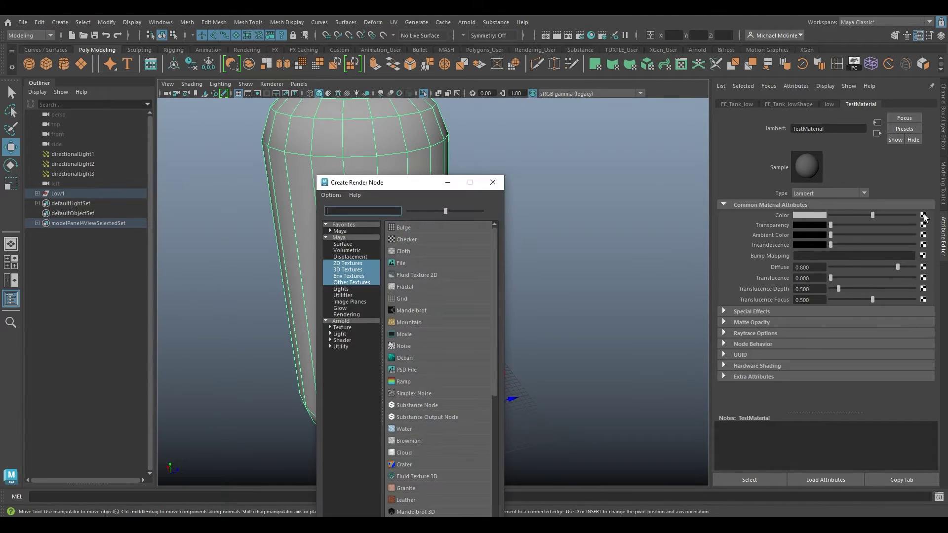
left_click_drag(378, 179, 547, 115)
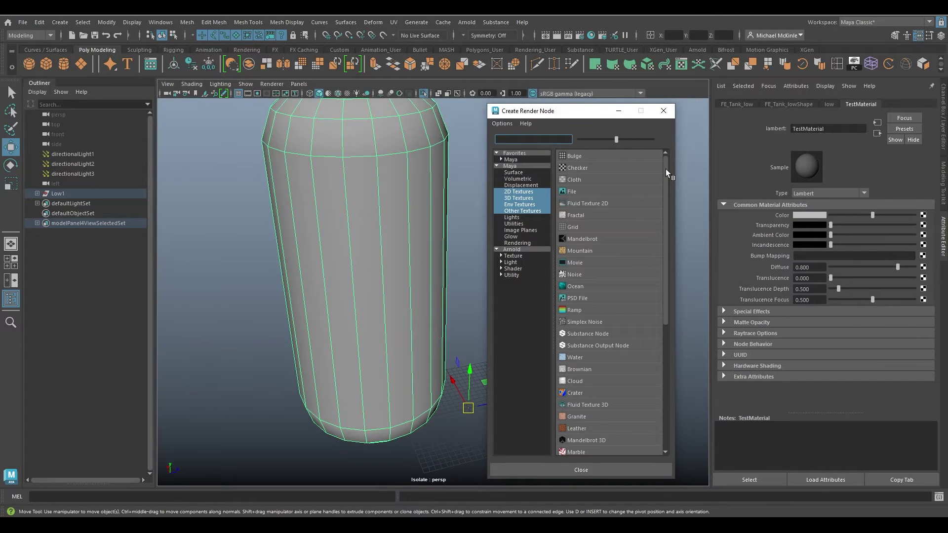
left_click_drag(665, 169, 655, 150)
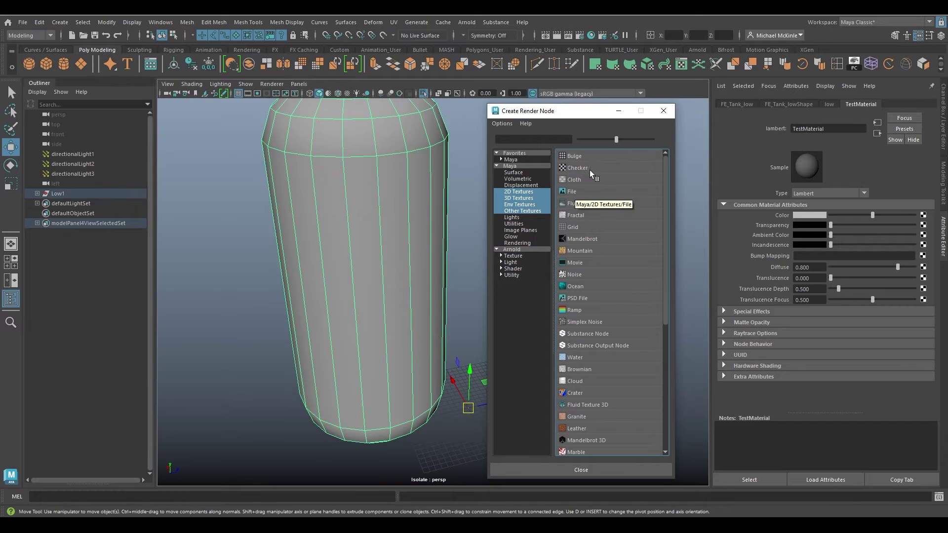
left_click(577, 169)
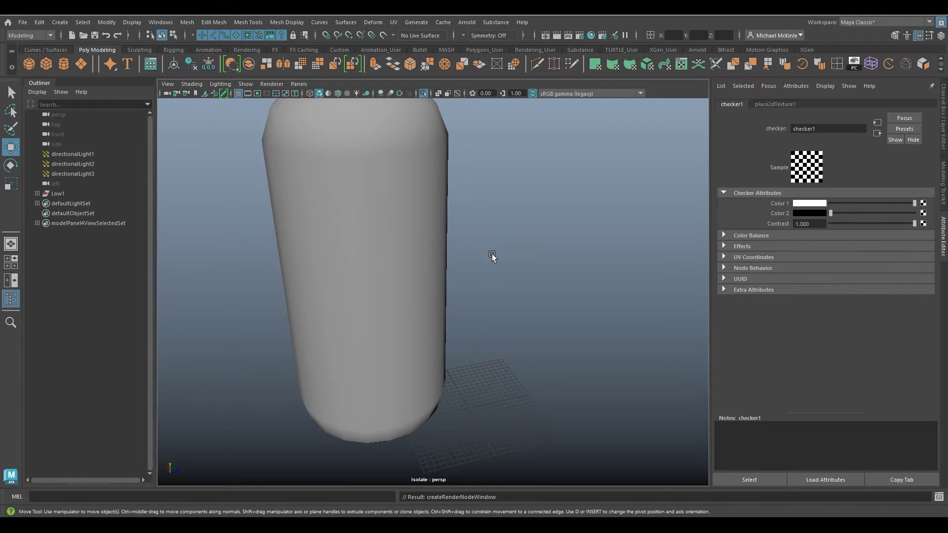
Compare the tank in textured, wireframe and plain shaded display, and leave the viewport in textured display.
left_click_drag(493, 259, 510, 268, "alt")
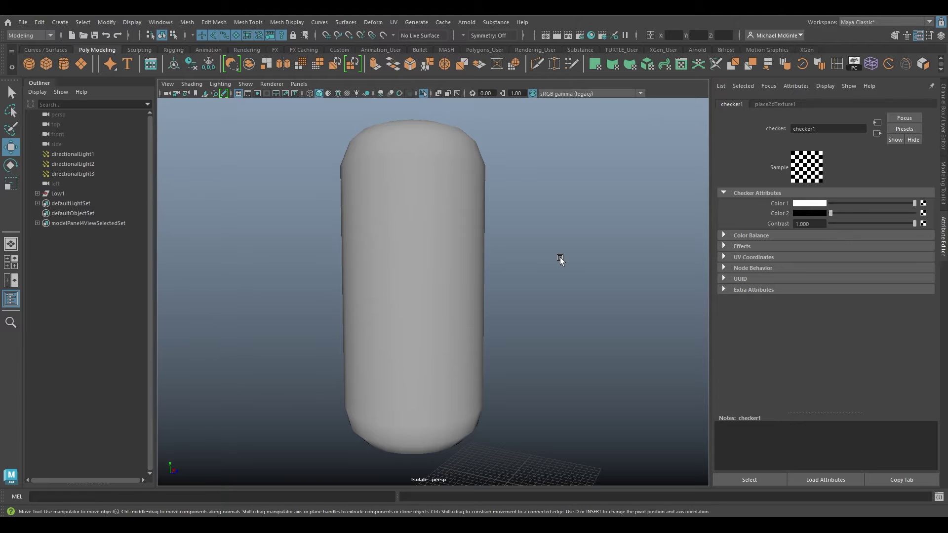
key("6")
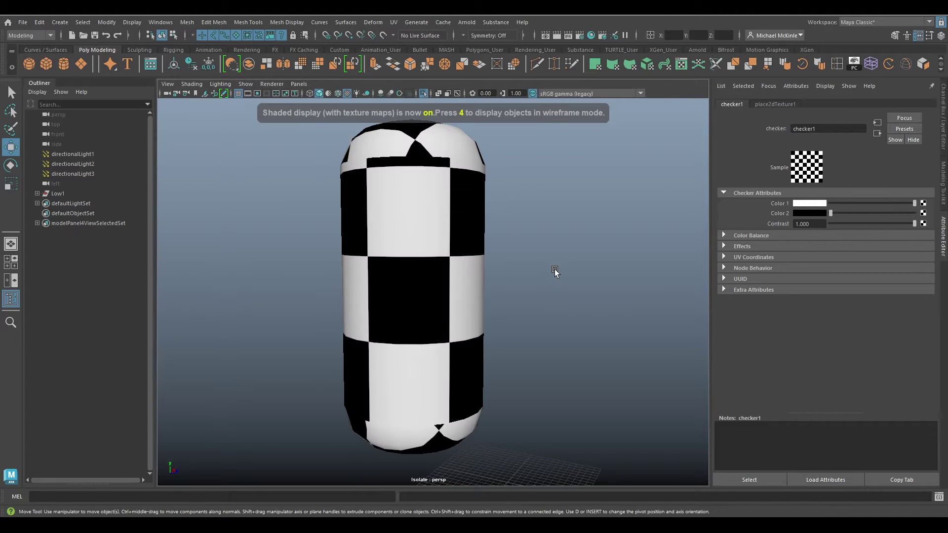
mouse_move(449, 297)
left_mouse_down("alt")
mouse_move(600, 311)
mouse_move(561, 269)
mouse_move(503, 282)
mouse_move(503, 333)
mouse_move(478, 286)
mouse_move(448, 283)
mouse_move(451, 297)
mouse_move(438, 286)
mouse_move(456, 289)
left_mouse_up("alt")
key("4")
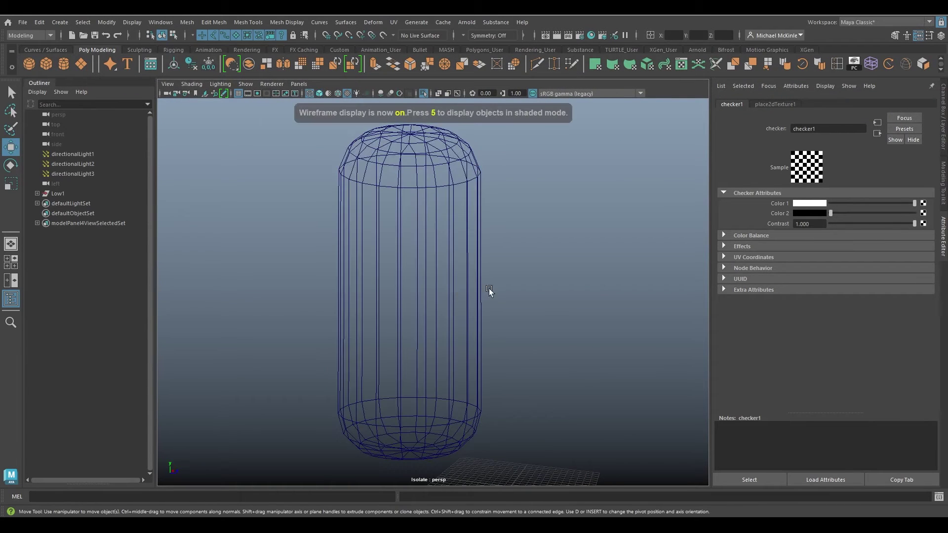
key("5")
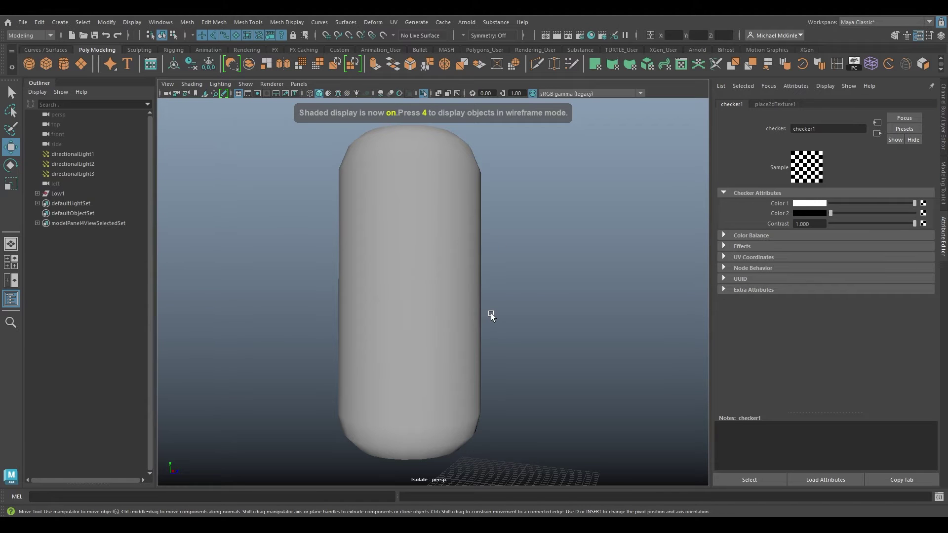
key("6")
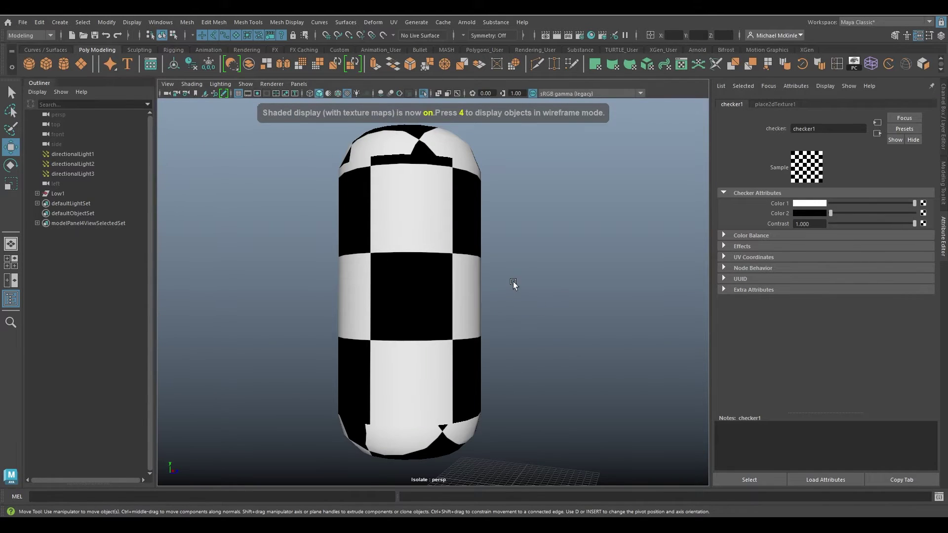
mouse_move(514, 284)
left_mouse_down("alt")
mouse_move(484, 291)
mouse_move(508, 313)
mouse_move(486, 281)
mouse_move(465, 292)
mouse_move(504, 301)
left_mouse_up("alt")
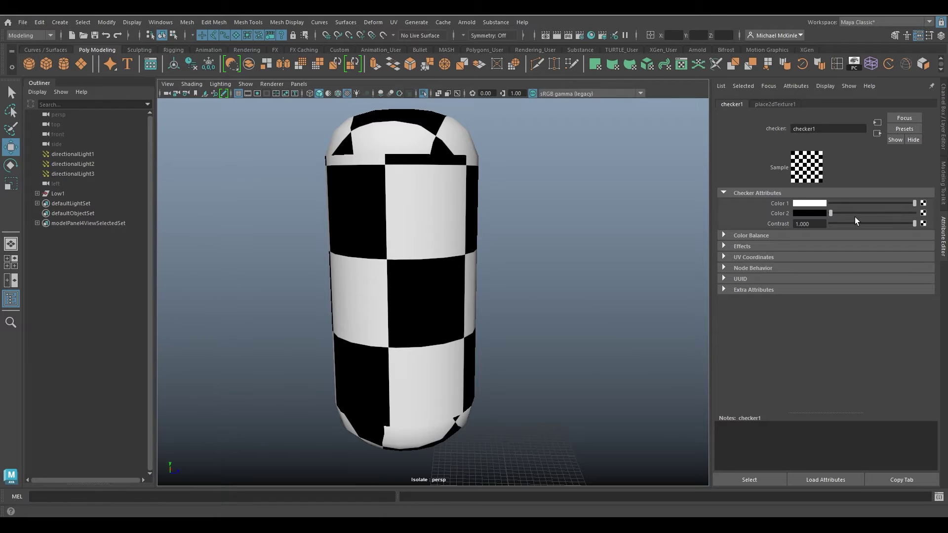
Try yellow for the checker's Color 1 and green for Color 2, and restore them to white and black.
left_click(810, 203)
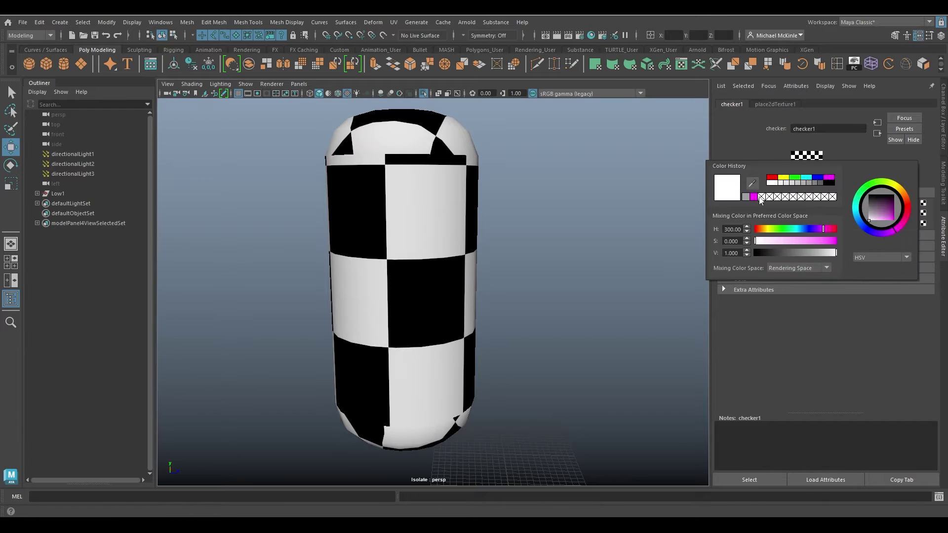
left_click(785, 177)
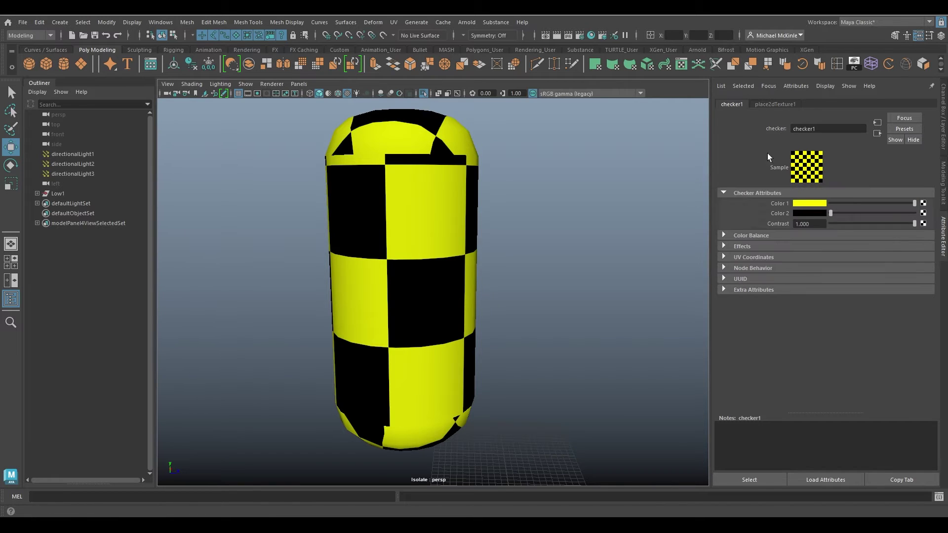
left_click(809, 214)
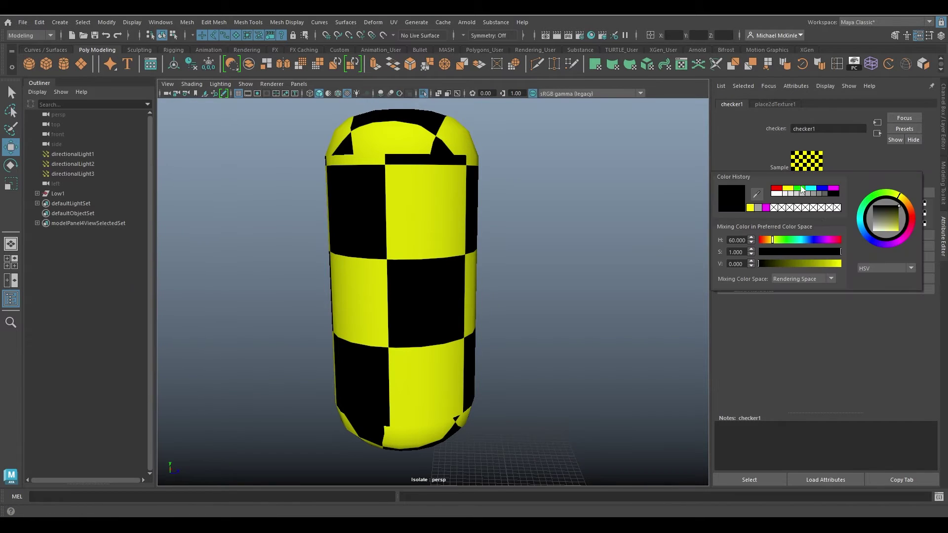
left_click(800, 189)
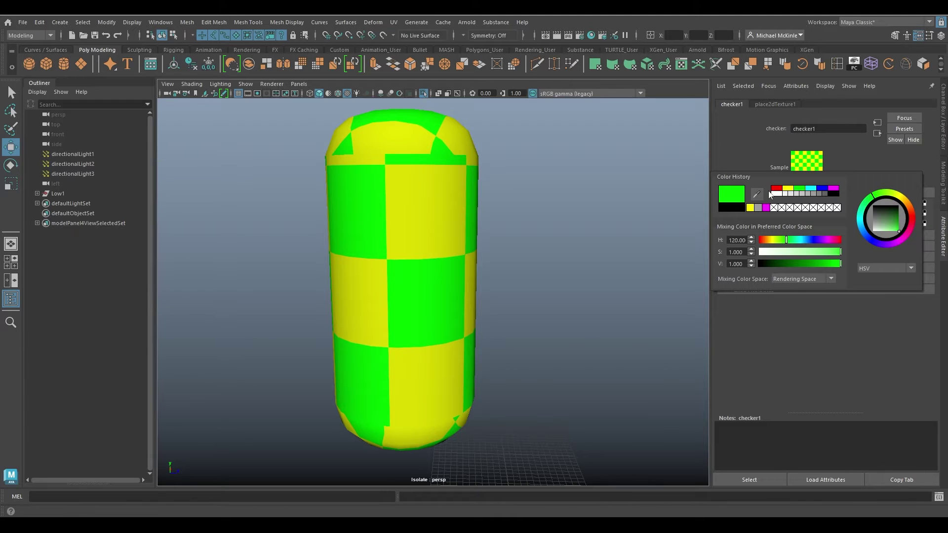
left_click(835, 194)
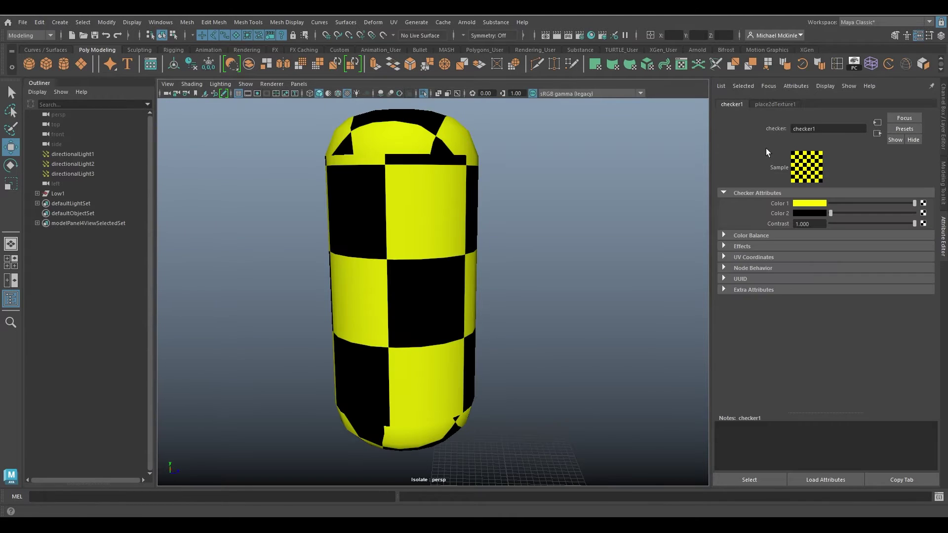
left_click(815, 204)
left_click(775, 187)
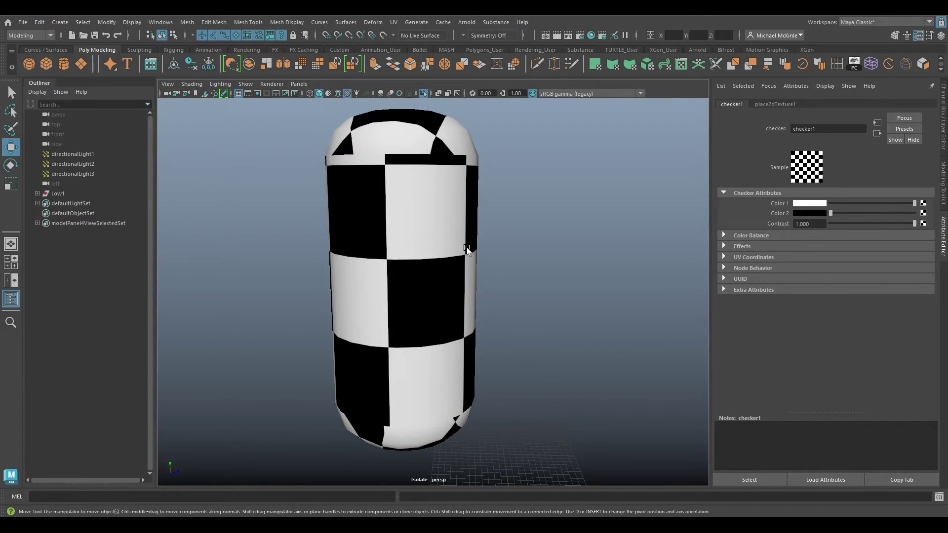
Select the tank, review its transform, shape and TestMaterial attributes, and open the checker connected to the material's Color.
left_click(421, 191)
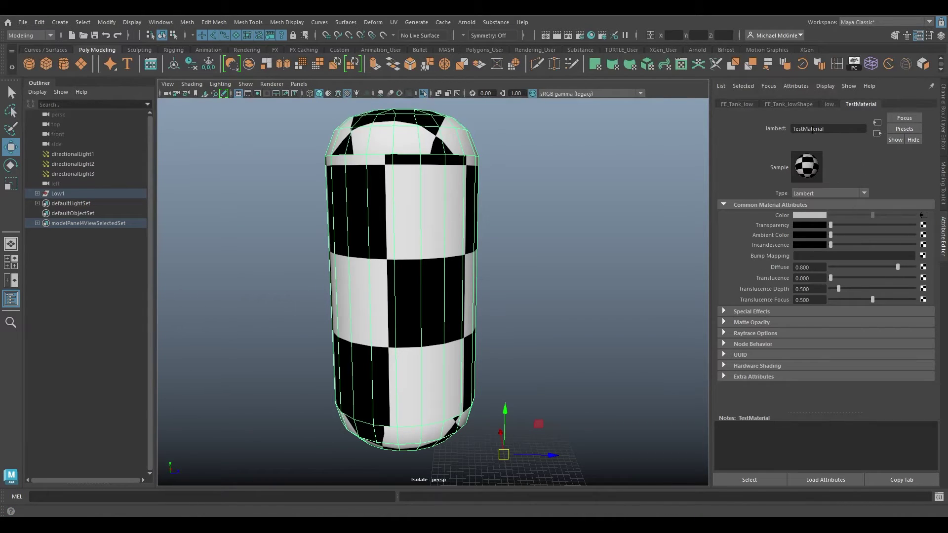
left_click(744, 105)
left_click(786, 105)
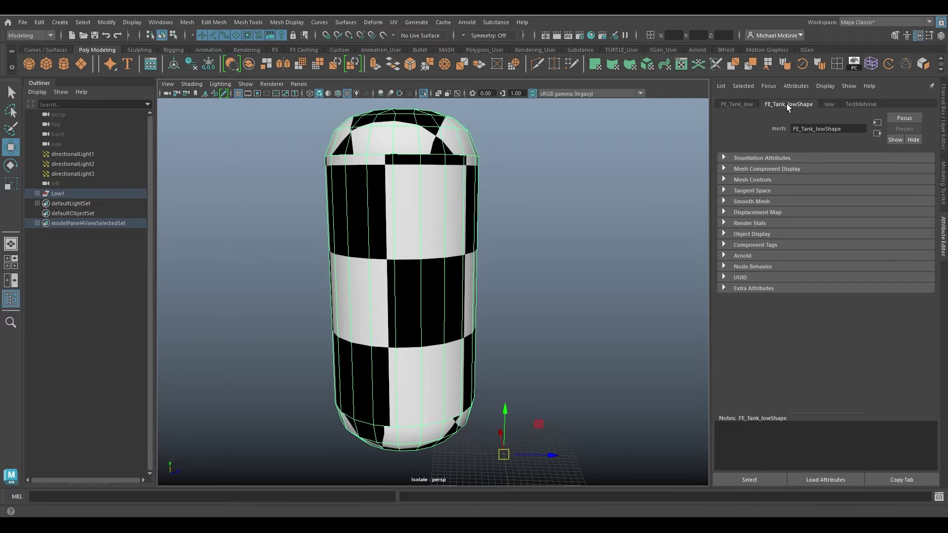
left_click(829, 105)
left_click(861, 104)
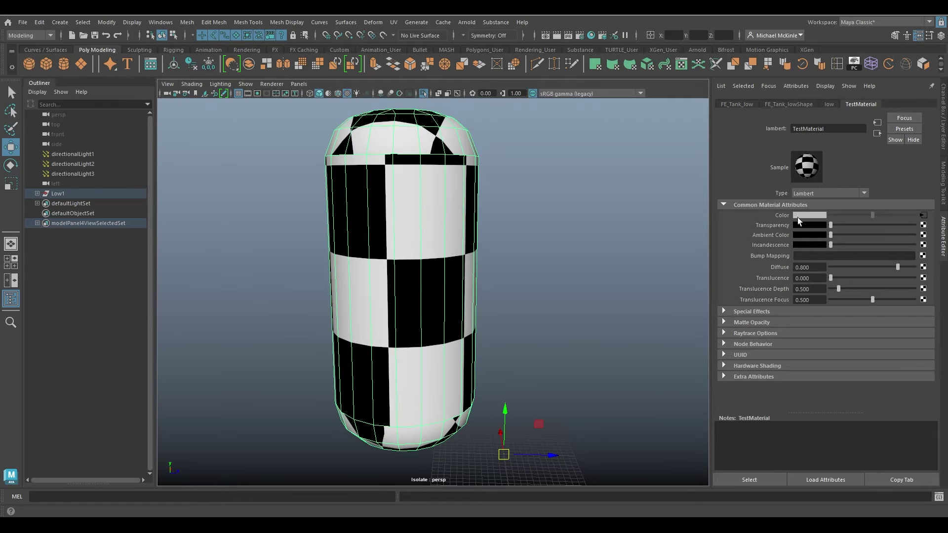
left_click(924, 216)
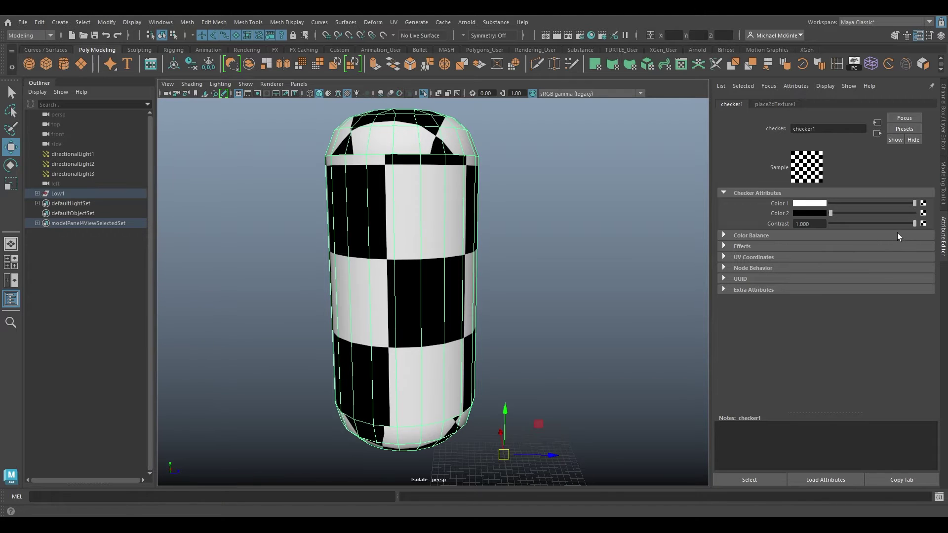
mouse_move(897, 223)
left_mouse_down()
mouse_move(870, 224)
mouse_move(915, 224)
left_mouse_up()
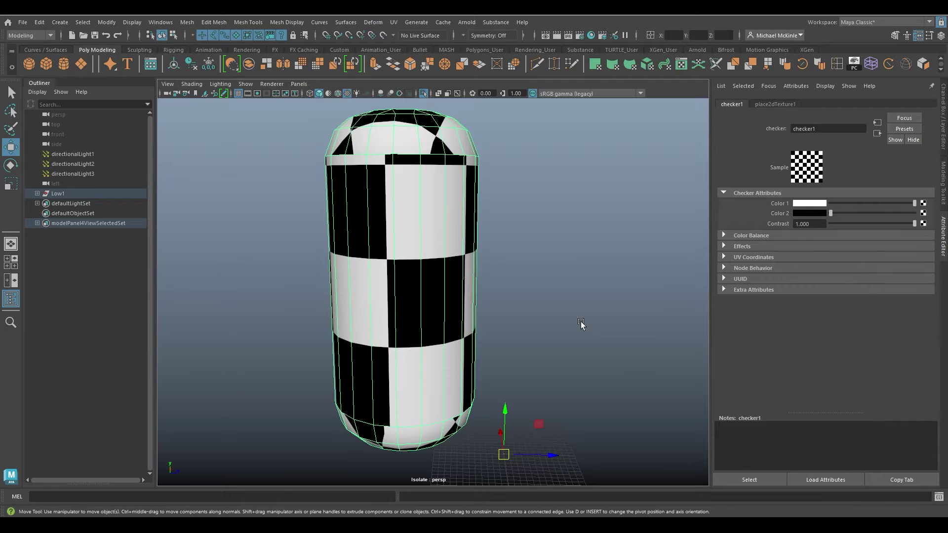
Trace the input and output connections between the checker's 2D placement node, the checker, TestMaterial and its shading group, finishing at TestMaterial.
left_click(875, 133)
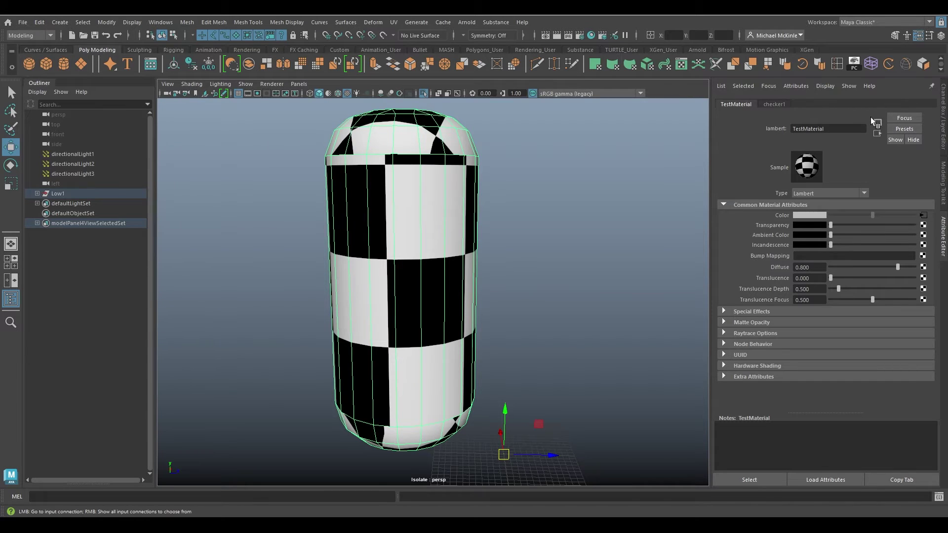
left_click(924, 216)
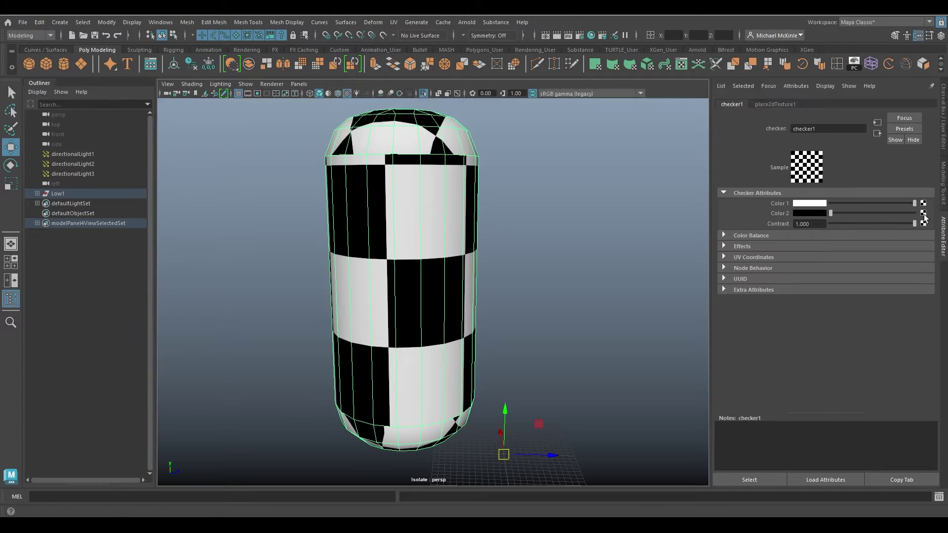
left_click(877, 134)
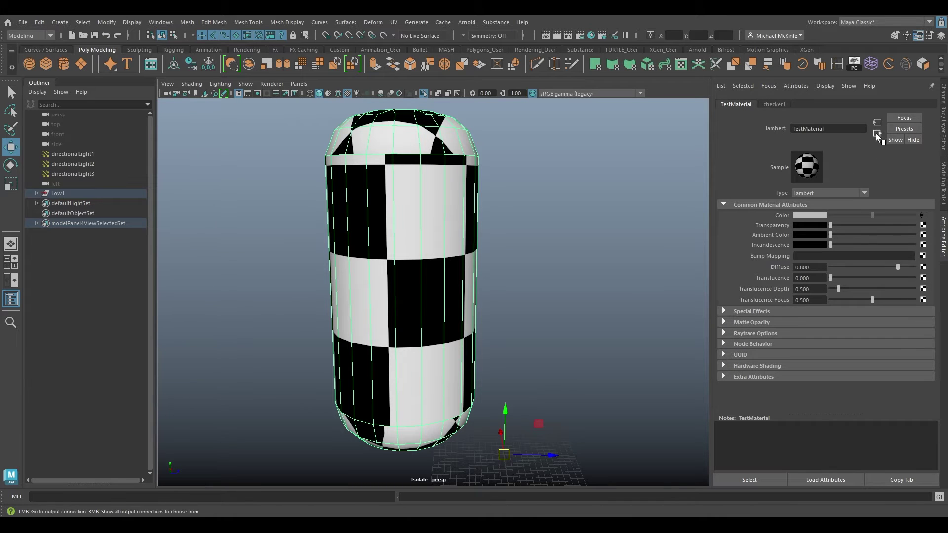
left_click(876, 134)
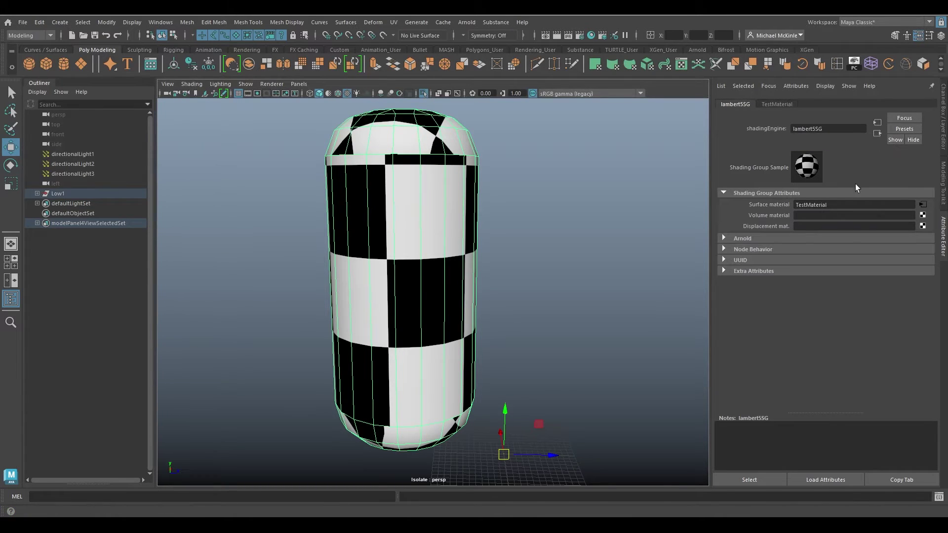
left_click(878, 123)
left_click(877, 133)
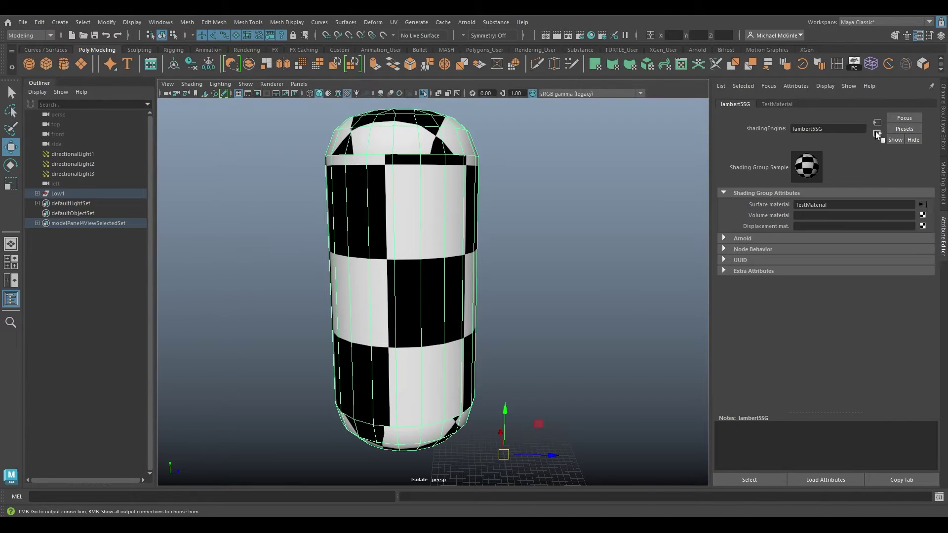
left_click(879, 123)
left_click(879, 123)
left_click(879, 132)
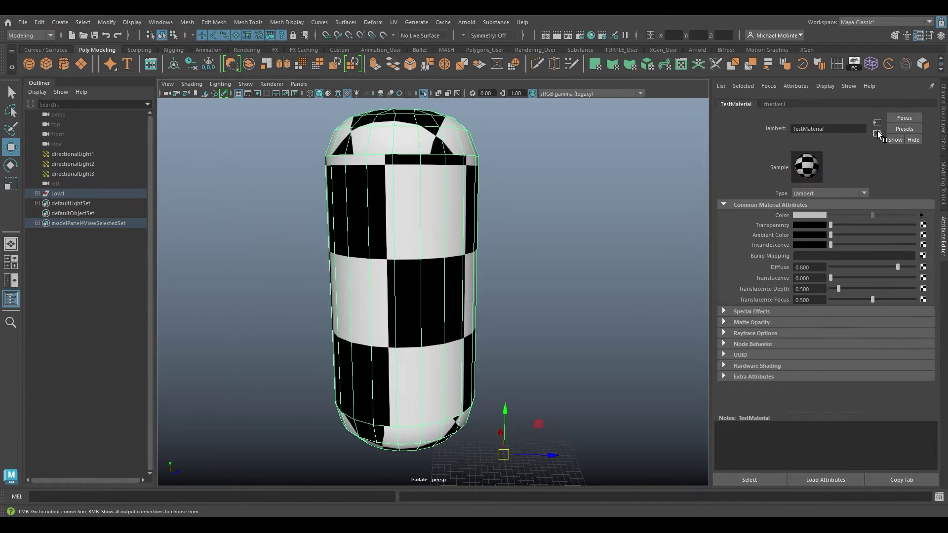
left_click(878, 132)
left_click(879, 122)
left_click(877, 133)
left_click(880, 122)
left_click(881, 122)
left_click(880, 122)
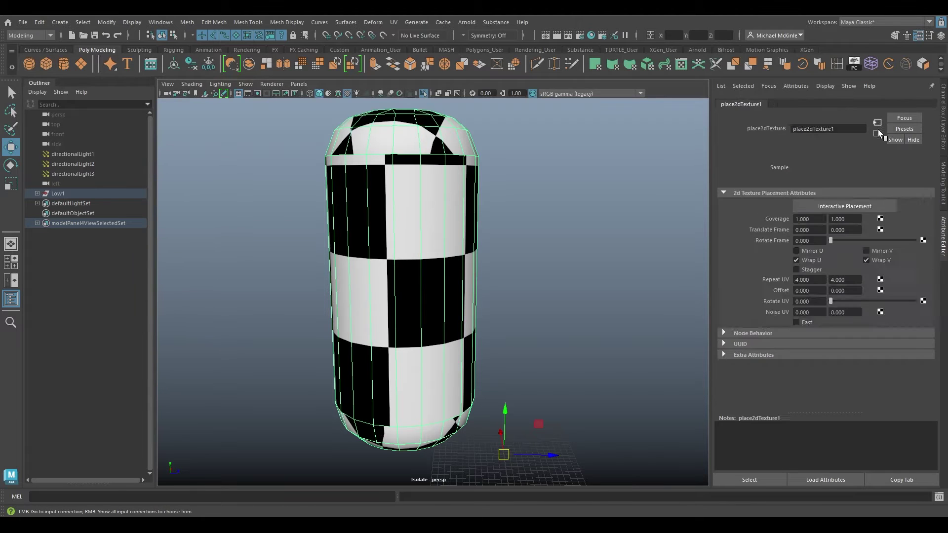
left_click(878, 131)
left_click(878, 132)
left_click(880, 121)
left_click(879, 133)
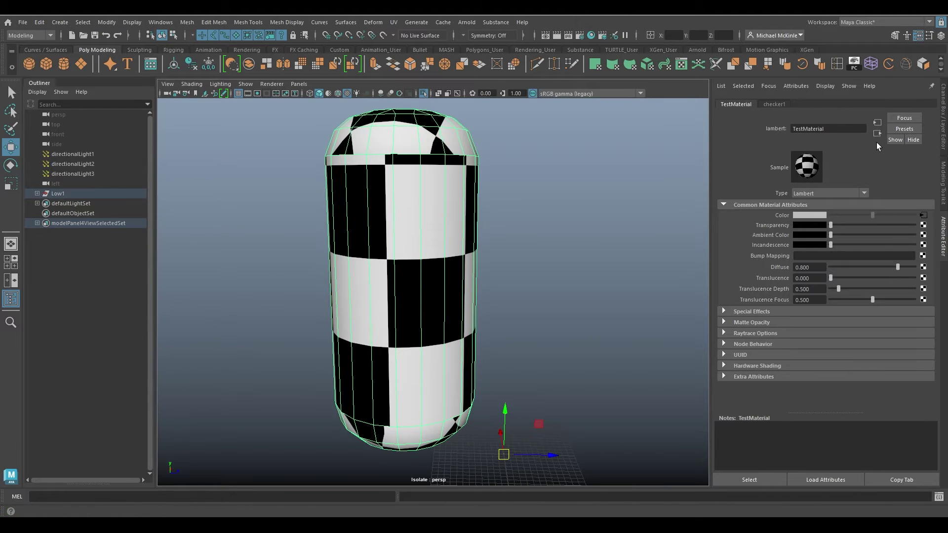
Select the tank and connect a new Checker texture to TestMaterial's Transparency.
left_click(472, 148)
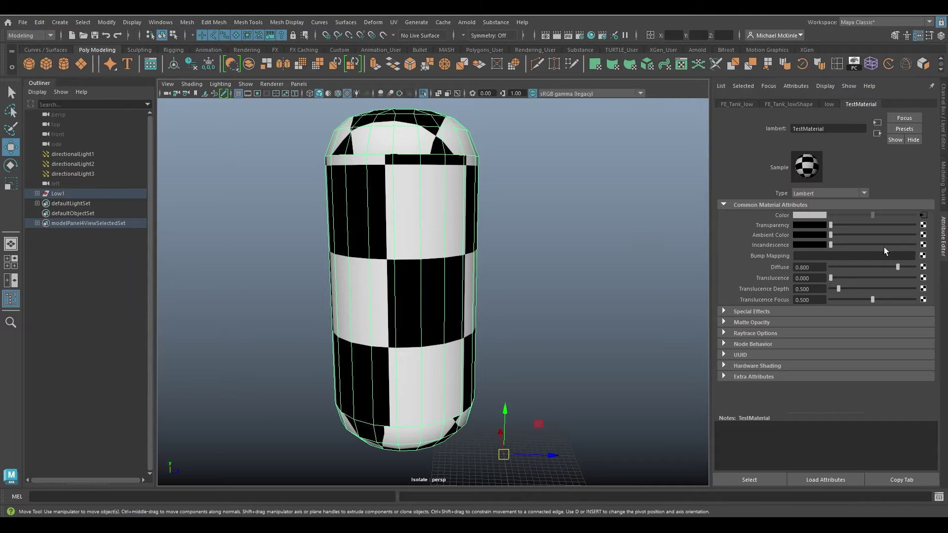
left_click(829, 105)
left_click(848, 104)
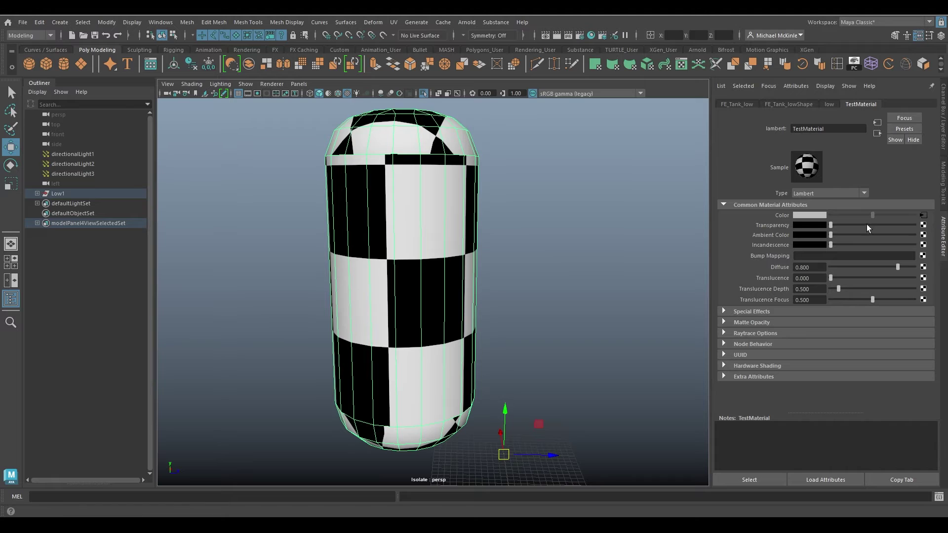
left_click(924, 227)
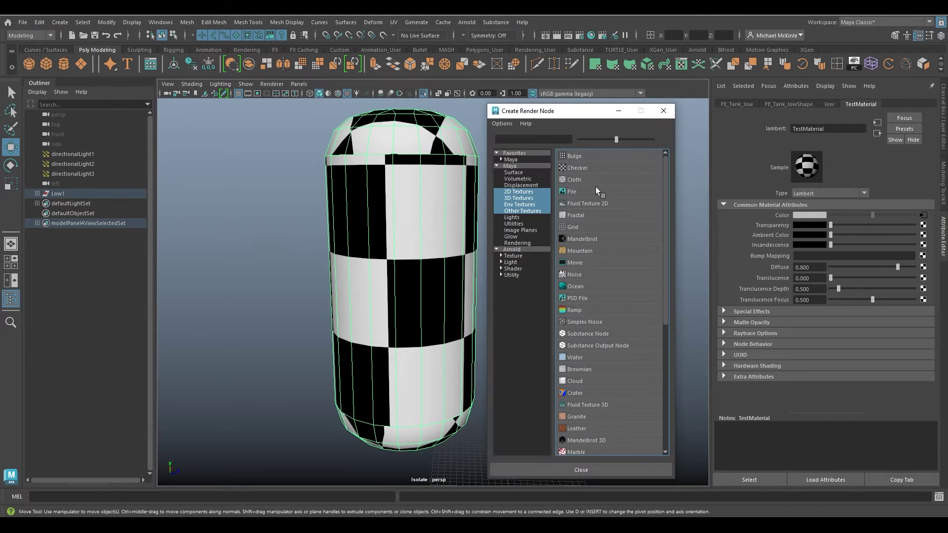
left_click(578, 168)
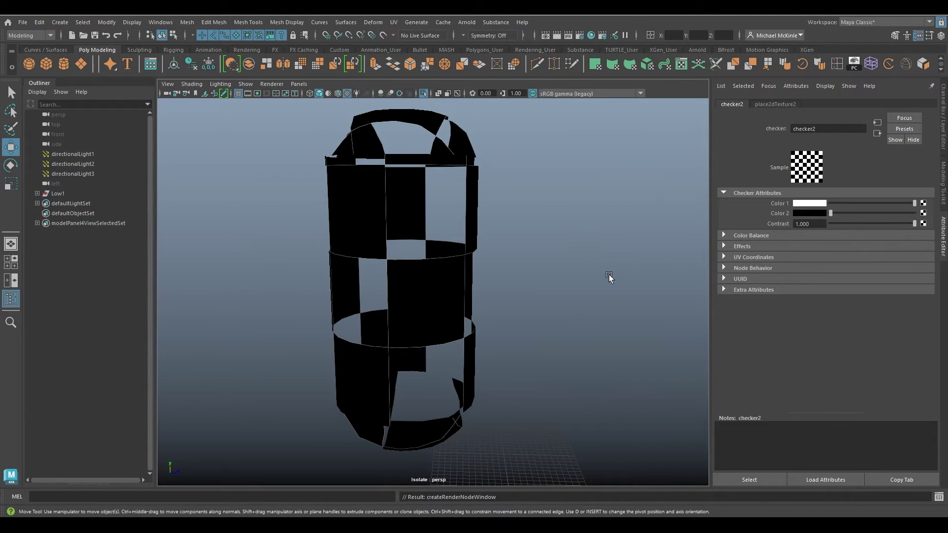
Try black and white for the transparency checker's Color 1, and leave it slightly darker than white.
left_click_drag(491, 254, 487, 303, "alt")
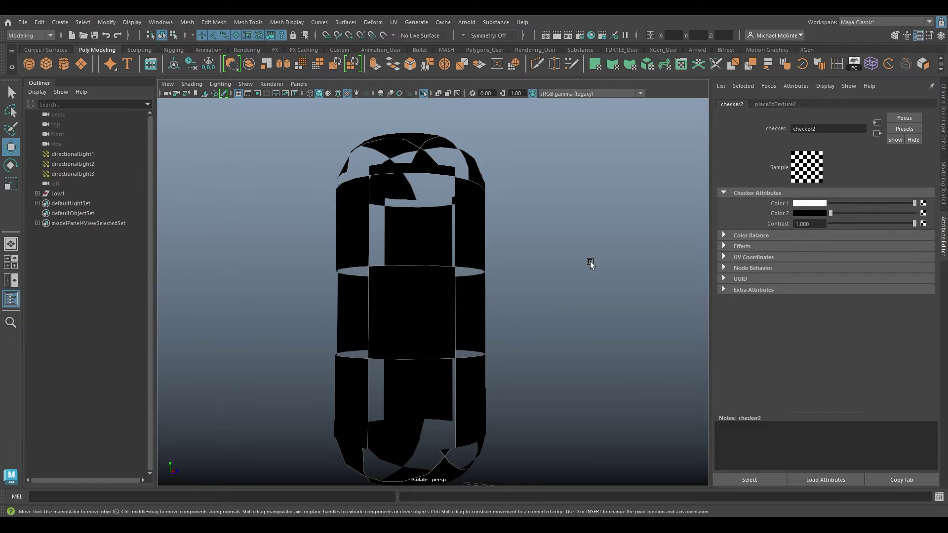
left_click_drag(380, 231, 349, 275, "alt")
right_click_drag(349, 274, 485, 273, "alt")
left_click_drag(464, 280, 555, 279, "alt")
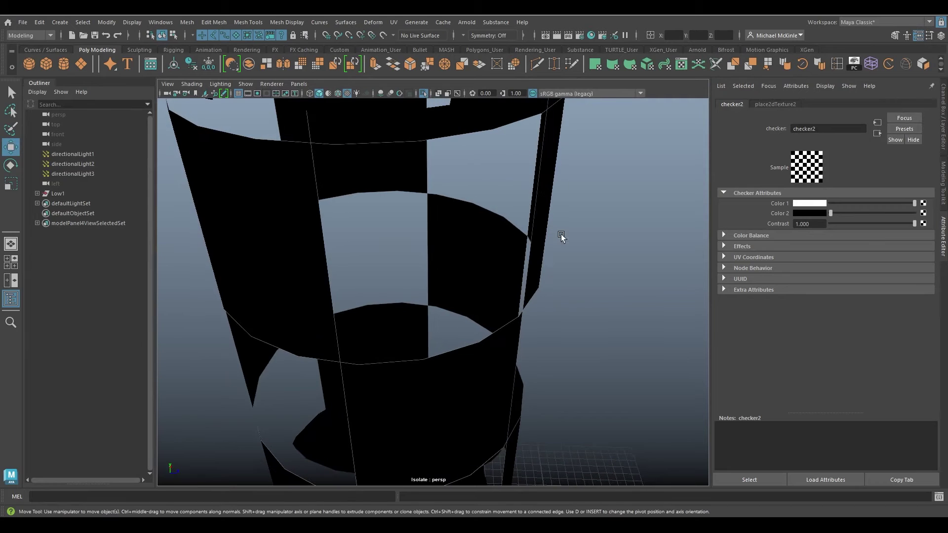
left_click_drag(561, 235, 577, 223, "alt")
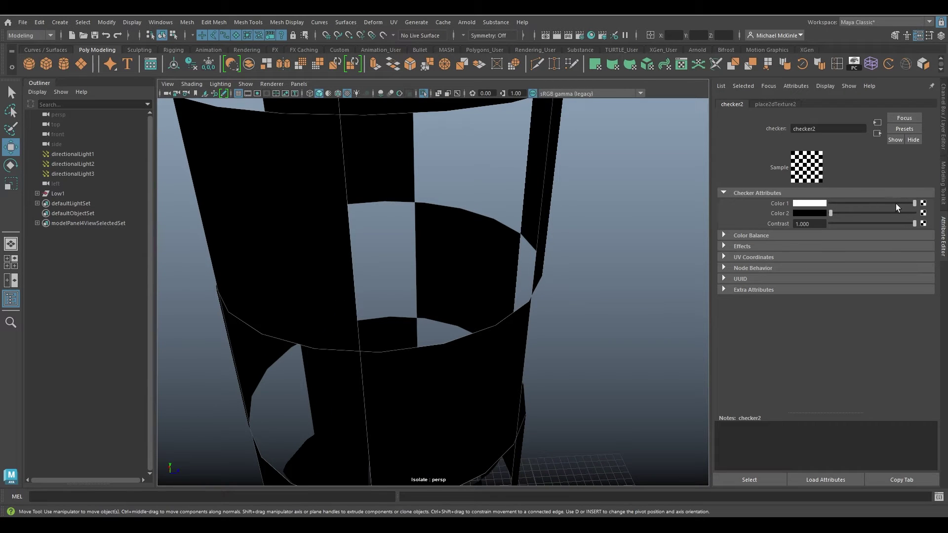
left_click_drag(896, 204, 809, 201)
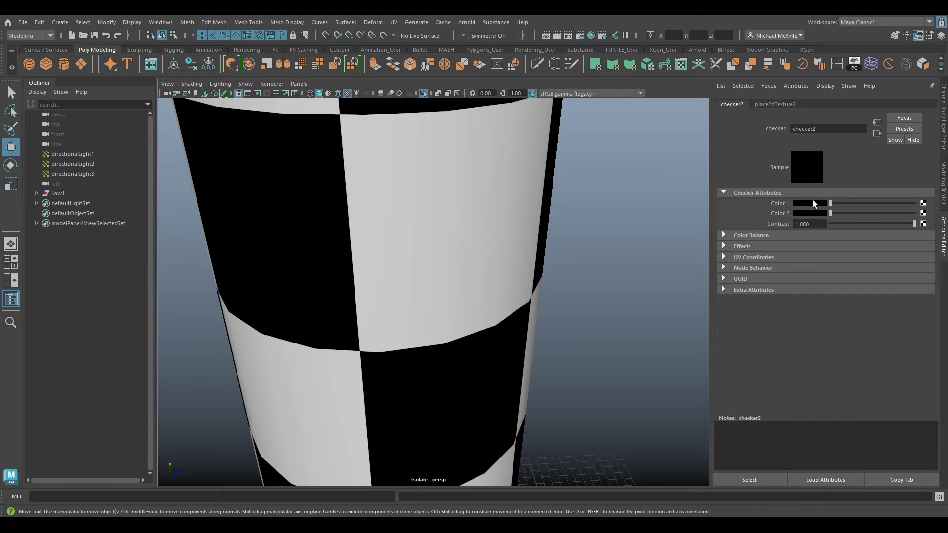
left_click_drag(813, 201, 915, 204)
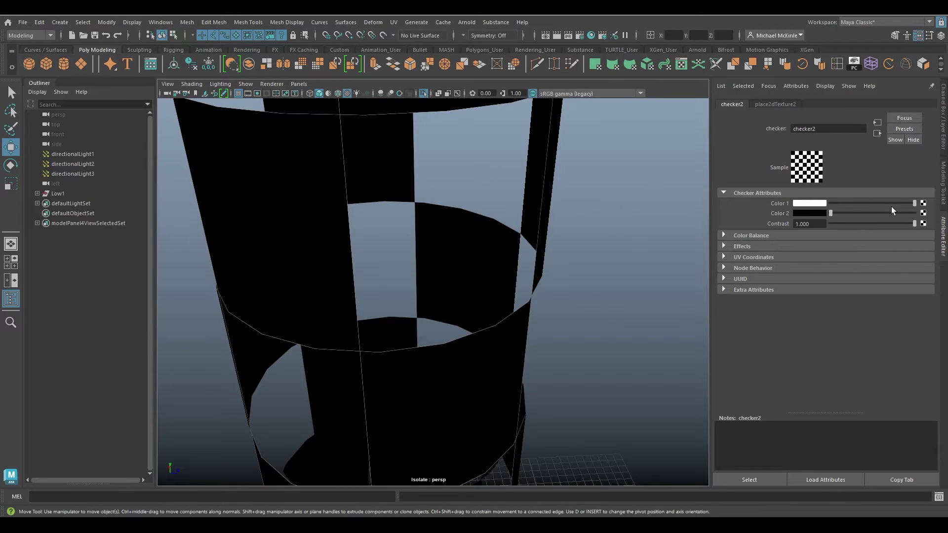
left_click_drag(909, 204, 901, 204)
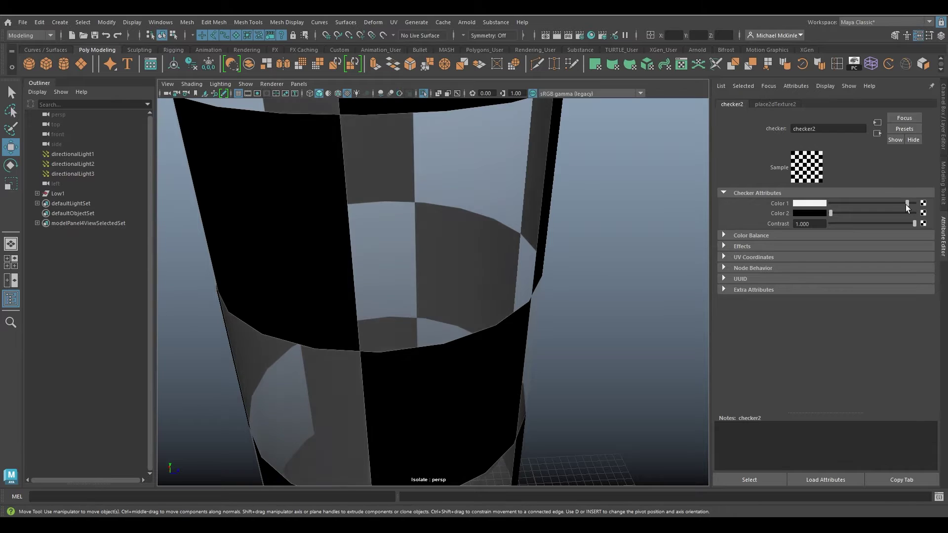
Examine the opaque and transparent checker squares on the tank from several angles and distances.
left_click_drag(592, 199, 525, 179, "alt")
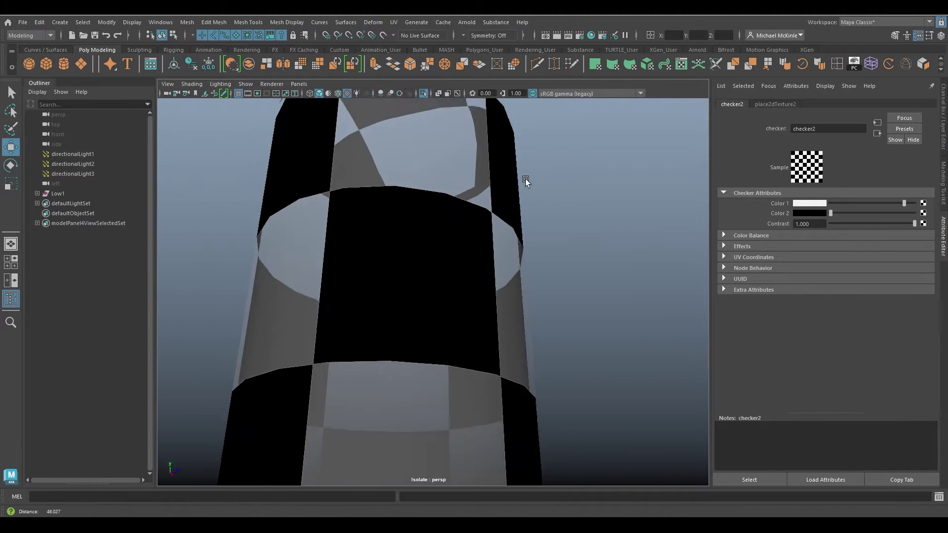
scroll(484, 177, "down", 5)
left_click_drag(426, 181, 470, 246, "alt")
left_click_drag(366, 198, 391, 262, "alt")
right_click_drag(392, 262, 500, 274, "alt")
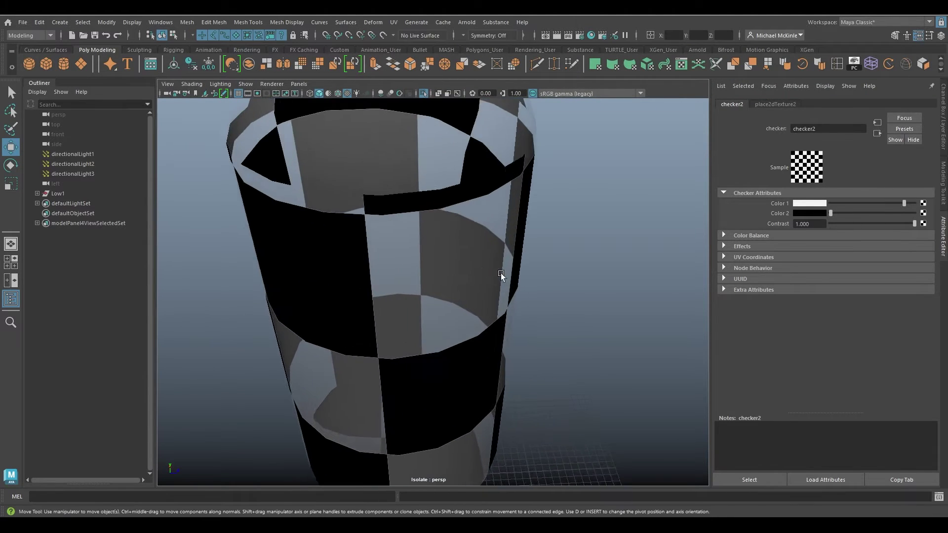
left_click_drag(501, 273, 684, 224, "alt")
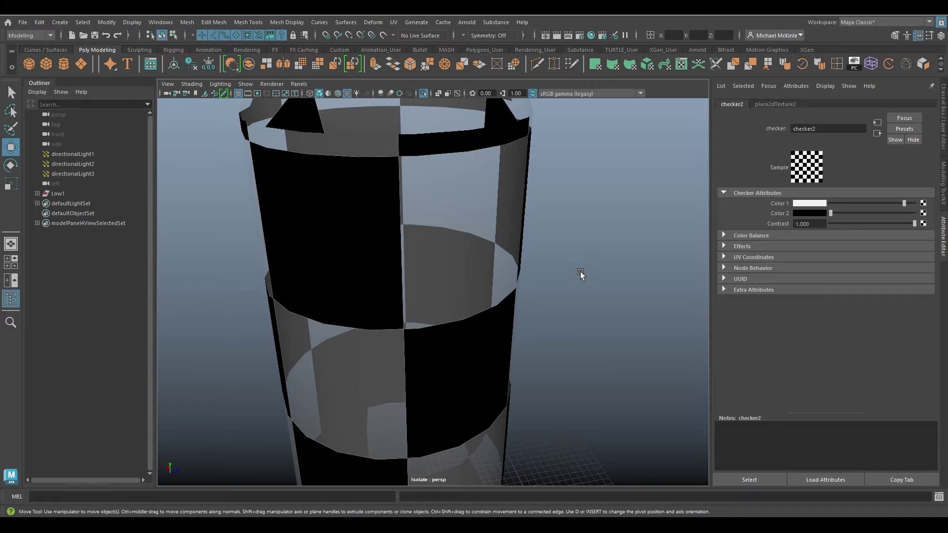
left_click_drag(581, 274, 539, 264, "alt")
scroll(537, 263, "down", 5)
left_click_drag(395, 266, 382, 258, "alt")
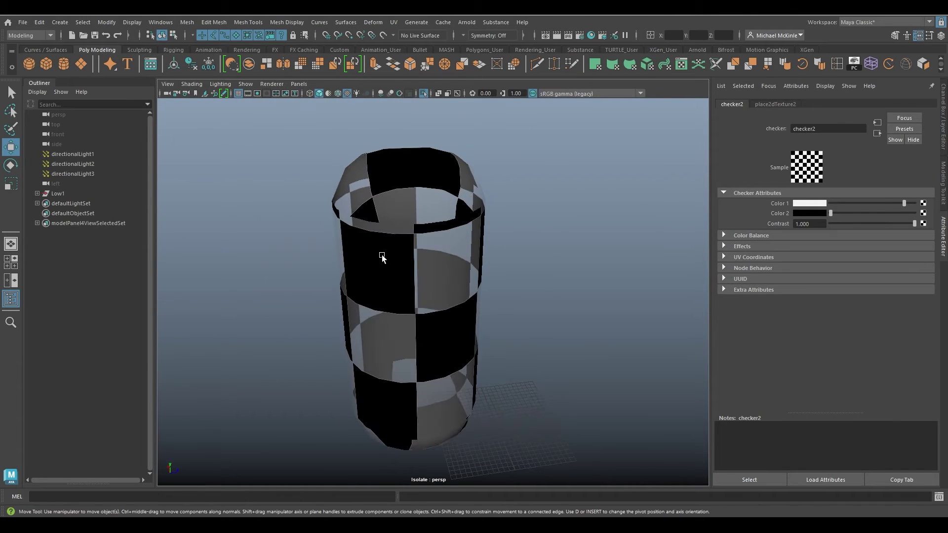
Follow the transparency checker's output back to TestMaterial, and select the tank to view it with that material.
left_click(878, 133)
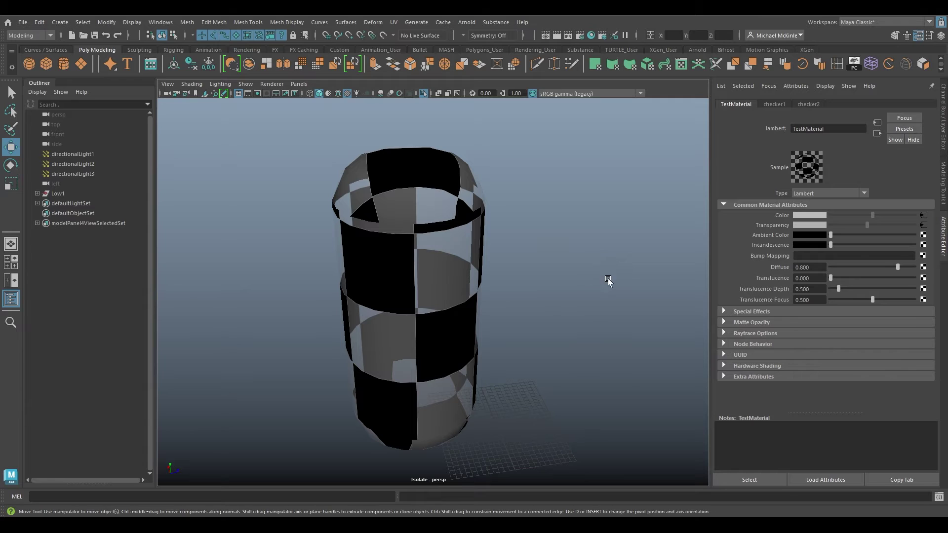
left_click_drag(603, 263, 461, 281, "alt")
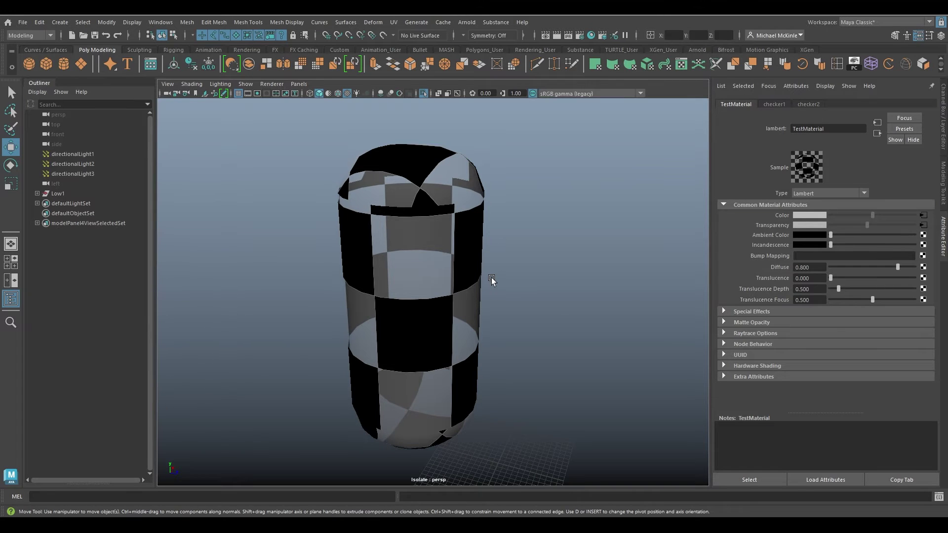
left_click_drag(493, 289, 462, 280, "alt")
left_click(452, 338)
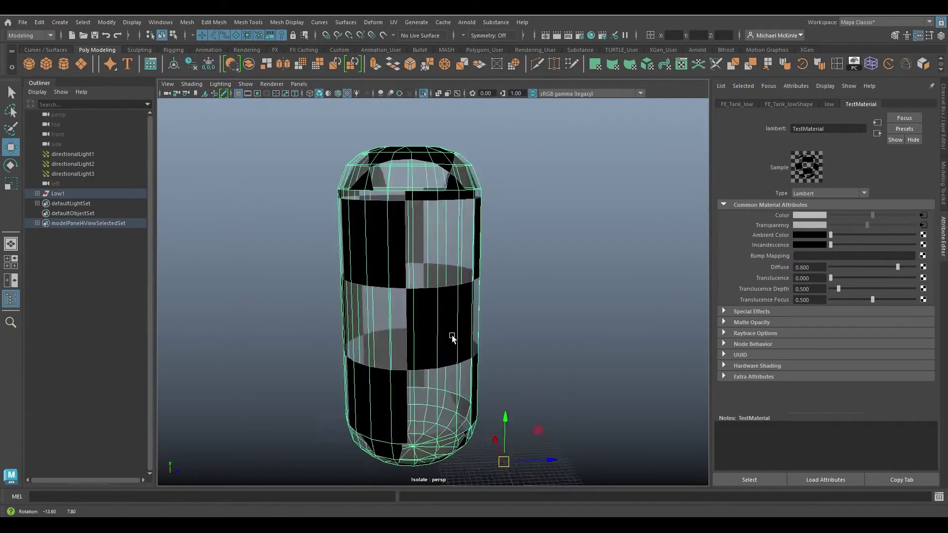
left_click_drag(453, 337, 484, 251, "alt")
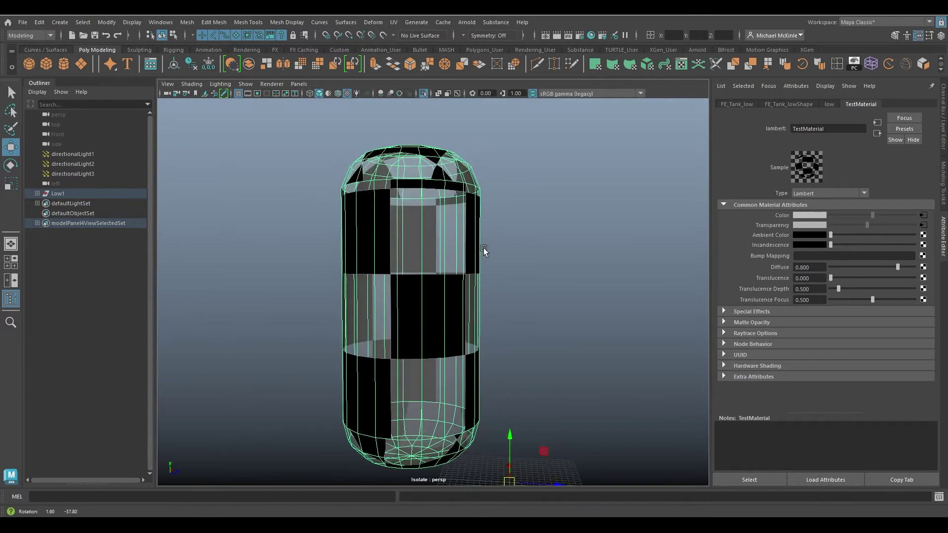
Switch to Substance Painter and review the fire extinguisher's painted textures in the 2D view.
left_click(545, 252)
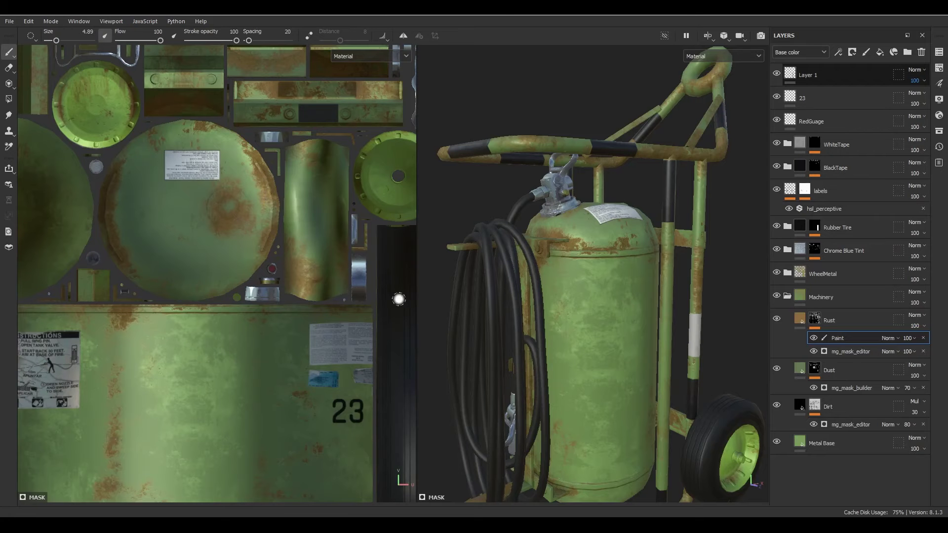
mouse_move(234, 221)
middle_mouse_down("alt")
mouse_move(212, 244)
mouse_move(163, 250)
mouse_move(233, 240)
middle_mouse_up("alt")
scroll(209, 233, "down", 1)
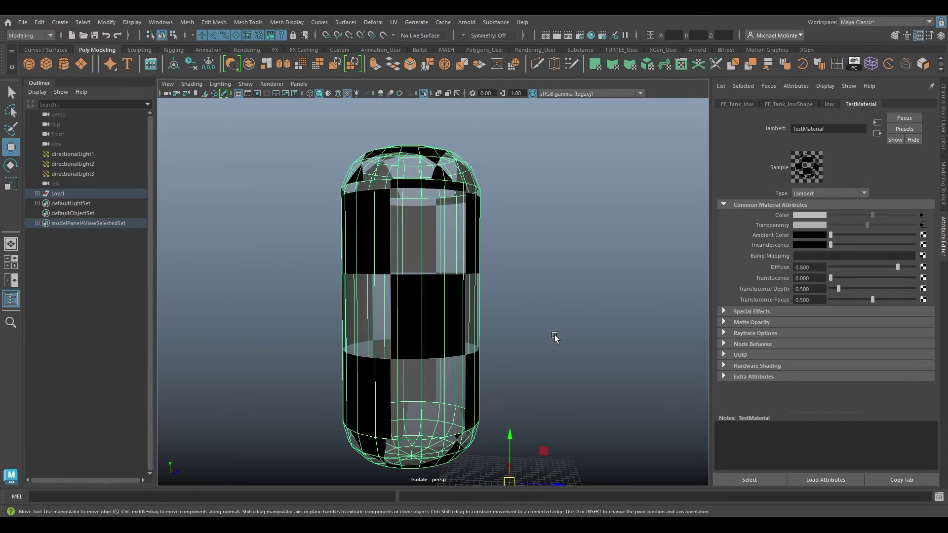
Return to Maya, view the checkered tank from several sides, and open the UV Editor for it.
left_click_drag(506, 276, 461, 270, "alt")
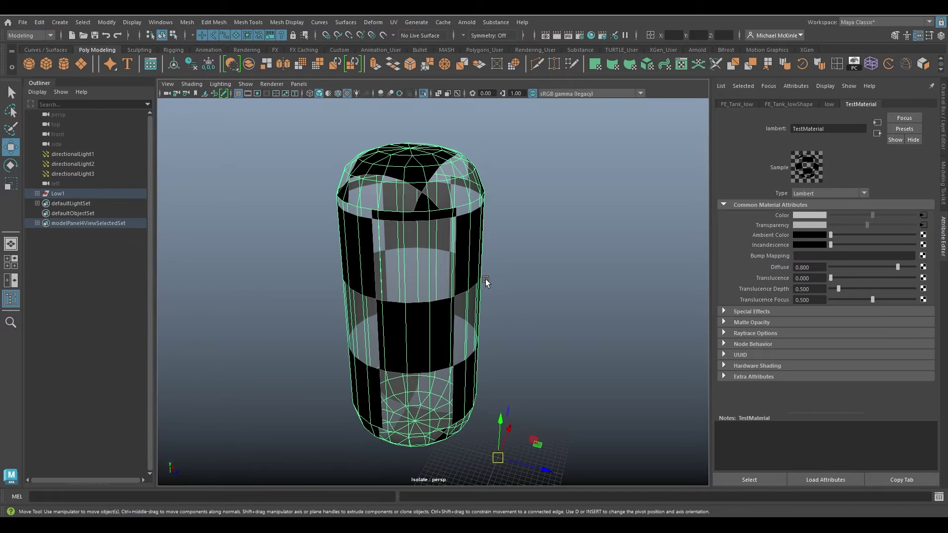
left_click_drag(512, 312, 489, 299, "alt")
right_click_drag(489, 299, 493, 302, "alt")
left_click_drag(493, 303, 521, 263, "alt")
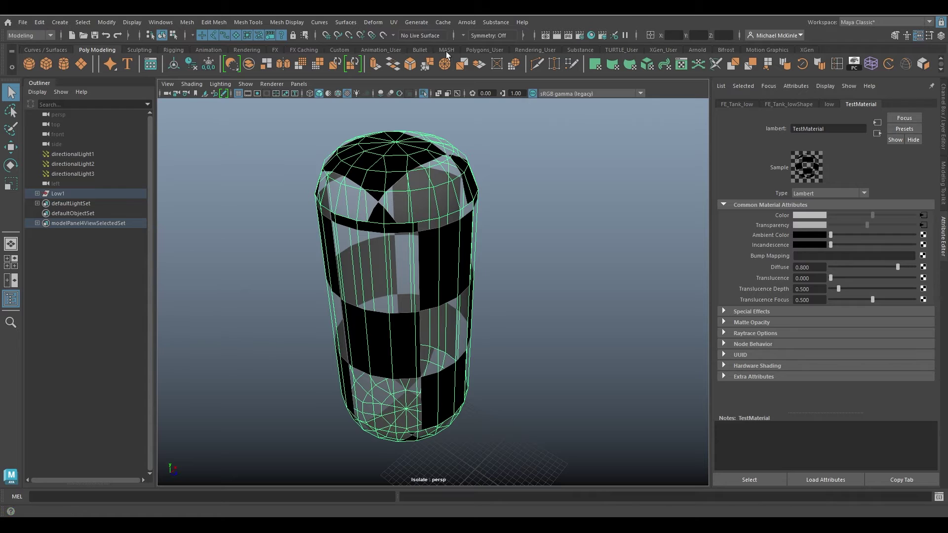
left_click(393, 23)
left_click(393, 24)
left_click(394, 24)
left_click(425, 44)
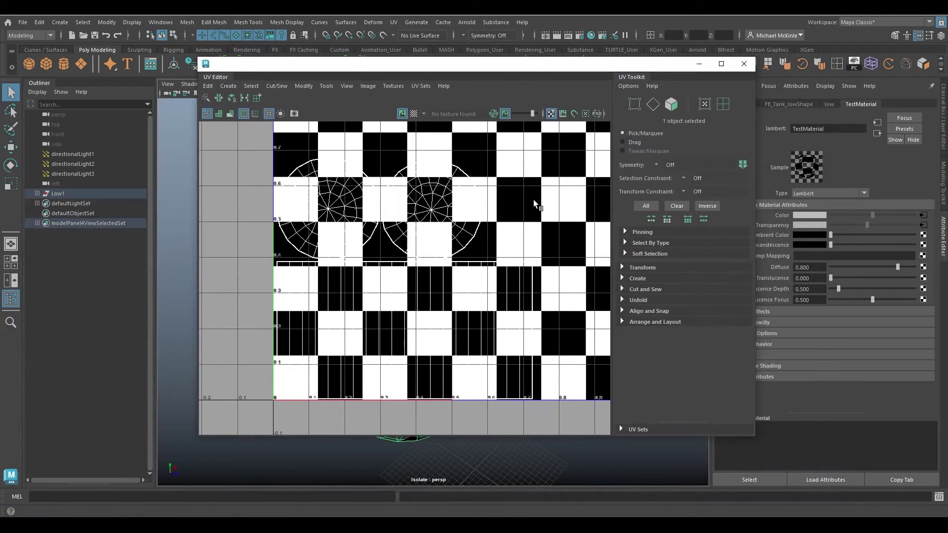
Examine the tank's UV shells over the full checker tile, and close the UV Editor window.
right_click_drag(532, 236, 488, 225, "alt")
middle_click_drag(489, 226, 447, 275, "alt")
right_click_drag(447, 276, 441, 278, "alt")
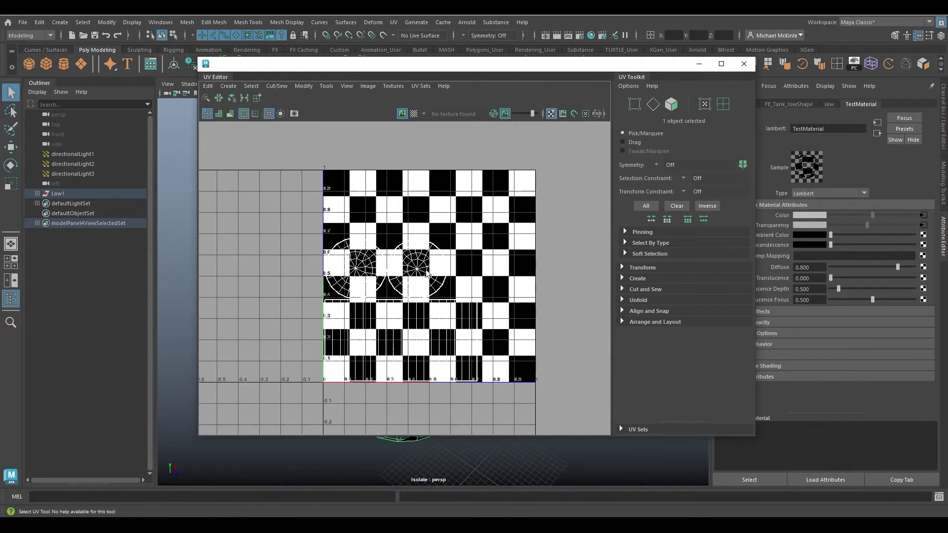
middle_click_drag(441, 278, 429, 269, "alt")
right_click_drag(430, 268, 435, 267, "alt")
scroll(435, 266, "up", 1)
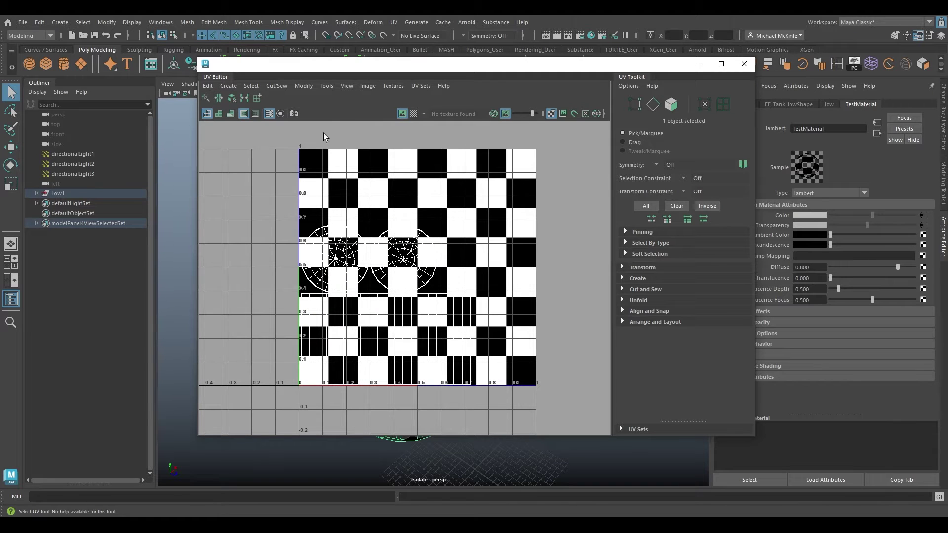
left_click_drag(665, 67, 640, 67)
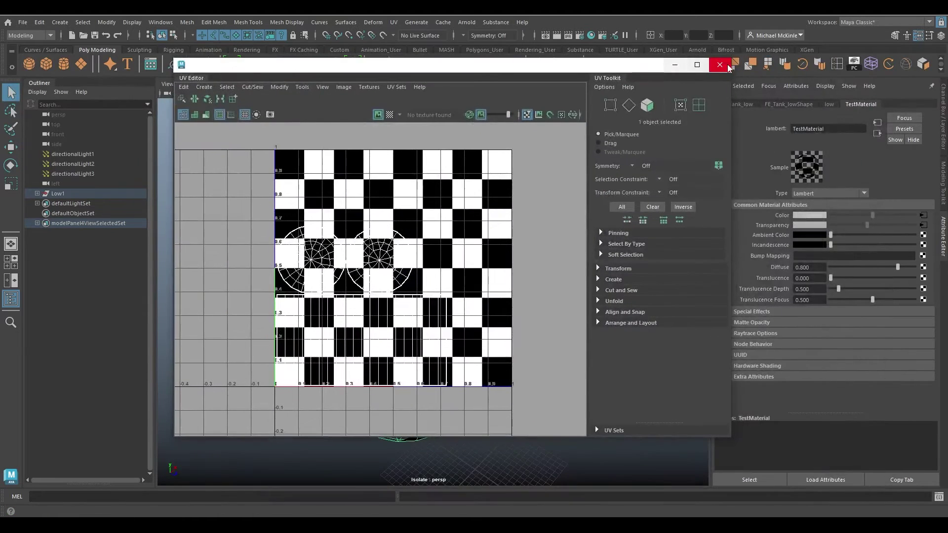
left_click(719, 65)
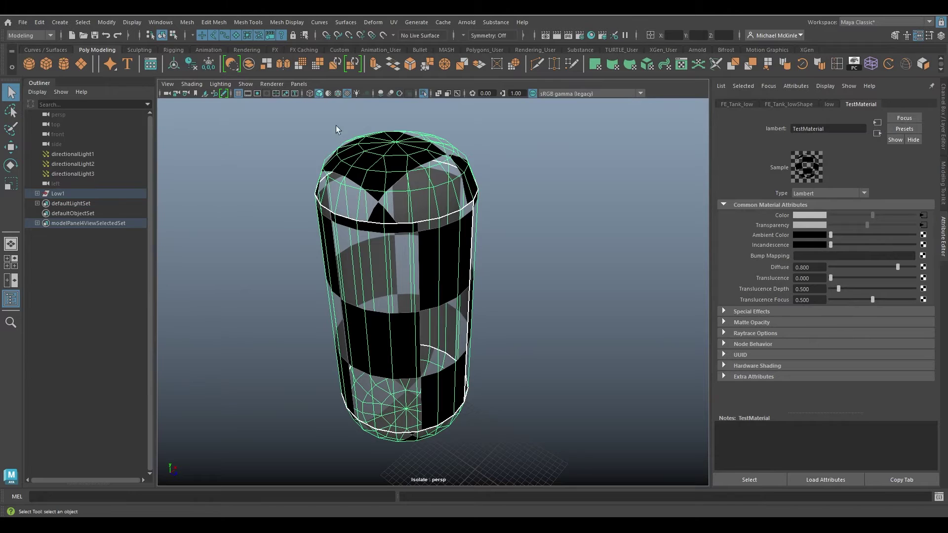
Switch to the saved Persp/UV Editor layout and collapse the Attribute Editor to widen the views.
left_click(300, 84)
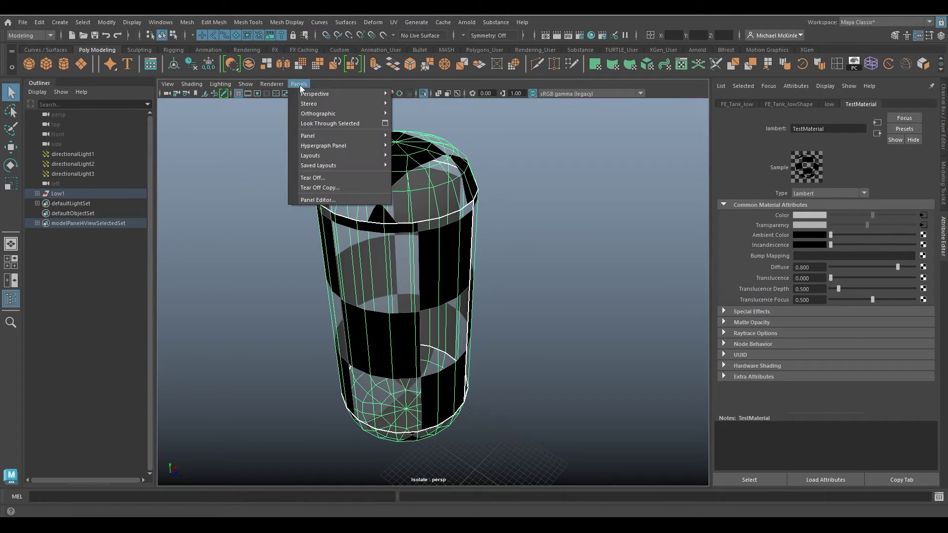
mouse_move(347, 168)
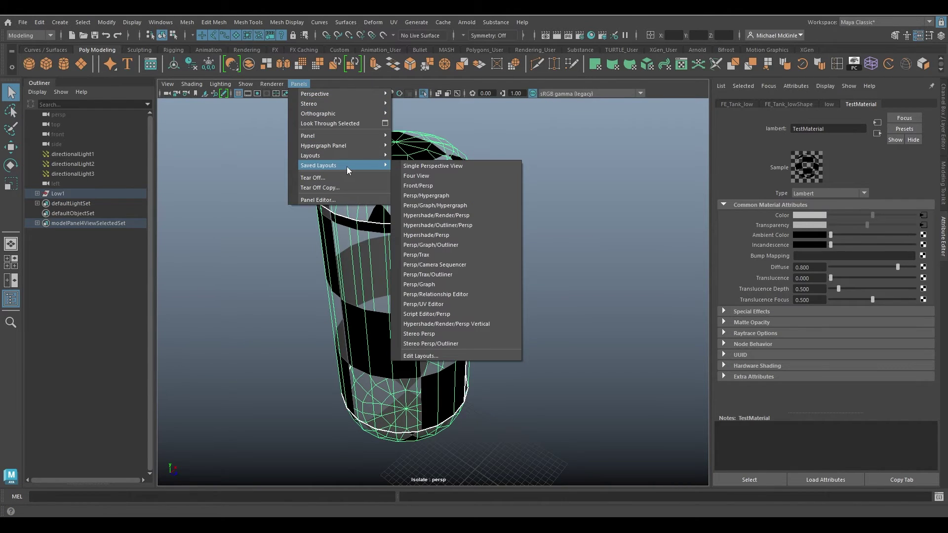
left_click(446, 304)
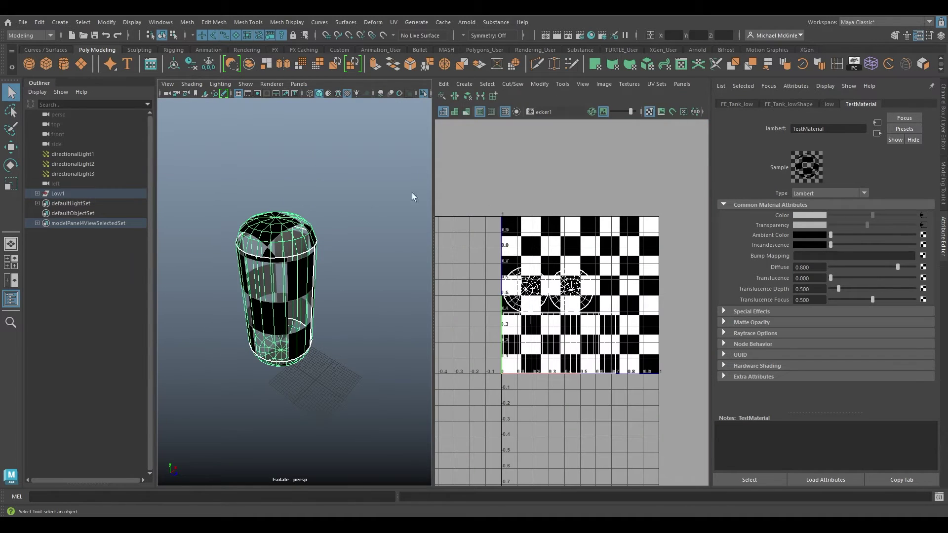
left_click(944, 234)
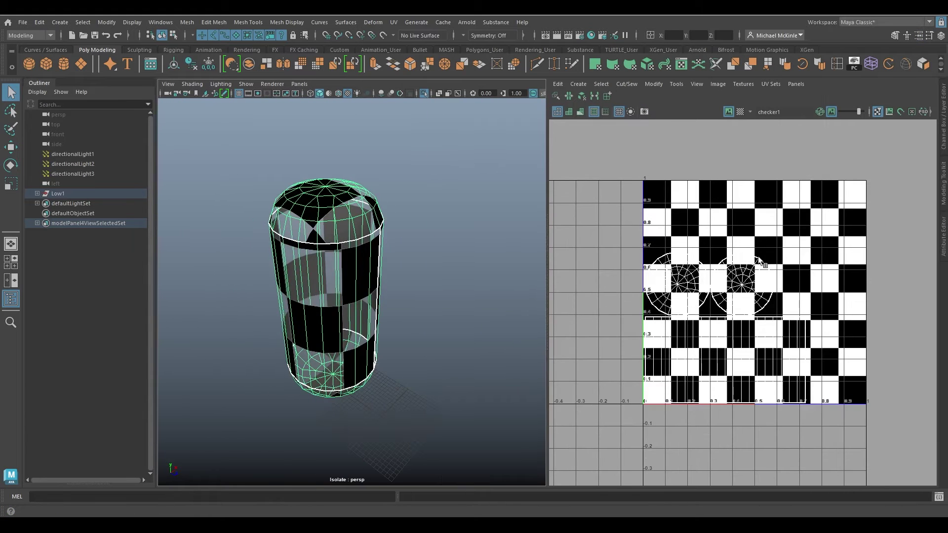
Compare the tank in the perspective view with its UV shells over the checker1 texture.
left_click_drag(445, 268, 384, 269, "alt")
mouse_move(682, 260)
middle_mouse_down("alt")
mouse_move(652, 253)
mouse_move(686, 259)
middle_mouse_up("alt")
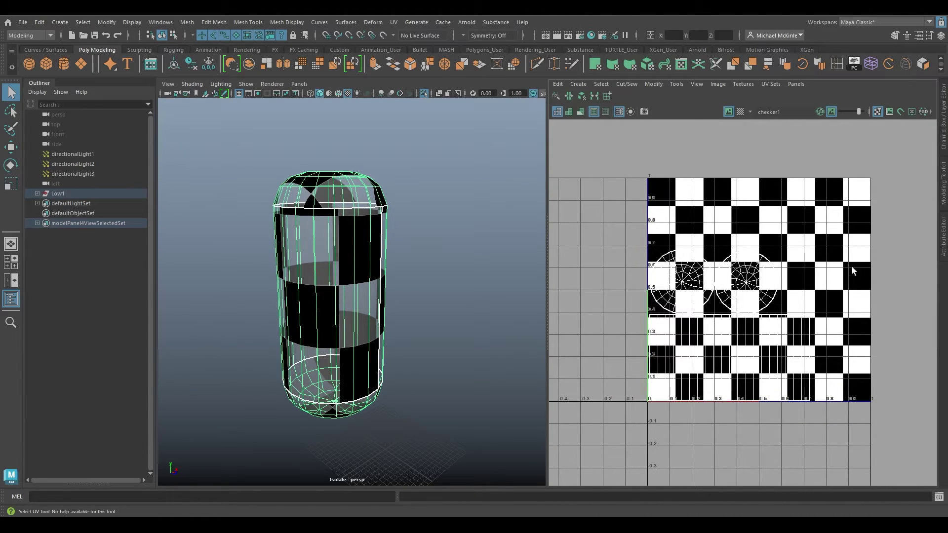
middle_click_drag(777, 268, 747, 258, "alt")
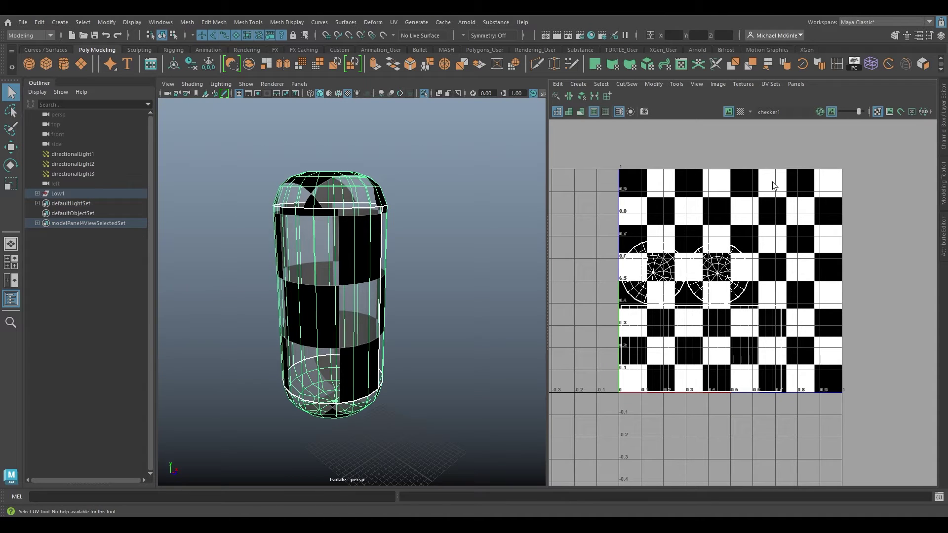
right_click_drag(670, 286, 768, 298, "alt")
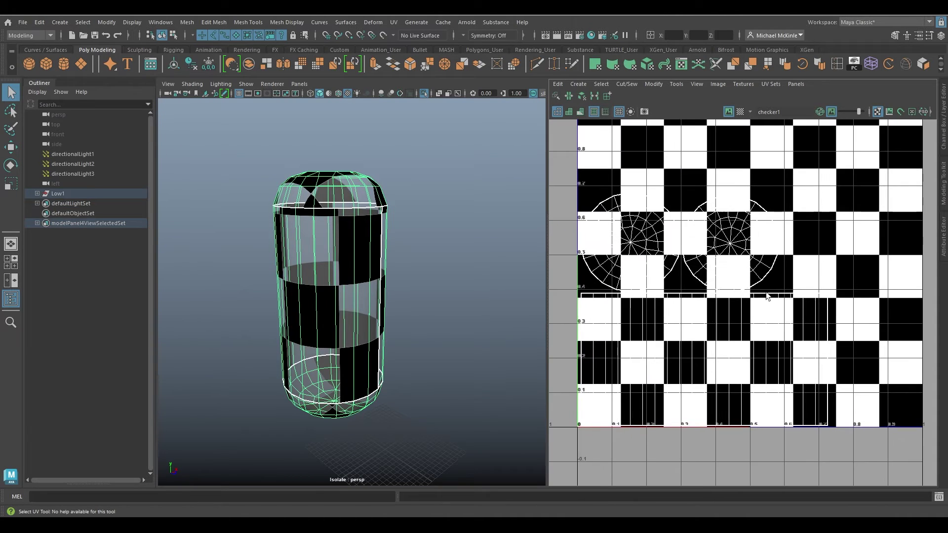
middle_click_drag(765, 268, 764, 288, "alt")
right_click_drag(782, 300, 761, 298, "alt")
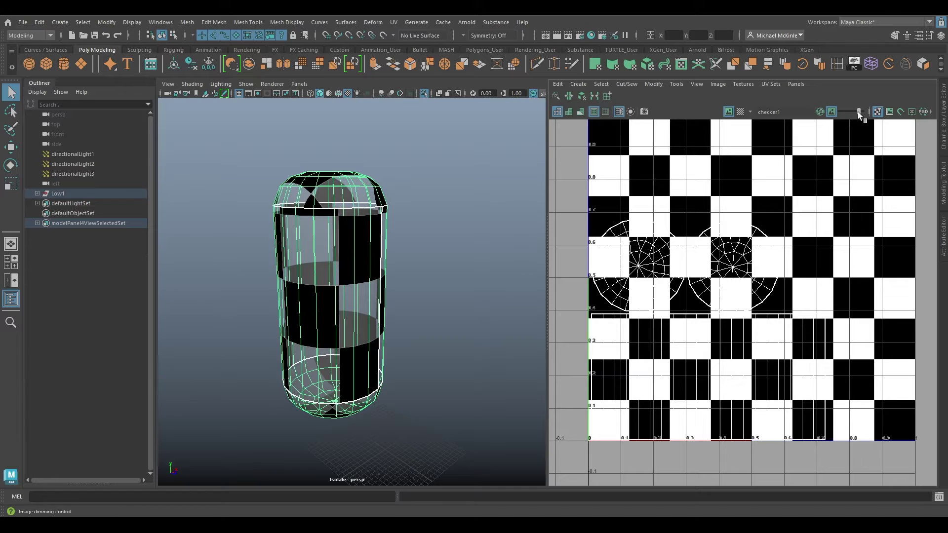
Dim the checker image behind the UV shells and switch to UV shell selection.
mouse_move(857, 111)
left_mouse_down()
mouse_move(846, 110)
mouse_move(866, 115)
mouse_move(858, 115)
left_mouse_up()
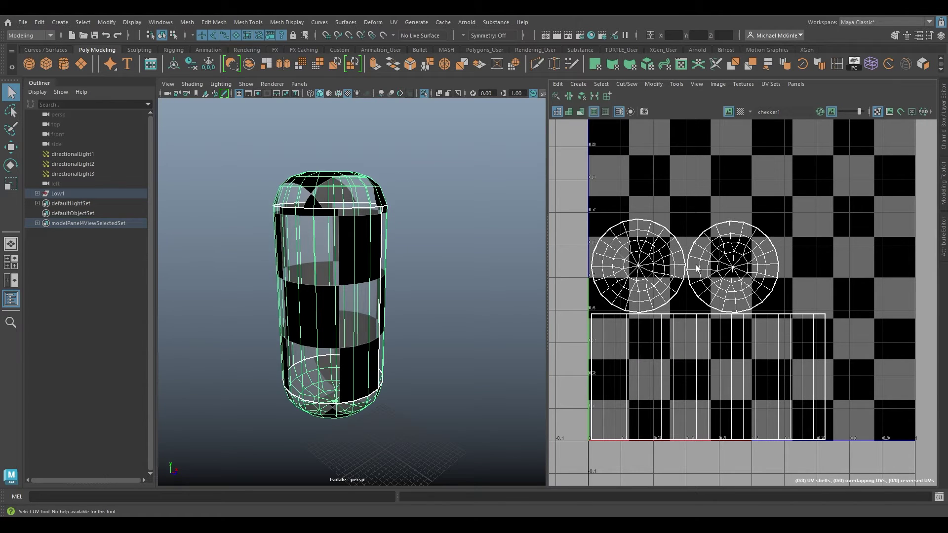
middle_click_drag(737, 281, 703, 292, "alt")
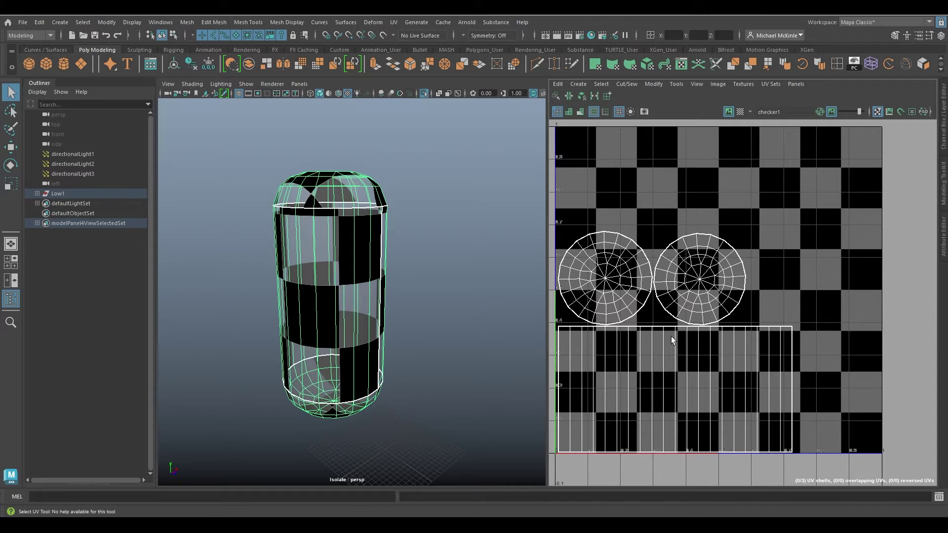
right_click(701, 291)
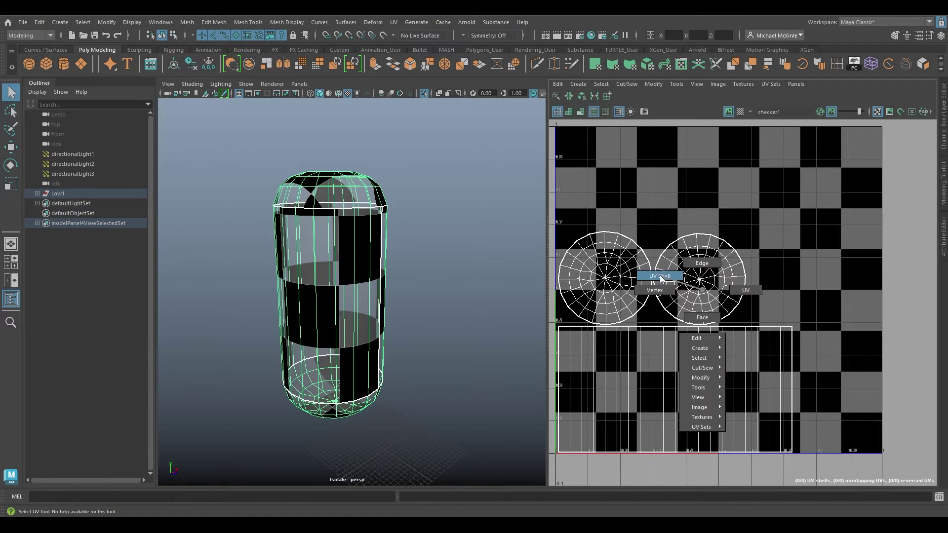
right_click_drag(668, 280, 667, 279)
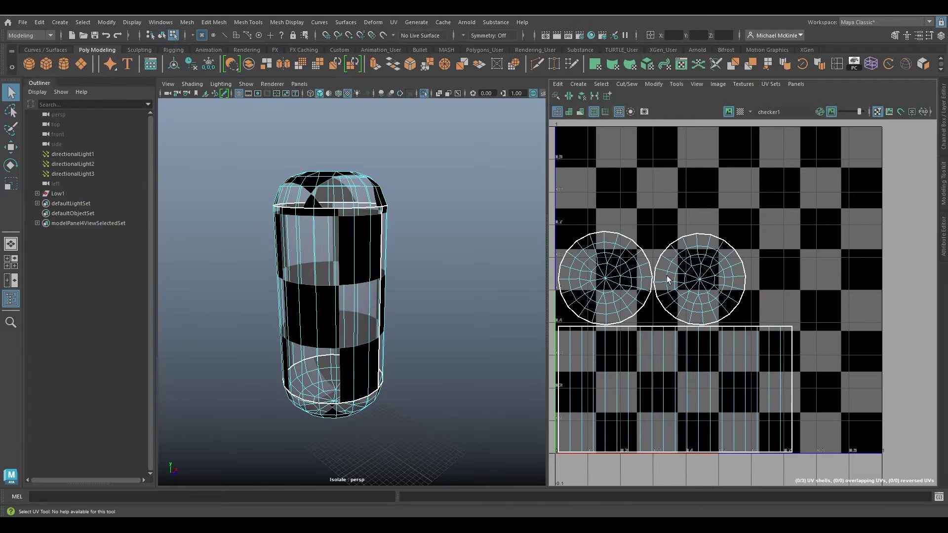
Select the two circular cap shells and the rectangular body shell in turn to compare them with the tank.
left_click(718, 287)
left_click(614, 299)
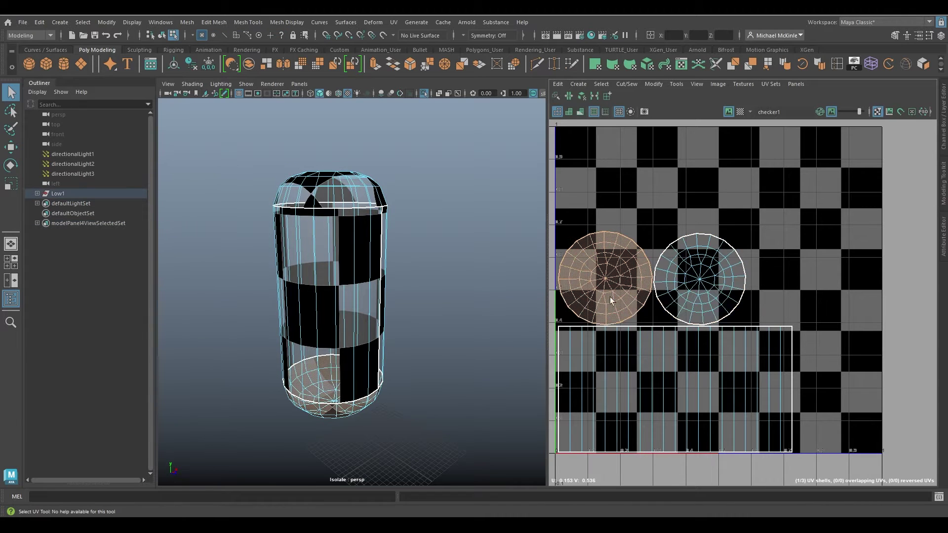
left_click(636, 379)
left_click(726, 287)
left_click(625, 293)
left_click(663, 407)
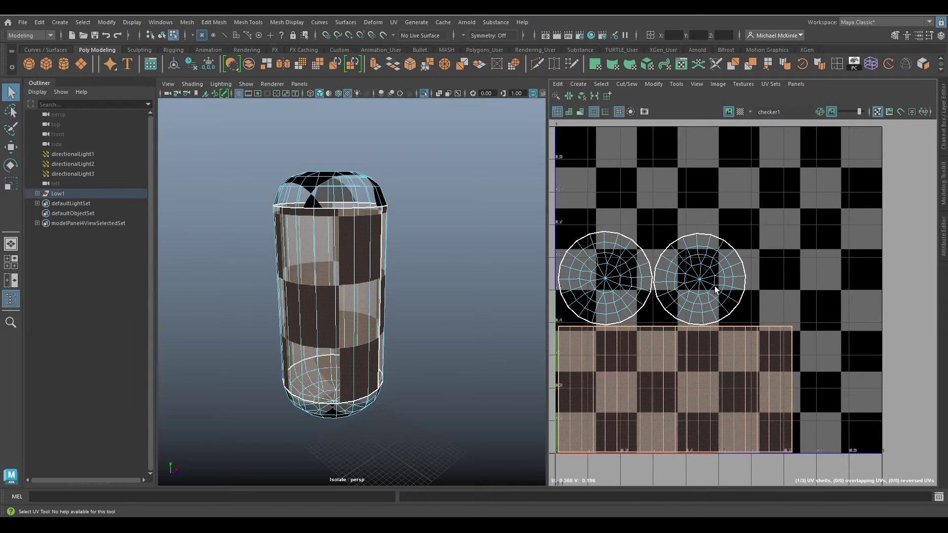
left_click(701, 282)
left_click(620, 294)
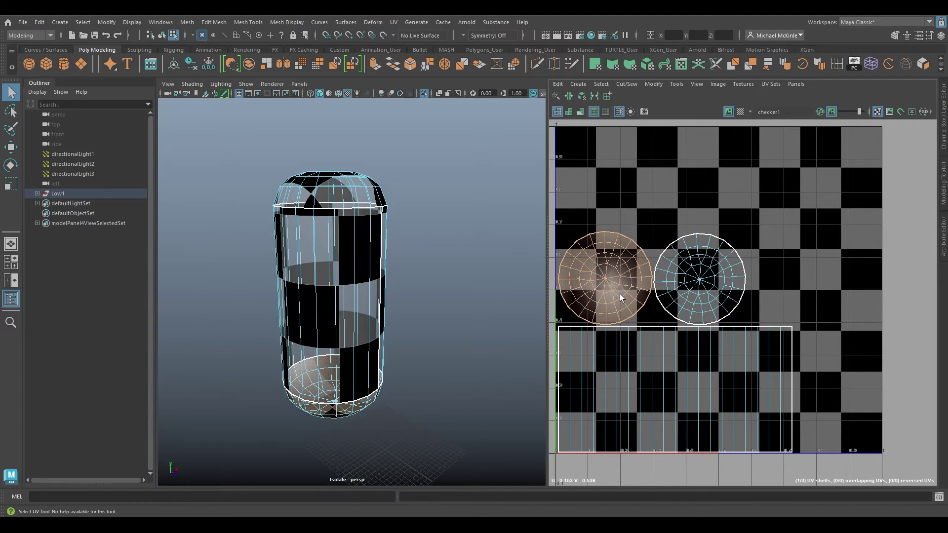
Move the top cap's UV shell across the checker image while viewing the cap from above, and undo the moves.
left_click(712, 301)
key("w")
middle_click_drag(749, 329, 781, 266)
left_click_drag(395, 212, 333, 294, "alt")
mouse_move(741, 293)
middle_mouse_down()
mouse_move(700, 308)
mouse_move(757, 282)
mouse_move(736, 295)
middle_mouse_up()
key("f")
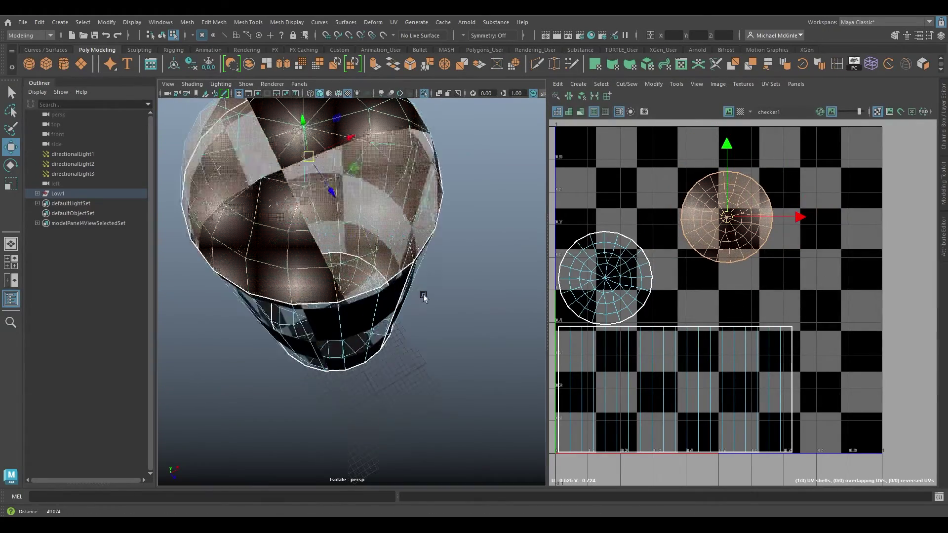
left_click_drag(455, 347, 446, 316, "alt")
right_click_drag(447, 316, 434, 309, "alt")
left_click_drag(434, 309, 430, 319, "alt")
middle_click_drag(744, 248, 704, 314)
key("ctrl+z")
key("ctrl+z")
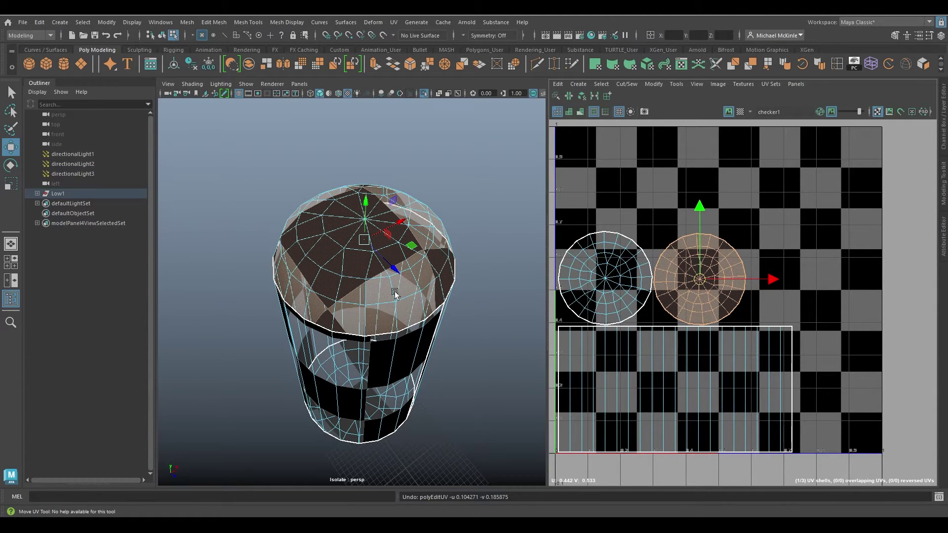
Return to object mode and compare the tank's top cap with its circular UV shell up close.
right_click_drag(433, 248, 483, 220)
left_click_drag(438, 323, 441, 291, "alt")
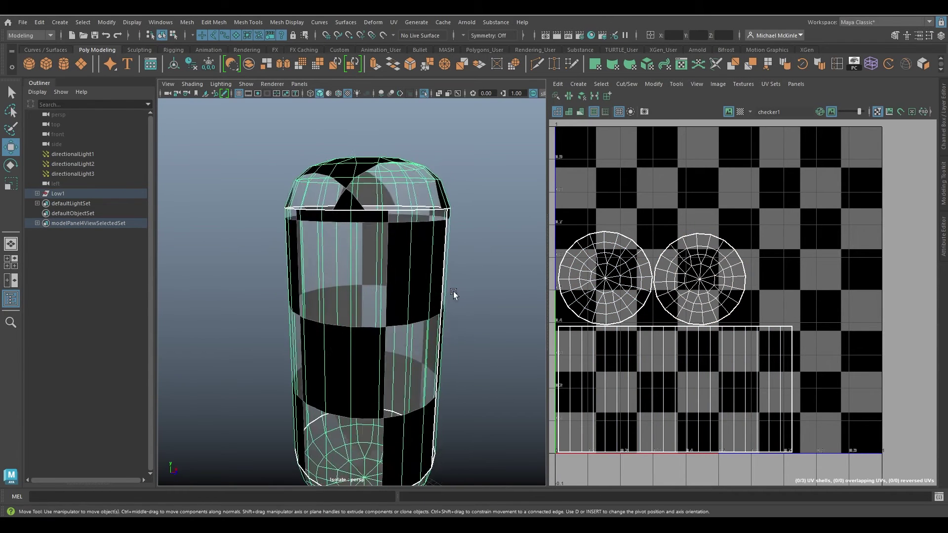
right_click_drag(454, 294, 408, 283, "alt")
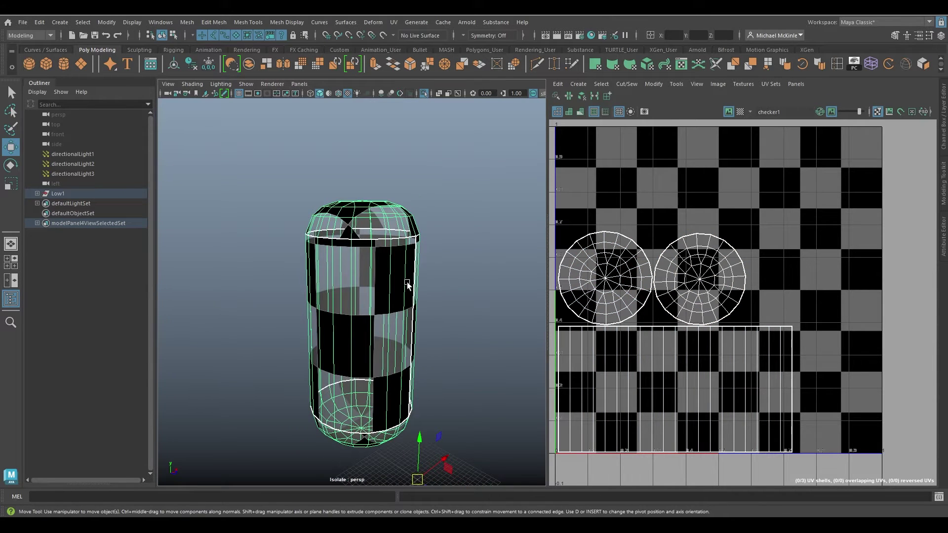
mouse_move(408, 285)
left_mouse_down("alt")
mouse_move(402, 298)
mouse_move(430, 301)
mouse_move(417, 289)
left_mouse_up("alt")
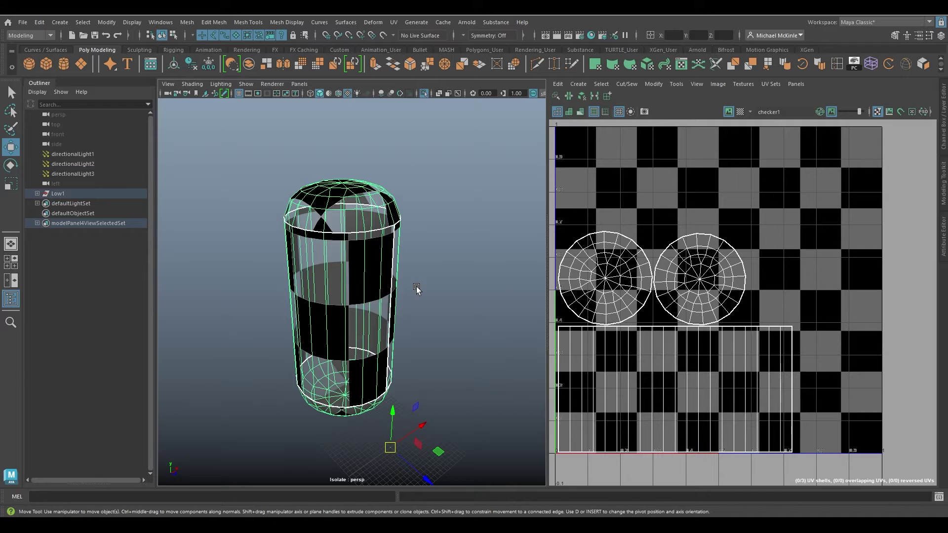
middle_click_drag(721, 279, 628, 324, "alt")
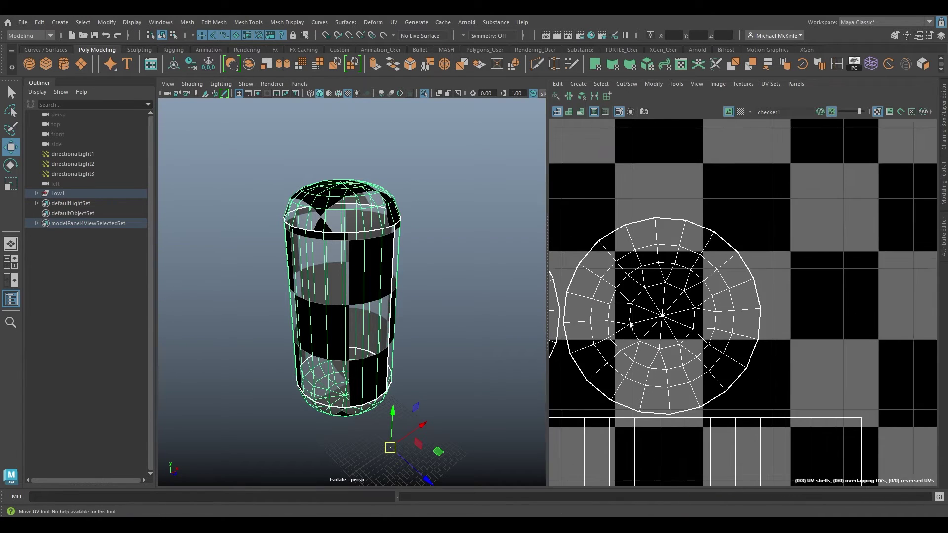
right_click_drag(629, 324, 700, 336, "alt")
left_click_drag(350, 237, 338, 277, "alt")
right_click_drag(339, 277, 409, 303, "alt")
middle_click_drag(408, 304, 437, 304, "alt")
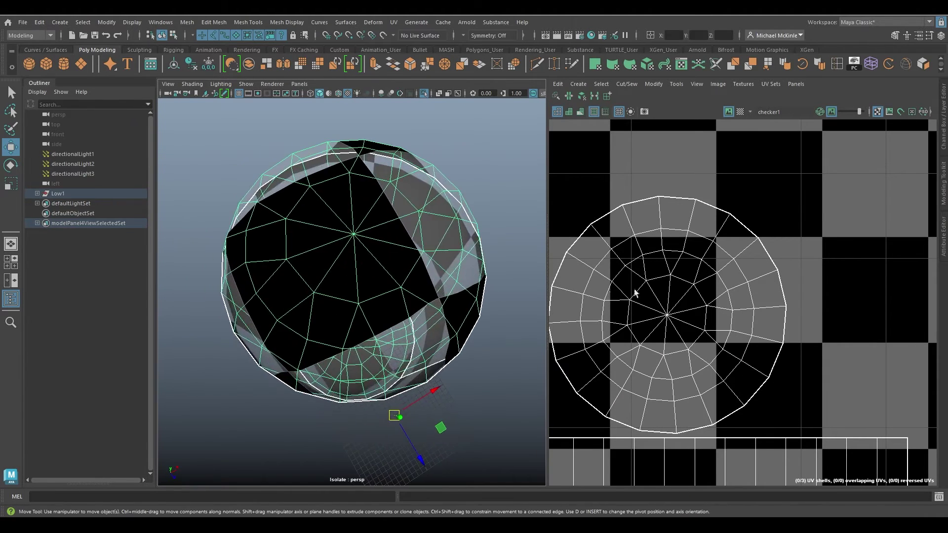
Select the centre UV of the top cap's shell, try shifting it slightly, and undo the move.
right_click_drag(672, 284, 701, 287)
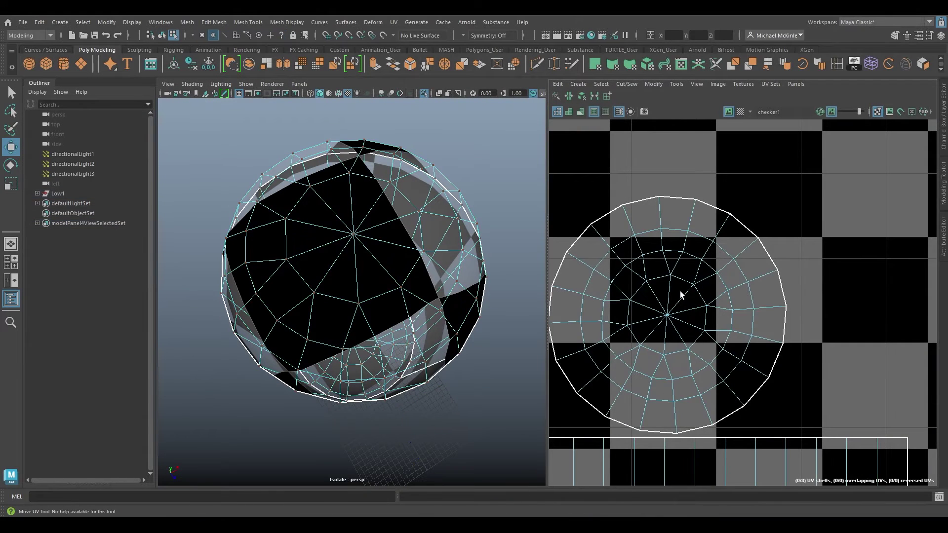
scroll(696, 296, "up", 4)
left_click(697, 300)
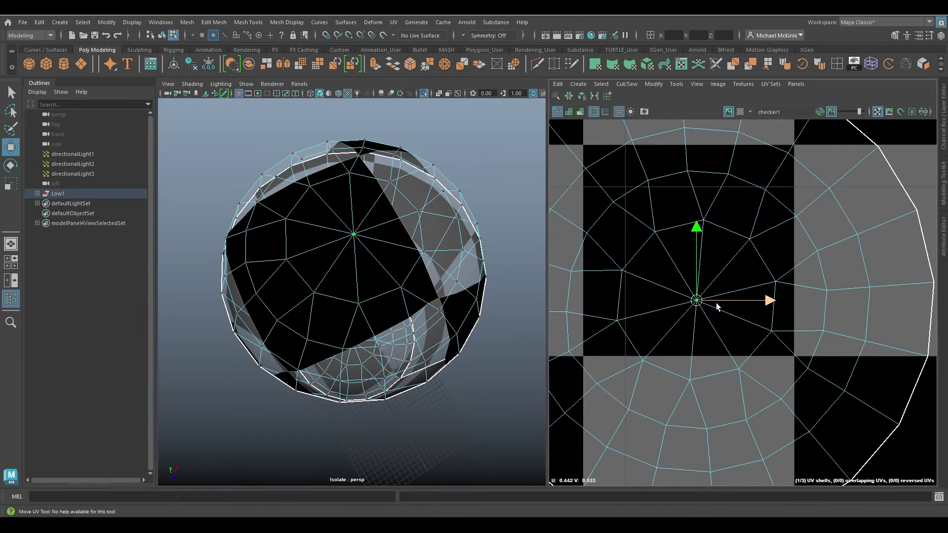
mouse_move(717, 303)
middle_mouse_down()
mouse_move(725, 335)
mouse_move(710, 322)
mouse_move(718, 313)
middle_mouse_up()
key("ctrl+z")
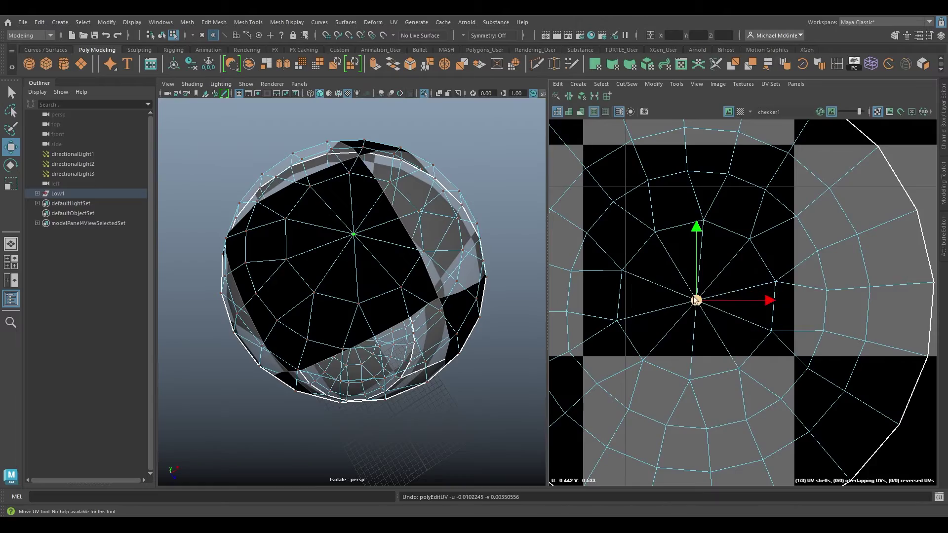
Select a UV on the cap shell just outside the black checker square and locate it on the model.
middle_click_drag(703, 279, 803, 253, "alt")
left_click(671, 245)
left_click_drag(362, 241, 460, 251, "alt")
scroll(424, 229, "up", 5)
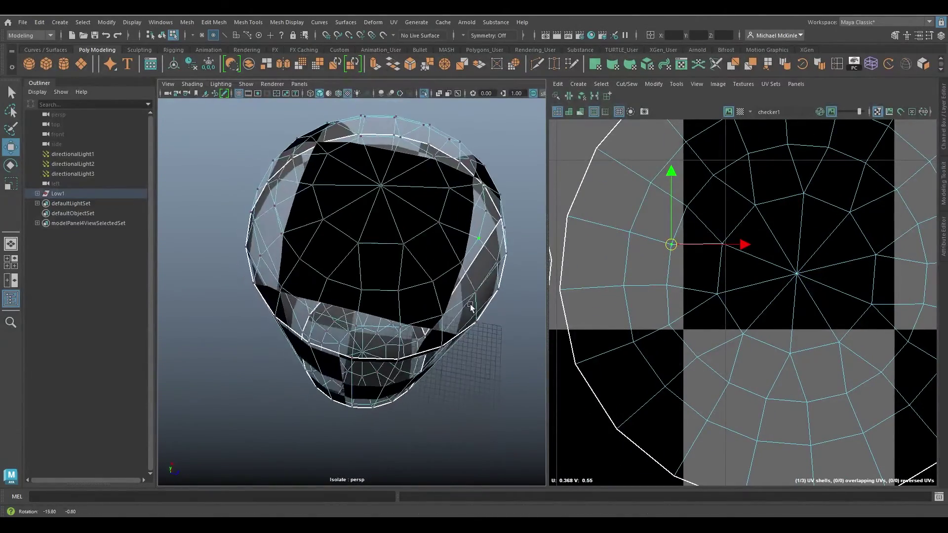
scroll(412, 267, "up", 5)
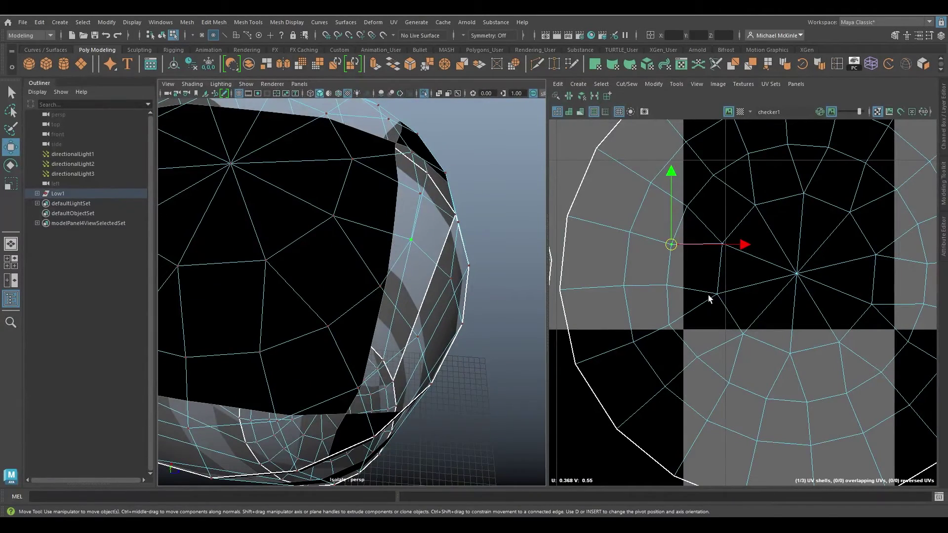
Try moving the selected UV around near the checker edge, and undo the moves.
mouse_move(709, 295)
middle_mouse_down()
mouse_move(716, 284)
mouse_move(698, 327)
mouse_move(722, 293)
mouse_move(676, 327)
mouse_move(746, 300)
mouse_move(679, 299)
mouse_move(739, 296)
mouse_move(700, 307)
mouse_move(702, 286)
mouse_move(697, 303)
mouse_move(742, 308)
mouse_move(665, 281)
mouse_move(777, 306)
mouse_move(668, 287)
mouse_move(730, 309)
mouse_move(656, 286)
mouse_move(719, 298)
mouse_move(737, 319)
mouse_move(675, 302)
mouse_move(740, 312)
mouse_move(694, 303)
mouse_move(719, 303)
mouse_move(695, 309)
mouse_move(706, 298)
middle_mouse_up()
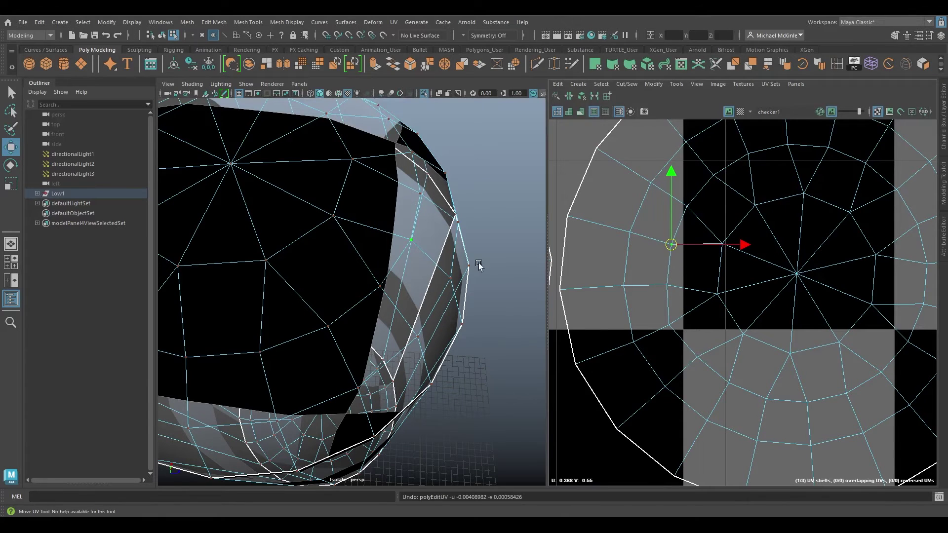
mouse_move(479, 266)
left_mouse_down("alt")
mouse_move(483, 258)
mouse_move(473, 259)
left_mouse_up("alt")
middle_click_drag(681, 303, 697, 291)
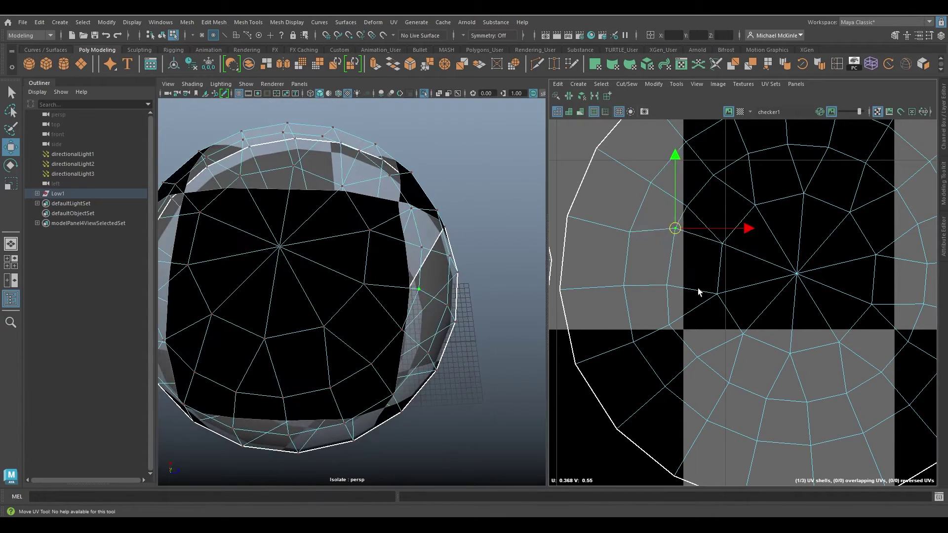
key("ctrl+z")
key("ctrl+z")
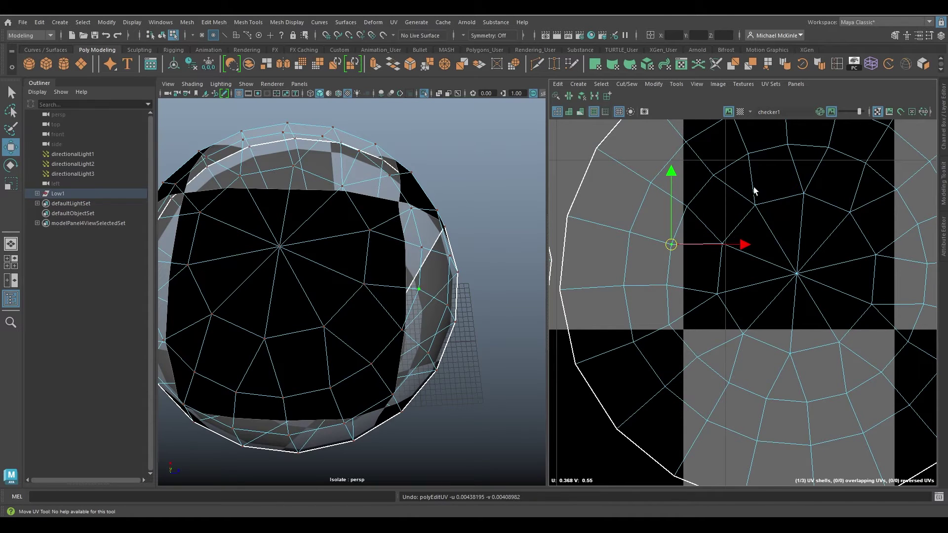
Examine the selected UV beside the black square's edge in the UV Editor and on the cap.
middle_click_drag(798, 332, 794, 312, "alt")
right_click_drag(794, 312, 684, 276, "alt")
middle_click_drag(684, 277, 698, 313, "alt")
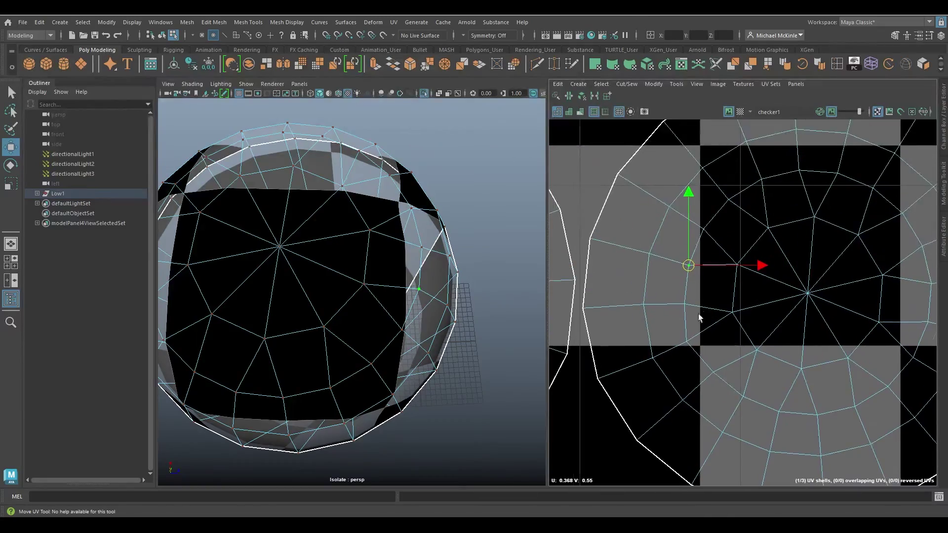
right_click_drag(698, 314, 705, 318, "alt")
left_click_drag(477, 292, 244, 258, "alt")
left_click_drag(306, 261, 334, 303, "alt")
right_click_drag(334, 303, 400, 305, "alt")
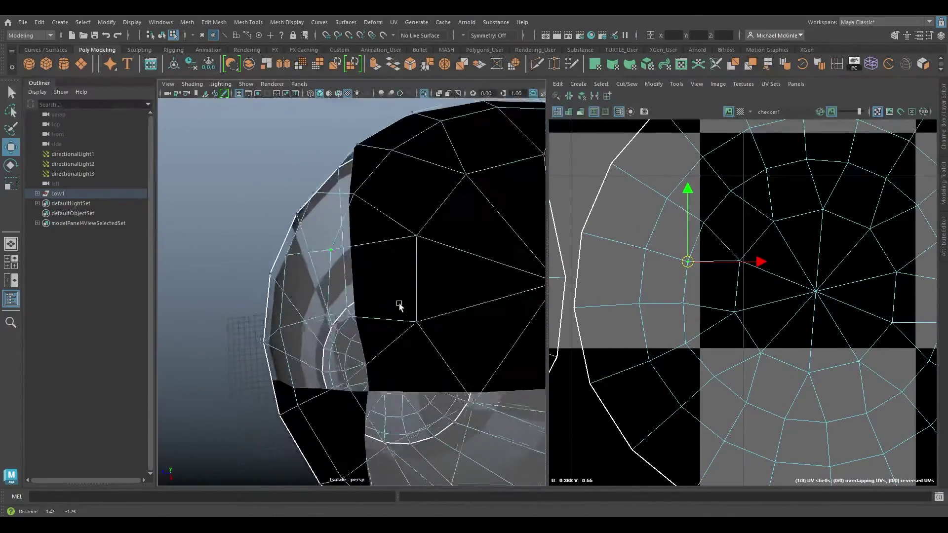
left_click_drag(399, 305, 403, 265, "alt")
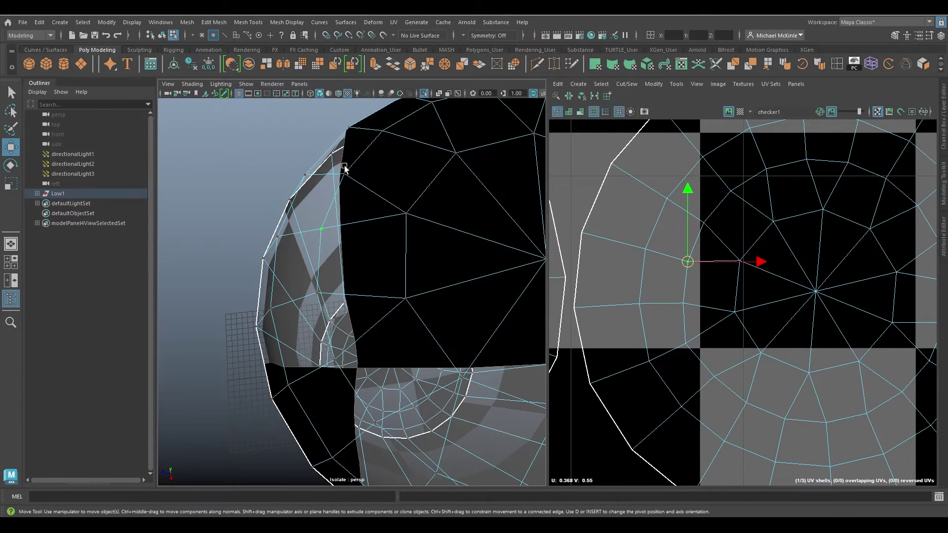
Shift the selected UV away from the black square to about U 0.353 and view the warped checker edge.
left_click_drag(374, 308, 417, 269, "alt")
scroll(728, 240, "up", 3)
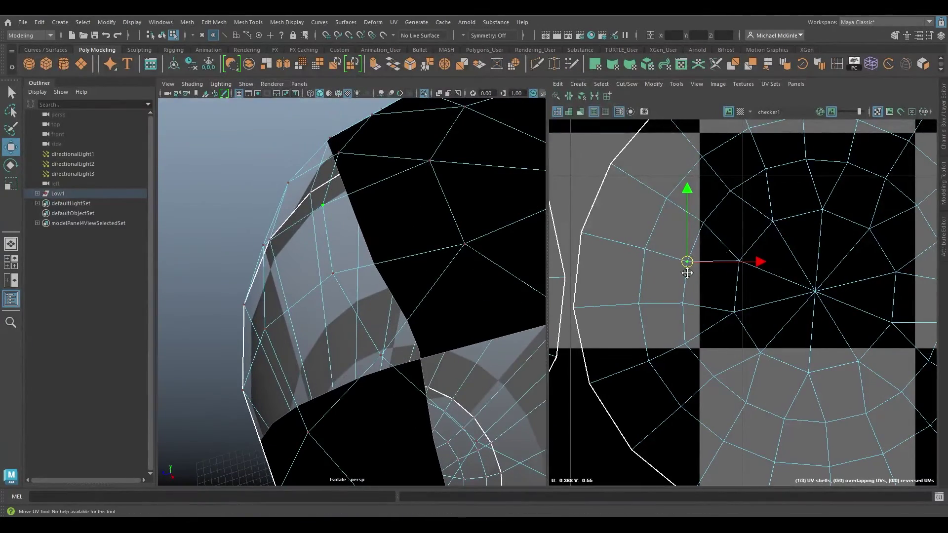
left_click_drag(736, 272, 690, 273)
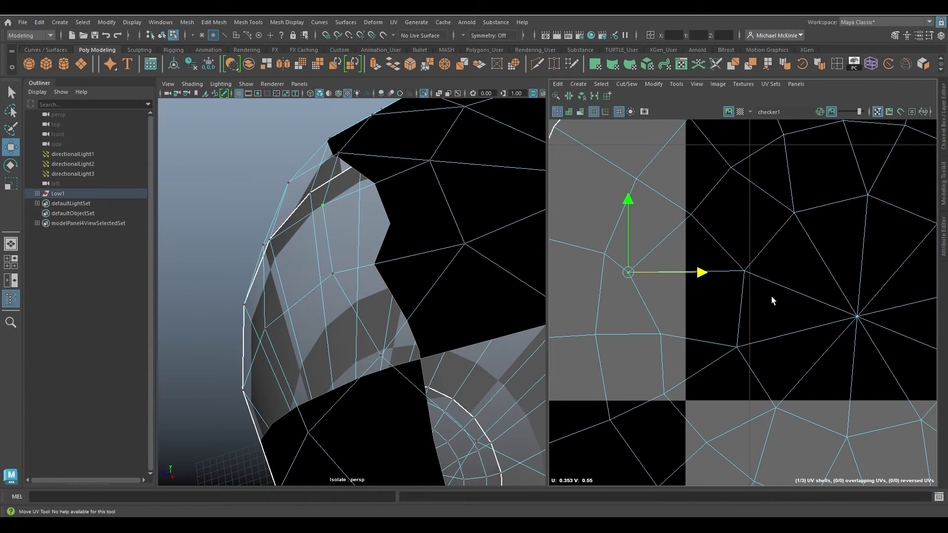
left_click_drag(359, 197, 383, 254, "alt")
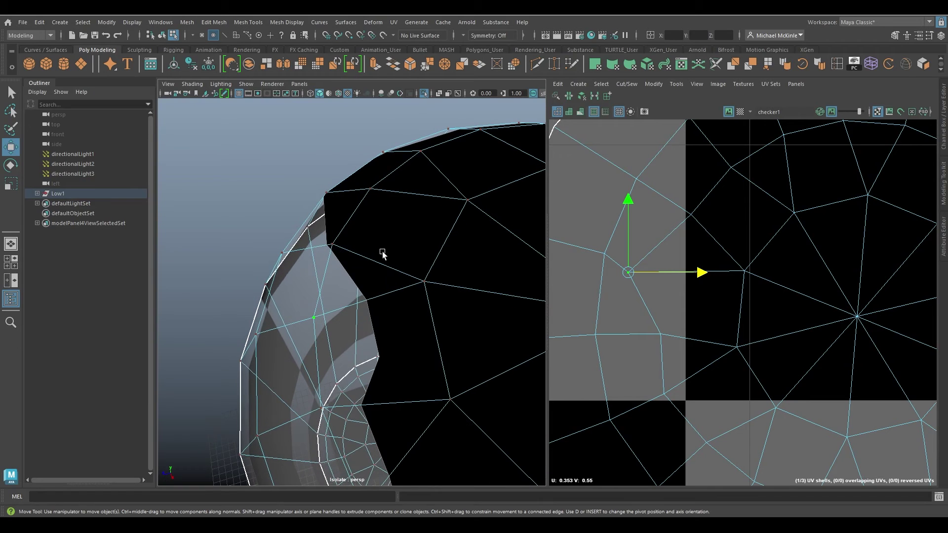
Select the triangular face crossing the checker edge and compare its UV shape with the same face on the cap.
right_click_drag(685, 226, 686, 251)
left_click(690, 255)
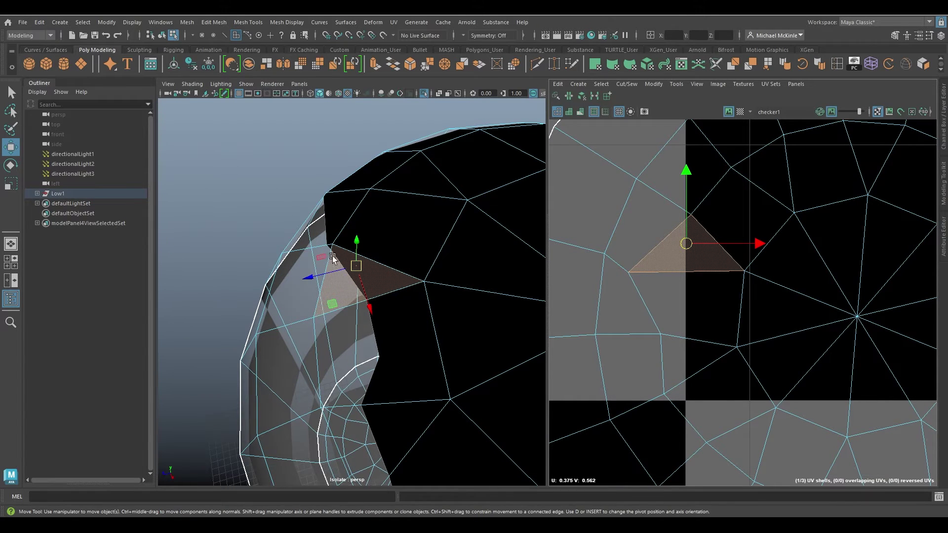
scroll(724, 277, "up", 5)
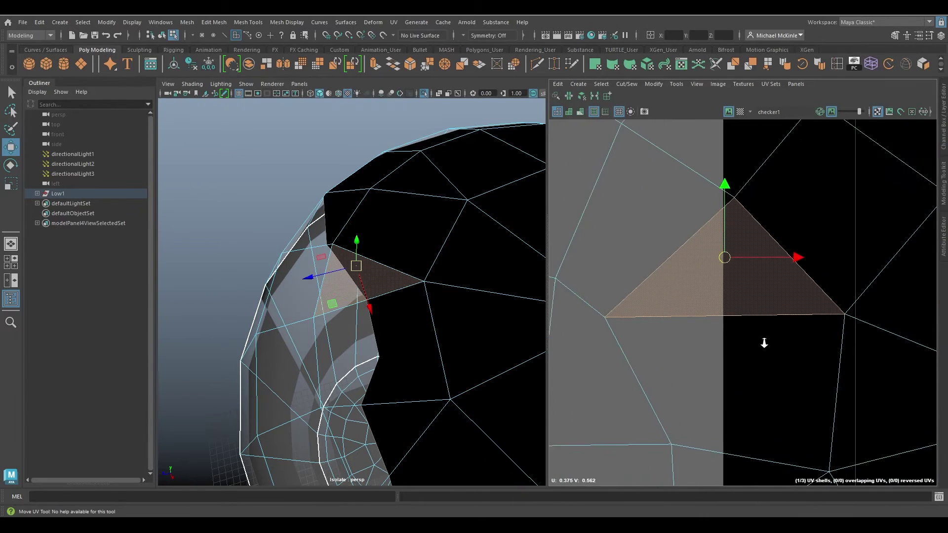
key("q")
left_click_drag(386, 333, 387, 333, "alt")
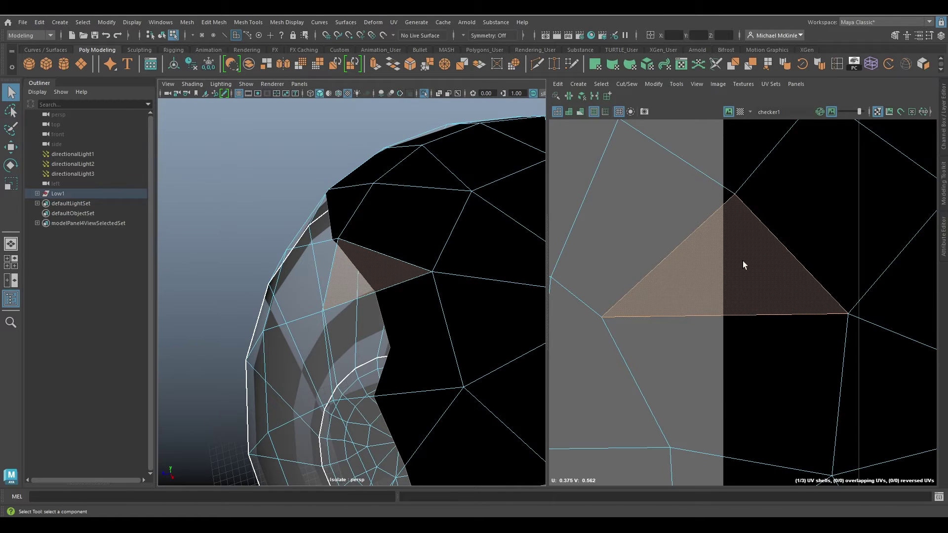
Select the displaced UV again and move it back to about U 0.368, V 0.551.
right_click_drag(743, 261, 774, 263)
key("w")
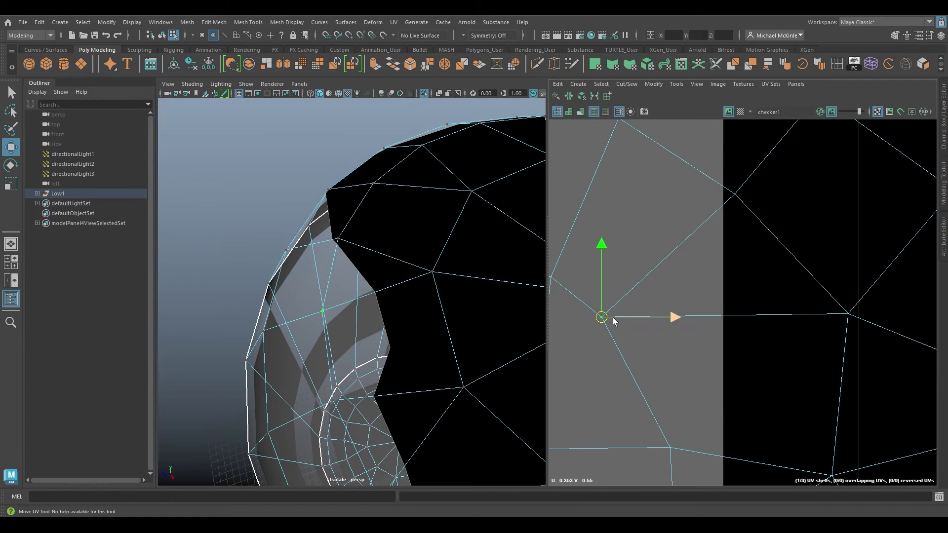
left_click_drag(604, 319, 684, 317)
Compare the upper part of the tank with all its UV shells over the checker texture.
right_click_drag(771, 273, 563, 245, "alt")
middle_click_drag(767, 275, 721, 259, "alt")
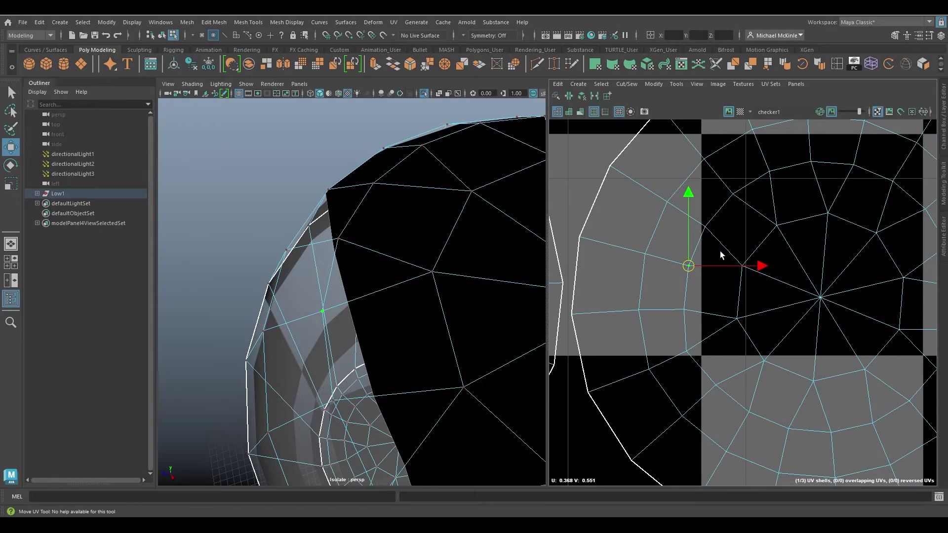
right_click_drag(822, 274, 648, 267, "alt")
middle_click_drag(737, 250, 807, 241, "alt")
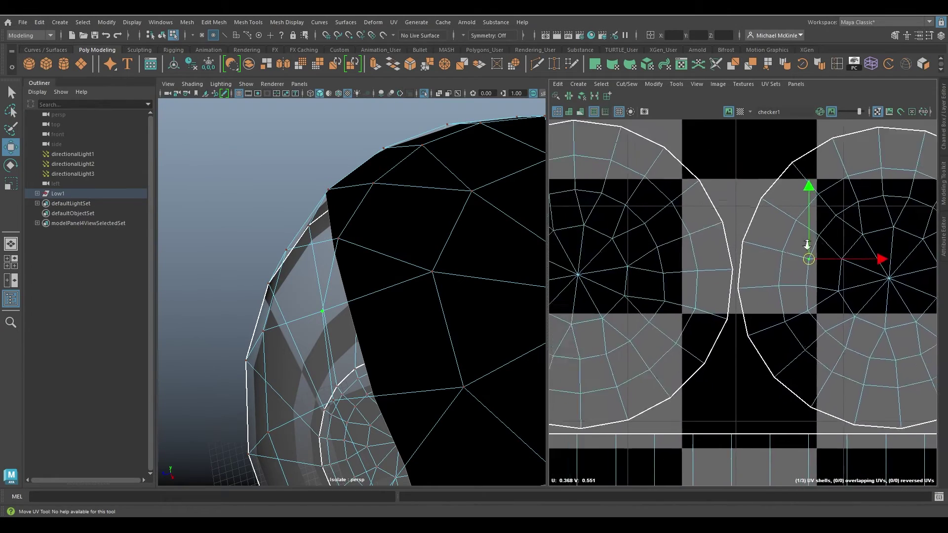
right_click_drag(821, 244, 691, 240, "alt")
middle_click_drag(725, 271, 763, 250, "alt")
right_click_drag(764, 250, 693, 227, "alt")
middle_click_drag(765, 317, 740, 276, "alt")
right_click_drag(785, 260, 642, 247, "alt")
middle_click_drag(788, 259, 757, 272, "alt")
right_click_drag(431, 280, 307, 224, "alt")
middle_click_drag(403, 184, 356, 208, "alt")
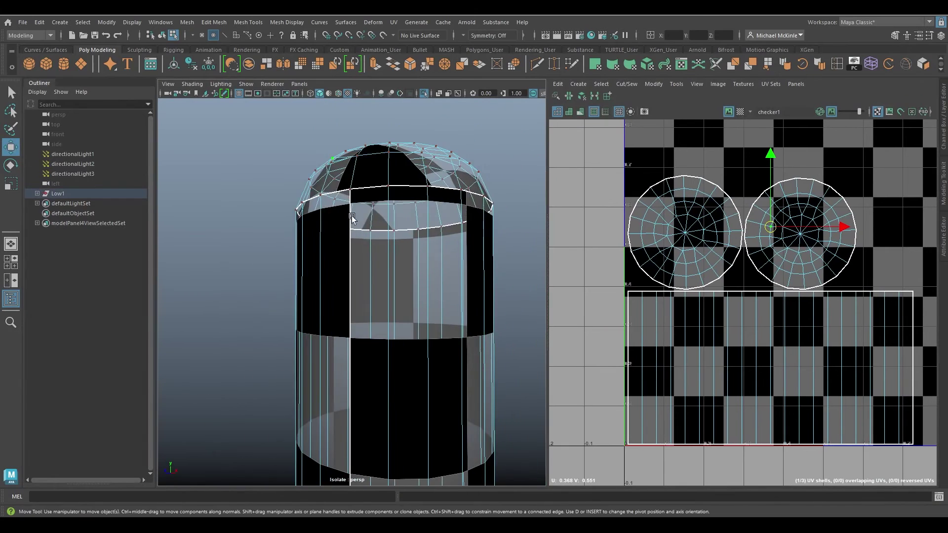
Examine the checker pattern over the whole tank against the layout of its UV shells.
left_click_drag(356, 208, 377, 260, "alt")
middle_click_drag(376, 260, 356, 213, "alt")
left_click_drag(399, 242, 387, 233, "alt")
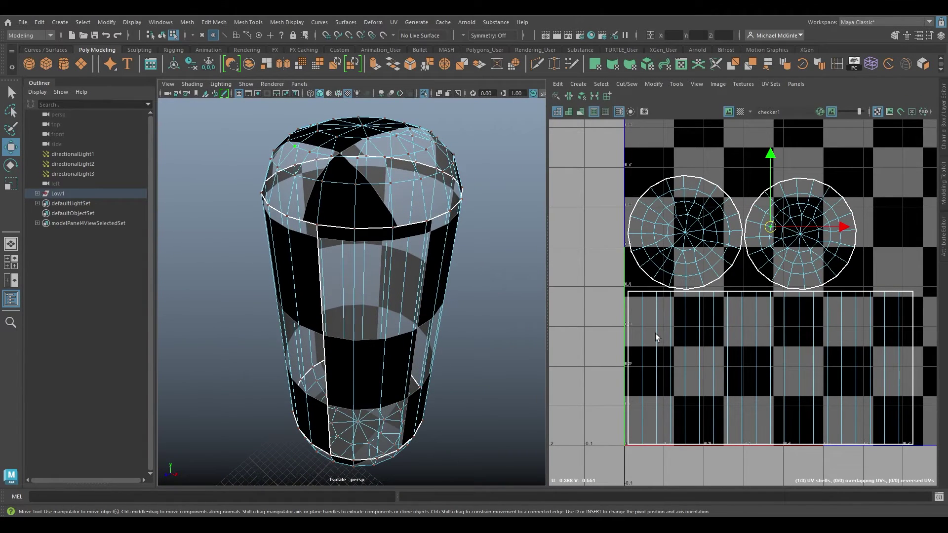
right_click_drag(693, 282, 677, 284, "alt")
middle_click_drag(747, 287, 669, 330, "alt")
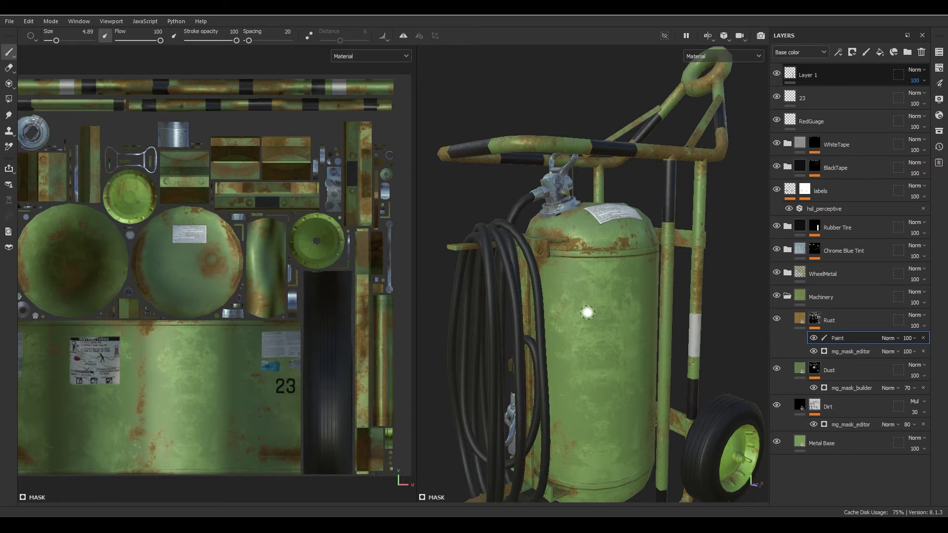
Switch to Substance Painter and paint a loose rust squiggle on the tank body and another across both cap shells in the UV view.
mouse_move(587, 312)
left_mouse_down()
mouse_move(573, 321)
mouse_move(604, 375)
left_mouse_up()
mouse_move(201, 268)
left_mouse_down()
mouse_move(165, 277)
mouse_move(175, 253)
left_mouse_up()
left_click_drag(680, 358, 654, 241, "alt")
left_click_drag(647, 197, 627, 301, "alt")
middle_click_drag(593, 168, 601, 264, "alt")
left_click_drag(601, 265, 600, 316, "alt")
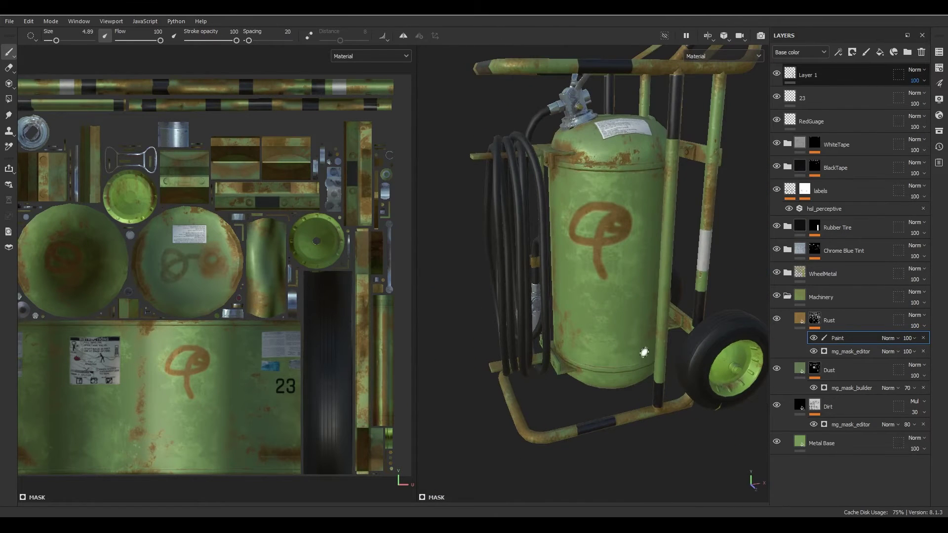
left_click_drag(596, 284, 618, 208, "alt")
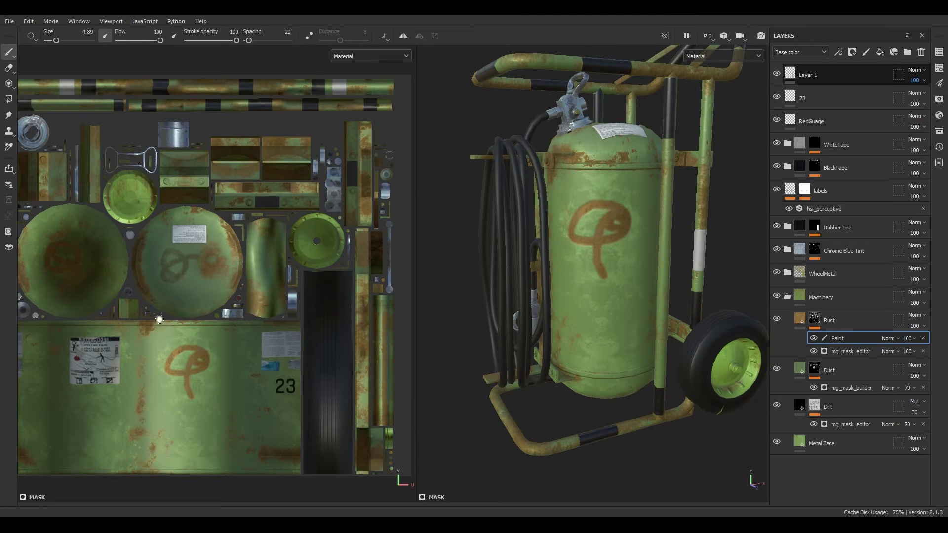
Paint rust outlines around the cap and body shells in the UV view, and undo all the rust strokes.
mouse_move(52, 220)
left_mouse_down()
mouse_move(228, 253)
mouse_move(143, 336)
mouse_move(296, 477)
mouse_move(163, 330)
mouse_move(115, 455)
left_mouse_up()
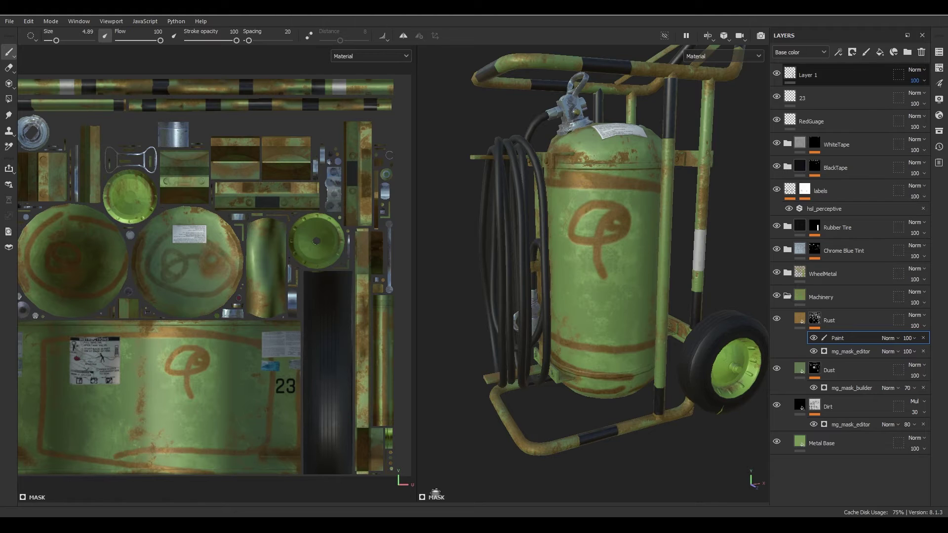
left_click_drag(633, 330, 652, 351, "alt")
key("ctrl+z")
key("ctrl+z")
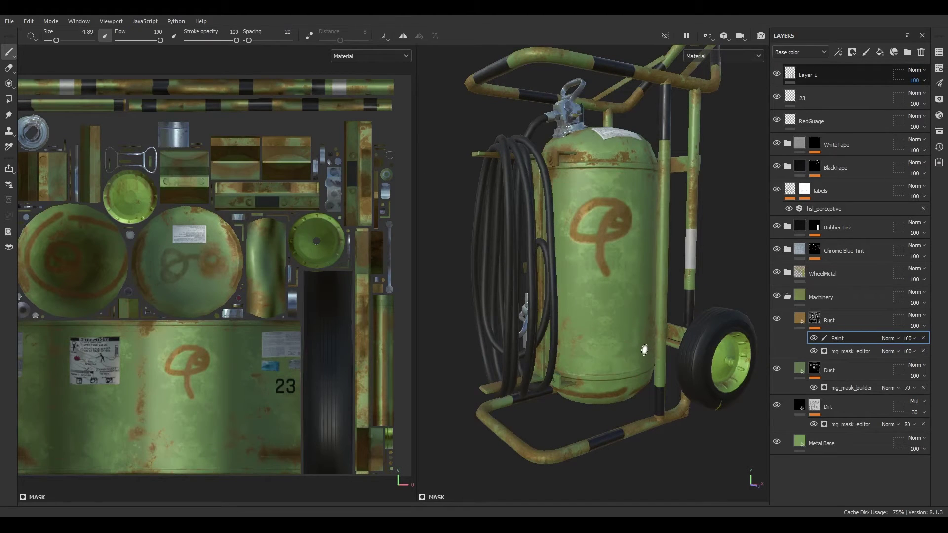
key("ctrl+z")
key("ctrl+z")
key("ctrl+z")
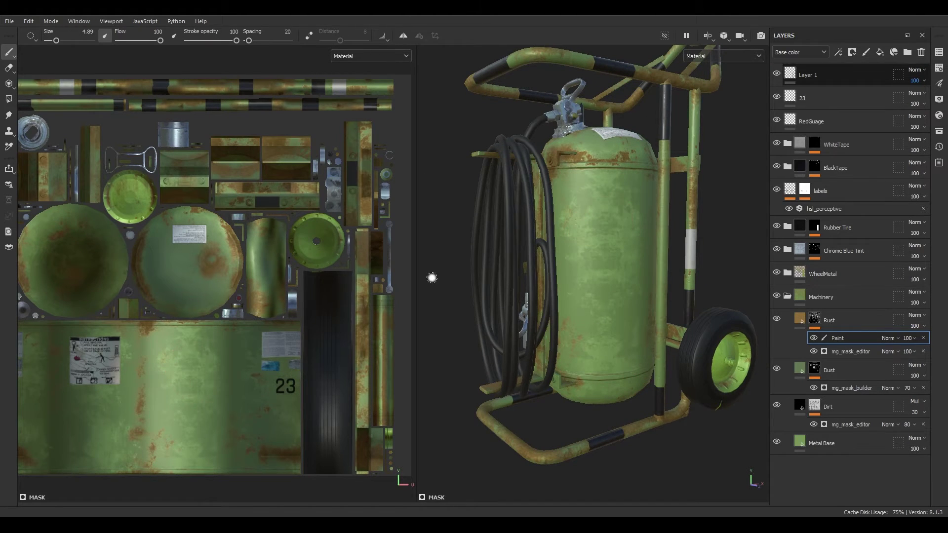
Examine how the painted texture sheet's shells correspond to the parts of the fire extinguisher model.
left_click_drag(706, 217, 563, 276, "alt")
middle_click_drag(281, 250, 198, 244, "alt")
right_click_drag(198, 244, 315, 212, "alt")
middle_click_drag(315, 212, 232, 376, "alt")
middle_click_drag(144, 227, 354, 304, "alt")
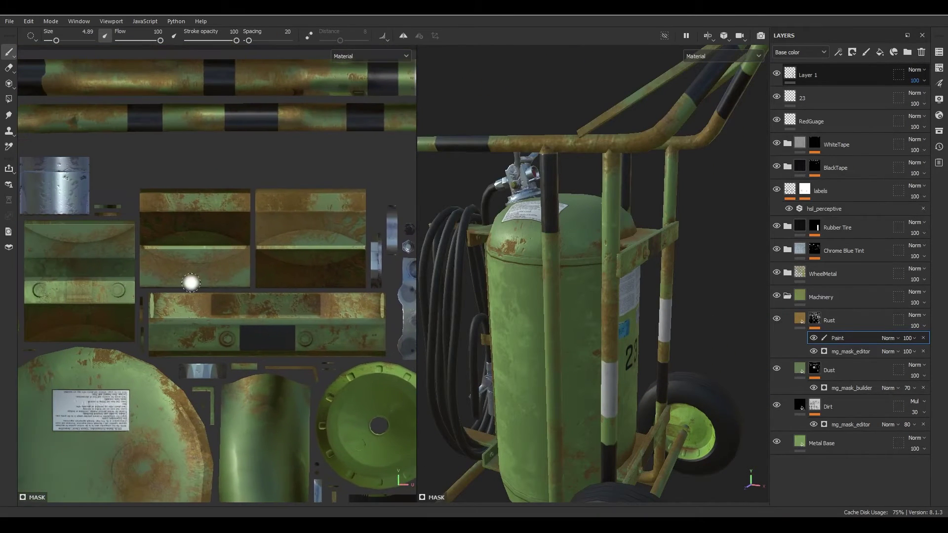
middle_click_drag(85, 271, 292, 282, "alt")
mouse_move(104, 332)
middle_mouse_down("alt")
mouse_move(229, 400)
mouse_move(351, 326)
mouse_move(289, 257)
middle_mouse_up("alt")
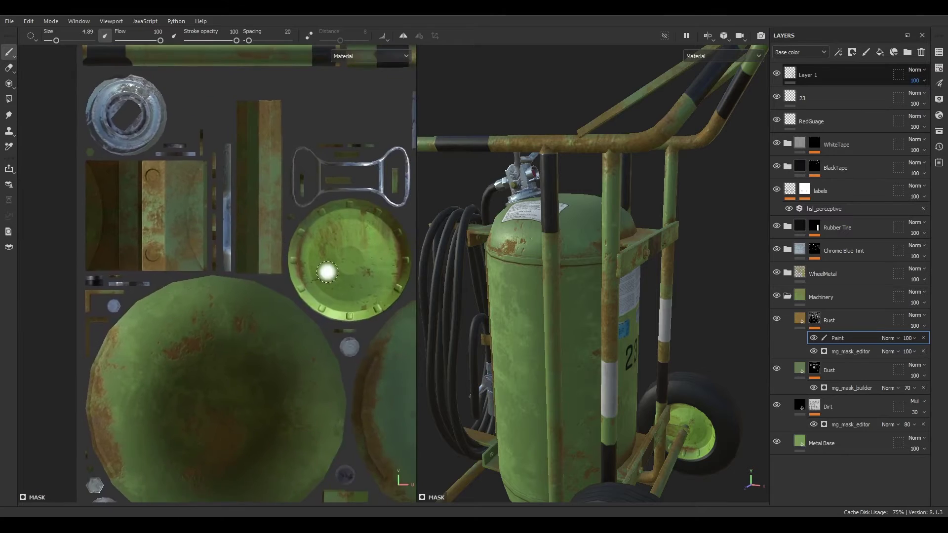
right_click_drag(328, 272, 132, 239, "alt")
middle_click_drag(318, 329, 184, 243, "alt")
right_click_drag(346, 307, 268, 283, "alt")
middle_click_drag(270, 313, 256, 295, "alt")
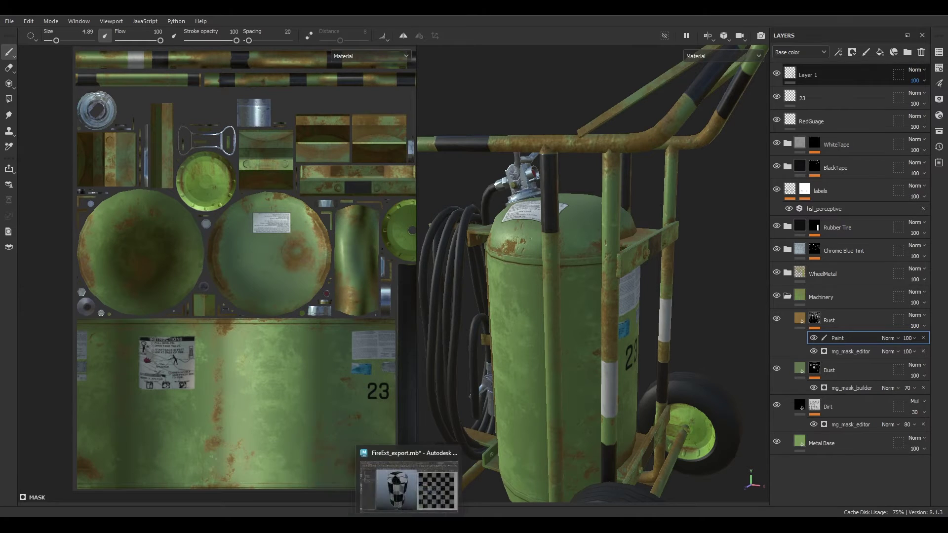
Switch to Maya and stack one cap's UV shell over the other cap's shell at about U 0.155, V 0.539.
left_click(407, 524)
left_click_drag(360, 232, 453, 275, "alt")
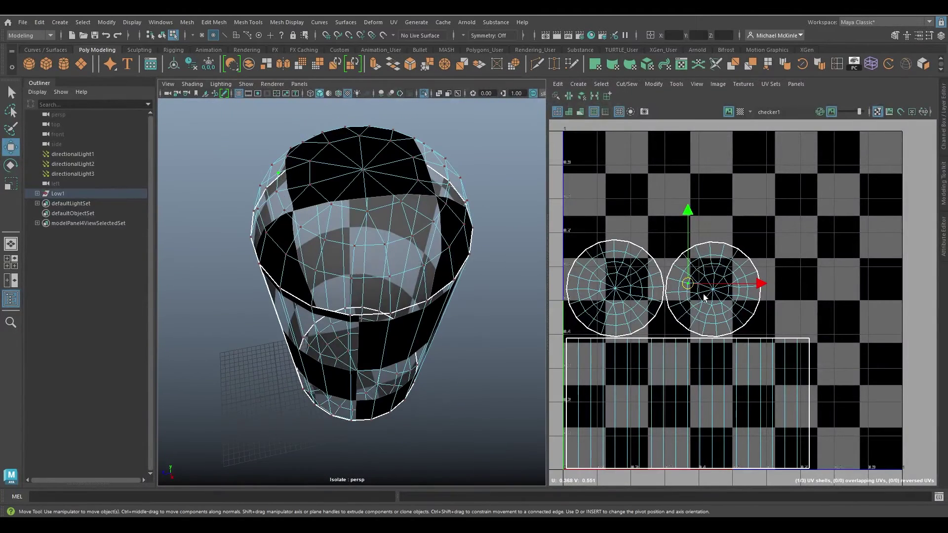
right_click_drag(705, 297, 659, 280)
left_click_drag(784, 289, 687, 289)
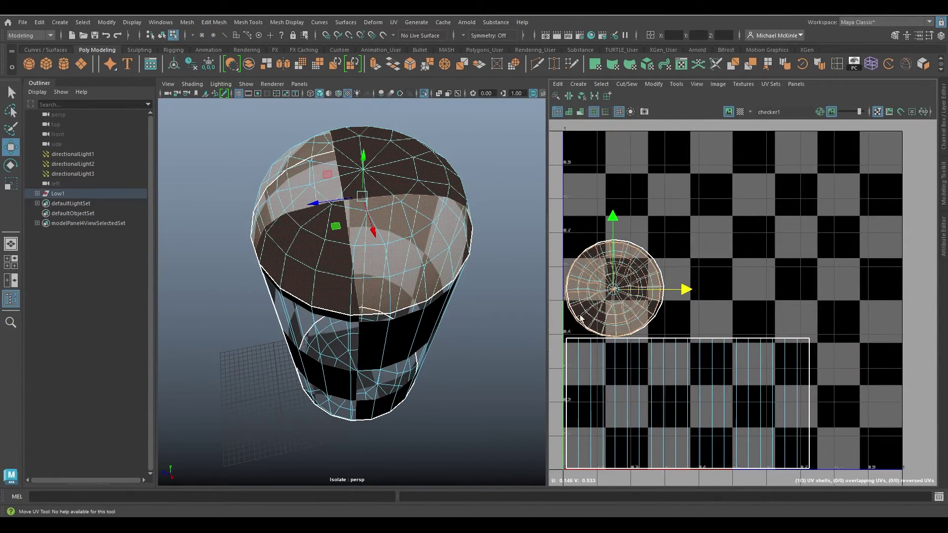
scroll(582, 319, "up", 4)
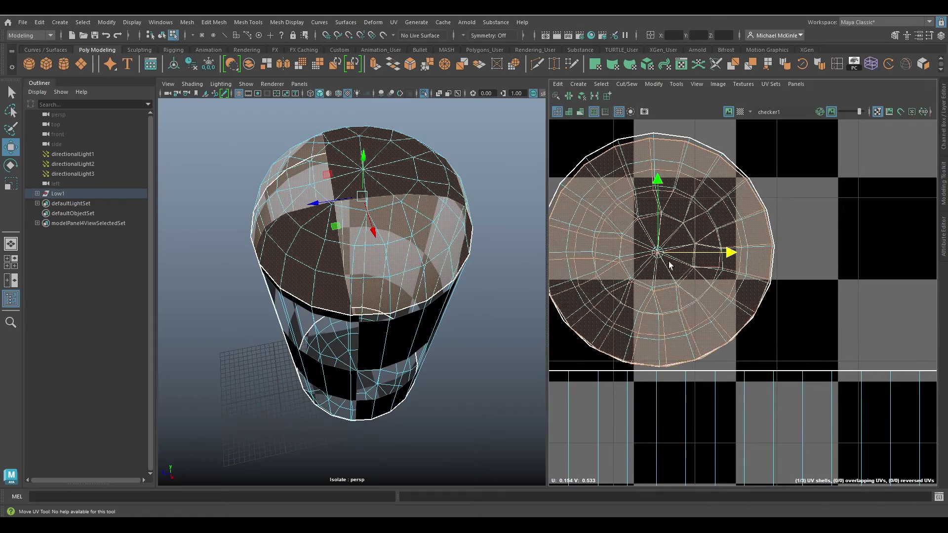
left_click_drag(660, 257, 660, 253)
Deselect the stacked shell and compare the checker pattern on the tank's two end caps.
left_click_drag(420, 318, 378, 221, "alt")
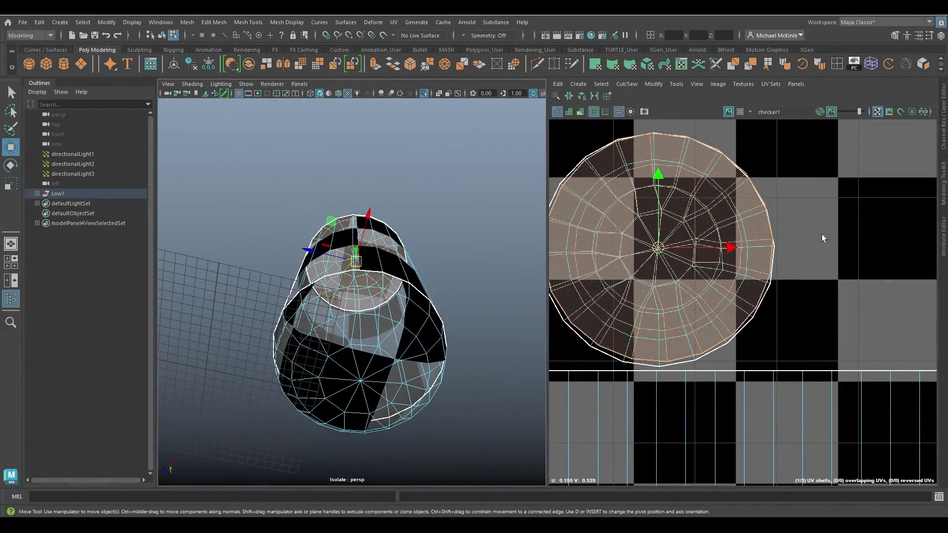
left_click_drag(452, 306, 483, 220, "alt")
left_click(826, 246)
left_click_drag(397, 222, 377, 379, "alt")
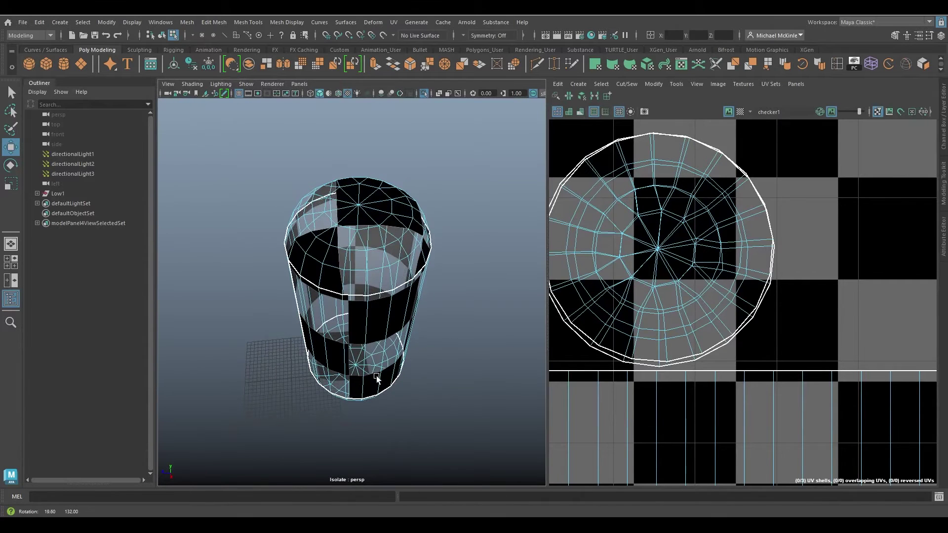
Select the whole tank in object mode and enlarge the perspective view to fill the workspace.
right_click_drag(408, 209, 448, 197)
left_click(421, 236)
left_click_drag(429, 273, 438, 230, "alt")
key("space")
scroll(561, 237, "down", 5)
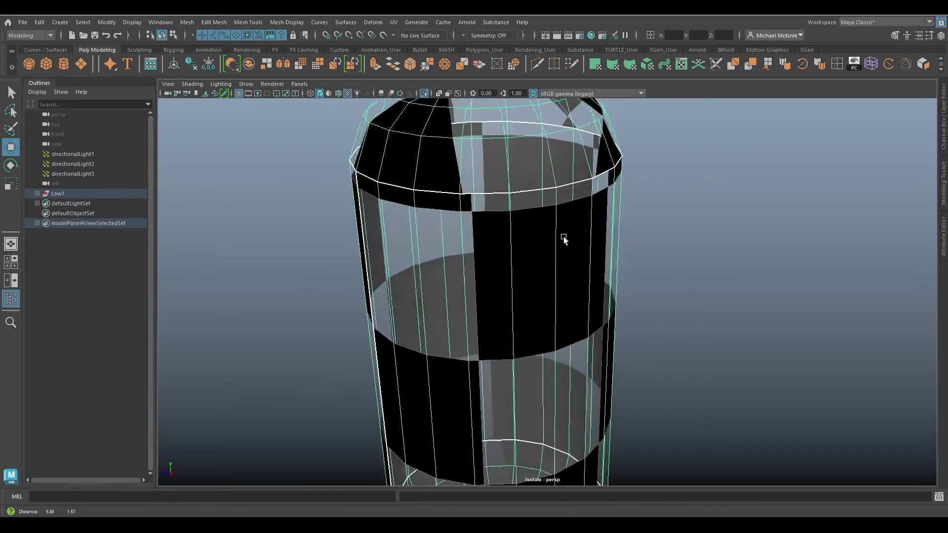
Show the attributes of TestMaterial and break the checker1 connection on its Color.
left_click(943, 235)
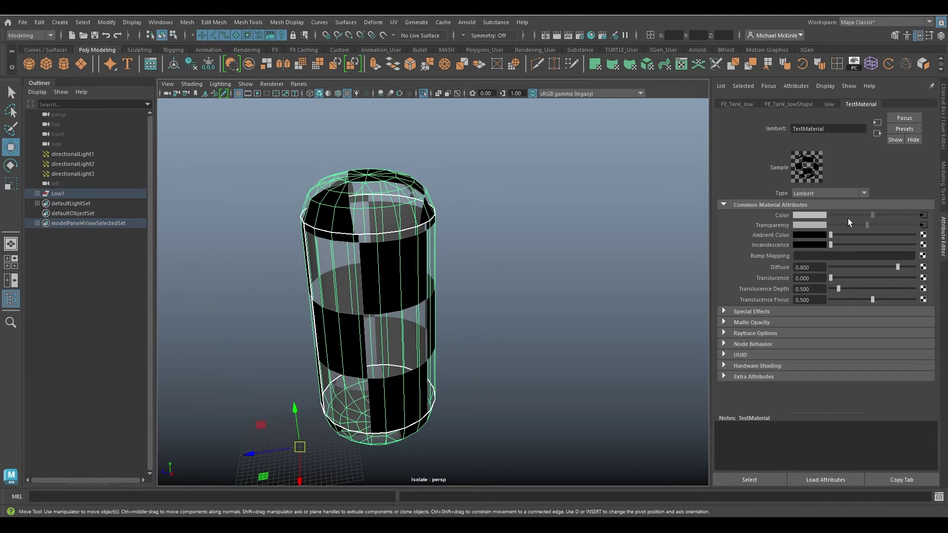
right_click(781, 218)
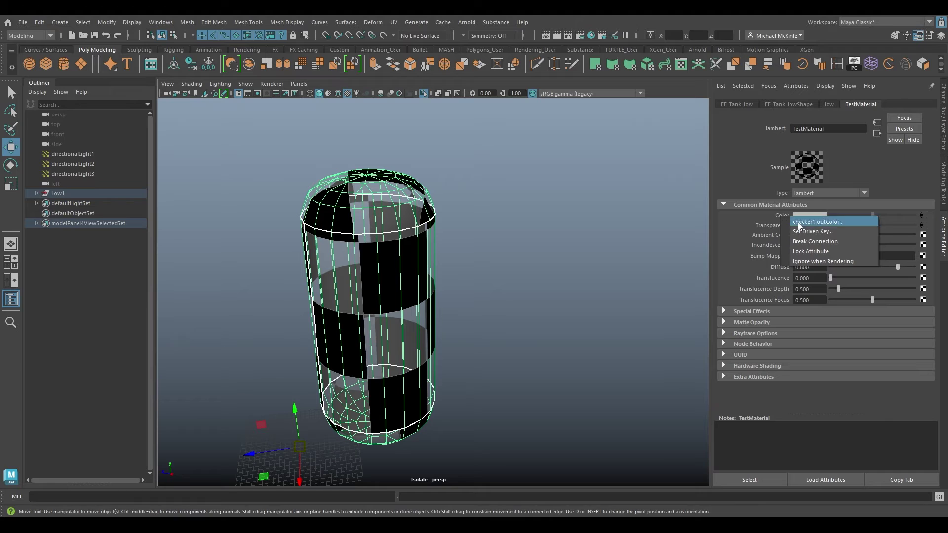
left_click(817, 241)
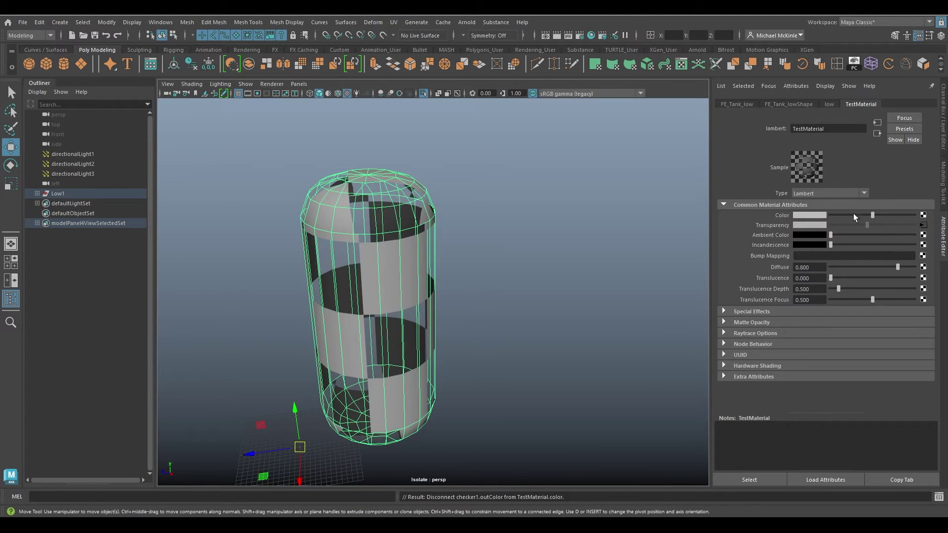
left_click(571, 214)
left_click_drag(466, 212, 503, 264, "alt")
left_click(499, 271)
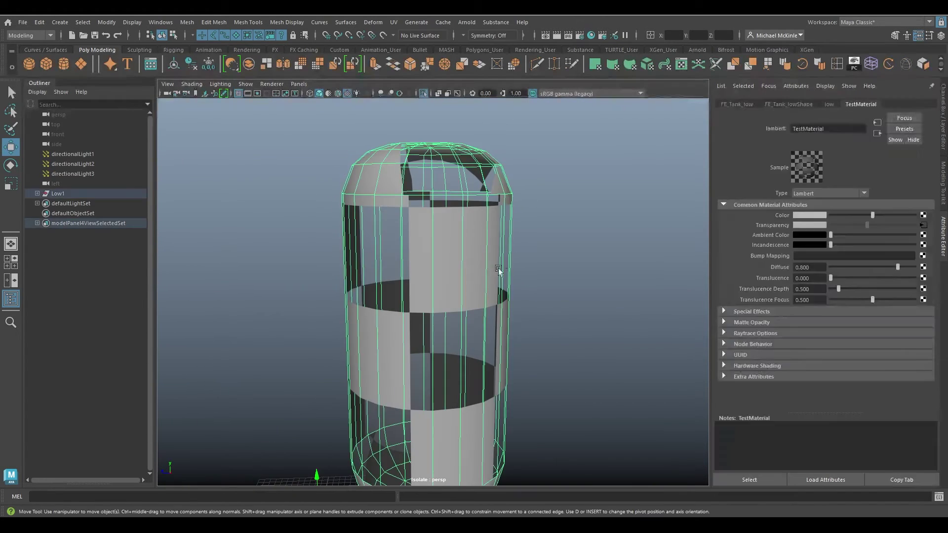
Break the checker2 connection on TestMaterial's Transparency and view the plain tank.
right_click(769, 224)
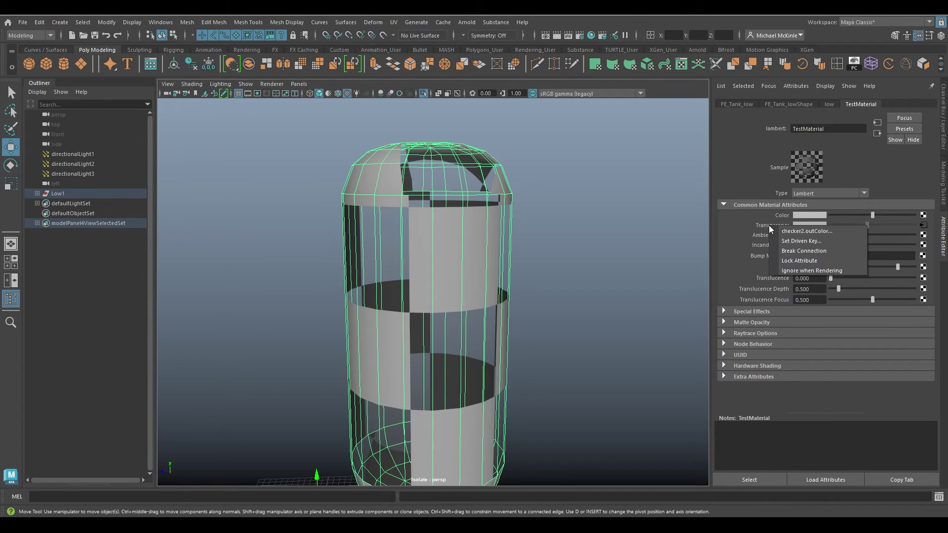
left_click(802, 252)
left_click(570, 260)
left_click_drag(570, 261, 494, 212, "alt")
left_click(459, 241)
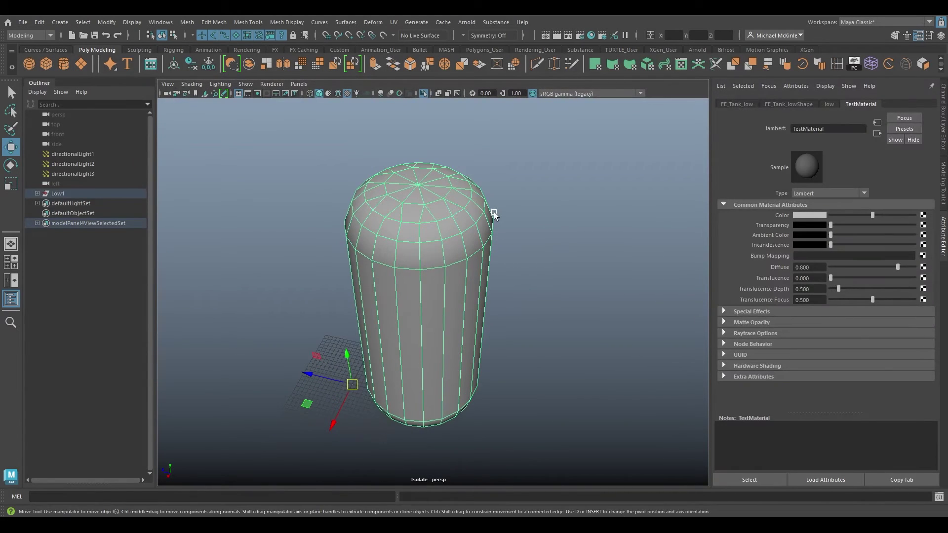
Assign the existing FireExt_Mat material to the tank.
right_click(415, 189)
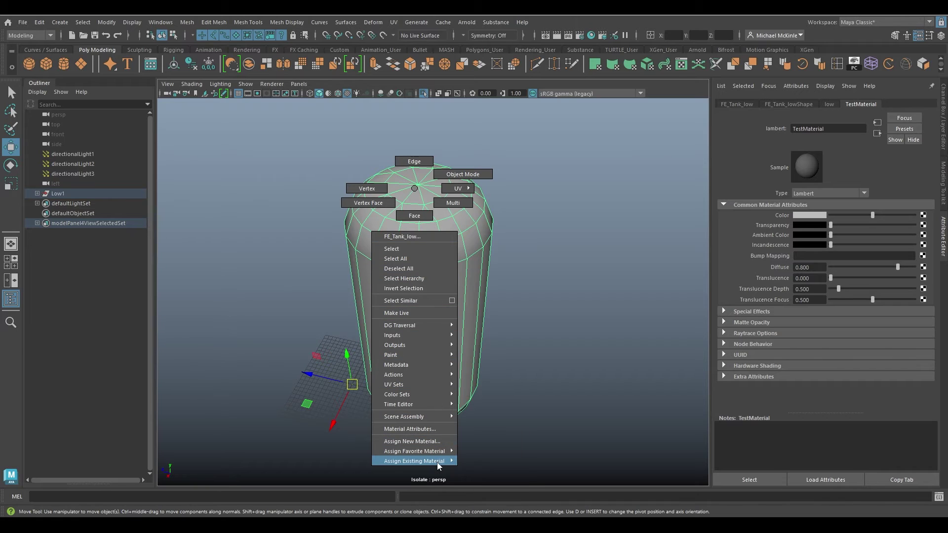
mouse_move(437, 461)
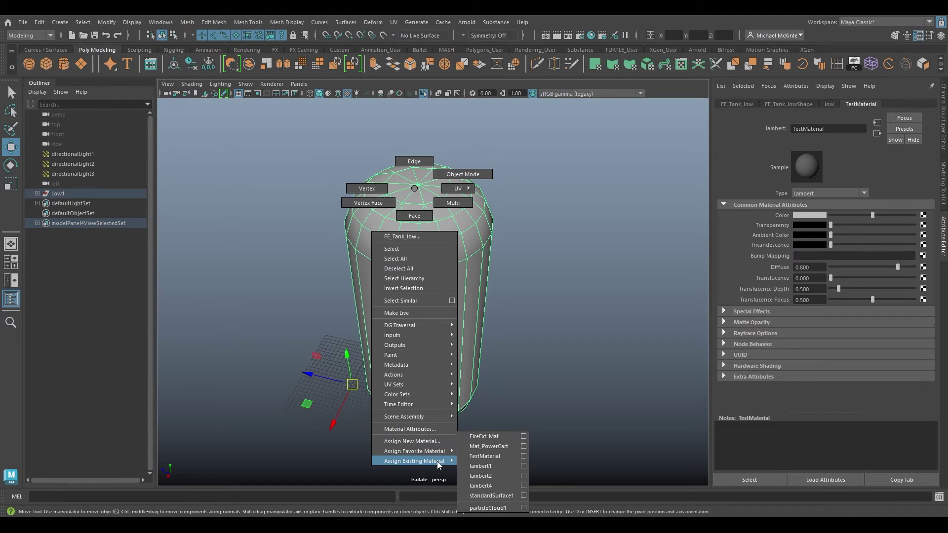
left_click(502, 438)
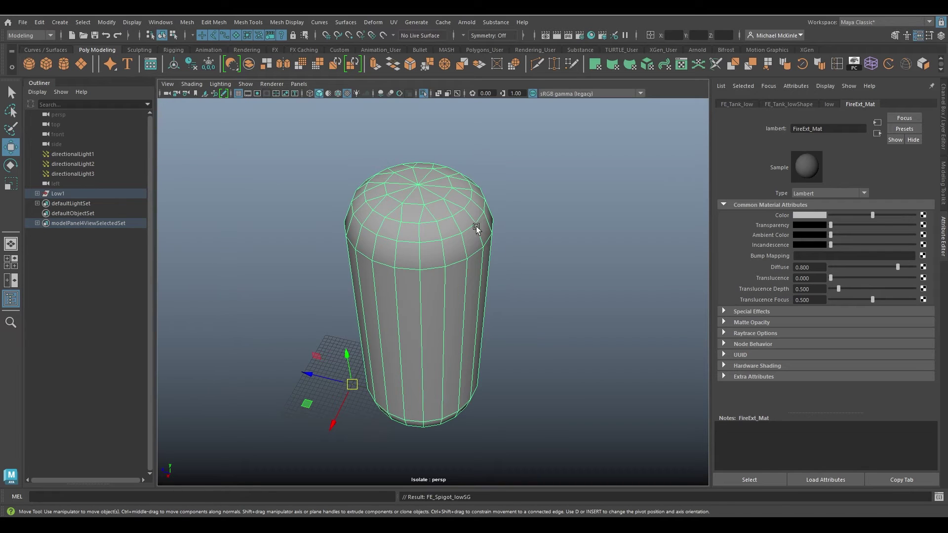
Connect a File texture node to the Color attribute of FireExt_Mat.
left_click(923, 215)
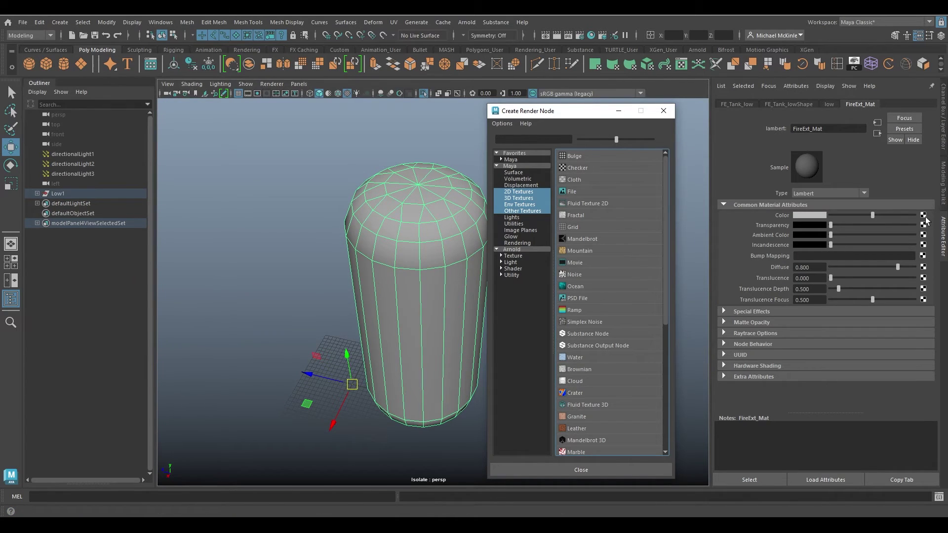
left_click(663, 110)
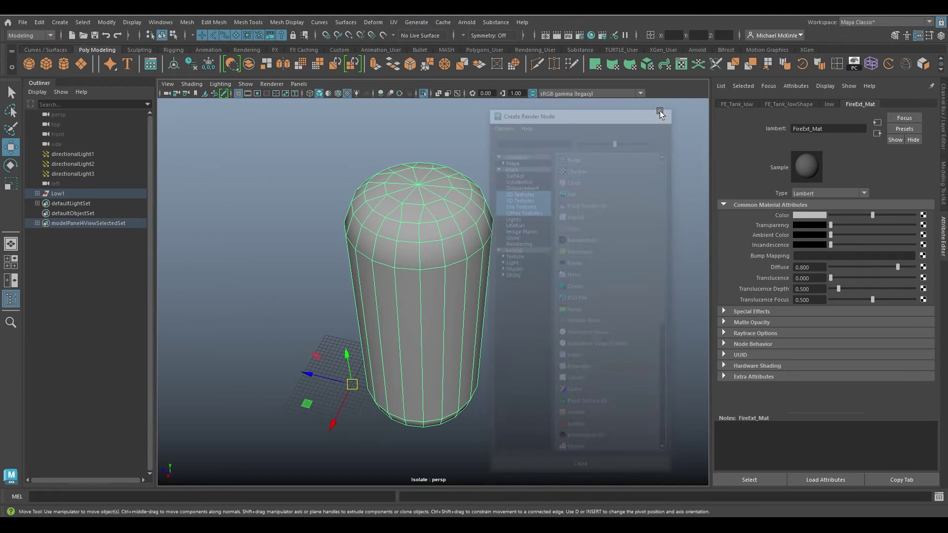
left_click(924, 216)
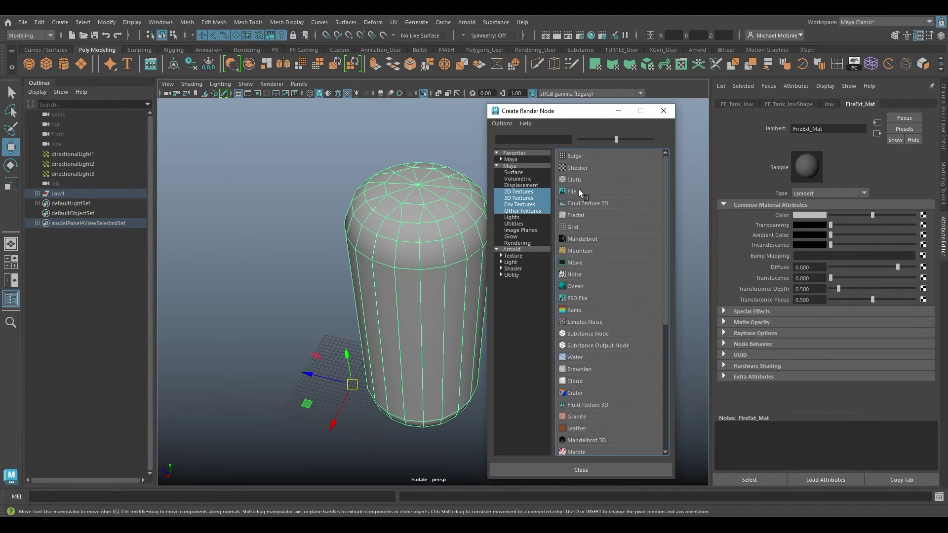
left_click(593, 191)
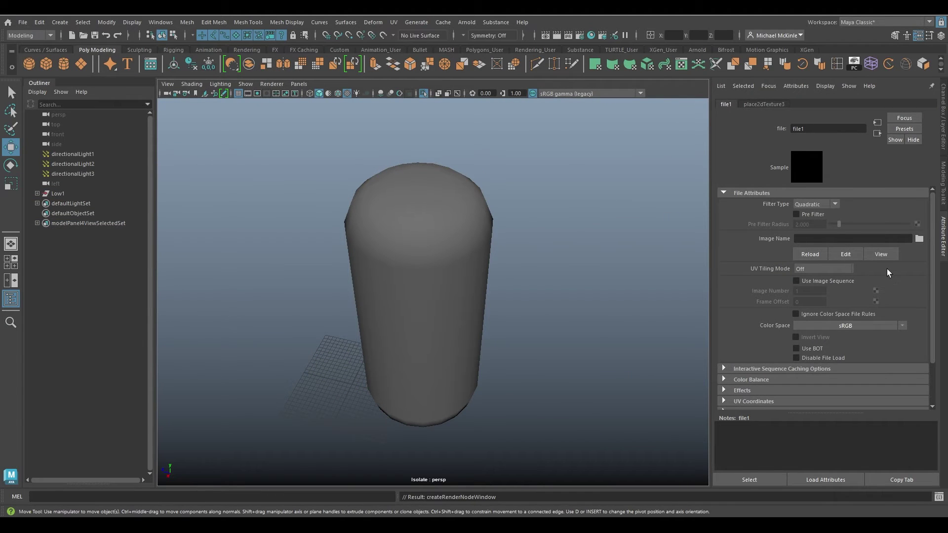
Browse for the file texture's image, going up to the D:\ArtFiles folder.
left_click(918, 239)
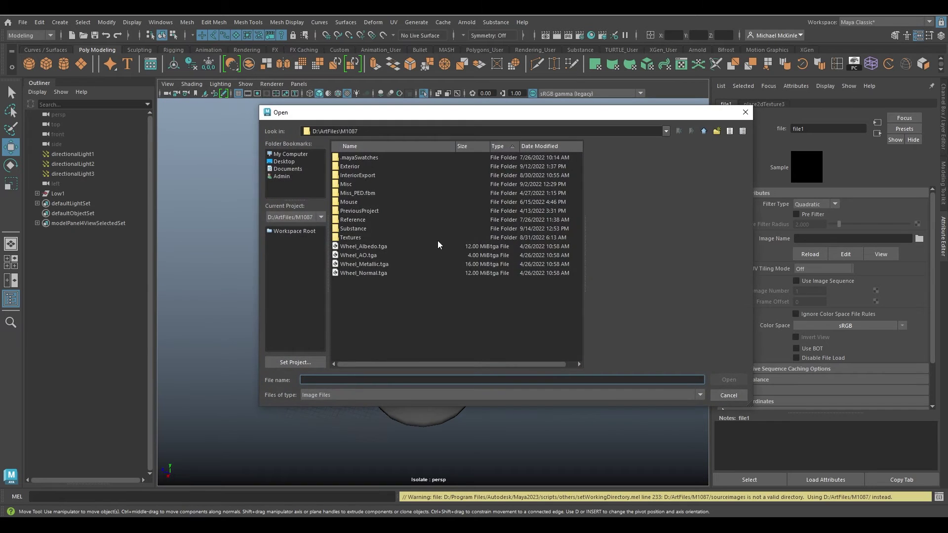
left_click(704, 131)
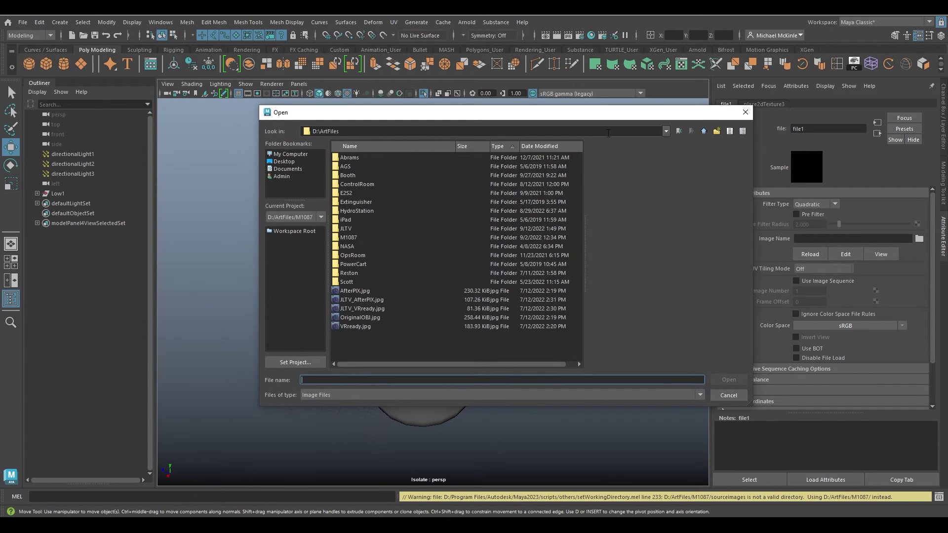
Browse to the Extinguisher sourceimages folder and preview the FireExt diffuse, AO, normal and MR texture files.
double_click(348, 202)
double_click(360, 264)
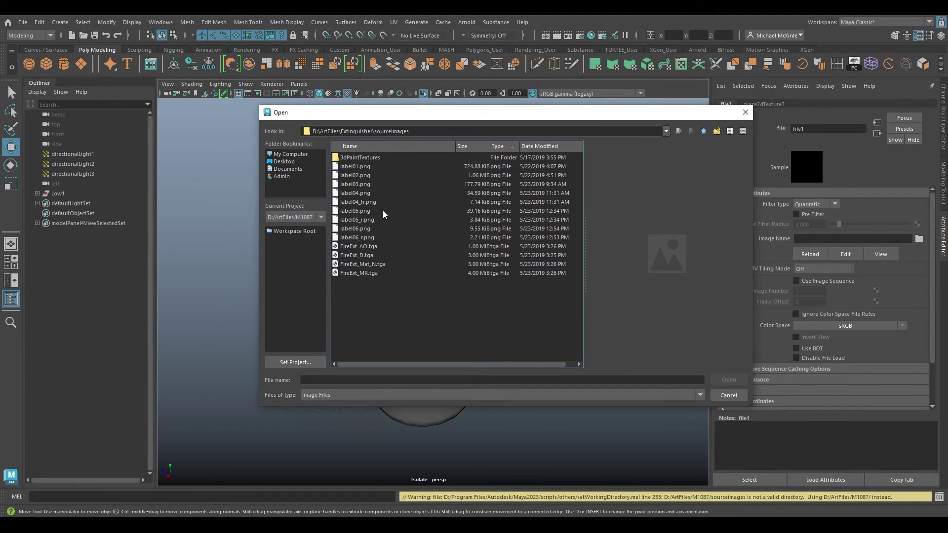
left_click(357, 255)
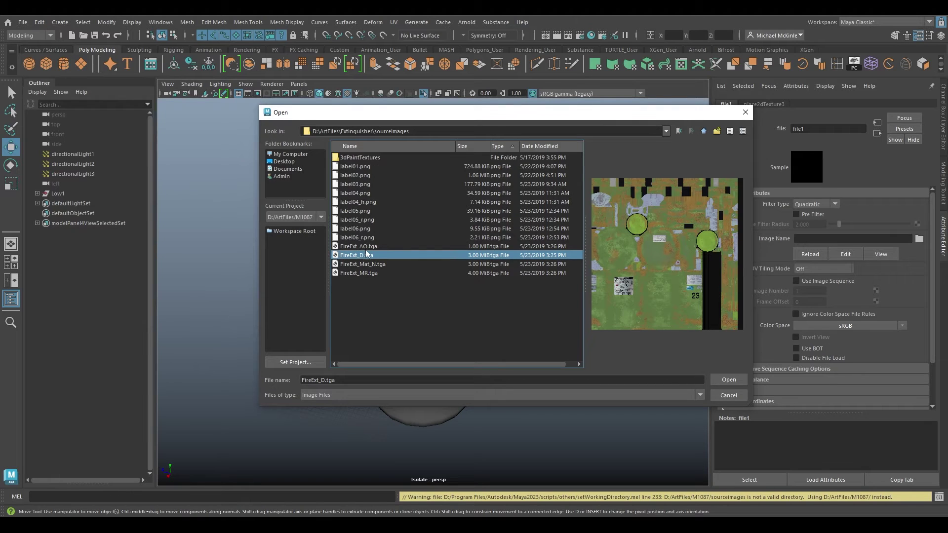
left_click(366, 247)
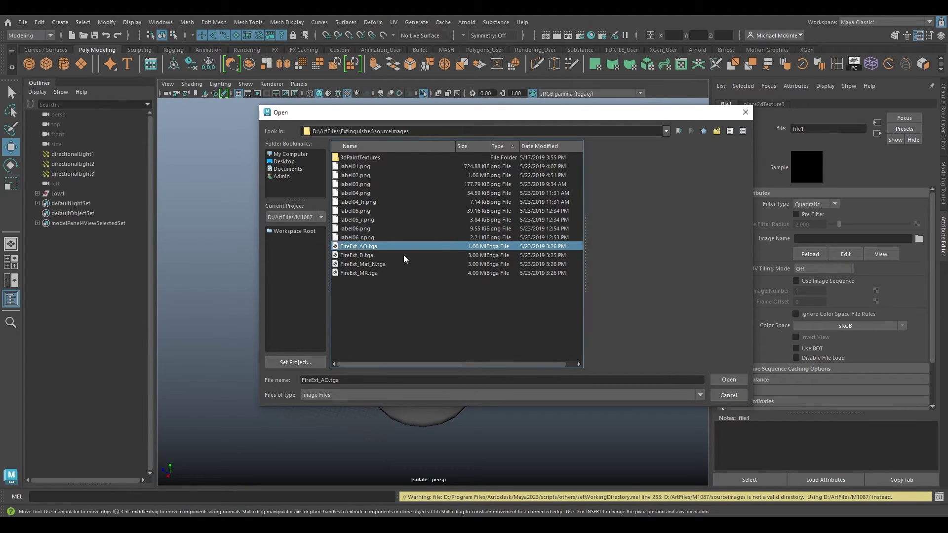
left_click(372, 265)
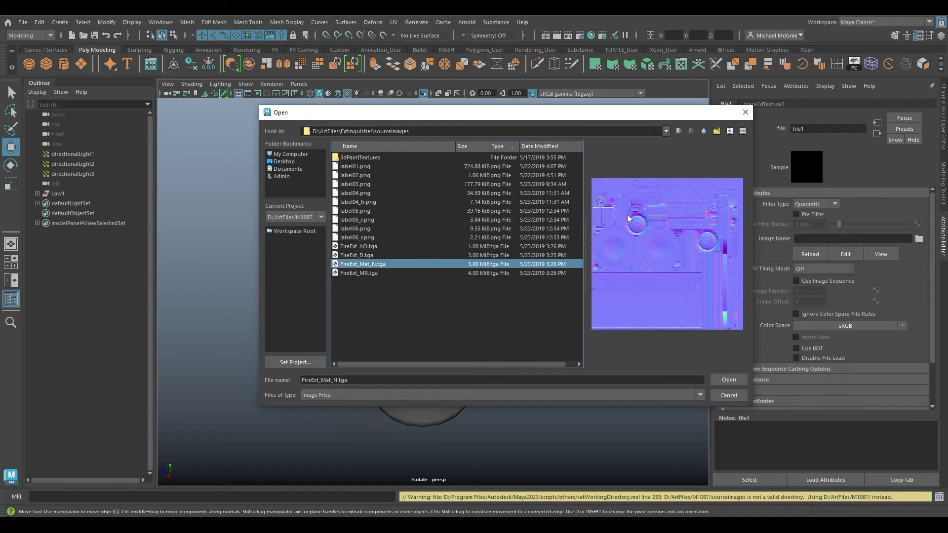
left_click(365, 274)
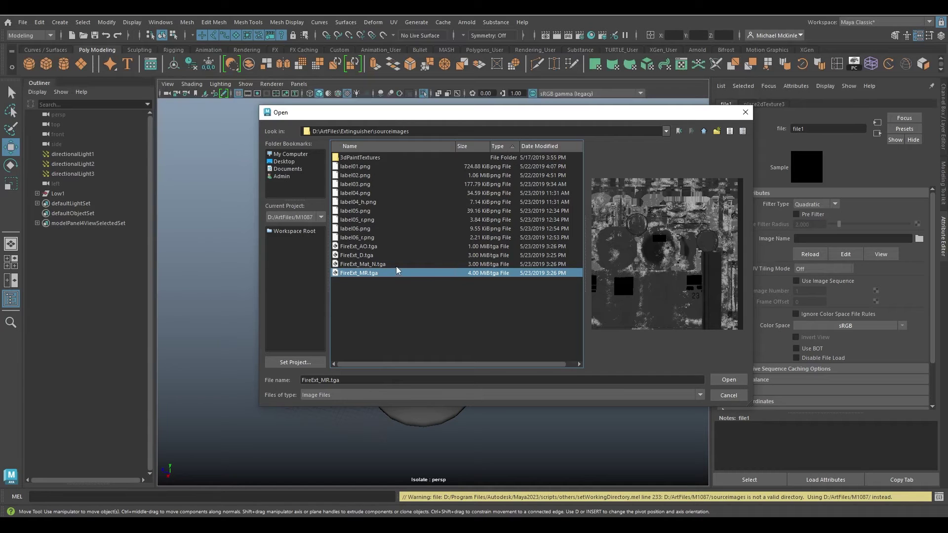
Load FireExt_D.tga as the image of the tank material's file texture.
left_click(359, 256)
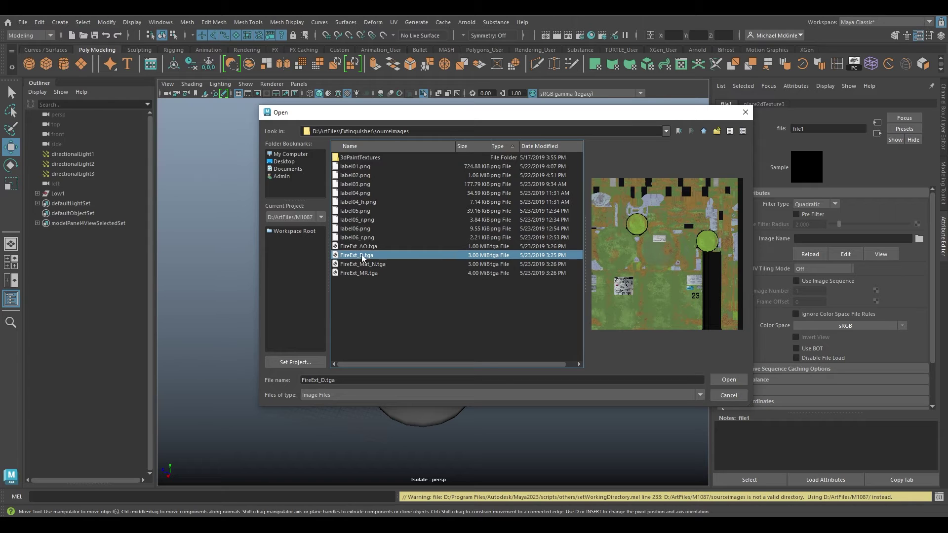
left_click(725, 381)
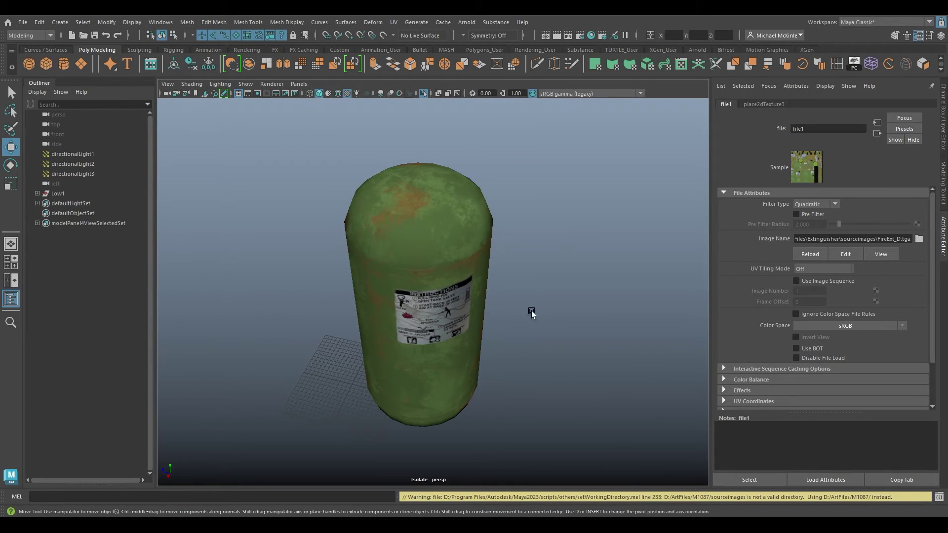
left_click_drag(534, 315, 444, 294, "alt")
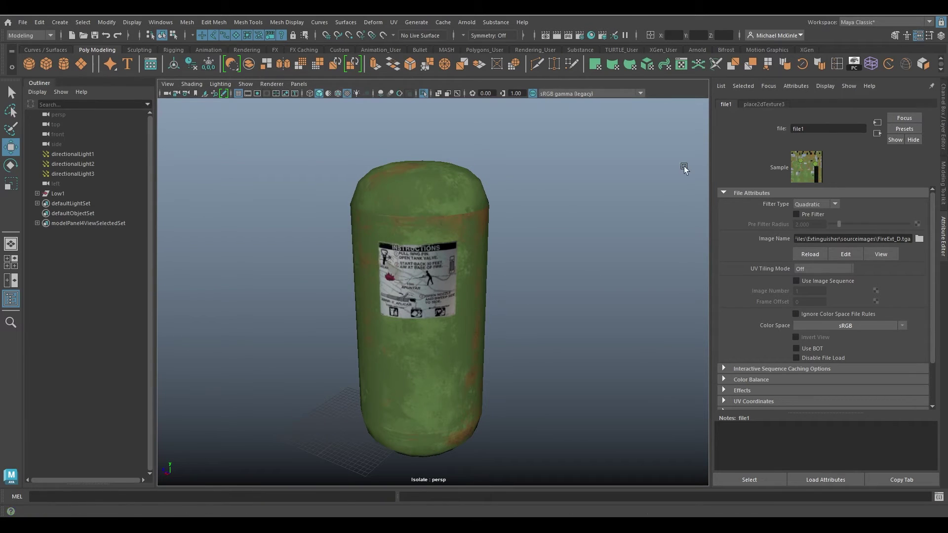
Show the tank's UVs in a UV editor beside the perspective view and brighten the dimmed background texture.
key("space")
left_click(308, 259)
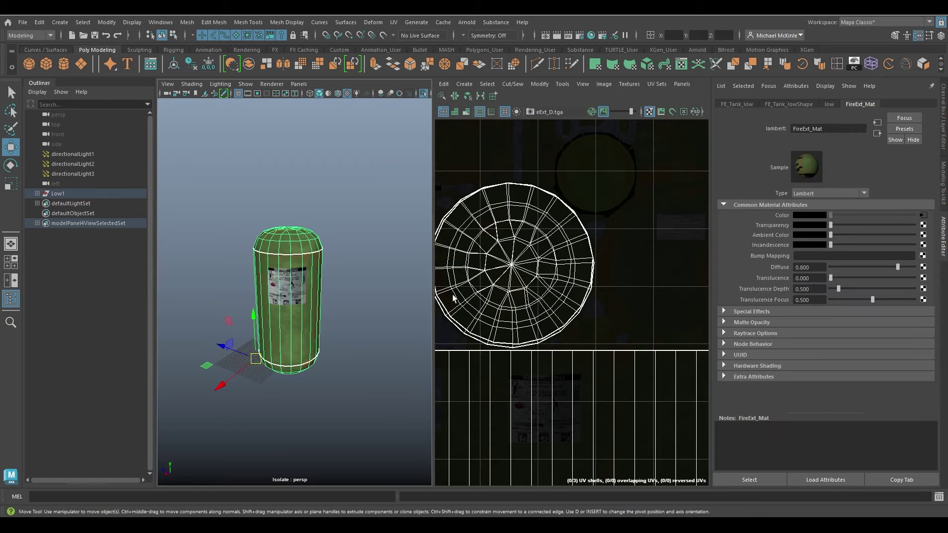
middle_click_drag(453, 299, 510, 281, "alt")
right_click_drag(509, 282, 465, 250, "alt")
middle_click_drag(620, 230, 510, 239, "alt")
right_click_drag(651, 212, 598, 254, "alt")
middle_click_drag(599, 257, 596, 233, "alt")
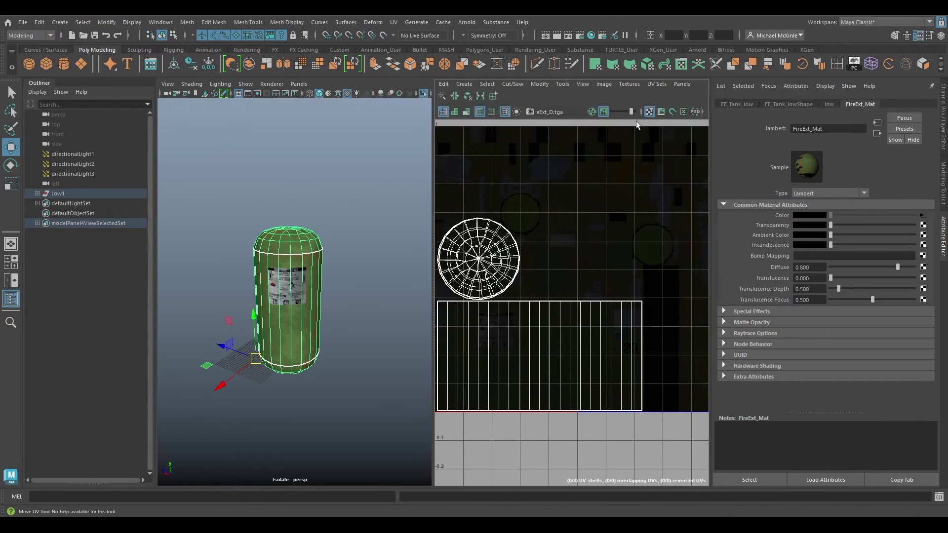
mouse_move(631, 112)
left_mouse_down()
mouse_move(615, 108)
mouse_move(622, 111)
left_mouse_up()
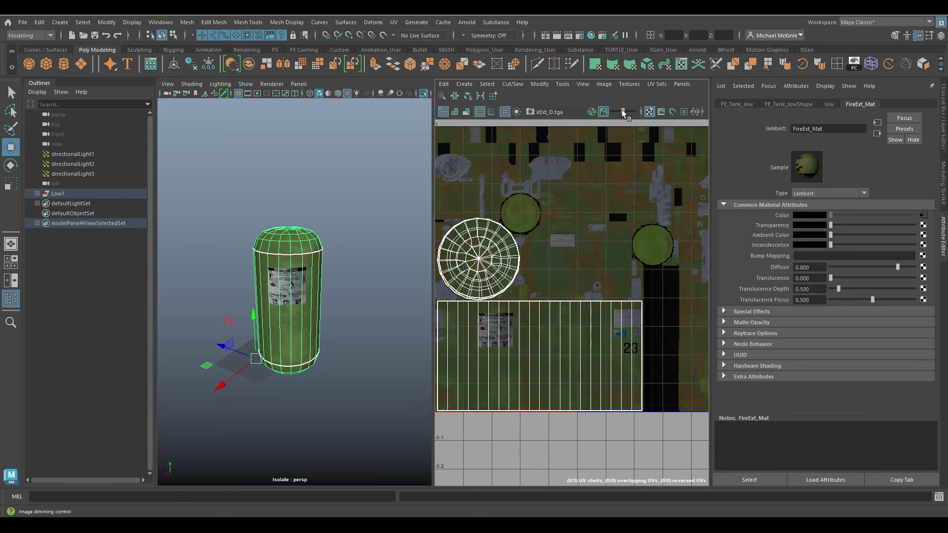
Move the top cap's UV shell off the stacked bottom cap shell onto the small text label in the texture.
middle_click_drag(545, 268, 589, 273, "alt")
right_click_drag(590, 273, 716, 292, "alt")
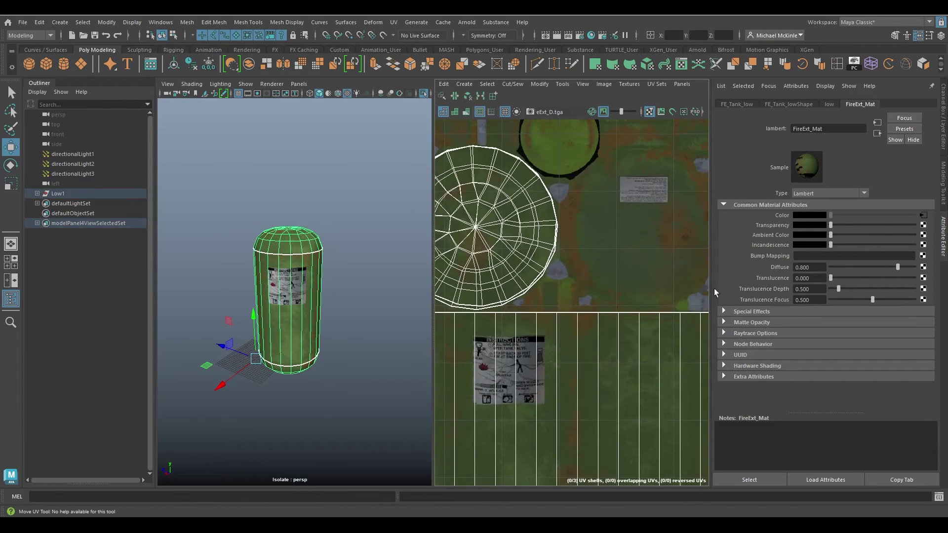
right_click(560, 224)
right_click_drag(560, 225, 518, 216)
left_click(532, 243)
middle_click_drag(581, 280, 741, 279)
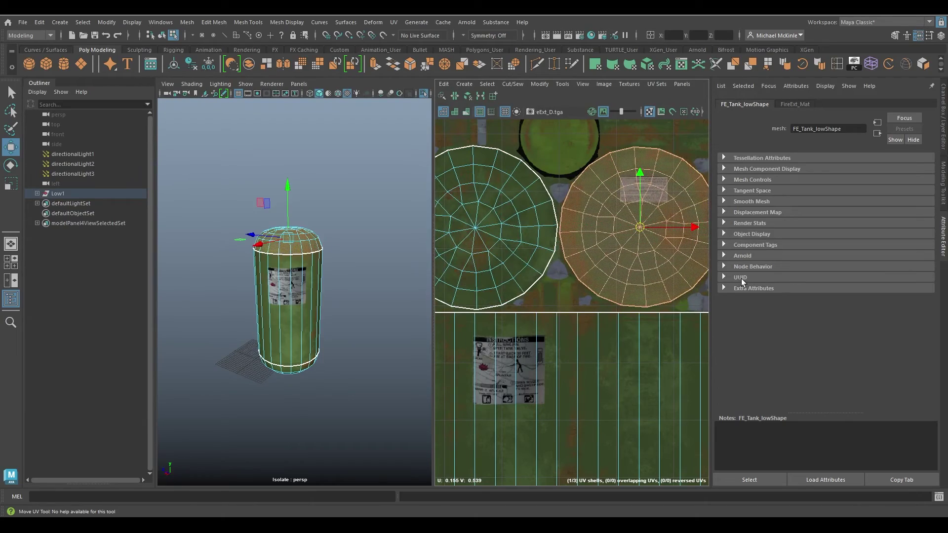
left_click_drag(298, 238, 277, 271, "alt")
right_click_drag(277, 272, 343, 275, "alt")
left_click_drag(343, 275, 213, 277, "alt")
left_click(374, 373)
left_click_drag(374, 373, 346, 262, "alt")
right_click_drag(346, 262, 320, 313, "alt")
left_click_drag(336, 247, 332, 368, "alt")
Move the bottom cap's UV shell onto the top cap's shell so both caps share the small text label.
left_click(469, 254)
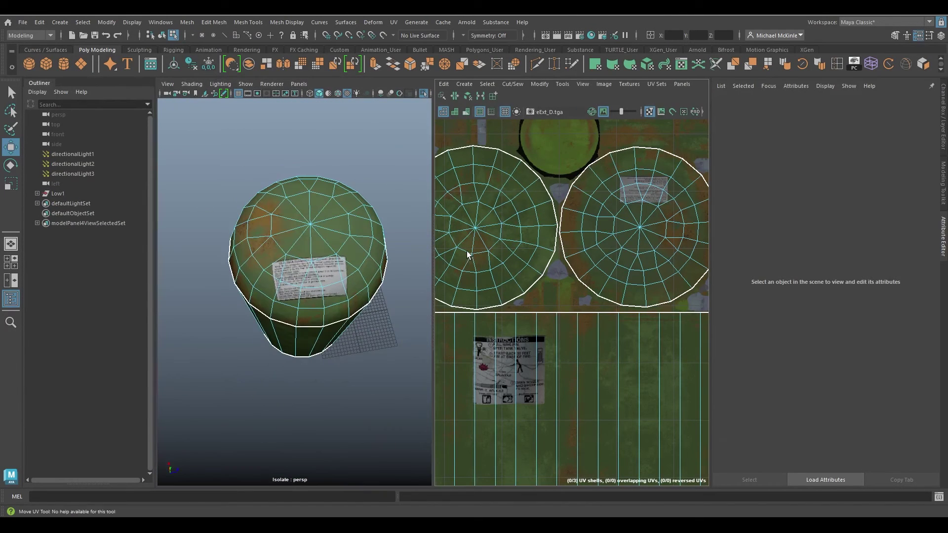
middle_click_drag(514, 249, 552, 258, "alt")
left_click_drag(552, 258, 673, 260)
middle_click_drag(654, 316, 536, 317, "alt")
middle_click_drag(535, 317, 581, 317)
left_click_drag(581, 316, 583, 317)
mouse_move(310, 316)
left_mouse_down("alt")
mouse_move(313, 225)
mouse_move(302, 318)
mouse_move(305, 308)
left_mouse_up("alt")
right_click_drag(314, 219, 347, 203)
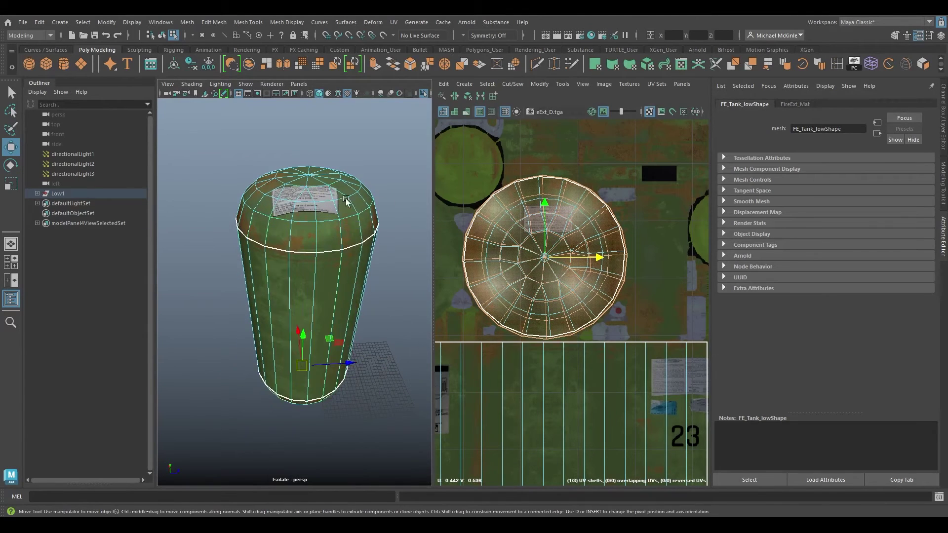
left_click(405, 357)
left_click_drag(405, 358, 411, 271, "alt")
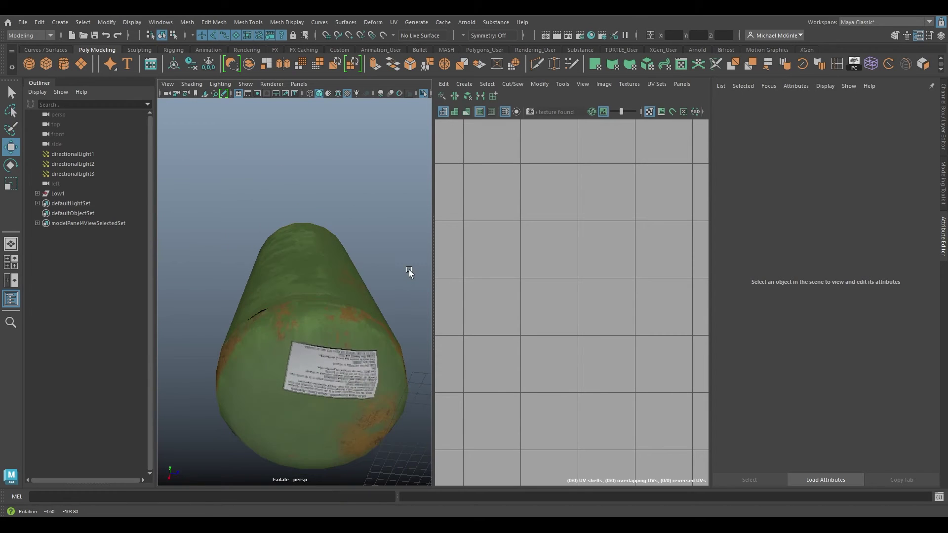
Nudge the bottom cap's UV shell slightly and compare the label on both ends of the tank.
left_click(334, 269)
right_click_drag(588, 262, 548, 251)
left_click(364, 388)
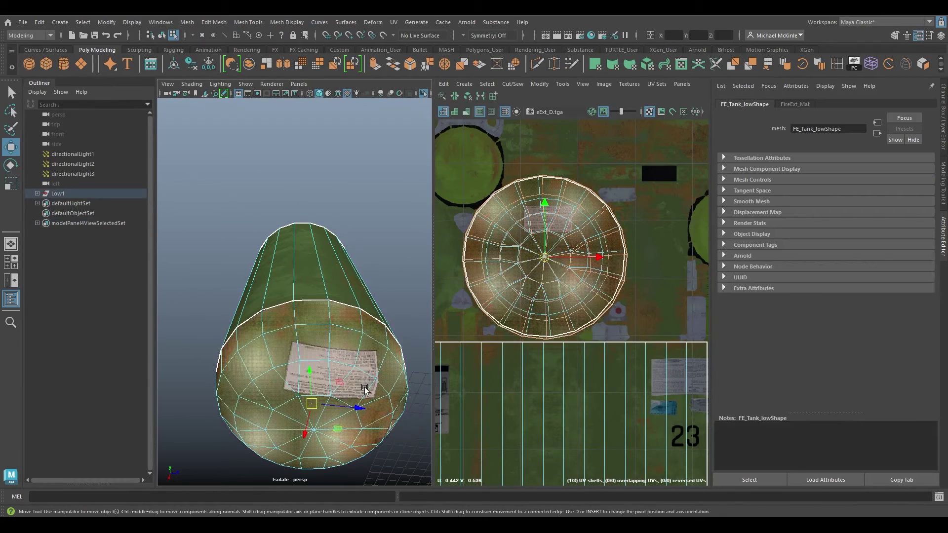
left_click_drag(553, 260, 555, 260)
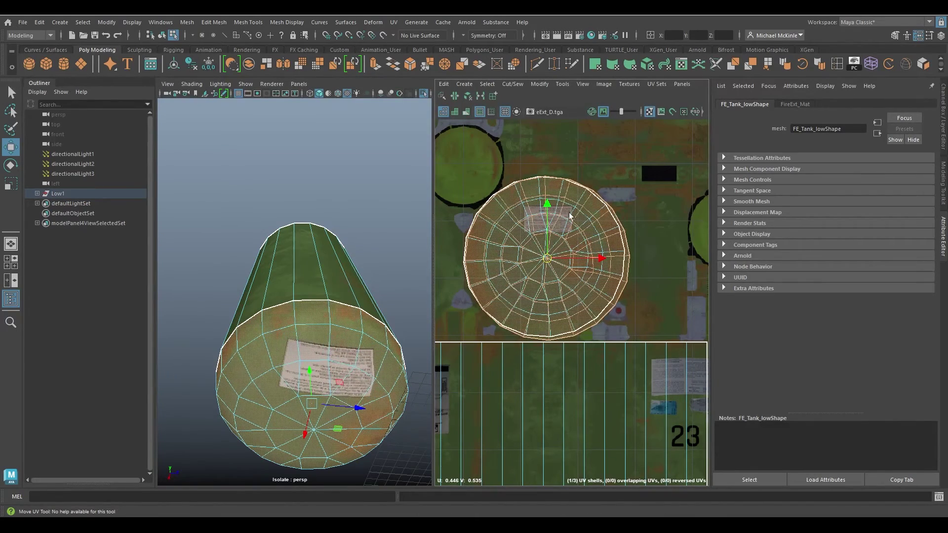
left_click_drag(330, 242, 317, 356, "alt")
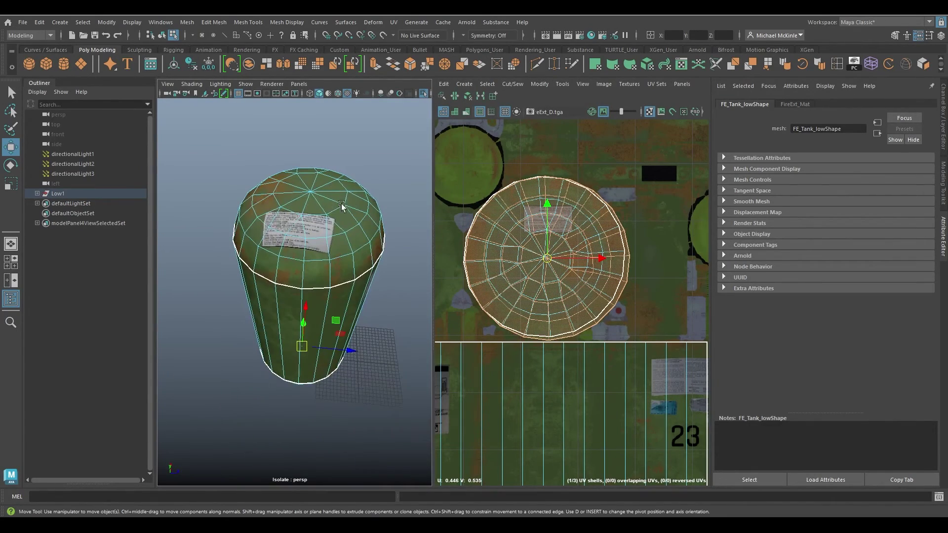
left_click_drag(335, 221, 372, 220, "alt")
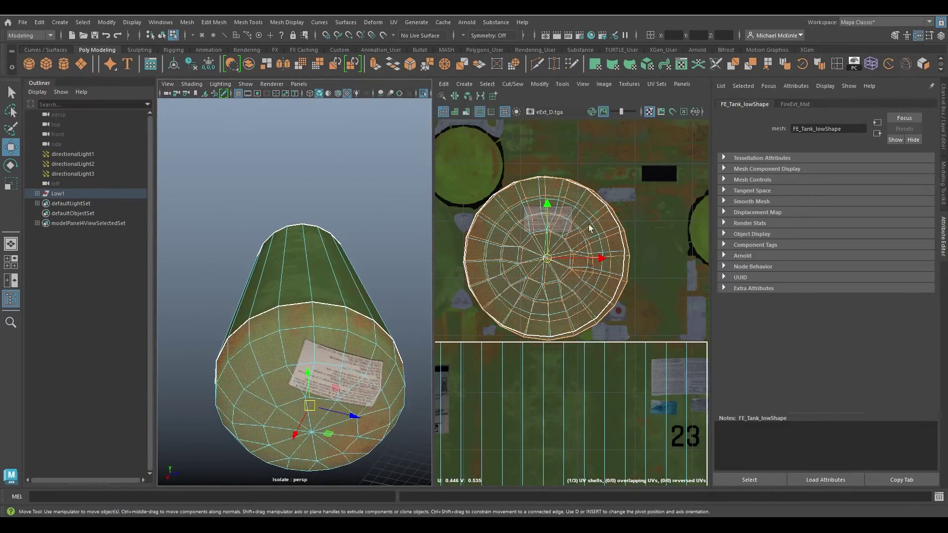
Move the bottom cap's UV shell over the Instructions label on the texture.
left_click_drag(550, 264, 624, 370)
middle_click_drag(613, 380, 540, 289, "alt")
middle_click_drag(553, 329, 513, 392)
middle_click_drag(526, 386, 623, 338, "alt")
middle_click_drag(607, 349, 480, 337)
middle_click_drag(499, 341, 599, 333, "alt")
middle_click_drag(602, 341, 562, 333)
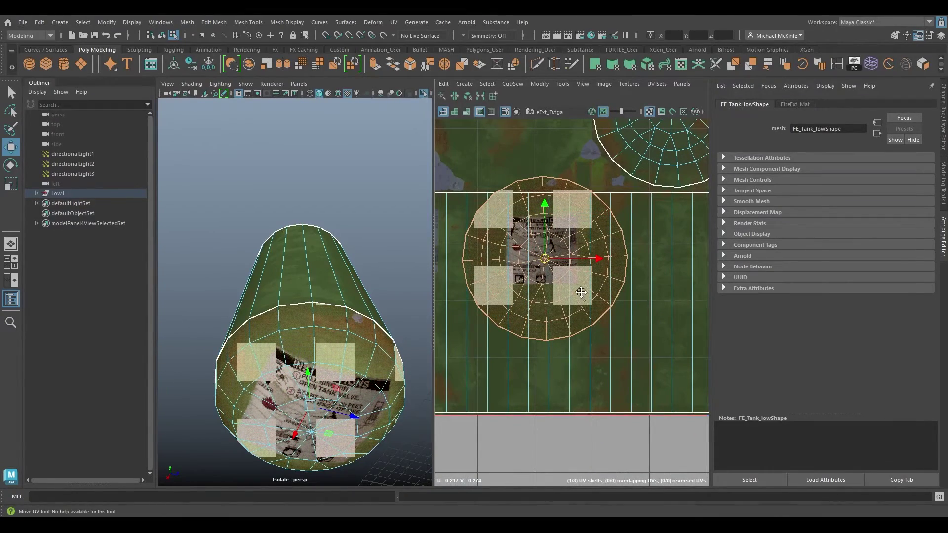
Move the bottom cap's UV shell back to the plain green area beside the top cap's shell.
middle_click_drag(581, 292, 636, 317, "alt")
right_click_drag(636, 316, 589, 295, "alt")
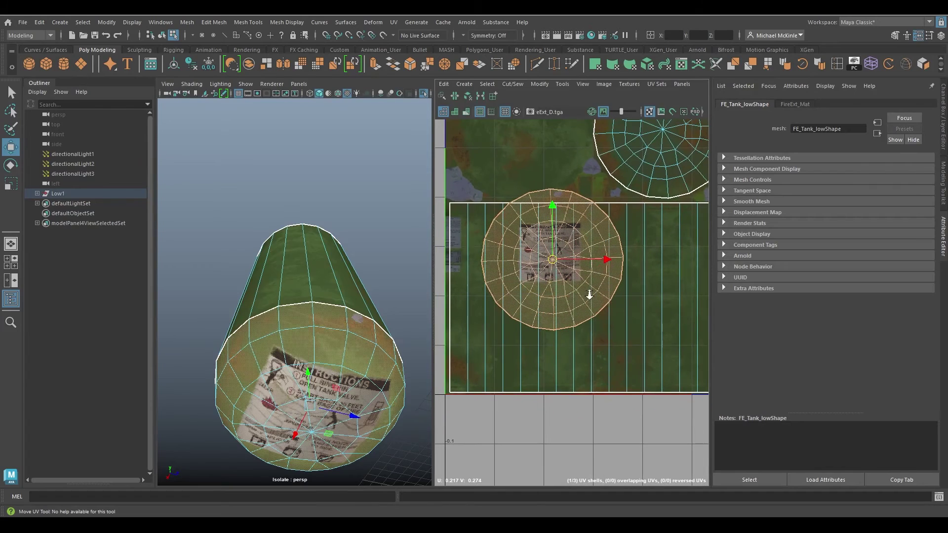
left_click_drag(380, 320, 342, 312, "alt")
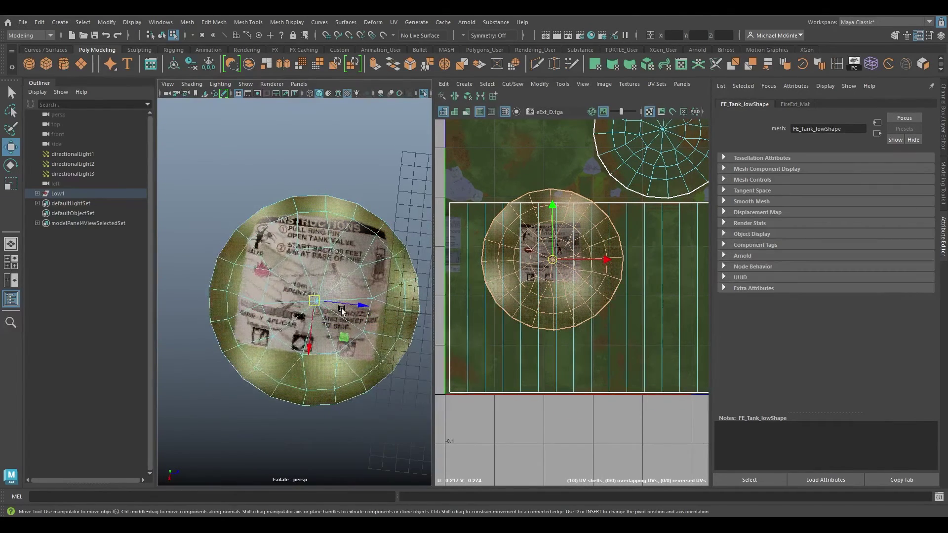
middle_click_drag(599, 305, 599, 286)
middle_click_drag(621, 305, 599, 268)
left_click_drag(314, 247, 341, 362, "alt")
middle_click_drag(552, 271, 569, 339, "alt")
right_click_drag(572, 335, 594, 312, "alt")
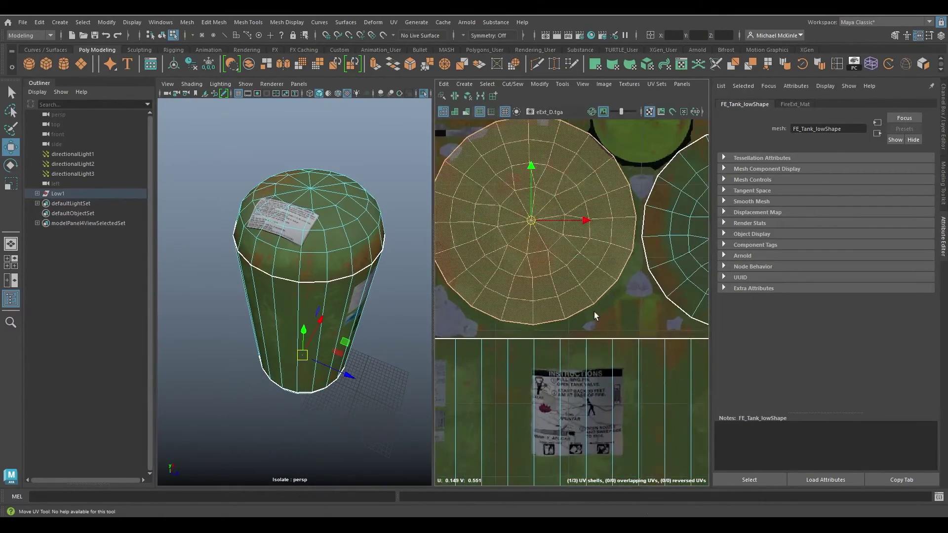
middle_click_drag(564, 276, 607, 322, "alt")
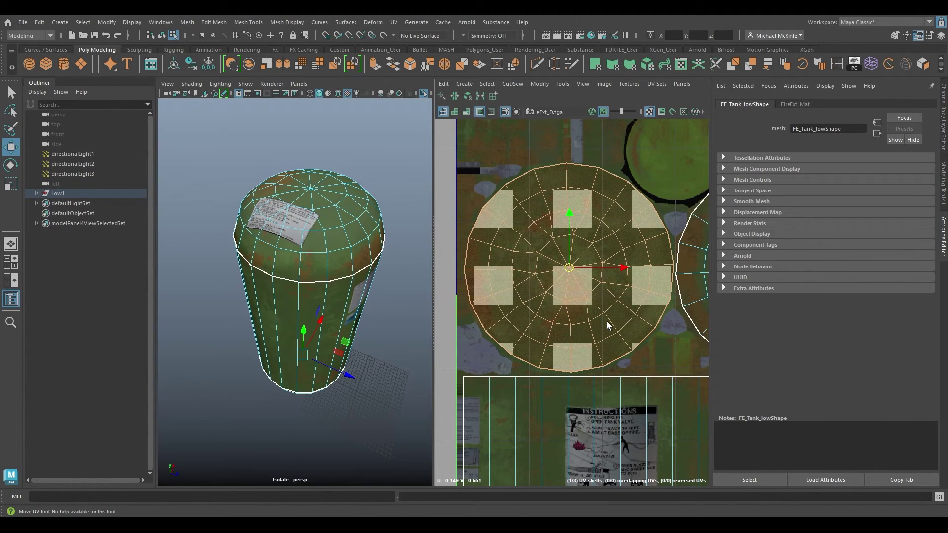
Return the tank to object selection and turn off isolation to show the whole fire extinguisher.
left_click_drag(295, 394, 309, 279, "alt")
right_click_drag(315, 236, 352, 225)
left_click_drag(356, 263, 335, 292, "alt")
right_click_drag(335, 292, 290, 271, "alt")
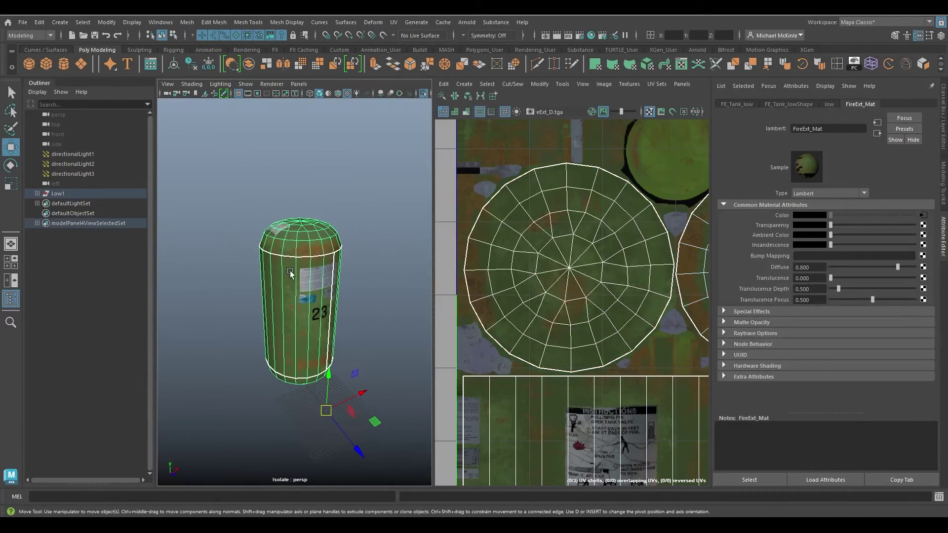
key("ctrl+1")
Select the extinguisher cart's wheels and examine where their UV shells sit on the texture.
left_click_drag(270, 291, 399, 301, "alt")
left_click(387, 365)
left_click_drag(301, 373, 395, 341, "alt")
right_click_drag(538, 292, 404, 275, "alt")
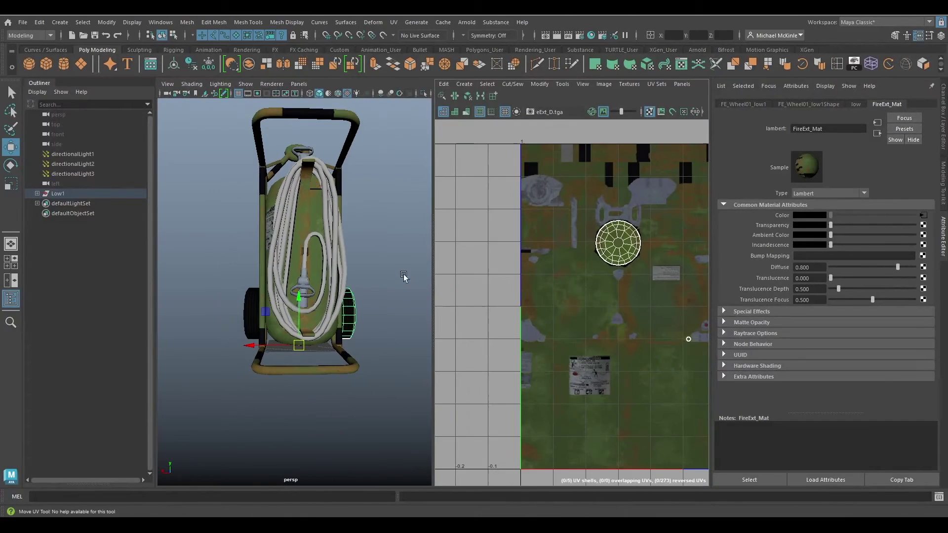
middle_click_drag(581, 291, 456, 250, "alt")
middle_click_drag(508, 280, 509, 261, "alt")
left_click_drag(282, 310, 275, 289, "alt")
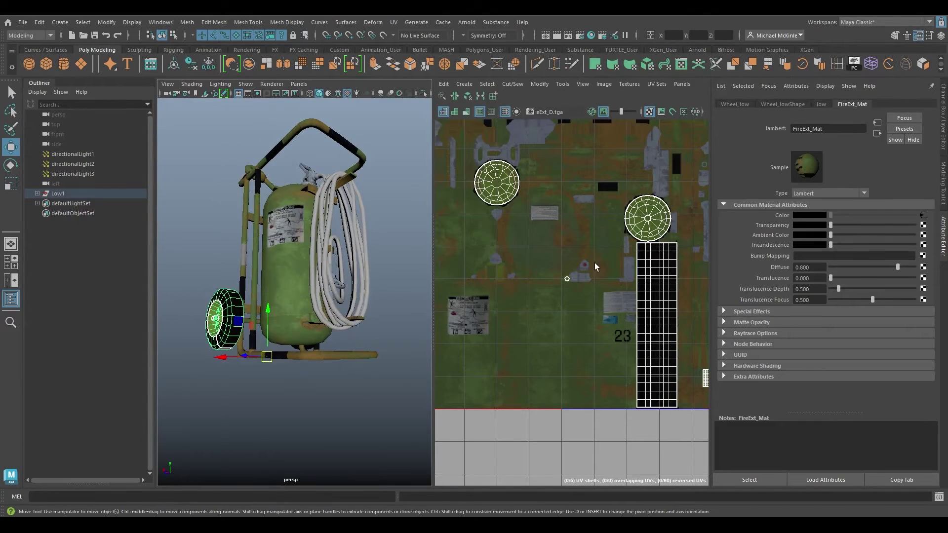
Select both wheels together and examine their shared UV layout and the tire tread up close.
left_click_drag(347, 272, 287, 281, "alt")
left_click(355, 286)
left_click(226, 288, "shift")
right_click_drag(530, 278, 498, 278, "alt")
middle_click_drag(498, 278, 564, 297, "alt")
right_click_drag(565, 298, 598, 296, "alt")
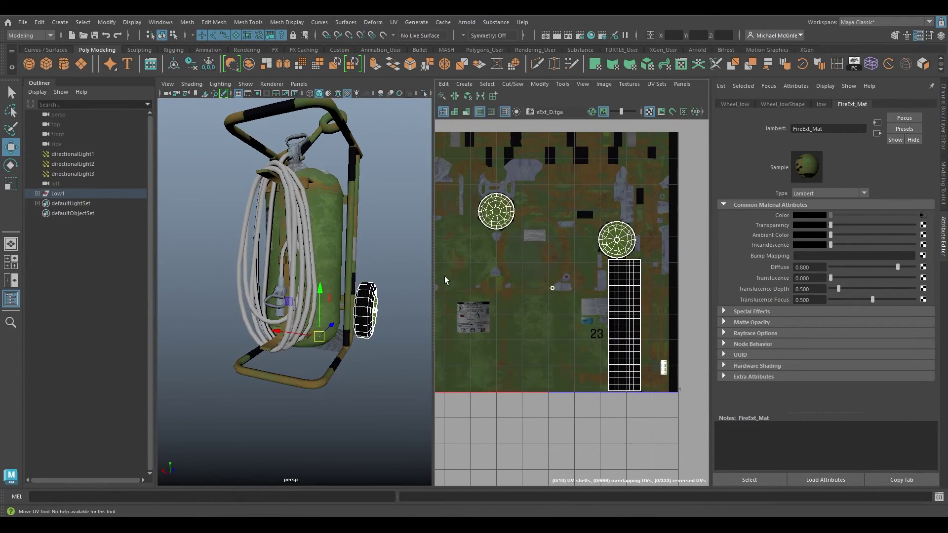
left_click_drag(333, 280, 225, 283, "alt")
middle_click_drag(265, 326, 249, 252, "alt")
right_click_drag(267, 262, 341, 288, "alt")
left_click_drag(346, 289, 301, 301, "alt")
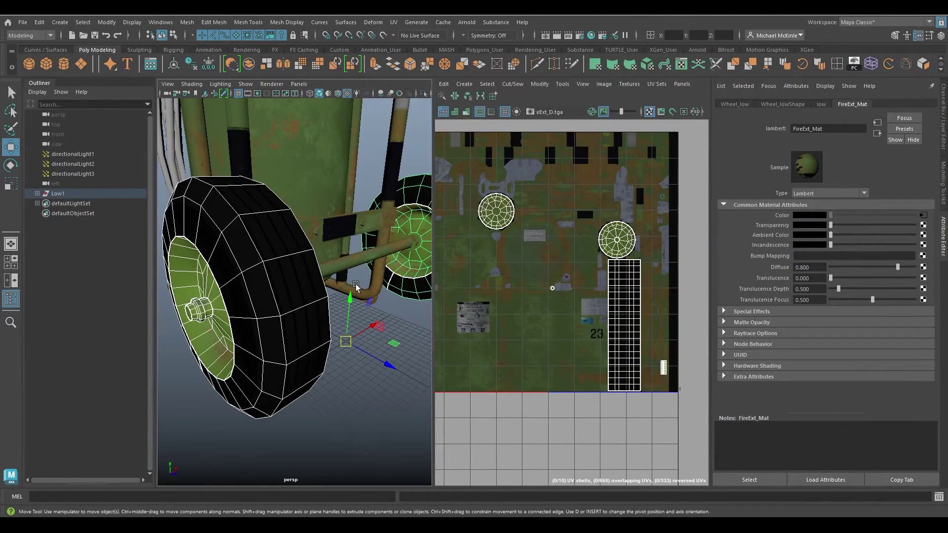
middle_click_drag(627, 260, 644, 254, "alt")
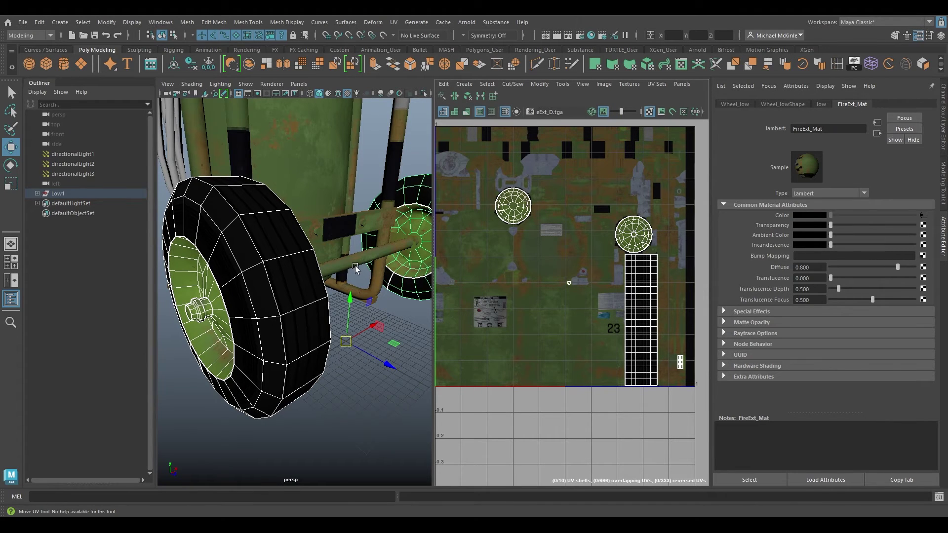
Select the two wheels alternately to compare the UV space each one uses.
left_click_drag(356, 266, 337, 270, "alt")
left_click(397, 279)
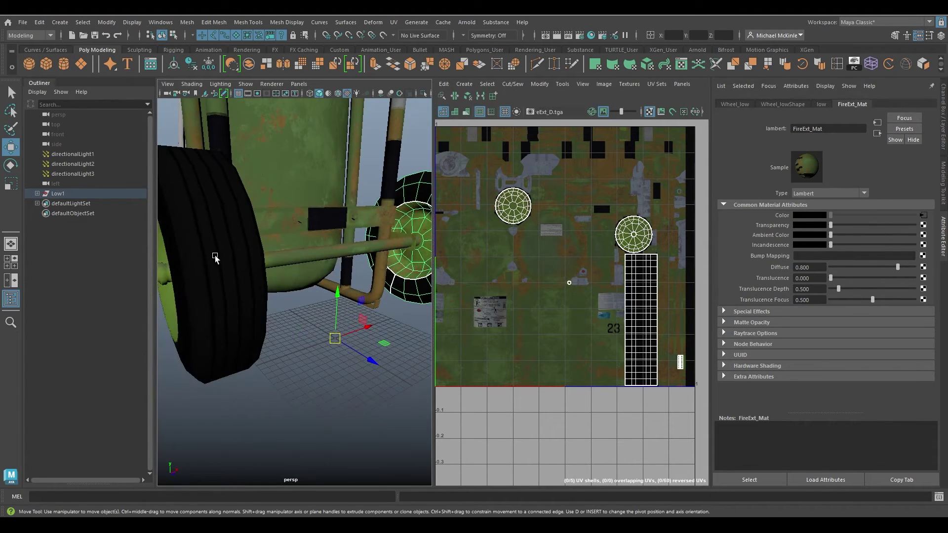
left_click(215, 257)
left_click(407, 277)
left_click(235, 276)
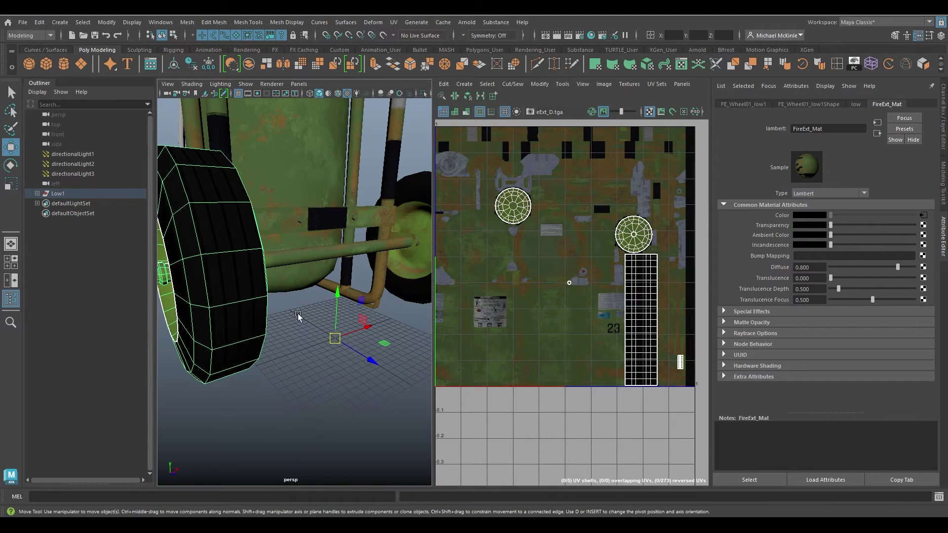
left_click(405, 289)
Select the axle and a bolt on the bracket to view their UV shells on the texture.
left_click(343, 253)
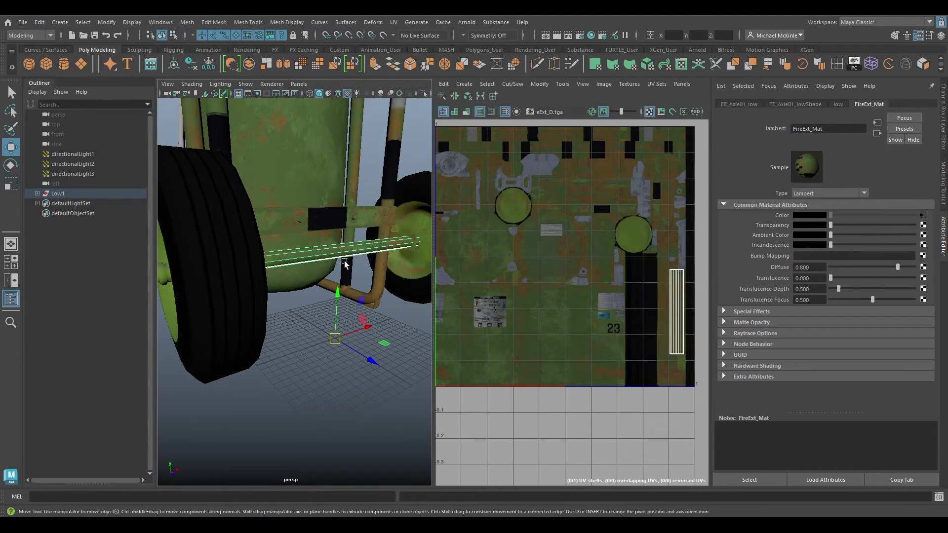
left_click_drag(385, 309, 343, 286, "alt")
left_click(332, 257)
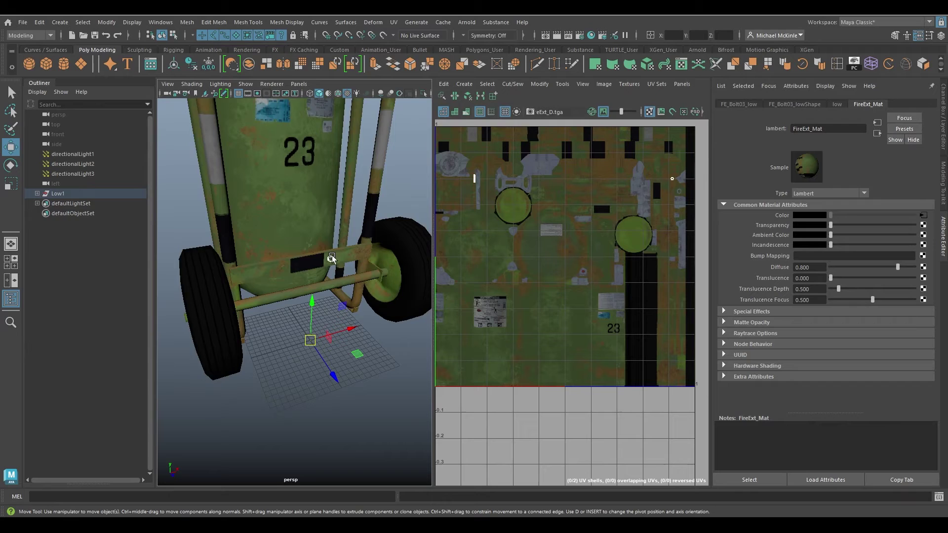
Select the cart's side frame pipe and the handle pipe to examine their long UV strips on the texture.
middle_click_drag(364, 222, 367, 246, "alt")
left_click(372, 218)
right_click_drag(372, 214, 323, 216, "alt")
middle_click_drag(324, 216, 316, 263, "alt")
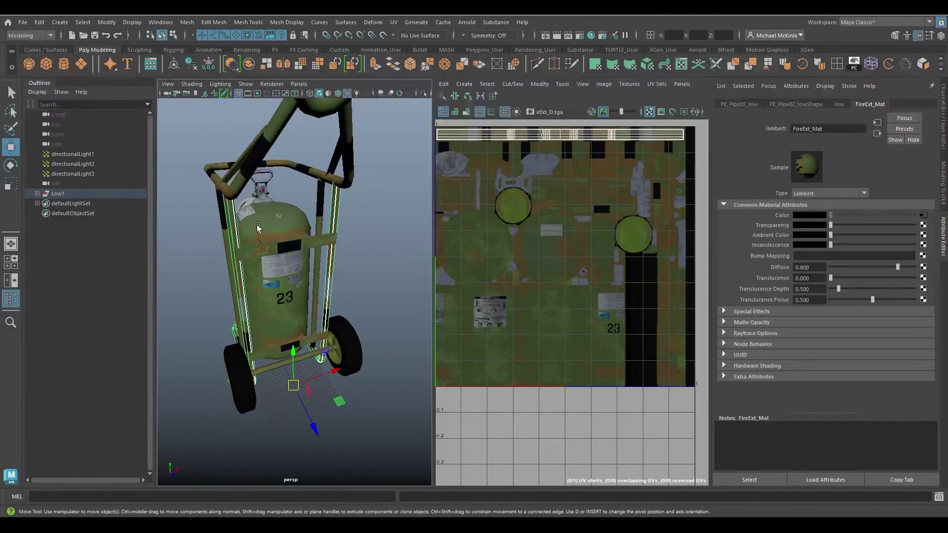
left_click_drag(257, 225, 300, 242, "alt")
middle_click_drag(300, 242, 290, 272, "alt")
left_click_drag(290, 271, 309, 264, "alt")
right_click_drag(309, 264, 331, 262, "alt")
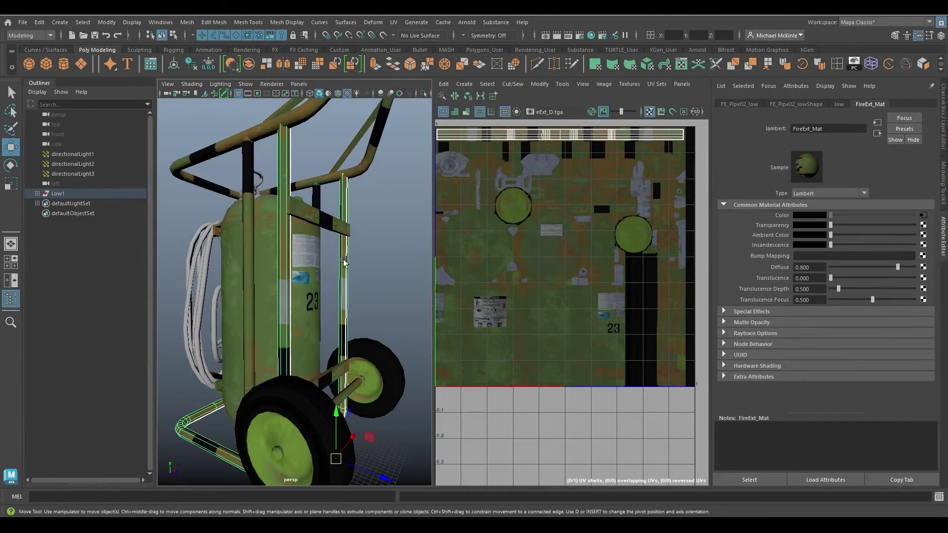
left_click_drag(344, 262, 318, 235, "alt")
left_click(307, 202)
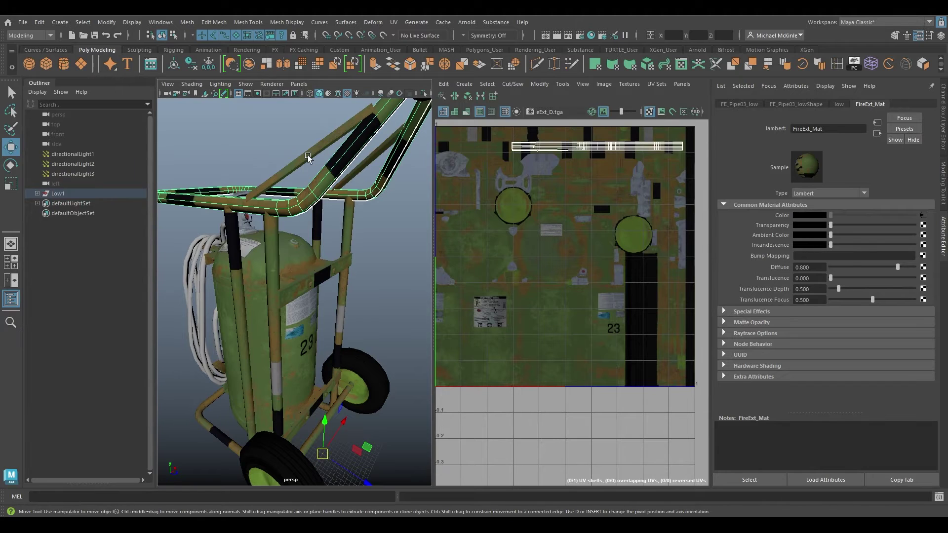
Select the two diagonal handle braces alternately to compare the UV space each one uses.
left_click(366, 167)
left_click_drag(366, 167, 320, 272, "alt")
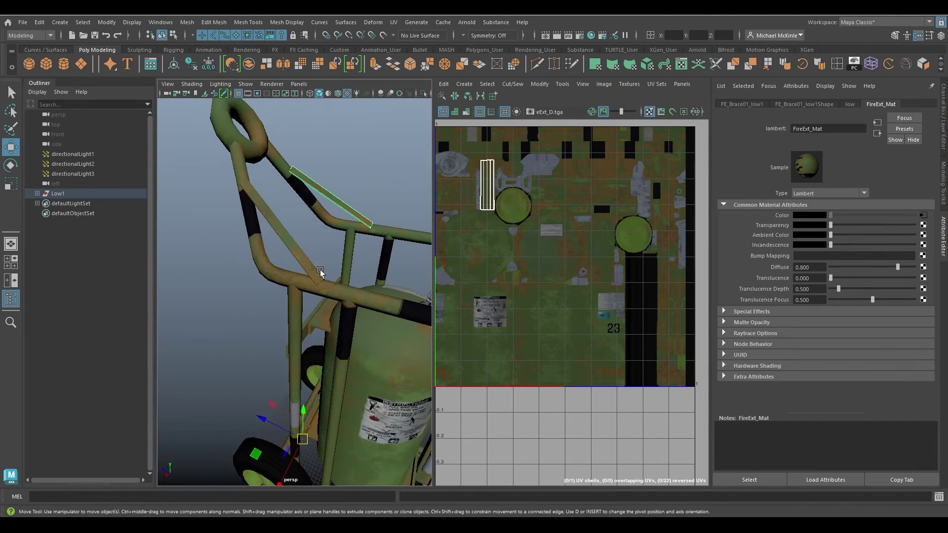
right_click_drag(320, 272, 349, 269, "alt")
middle_click_drag(350, 269, 334, 312, "alt")
left_click(253, 274)
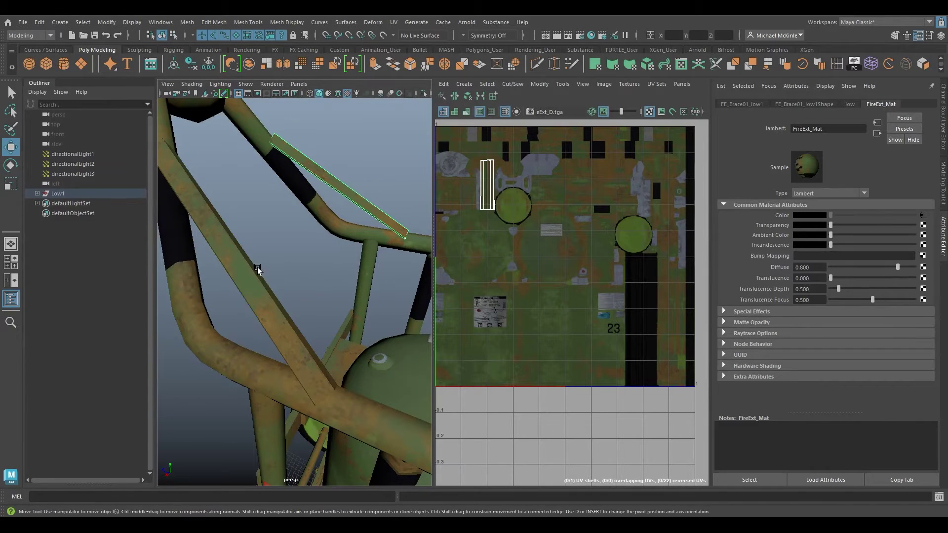
left_click(344, 191)
left_click(258, 297)
left_click(345, 195)
Select the vertical frame pipe beside the tank and the tank itself to view their UV shells.
left_click_drag(356, 337, 303, 277, "alt")
right_click_drag(303, 277, 270, 283, "alt")
middle_click_drag(270, 283, 305, 255, "alt")
left_click(307, 286)
left_click_drag(342, 345, 354, 224, "alt")
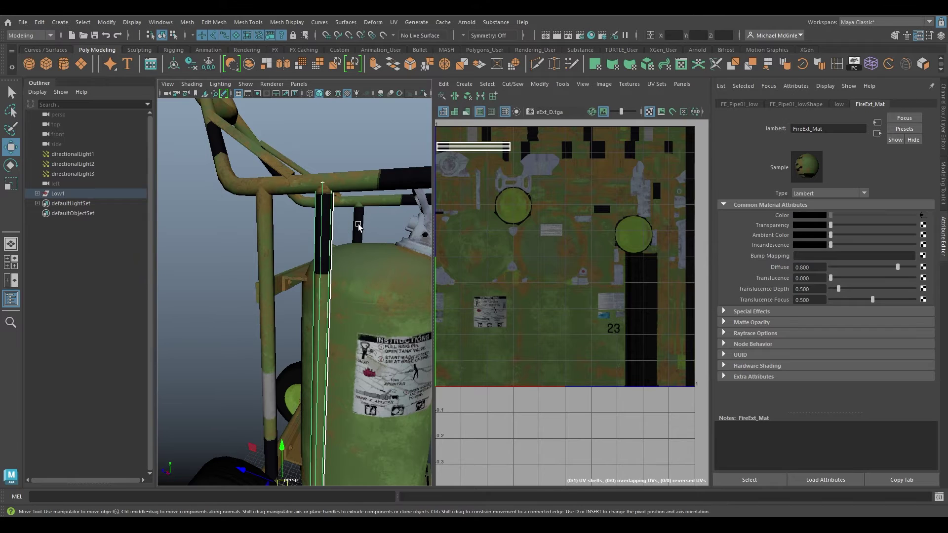
left_click_drag(347, 387, 298, 346, "alt")
left_click(321, 299)
middle_click_drag(321, 297, 306, 387, "alt")
scroll(350, 279, "down", 3)
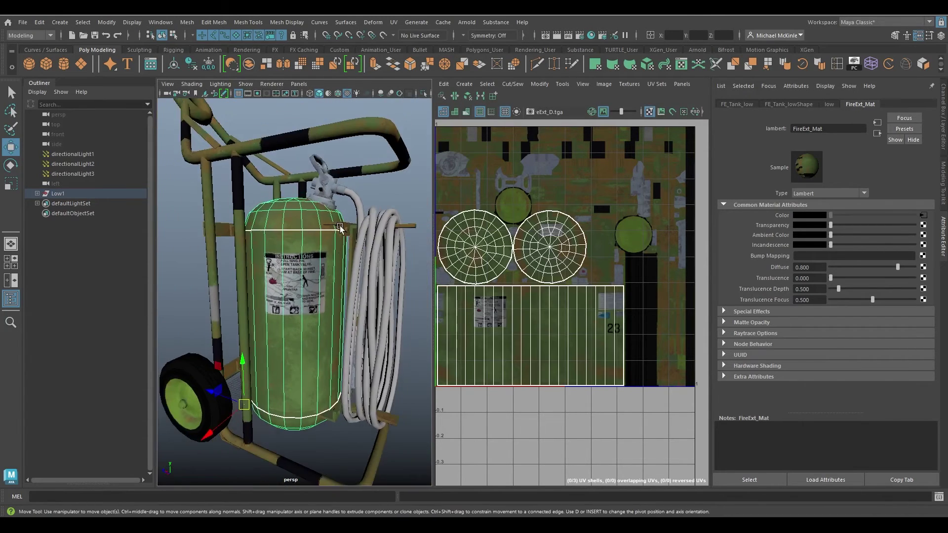
Select the upper and lower brackets next to the hose alternately to compare their UV shells on the texture.
left_click(344, 227)
left_click_drag(338, 254, 322, 282, "alt")
right_click_drag(323, 281, 387, 263, "alt")
left_click(389, 227)
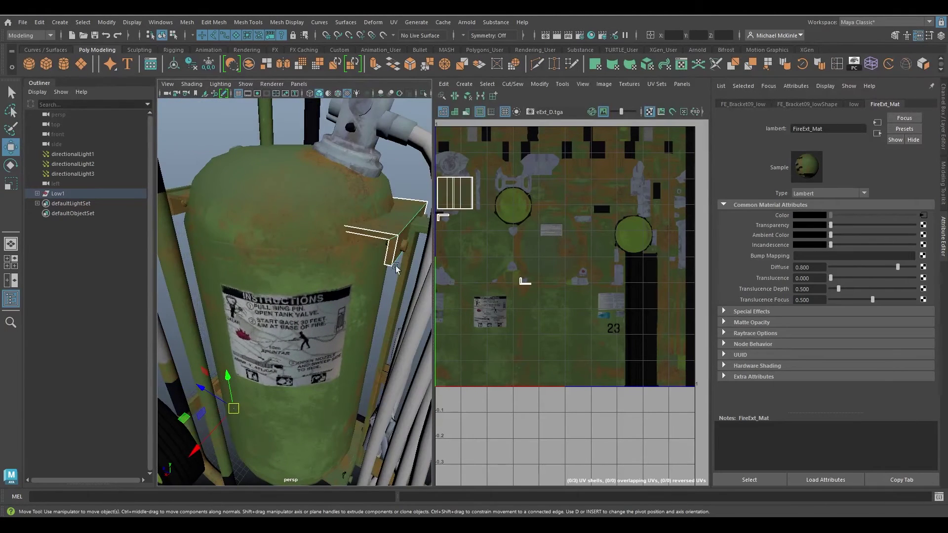
middle_click_drag(388, 434, 380, 385, "alt")
right_click_drag(380, 384, 351, 385, "alt")
left_click(332, 425)
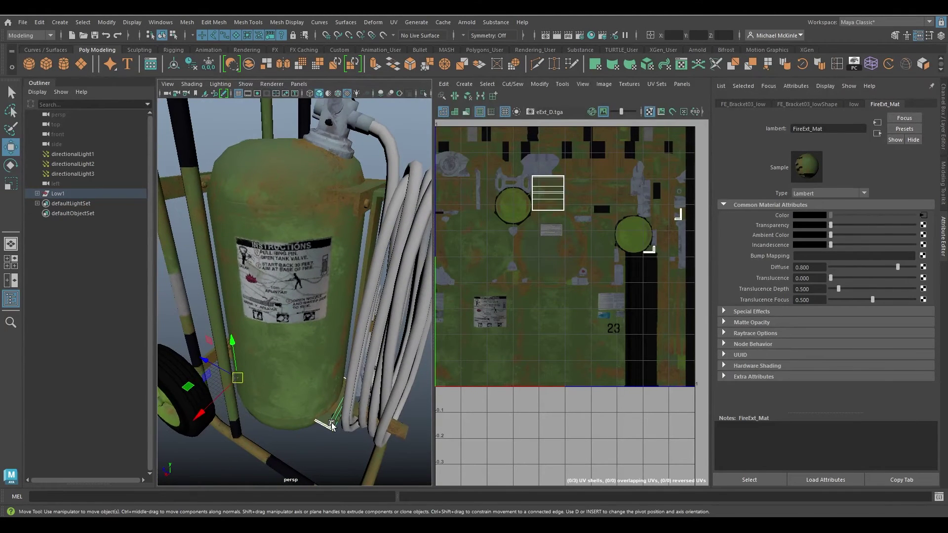
left_click(361, 193)
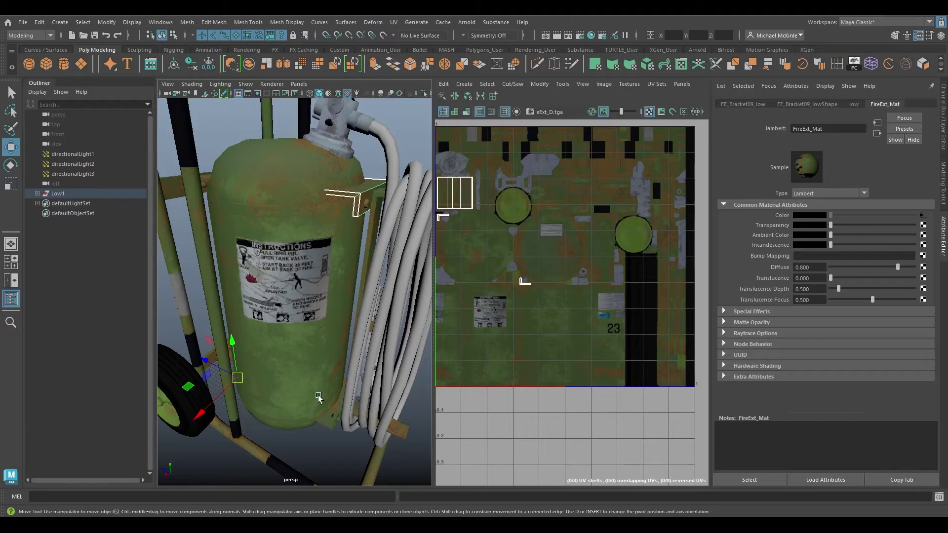
left_click(324, 424)
middle_click_drag(393, 223, 354, 302, "alt")
Select the spigot on top of the tank and examine where its UV shells sit on the texture.
left_click(310, 227)
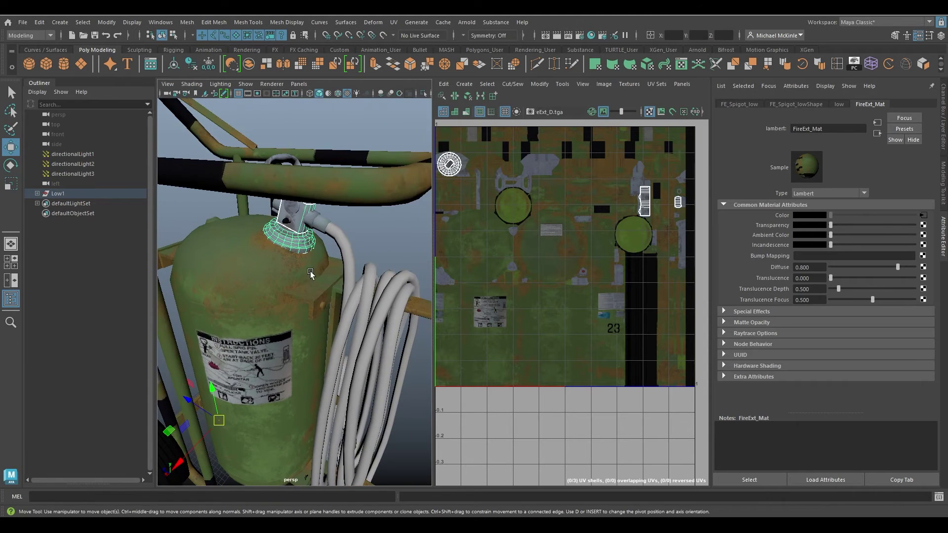
left_click_drag(310, 273, 316, 306, "alt")
left_click(284, 245)
left_click(326, 297)
left_click(318, 279)
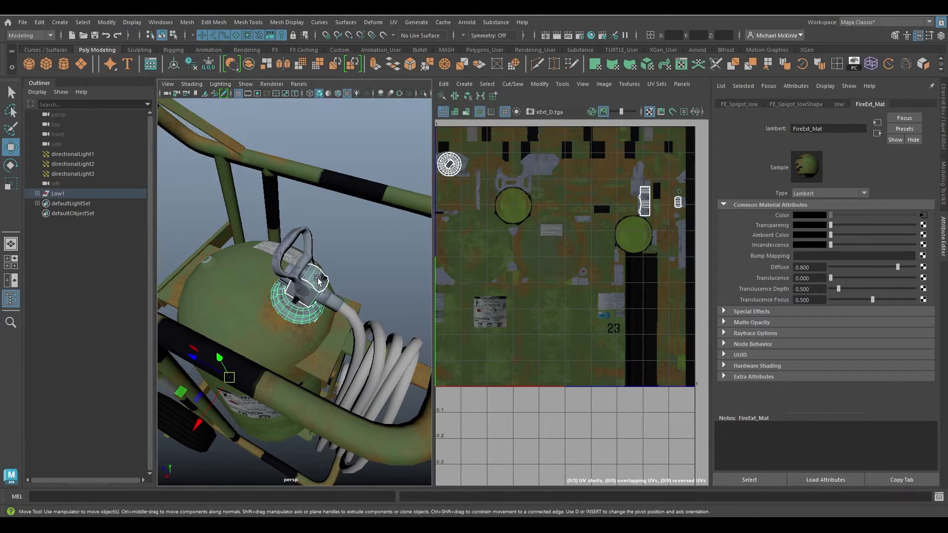
Select all parts of the cart except the coiled hose to view their combined UV layout.
left_click_drag(270, 349, 346, 277)
left_click_drag(346, 276, 341, 242, "alt")
right_click_drag(341, 242, 223, 255, "alt")
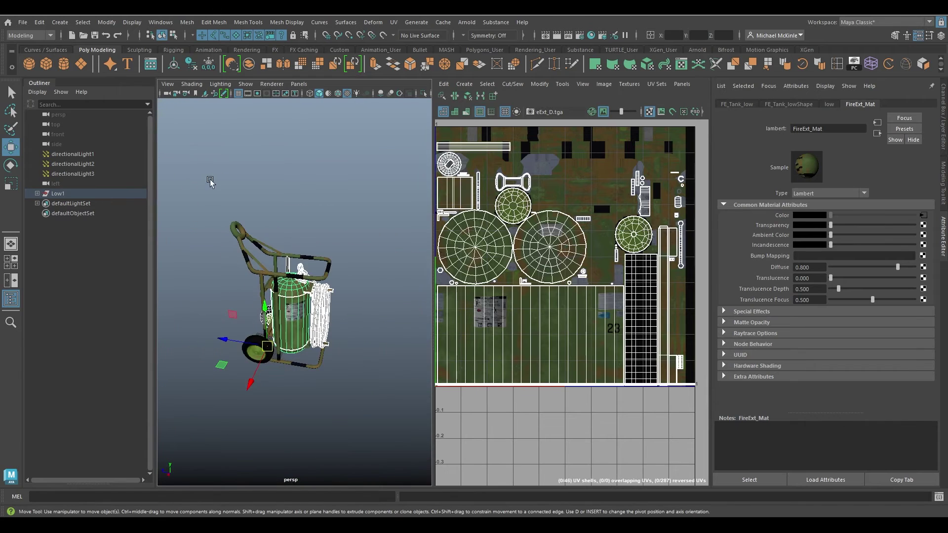
left_click_drag(207, 177, 396, 459)
left_click(324, 302, "ctrl")
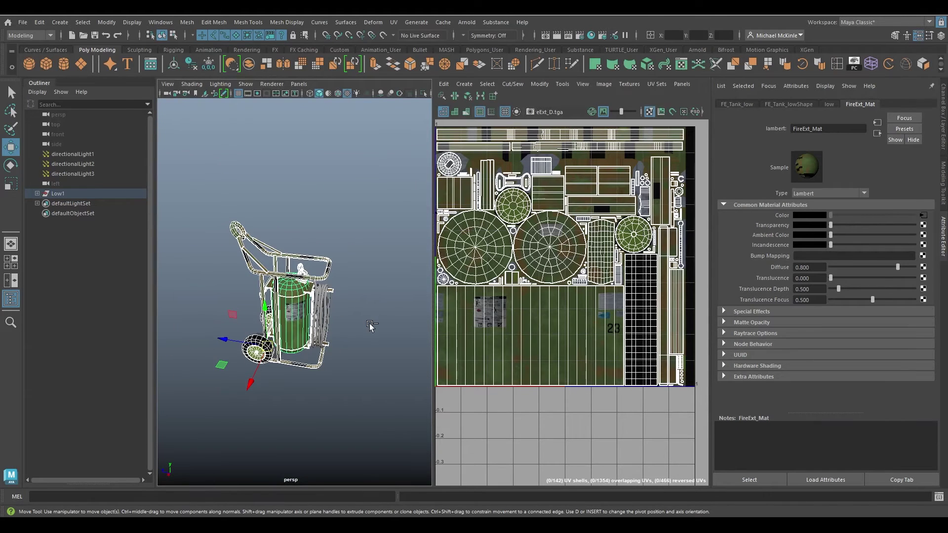
left_click_drag(342, 332, 330, 312, "alt")
middle_click_drag(542, 293, 551, 291, "alt")
right_click_drag(321, 295, 391, 287, "alt")
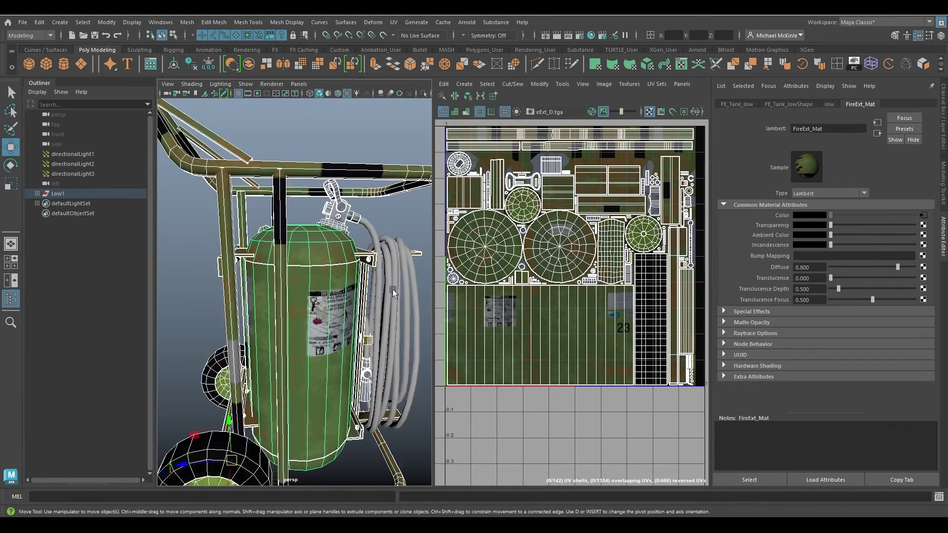
Select the coiled hose to view its UVs, and reselect the rest of the cart without it.
left_click(410, 305)
middle_click_drag(409, 304, 352, 271, "alt")
right_click_drag(561, 298, 509, 287, "alt")
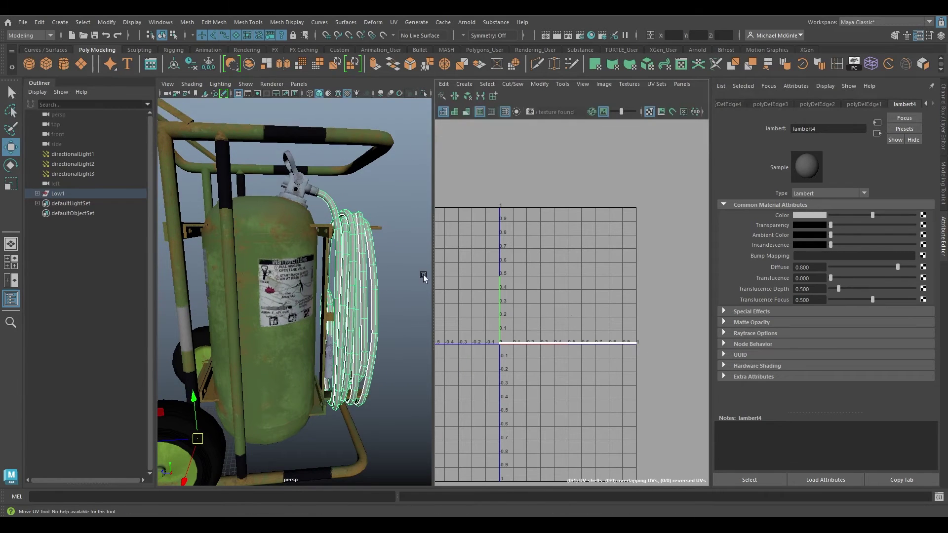
scroll(379, 276, "down", 6)
left_click_drag(377, 148, 172, 434)
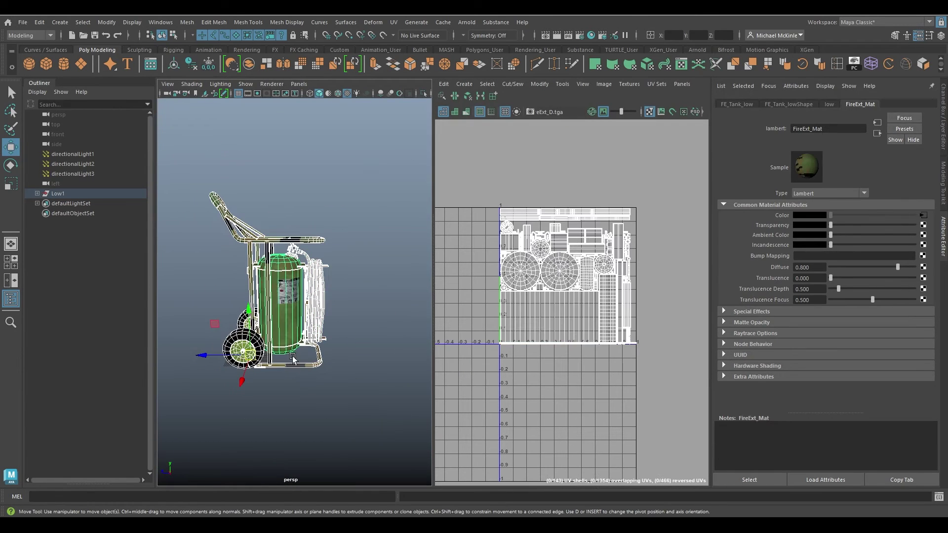
scroll(530, 362, "up", 4)
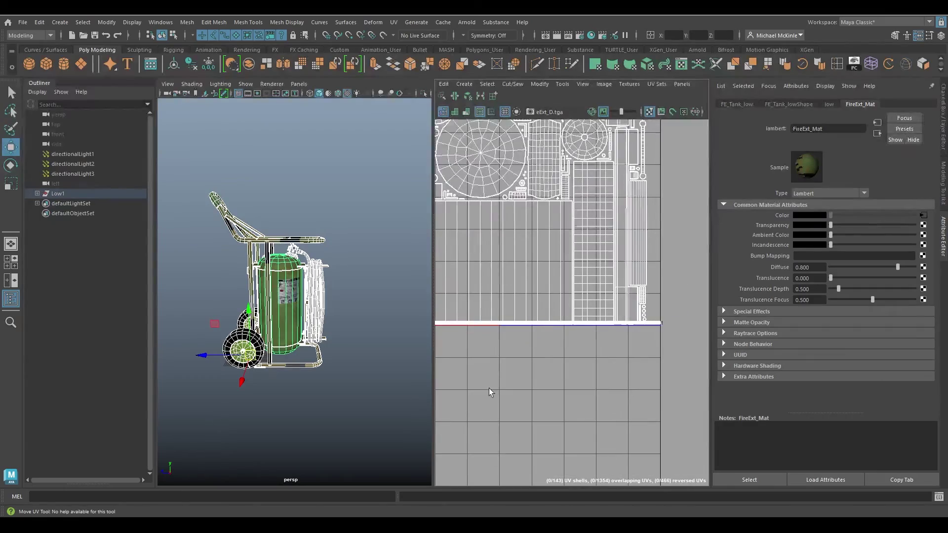
left_click(320, 290, "shift")
left_click_drag(320, 291, 259, 316, "alt")
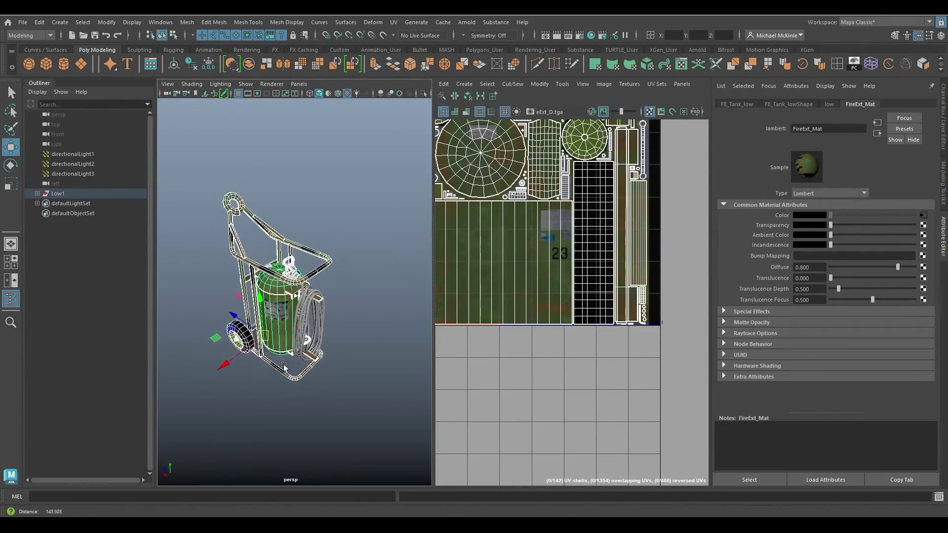
Examine the cart's complete UV layout over the texture and select only the tank to view its three shells.
scroll(296, 306, "up", 2)
middle_click_drag(531, 305, 604, 379, "alt")
scroll(604, 379, "down", 2)
left_click_drag(289, 324, 335, 328, "alt")
middle_click_drag(551, 315, 518, 316, "alt")
right_click_drag(518, 316, 581, 314, "alt")
middle_click_drag(581, 314, 599, 315, "alt")
scroll(583, 313, "down", 1)
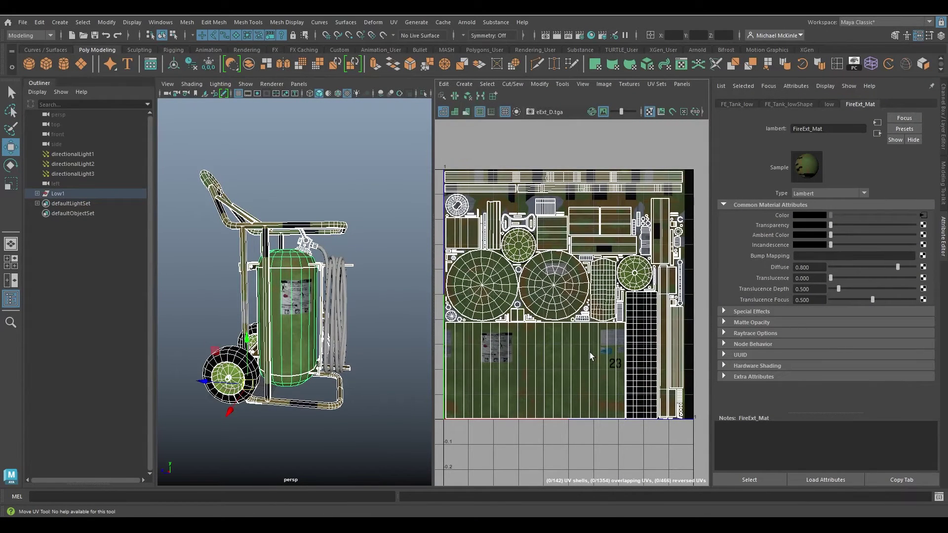
left_click(300, 316)
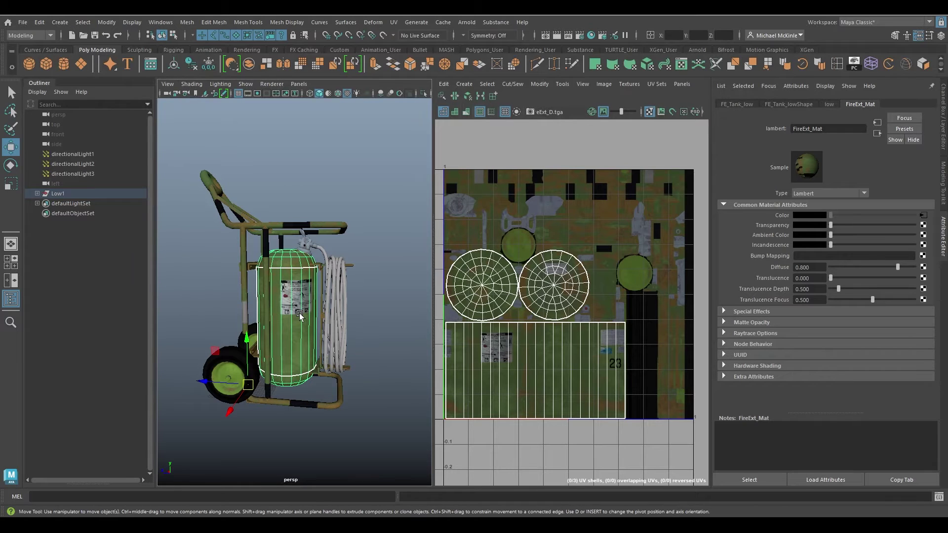
left_click_drag(314, 288, 282, 305, "alt")
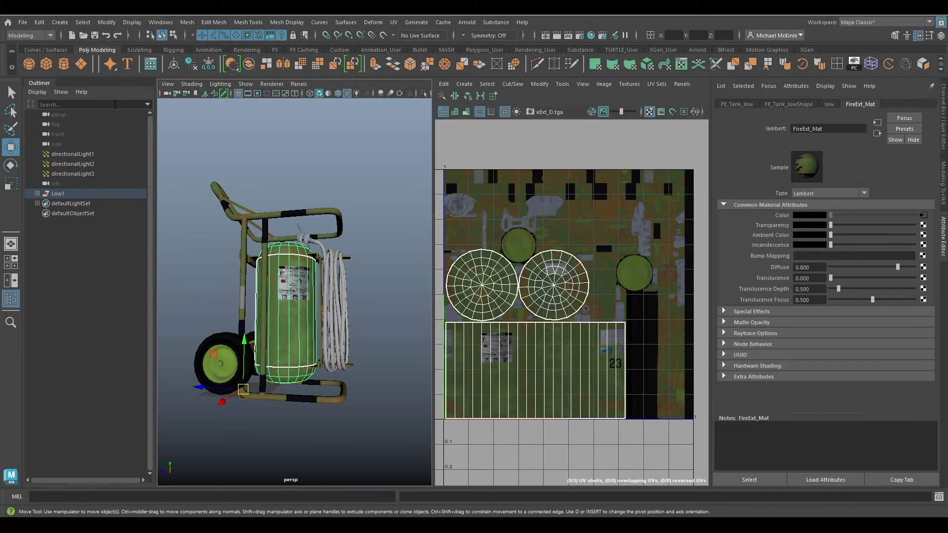
Create a polygon cylinder beside the hose, scaled to about 11.07 in X and Z and 19.9 in Y.
left_click(64, 65)
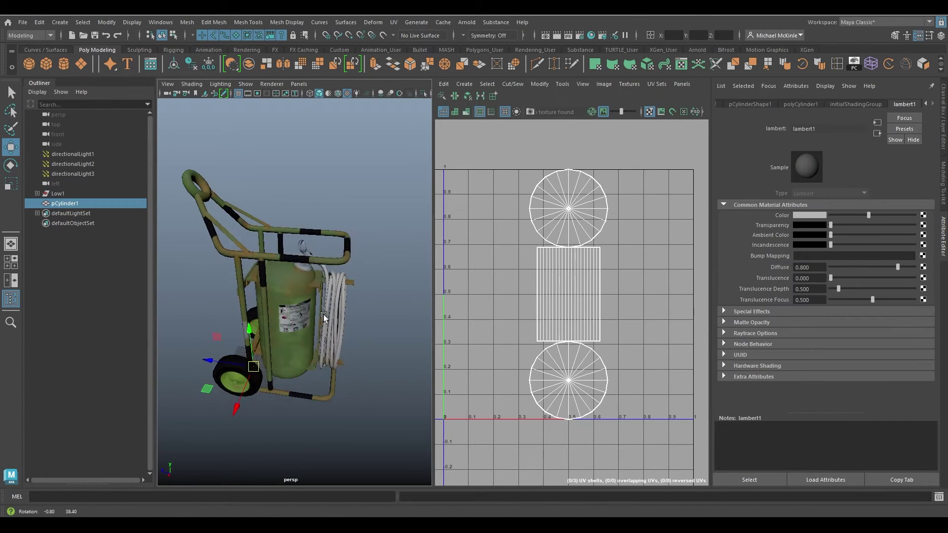
left_click_drag(261, 296, 323, 248, "alt")
middle_click_drag(304, 295, 262, 326, "alt")
right_click_drag(263, 326, 353, 344, "alt")
left_click_drag(353, 343, 380, 370, "alt")
right_click_drag(380, 370, 324, 320, "alt")
key("r")
left_click_drag(318, 294, 347, 328)
left_click_drag(285, 317, 290, 290)
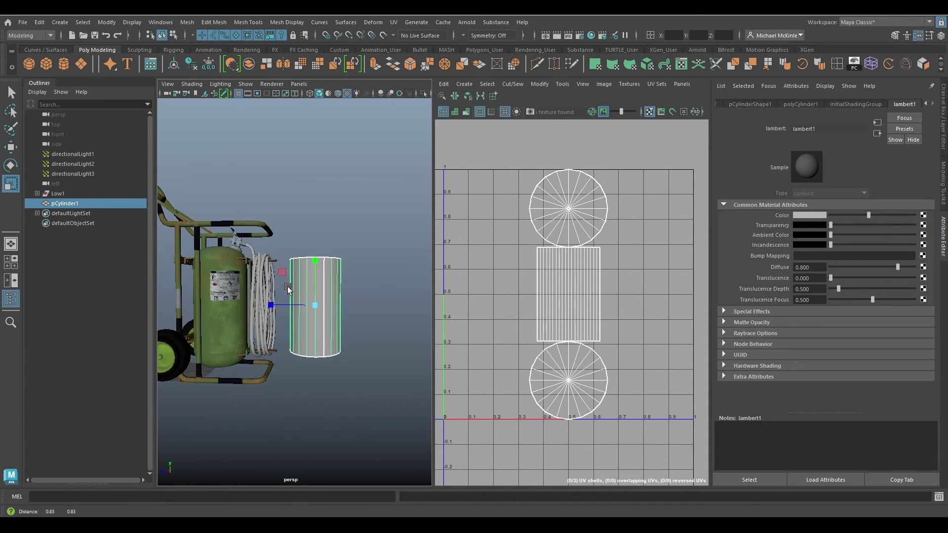
right_click_drag(291, 289, 328, 309, "alt")
left_click_drag(328, 309, 330, 334, "alt")
key("w")
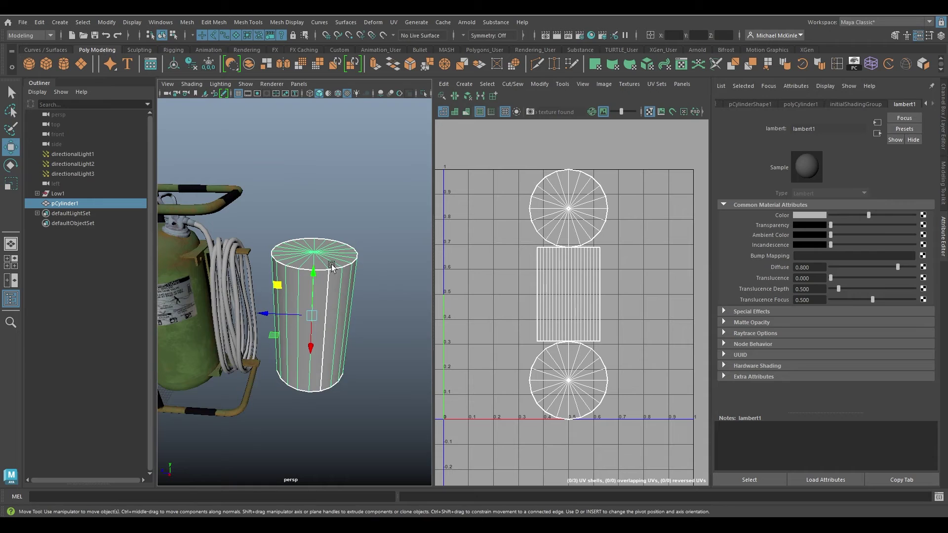
Reduce the new cylinder's Subdivisions Caps so that each cap is a single face without spokes.
left_click(944, 131)
key("space")
middle_click_drag(437, 245, 449, 238, "alt")
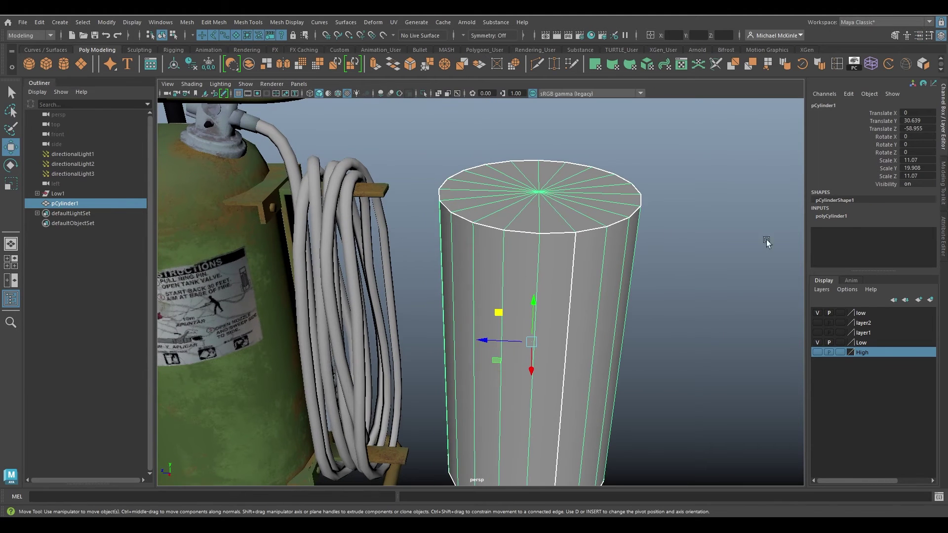
left_click(834, 216)
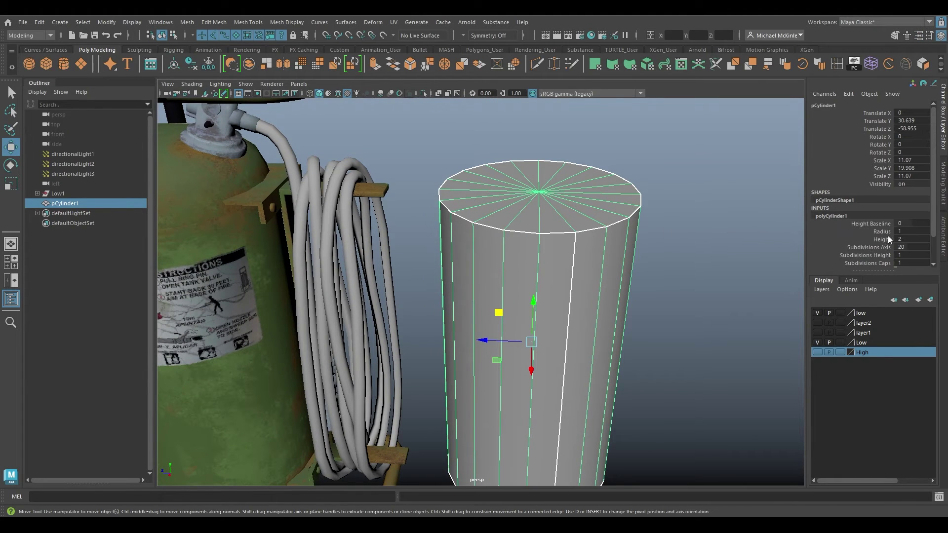
left_click(877, 264)
middle_click_drag(665, 224, 635, 220)
Extrude the cylinder's top and bottom cap faces outward and scale them inward to taper both ends.
right_click_drag(557, 189, 559, 214)
left_click(561, 212)
key("w")
left_click_drag(591, 255, 584, 228, "alt")
right_click_drag(583, 228, 527, 286, "alt")
left_click_drag(526, 285, 509, 335, "alt")
key("r")
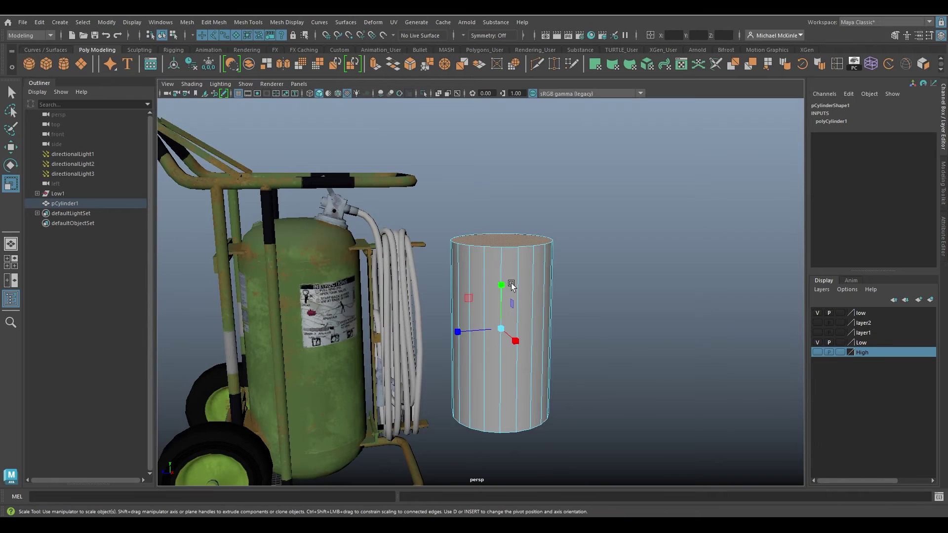
left_click_drag(505, 284, 505, 274, "shift")
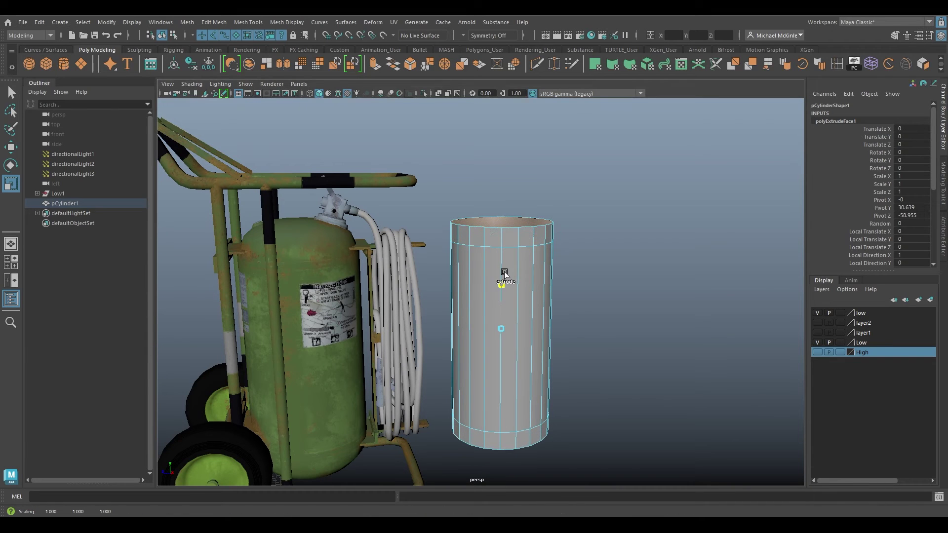
left_click_drag(499, 326, 561, 281, "alt")
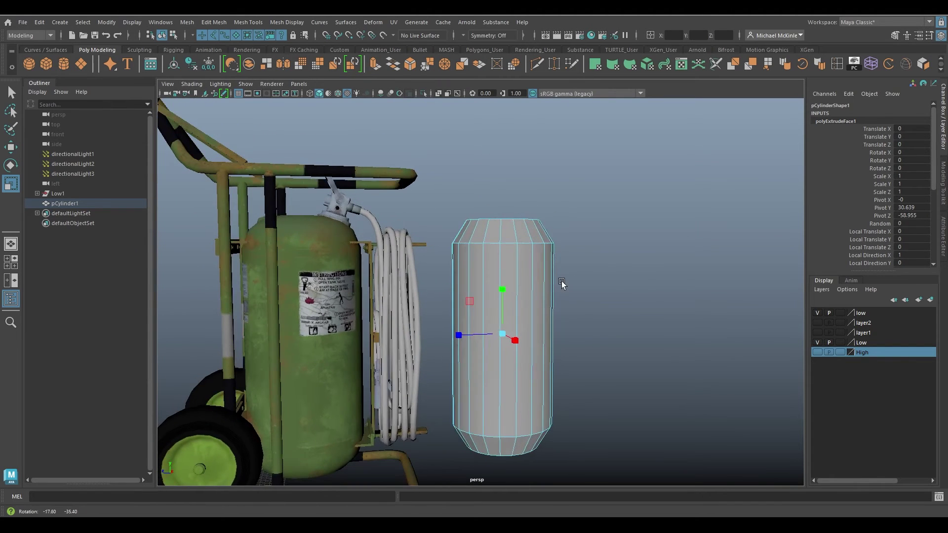
Bevel the cylinder's tapered ends with 2 segments and a fraction of about 0.47 to round them.
left_click_drag(543, 212, 573, 218, "alt")
left_click(409, 66)
mouse_move(637, 189)
left_mouse_down()
mouse_move(645, 190)
mouse_move(636, 180)
left_mouse_up()
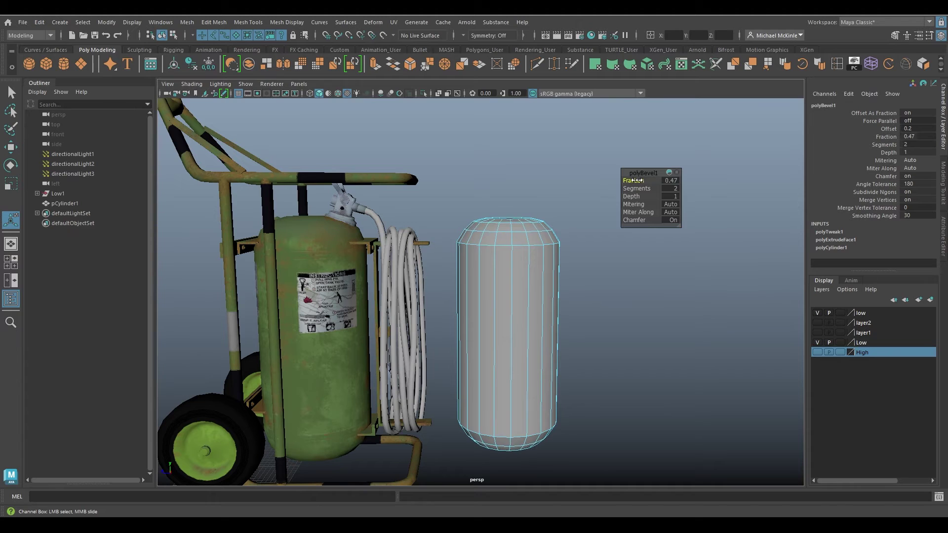
Select the vertices of both rounded ends and scale them outward slightly, about 1.02 in X and Z.
left_click_drag(527, 233, 527, 229, "alt")
right_click_drag(526, 229, 504, 224)
left_click_drag(508, 219, 505, 218, "alt")
left_click_drag(441, 187, 441, 187)
left_click_drag(441, 187, 582, 381, "alt")
left_click_drag(582, 381, 474, 236, "alt")
key("r")
middle_click_drag(594, 279, 597, 282)
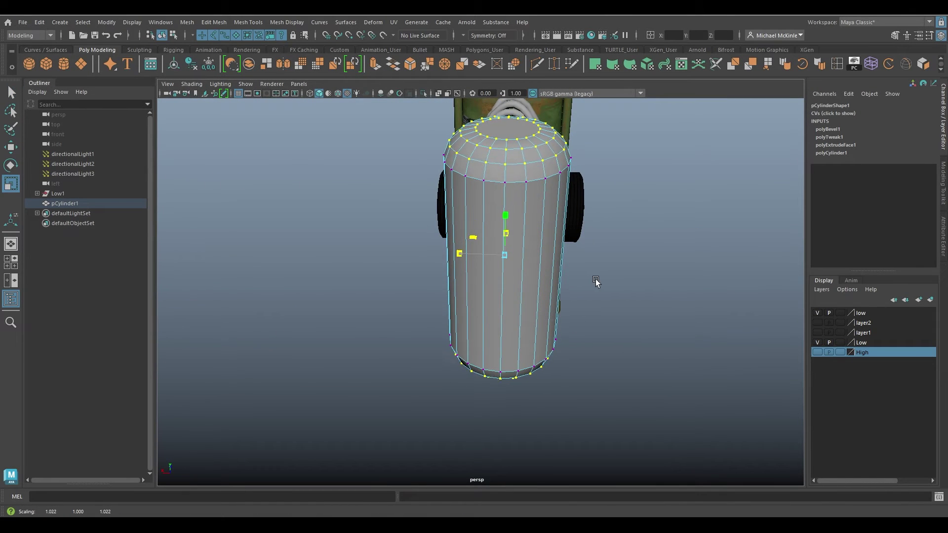
Leave vertex editing and select the whole rounded cylinder as an object.
left_click_drag(533, 267, 584, 244, "alt")
middle_click_drag(584, 244, 589, 268, "alt")
key("w")
right_click_drag(546, 165, 600, 151)
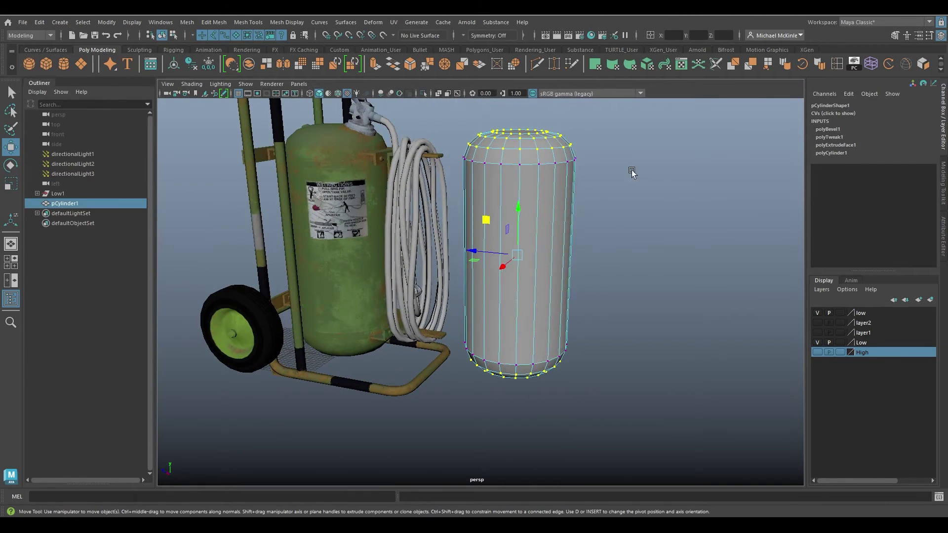
left_click(630, 173)
left_click_drag(590, 251, 551, 284, "alt")
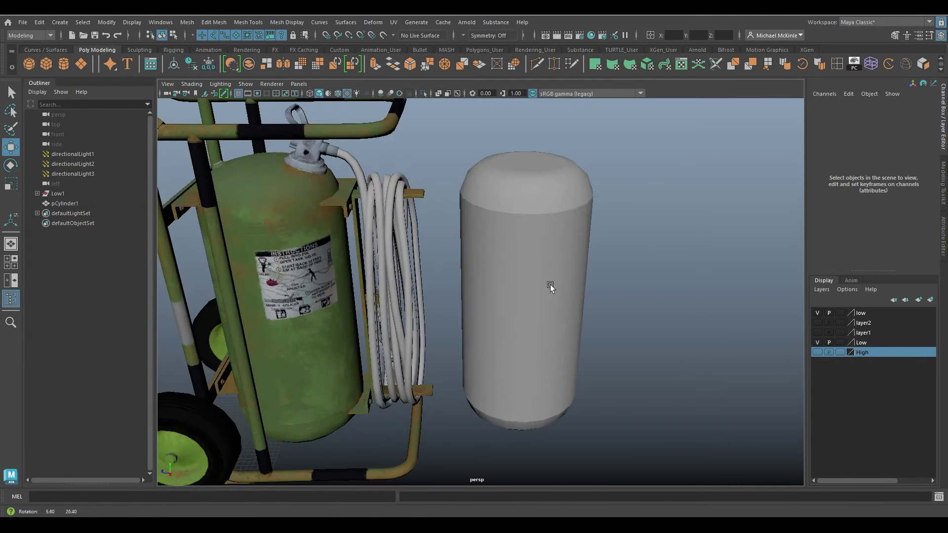
left_click(501, 209)
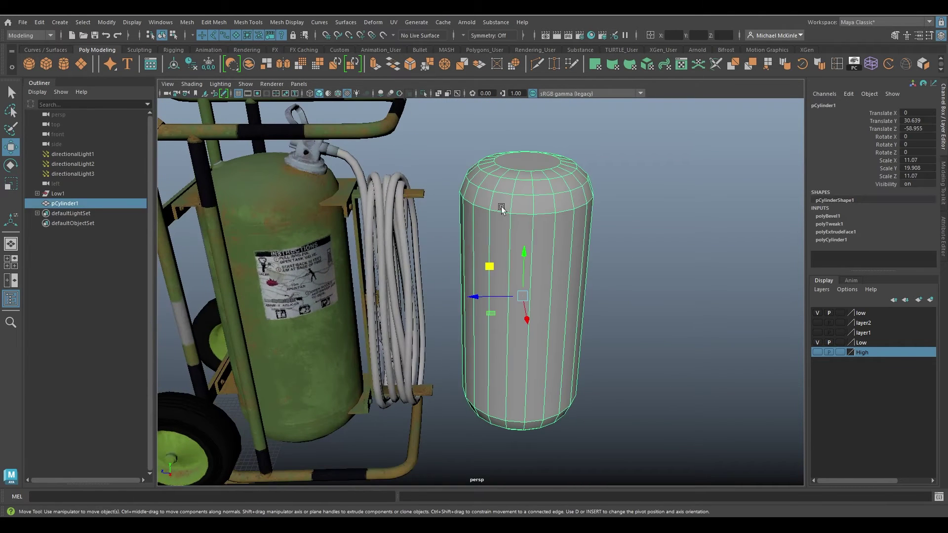
Soften the edges of the rounded cylinder and deselect it to check its smooth shading.
left_click(781, 66)
left_click(654, 242)
left_click(578, 294)
left_click(630, 284)
left_click_drag(603, 301, 652, 324, "alt")
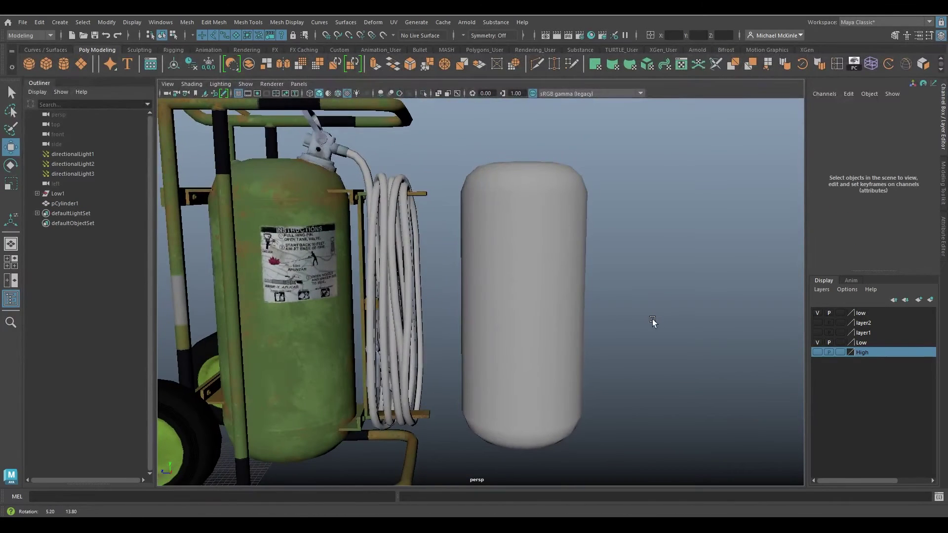
Open the UV Editor for the cylinder and compare its UV layout with that of the fire extinguisher tank.
left_click(553, 239)
left_click_drag(553, 239, 554, 262, "alt")
key("ctrl+u")
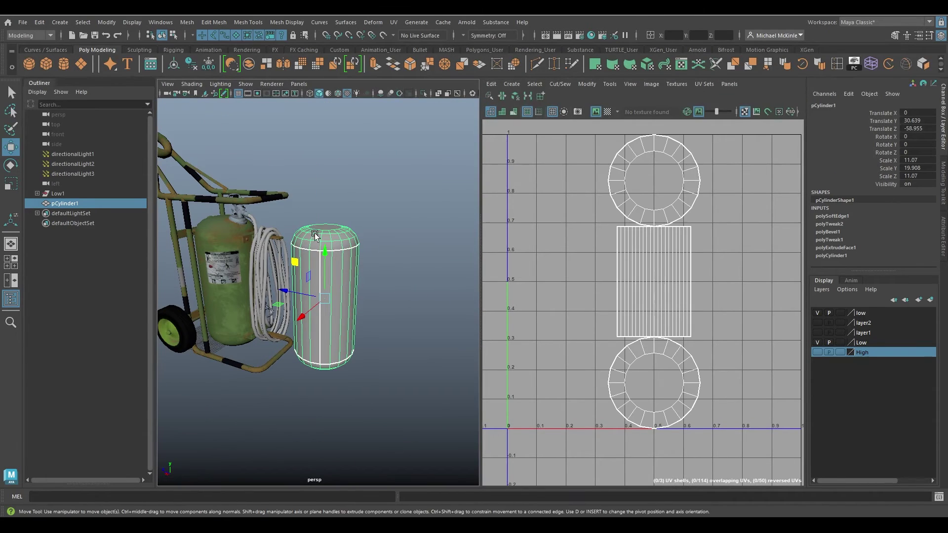
left_click(237, 276)
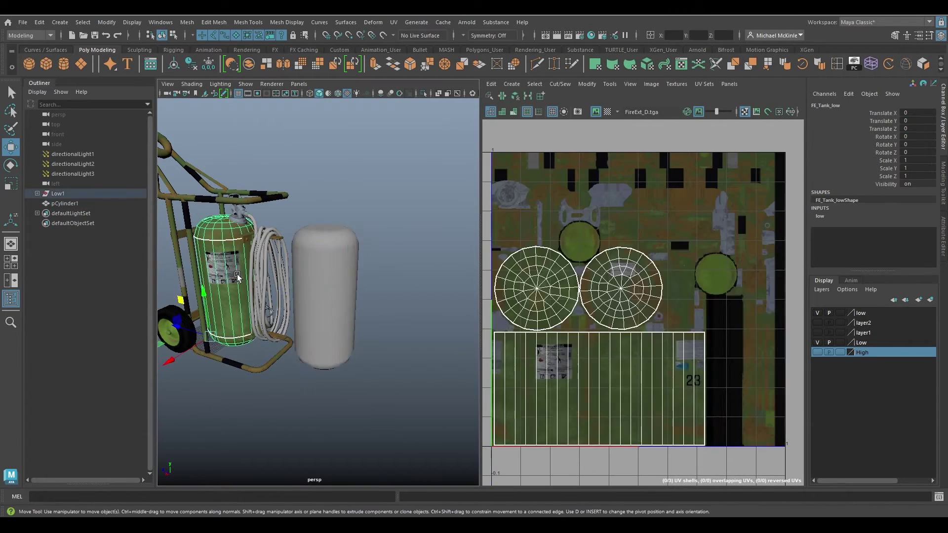
left_click(320, 276)
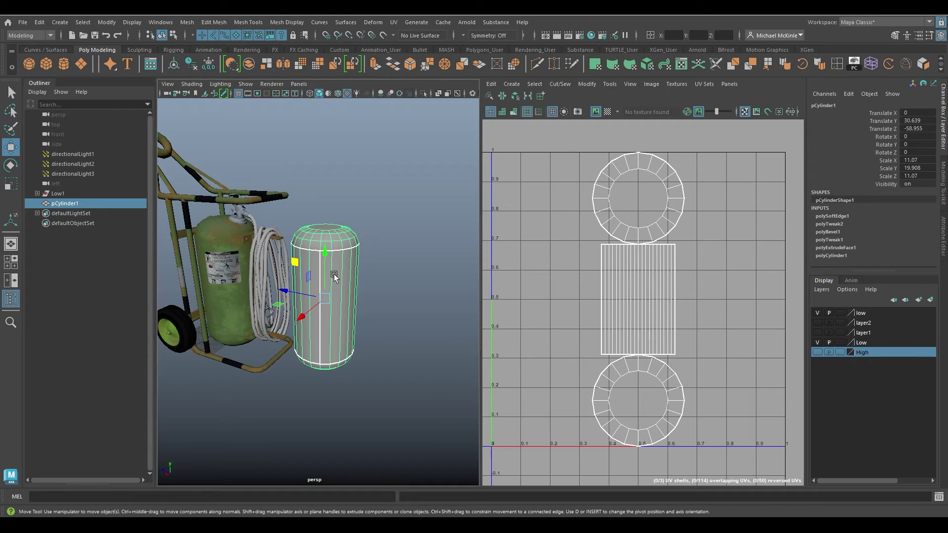
left_click_drag(302, 269, 383, 262, "alt")
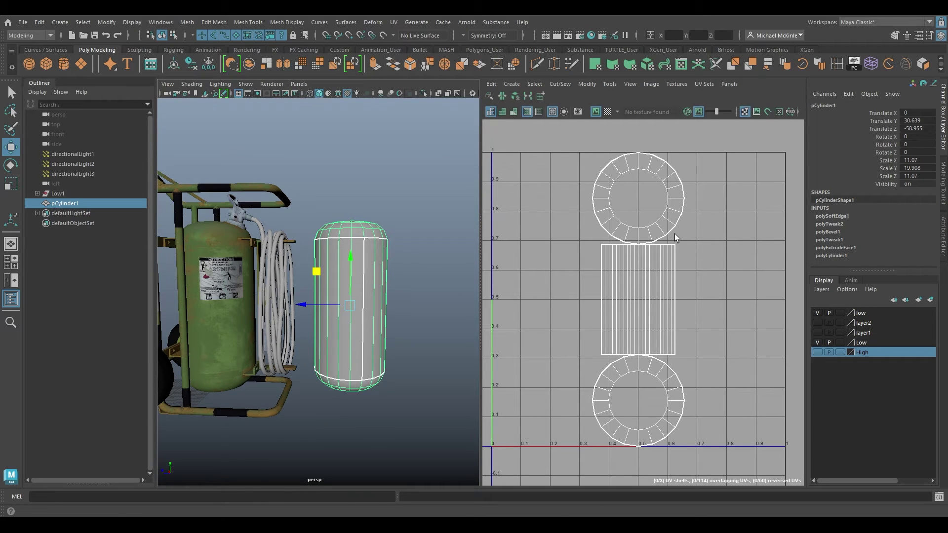
Select the fire extinguisher tank and compare its UV shells on the texture with the instruction label side of the model.
left_click_drag(216, 255, 384, 239, "alt")
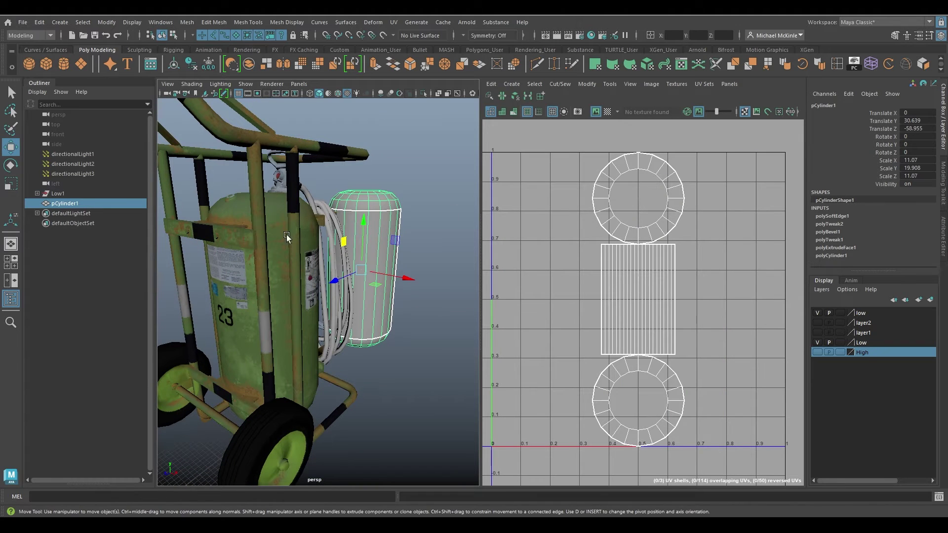
left_click(237, 284)
left_click_drag(287, 306, 264, 277, "alt")
left_click(406, 239)
left_click(257, 243)
right_click_drag(264, 277, 344, 283, "alt")
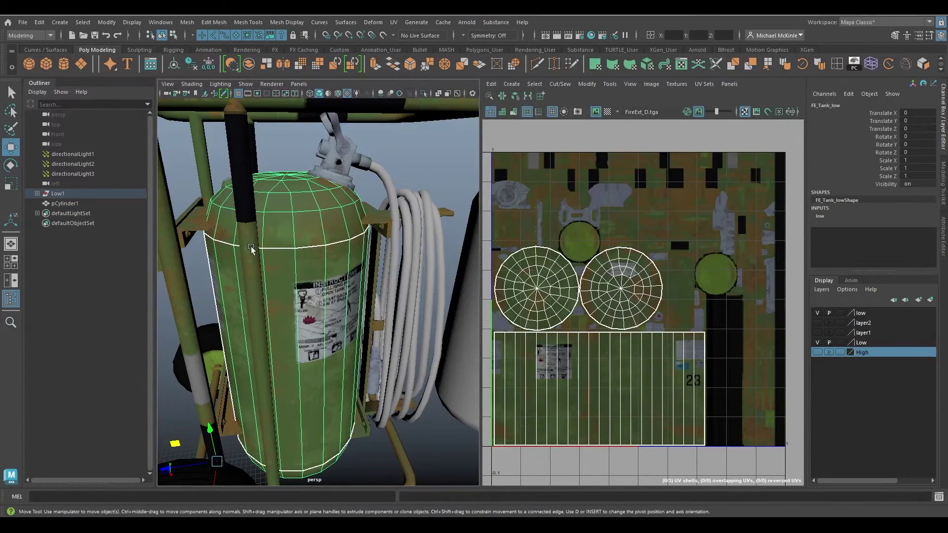
left_click_drag(343, 235, 297, 189, "alt")
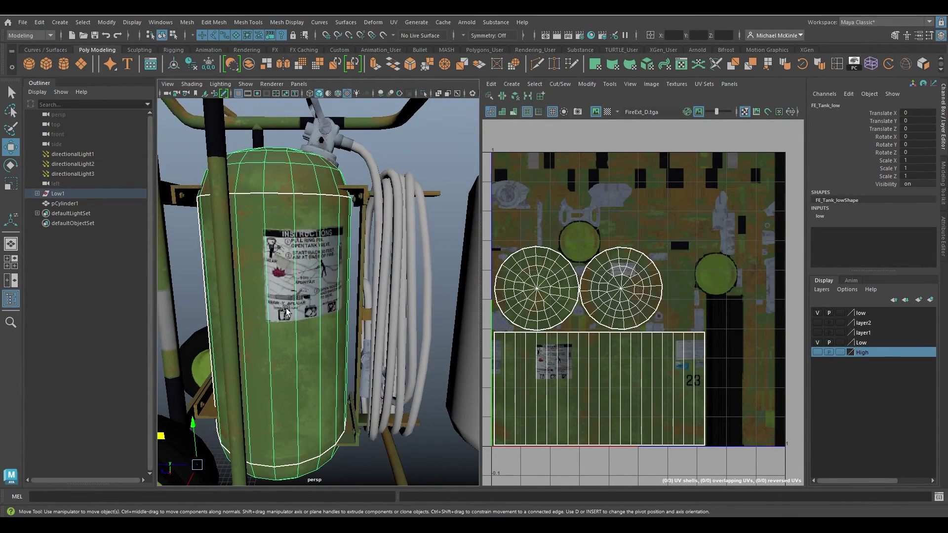
Select edges along the upper border of the tank's rectangular body shell and examine the matching seam around the model.
left_click_drag(260, 254, 317, 262, "alt")
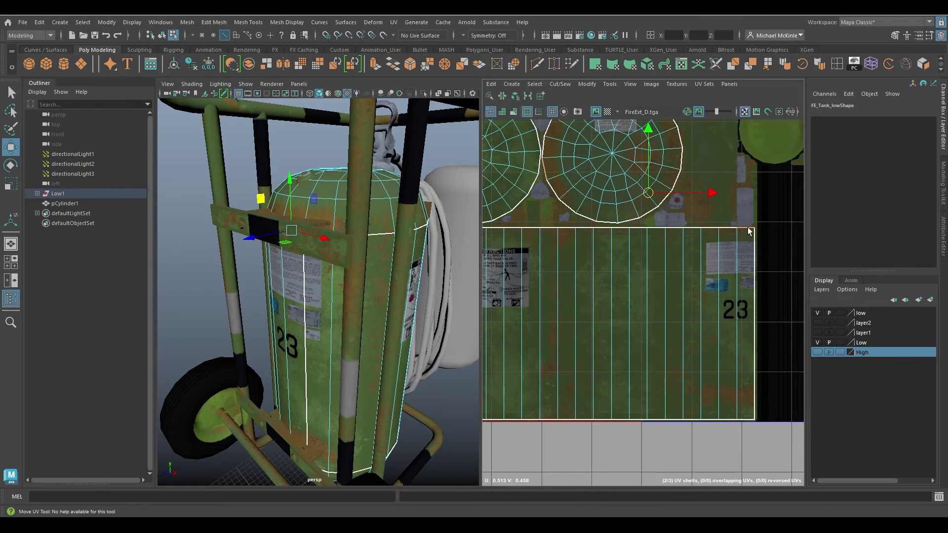
key("w")
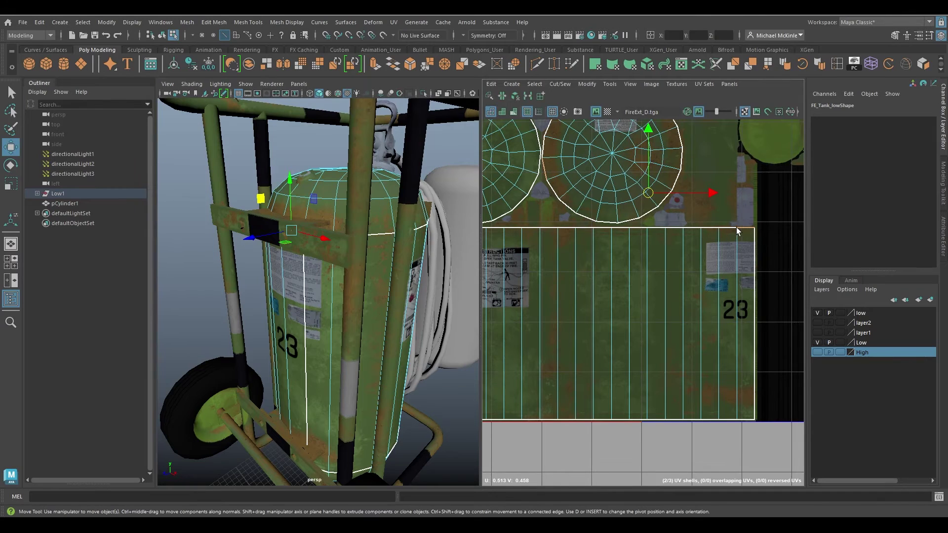
left_click(707, 227, "shift")
left_click(692, 227, "shift")
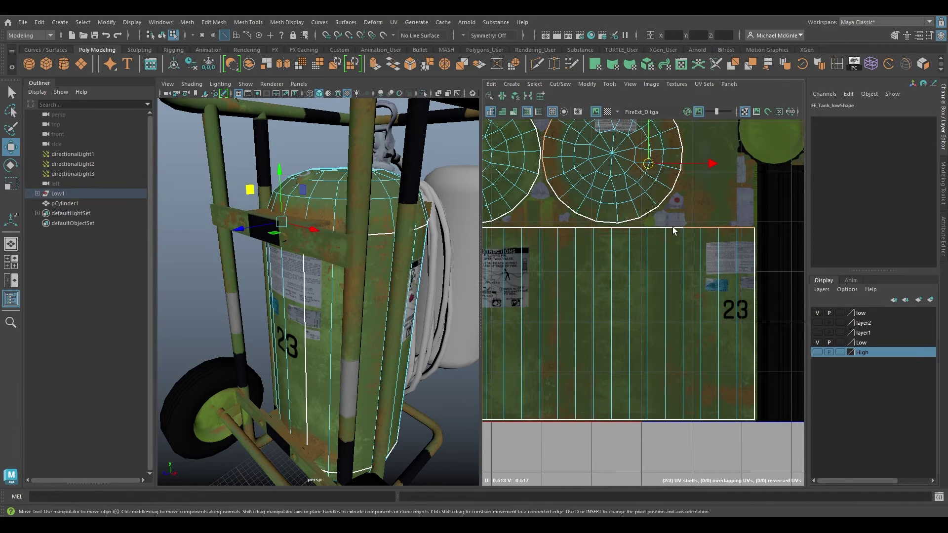
left_click(673, 227, "shift")
left_click(658, 227, "shift")
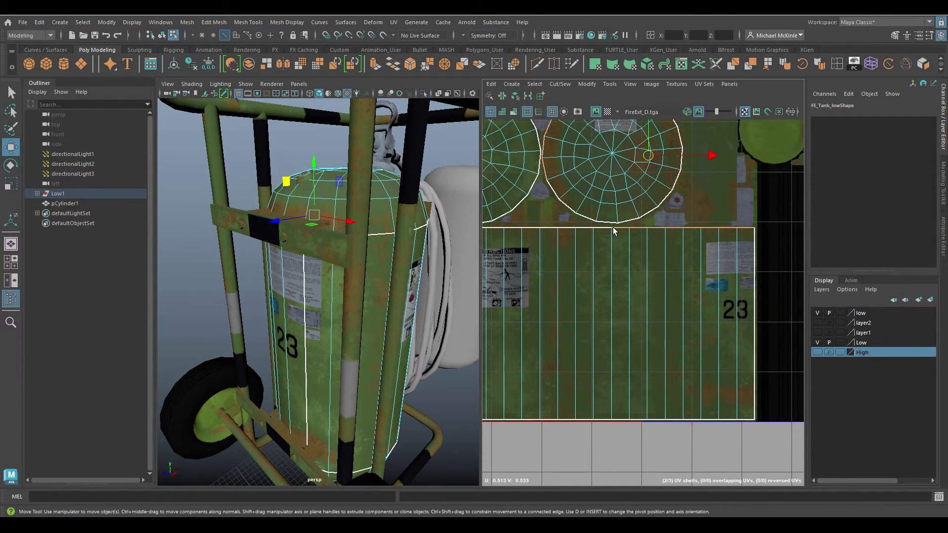
left_click_drag(303, 279, 434, 297, "alt")
right_click_drag(314, 302, 379, 302, "alt")
middle_click_drag(386, 239, 370, 290, "alt")
left_click_drag(370, 292, 350, 266, "alt")
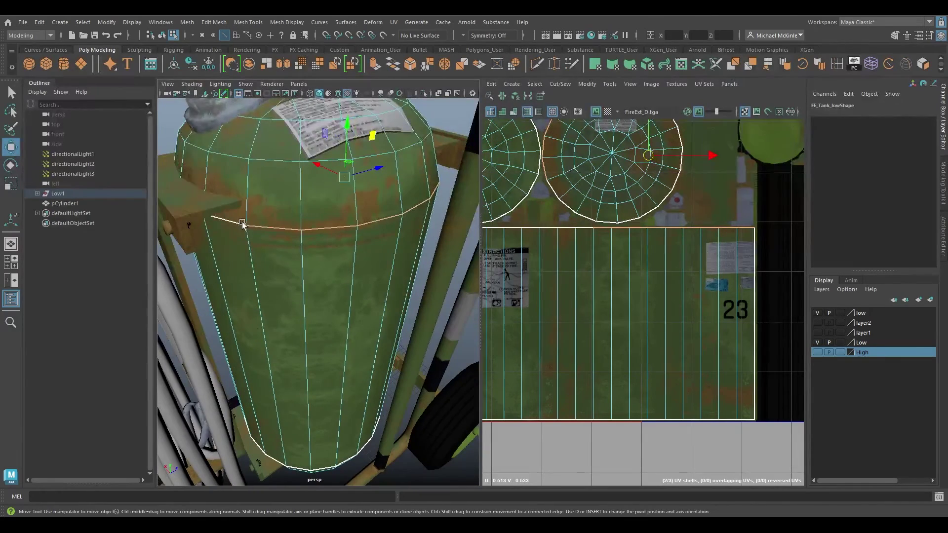
Select the tank's rectangular body UV shell and each circular cap shell in turn to see which part of the model they cover.
right_click_drag(619, 261, 588, 248)
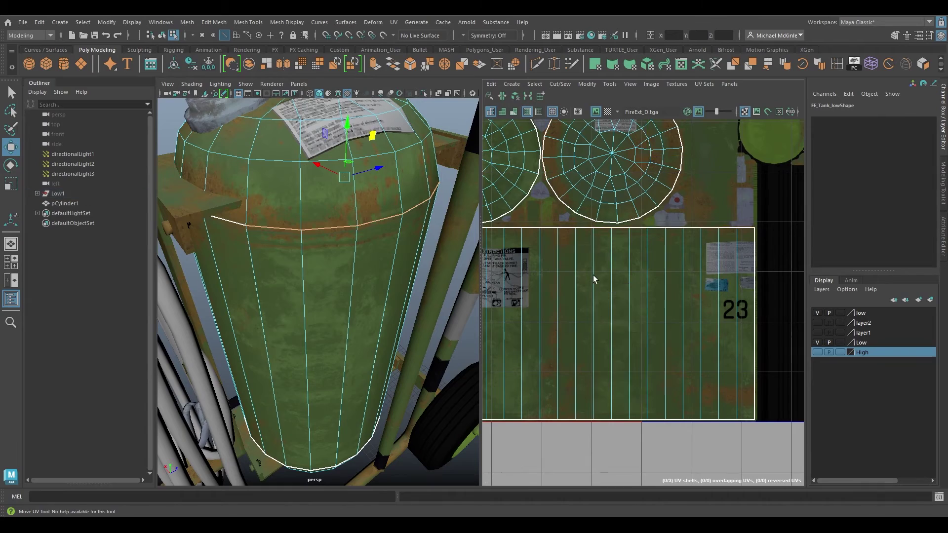
left_click(594, 277)
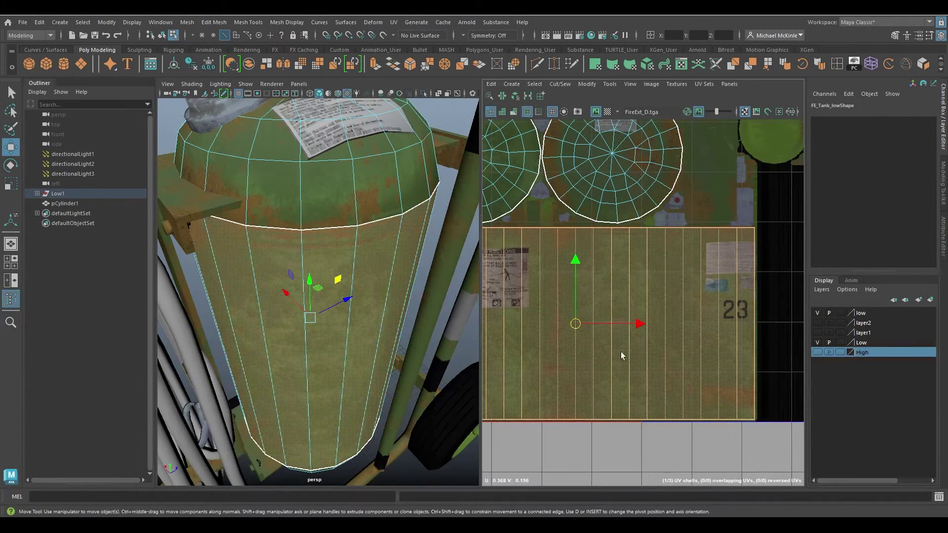
middle_click_drag(622, 355, 688, 332, "alt")
middle_click_drag(507, 257, 585, 250, "alt")
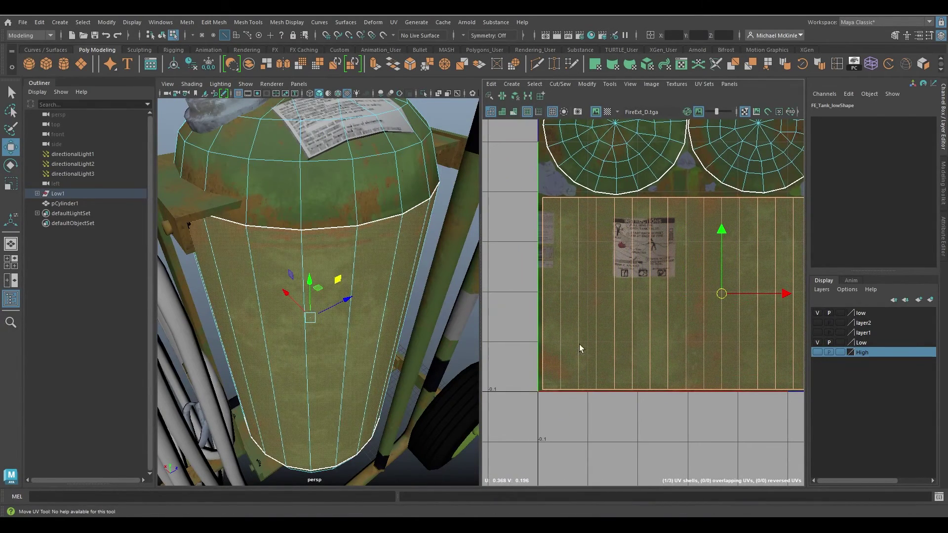
left_click_drag(293, 277, 444, 284, "alt")
right_click_drag(445, 284, 366, 264, "alt")
left_click_drag(301, 262, 331, 257, "alt")
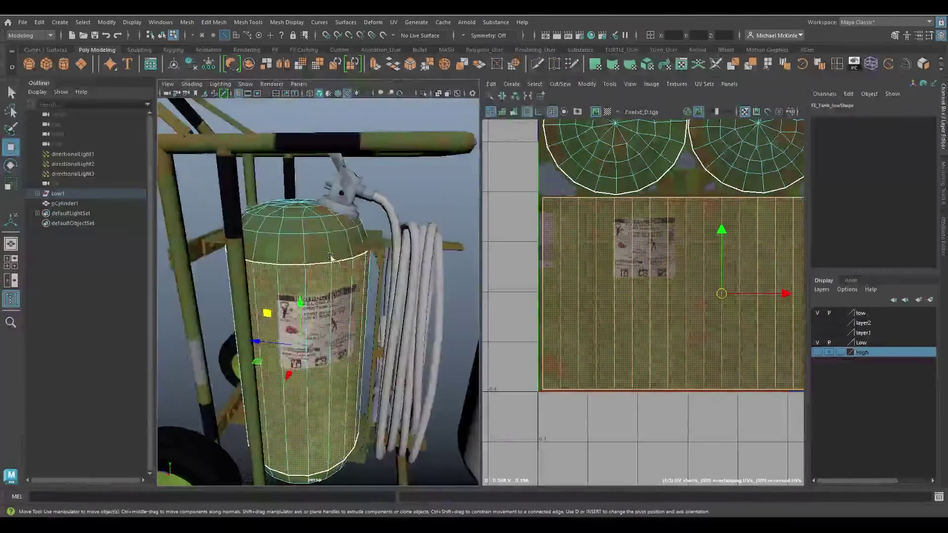
middle_click_drag(686, 234, 665, 311, "alt")
left_click(582, 154)
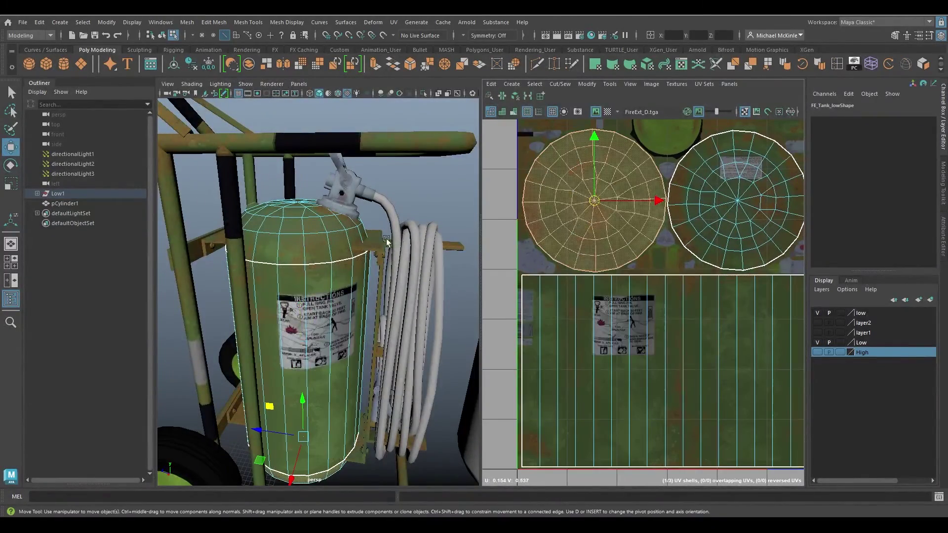
left_click(737, 186)
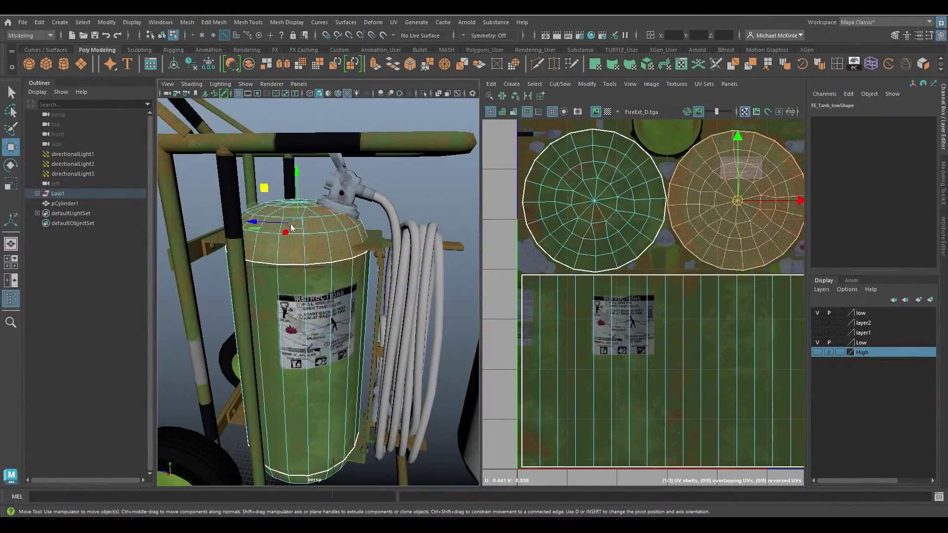
Return the tank to object selection and examine how the labels and number 23 wrap across the body shell's vertical seam.
right_click_drag(293, 230, 334, 217)
left_click_drag(329, 313, 353, 262, "alt")
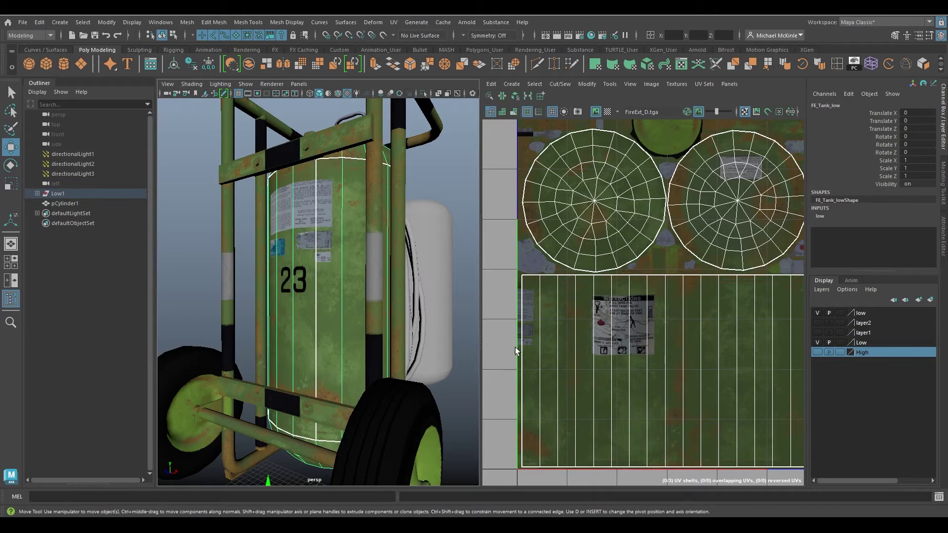
middle_click_drag(651, 355, 617, 331, "alt")
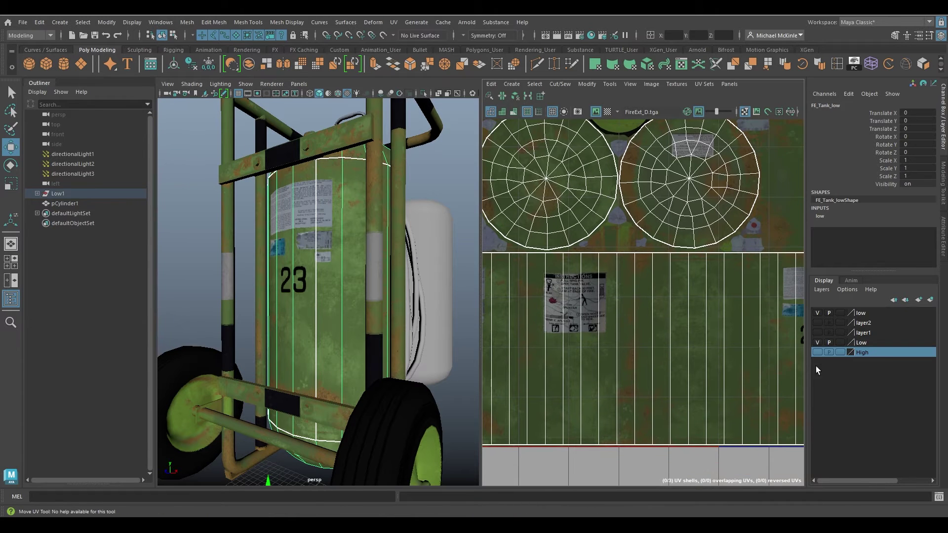
scroll(619, 315, "down", 3)
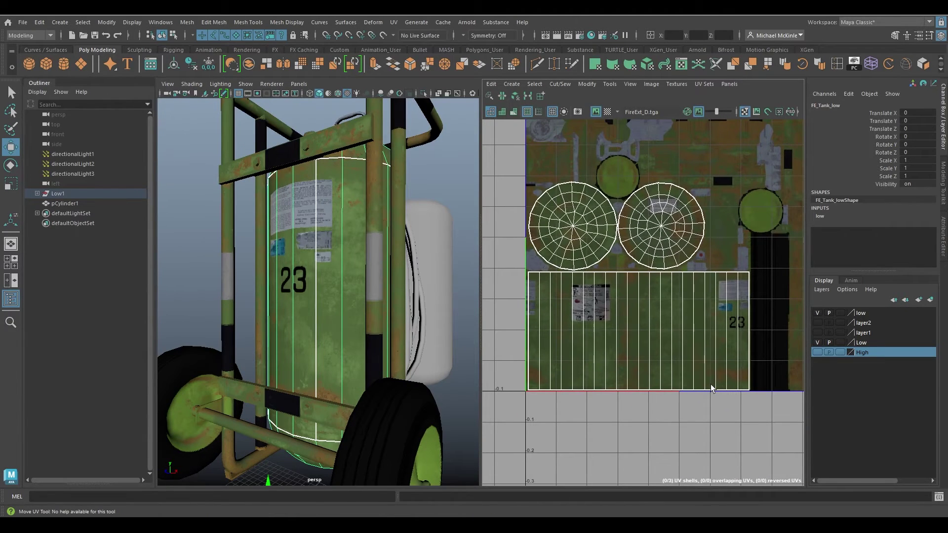
left_click_drag(344, 253, 333, 280, "alt")
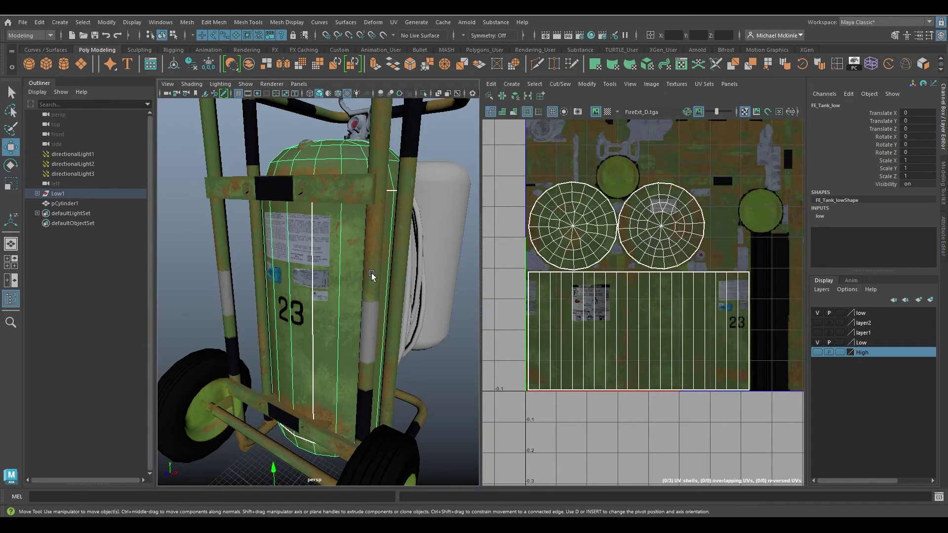
left_click_drag(368, 276, 363, 306, "alt")
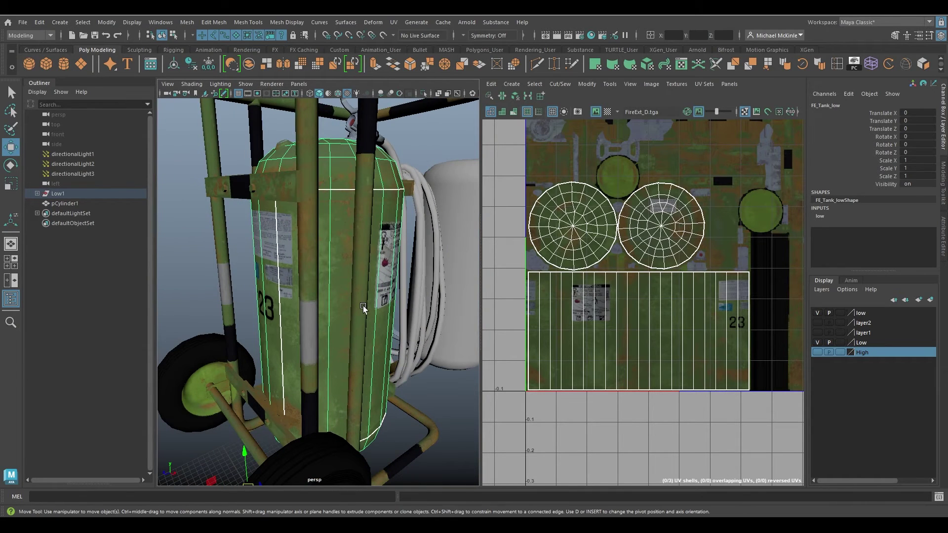
left_click_drag(363, 306, 418, 294, "alt")
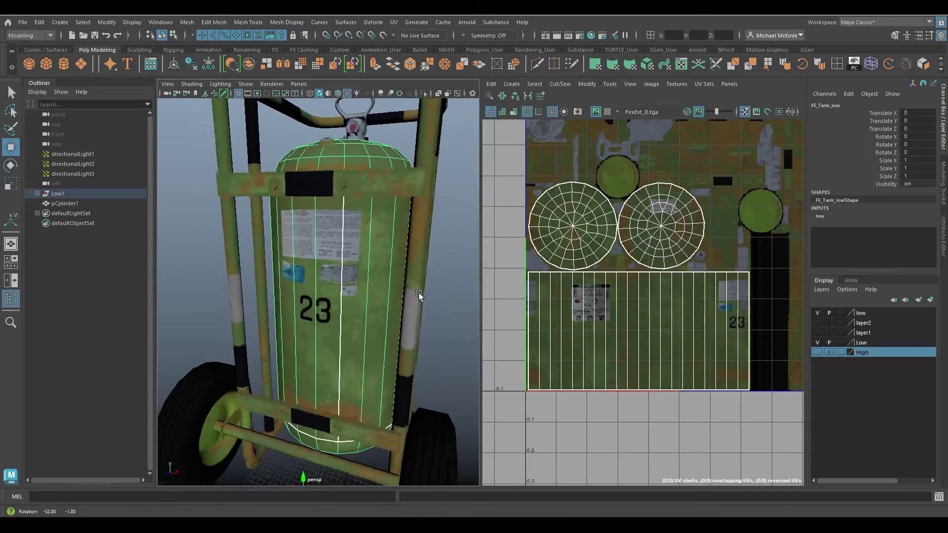
scroll(419, 295, "up", 5)
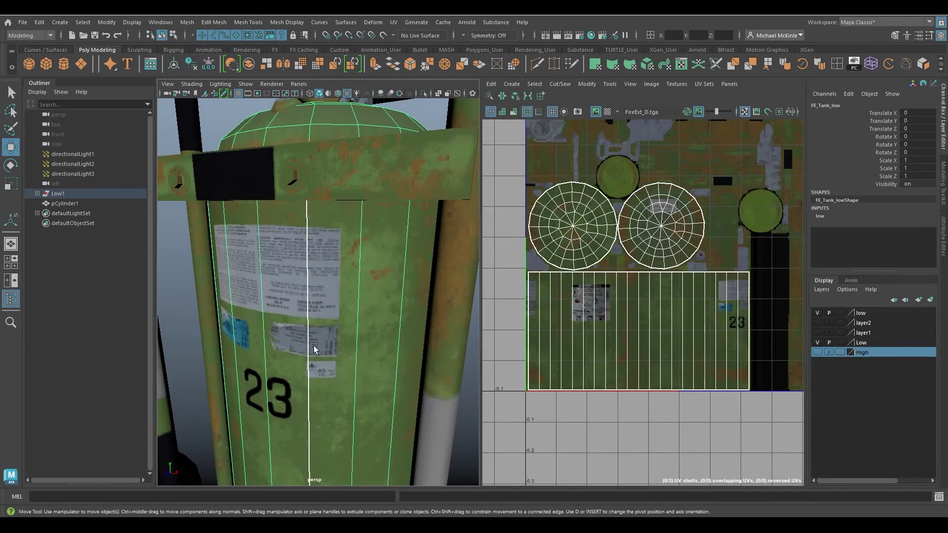
left_click_drag(313, 348, 377, 328, "alt")
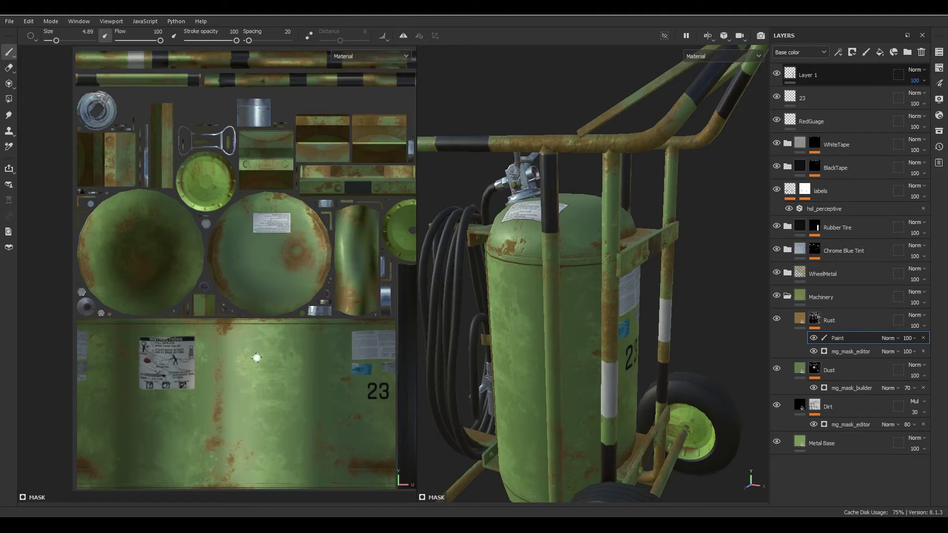
Switch to Substance 3D Painter and examine the instruction label, rust and shell borders on the tank body's 2D texture.
scroll(257, 358, "up", 4)
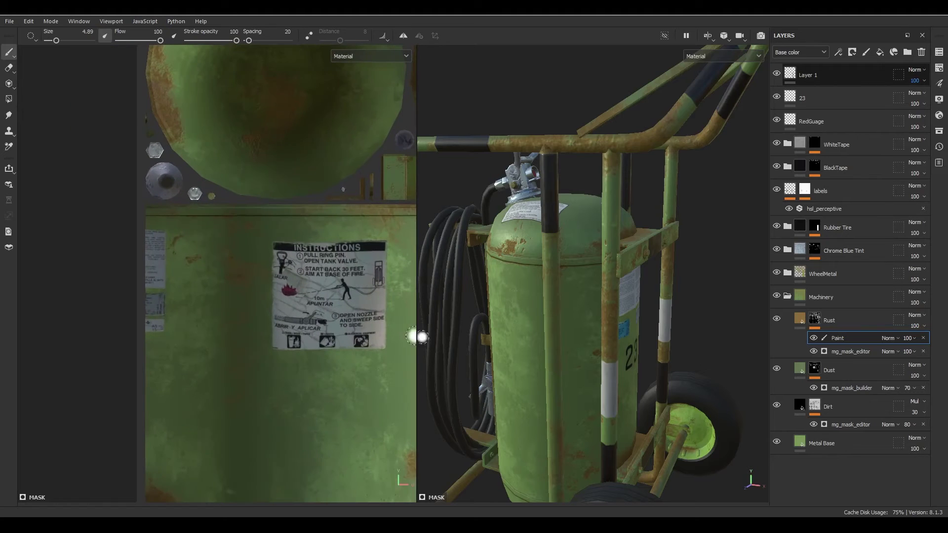
middle_click_drag(298, 296, 52, 285, "alt")
middle_click_drag(402, 281, 332, 277, "alt")
middle_click_drag(103, 316, 344, 291, "alt")
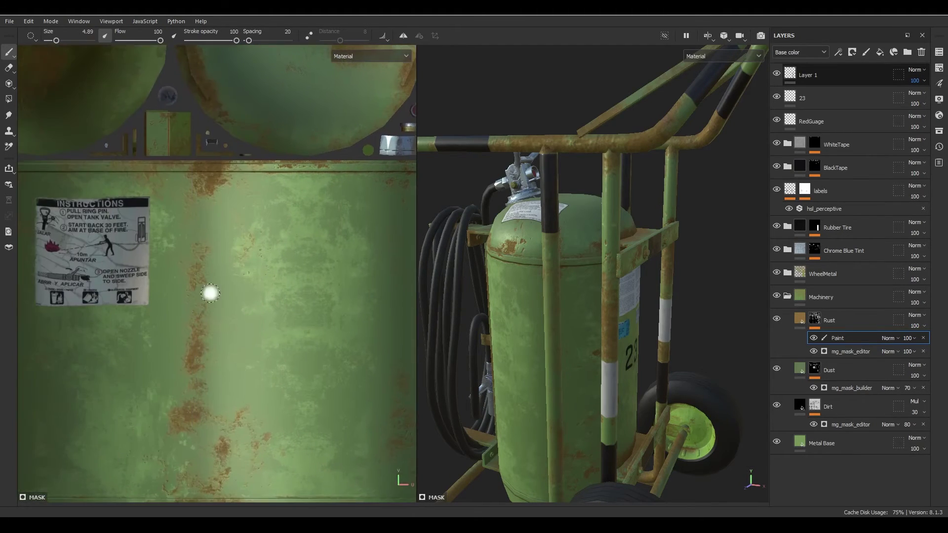
scroll(229, 284, "down", 3)
scroll(150, 265, "up", 3)
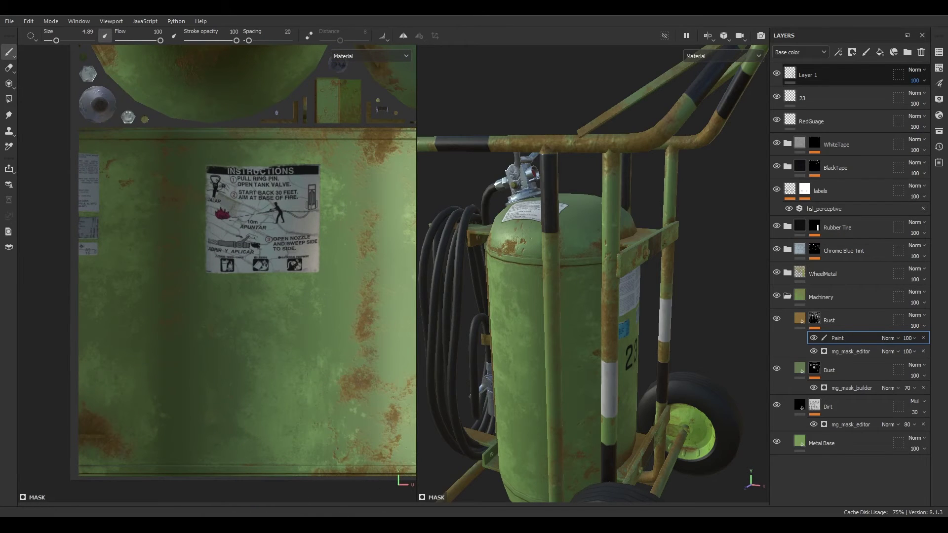
mouse_move(355, 514)
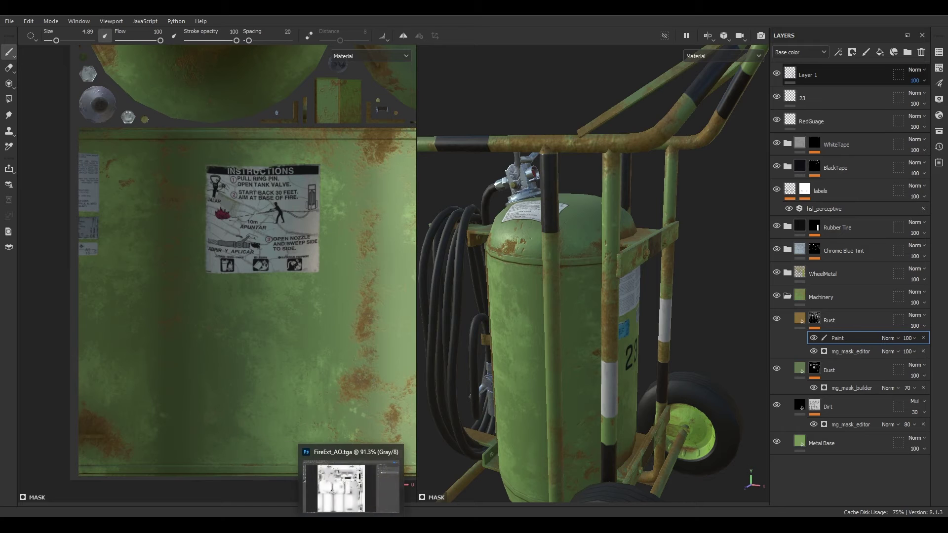
Switch back to Maya, inspect the textured tank from several sides and bring the plain cylinder beside it into view.
left_click(422, 523)
scroll(359, 282, "down", 5)
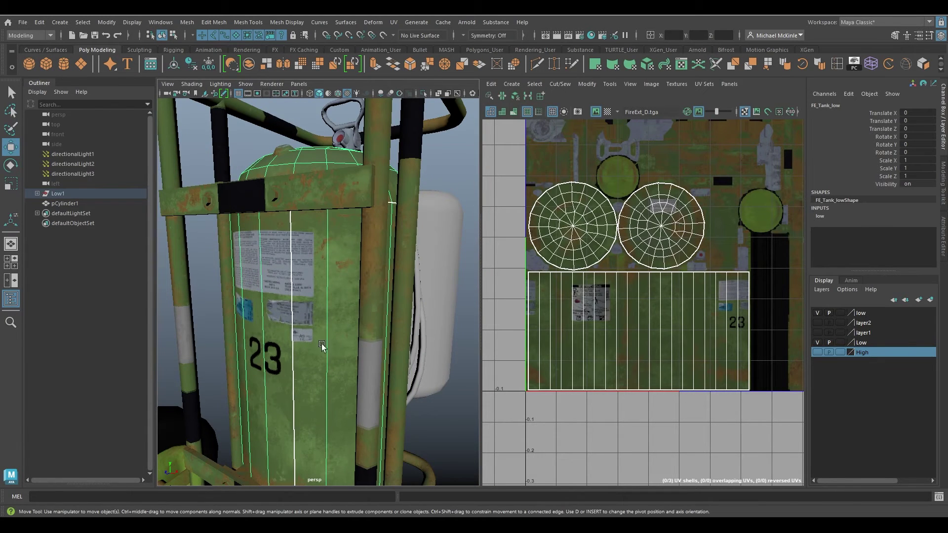
left_click_drag(328, 339, 344, 319, "alt")
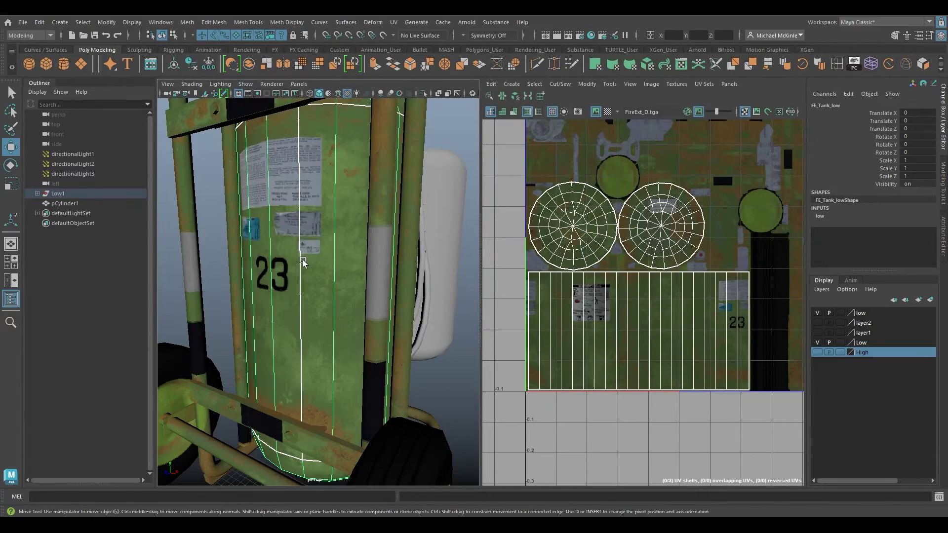
left_click_drag(370, 266, 394, 283, "alt")
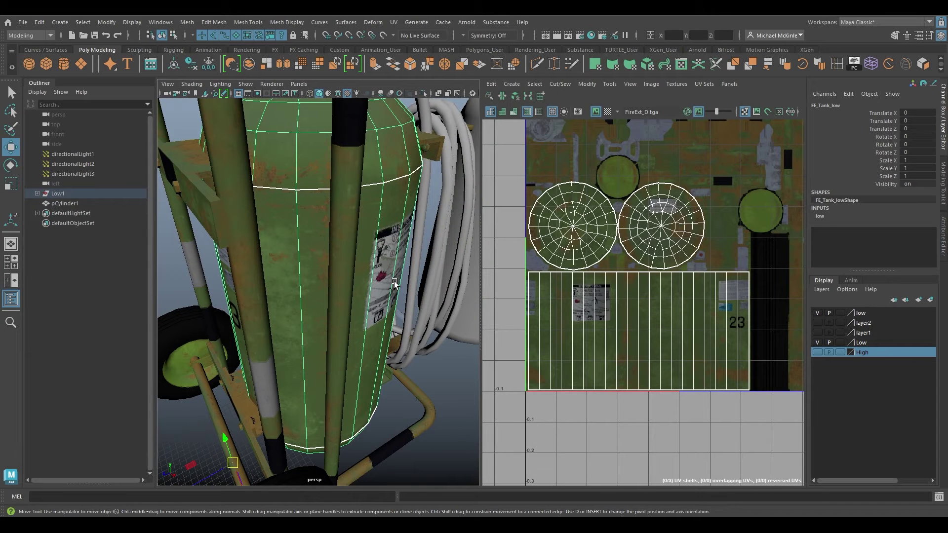
left_click_drag(406, 288, 356, 252, "alt")
right_click_drag(356, 252, 310, 206, "alt")
middle_click_drag(311, 207, 212, 223, "alt")
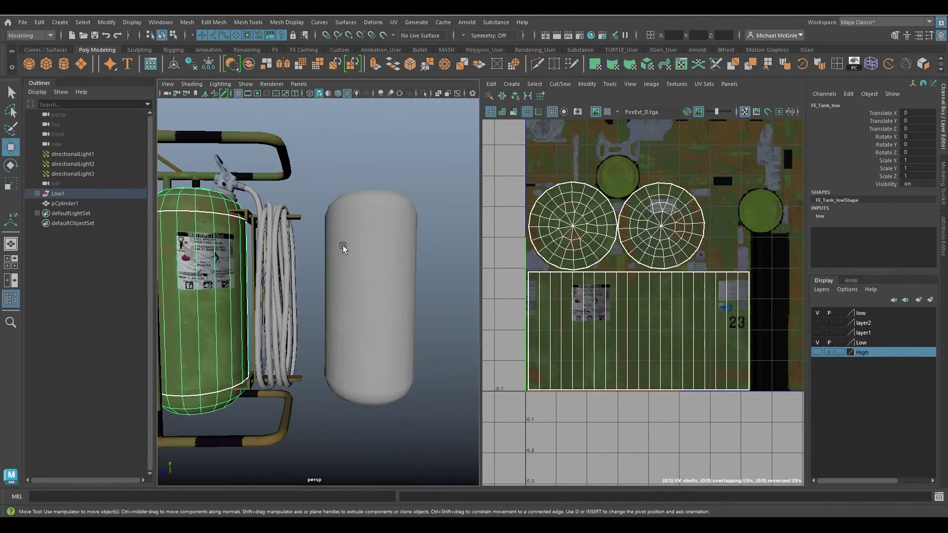
Select the plain cylinder and the fire extinguisher tank in turn to compare their UV shells and seams.
left_click(344, 247)
middle_click_drag(720, 228, 706, 267, "alt")
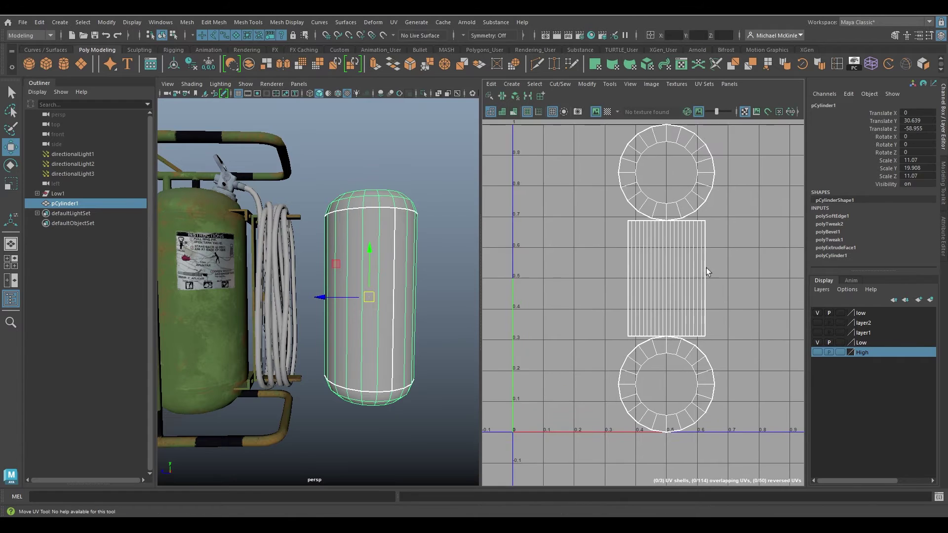
scroll(707, 270, "down", 1)
left_click(206, 269)
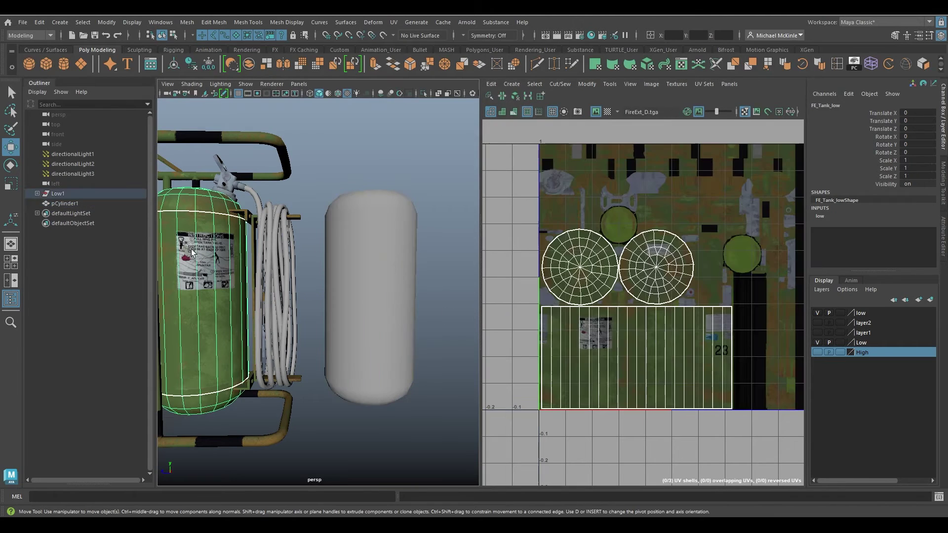
left_click(368, 274)
mouse_move(367, 275)
left_mouse_down("alt")
mouse_move(366, 302)
mouse_move(379, 285)
left_mouse_up("alt")
middle_click_drag(379, 285, 343, 290, "alt")
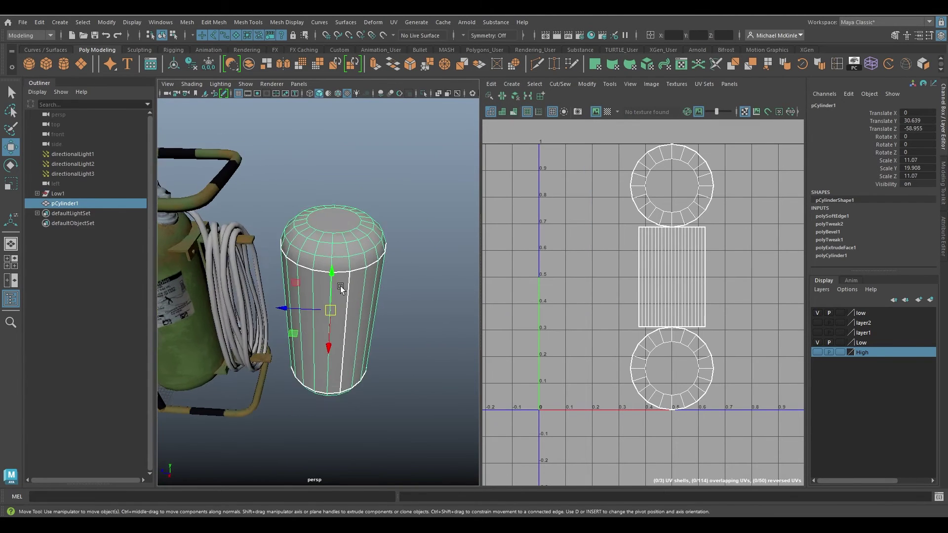
right_click_drag(343, 290, 386, 297, "alt")
left_click_drag(386, 298, 383, 290, "alt")
middle_click_drag(383, 290, 417, 286, "alt")
right_click_drag(416, 286, 361, 275, "alt")
left_click_drag(361, 274, 295, 255, "alt")
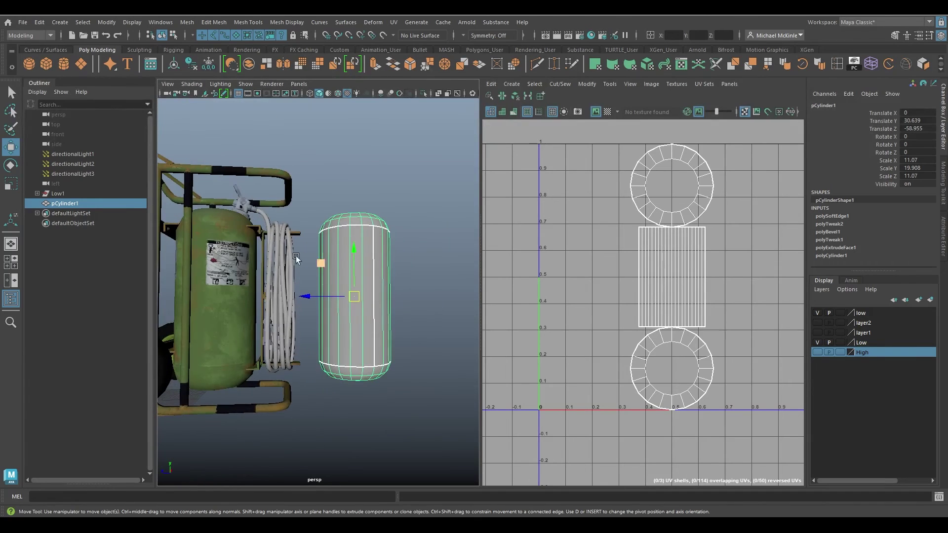
left_click(234, 260)
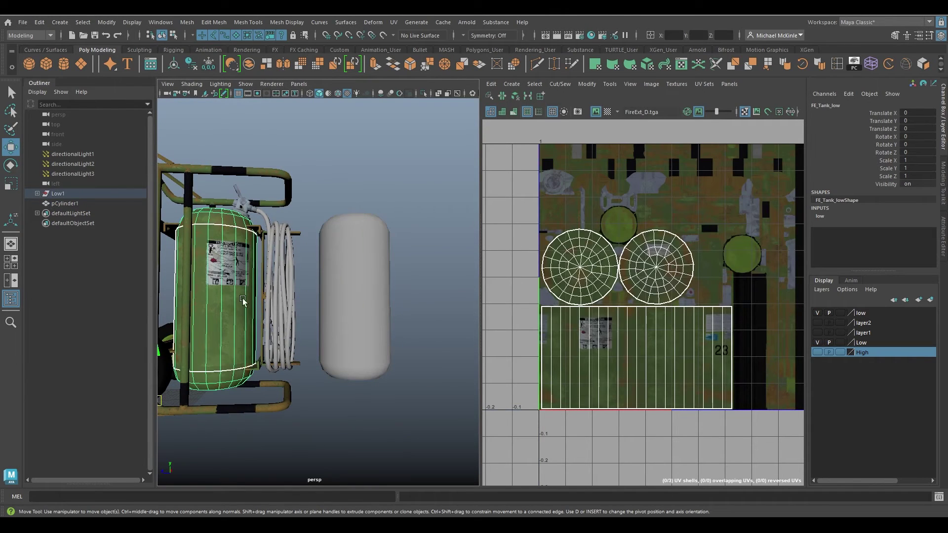
Assign the existing FireExt_Mat material to the plain cylinder.
left_click(346, 290)
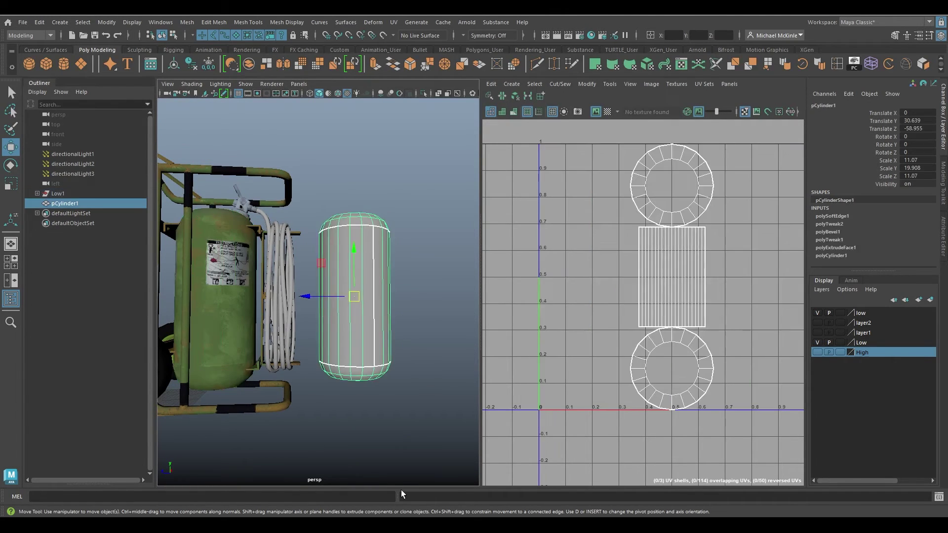
right_click(364, 240)
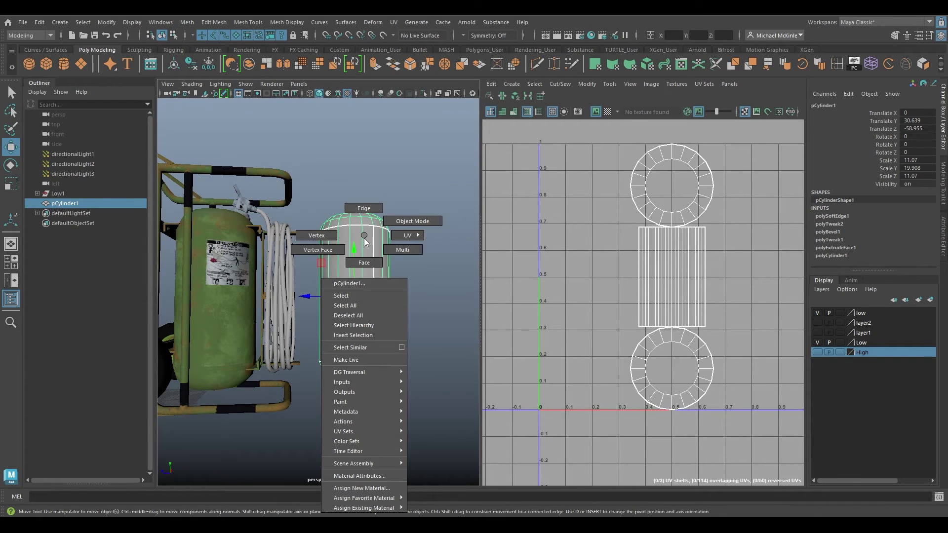
mouse_move(385, 508)
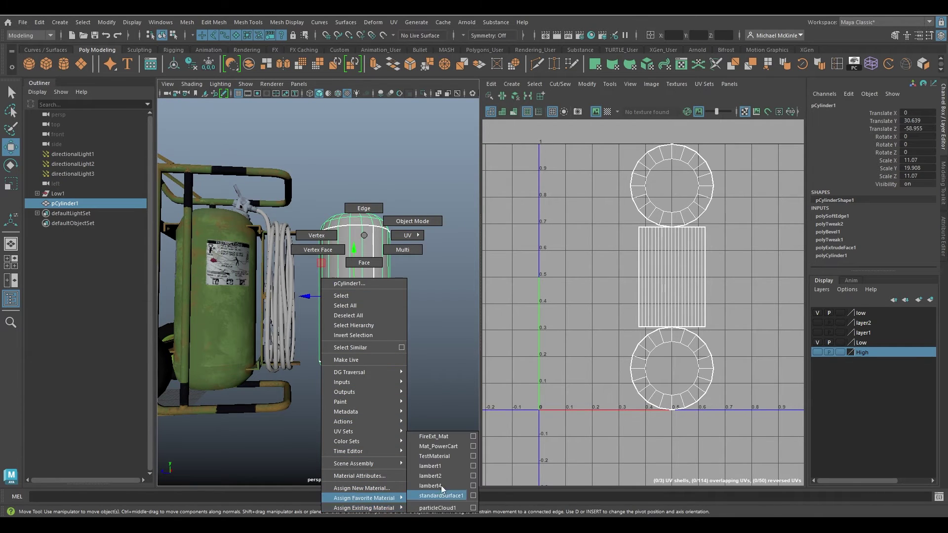
left_click(445, 438)
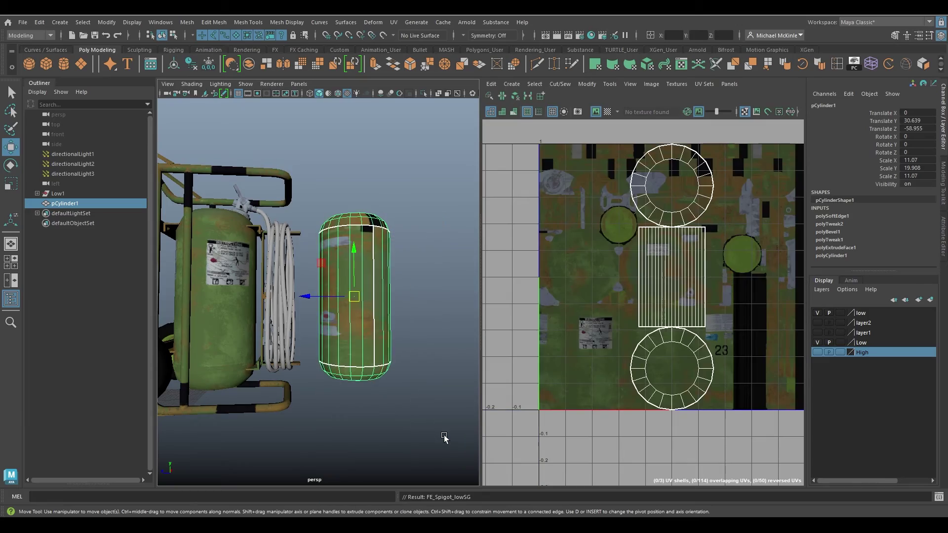
Examine how the texture crosses the cylinder's cap seam up close, comparing its UV layout with the extinguisher tank's.
scroll(381, 360, "up", 6)
left_click_drag(381, 360, 295, 391, "alt")
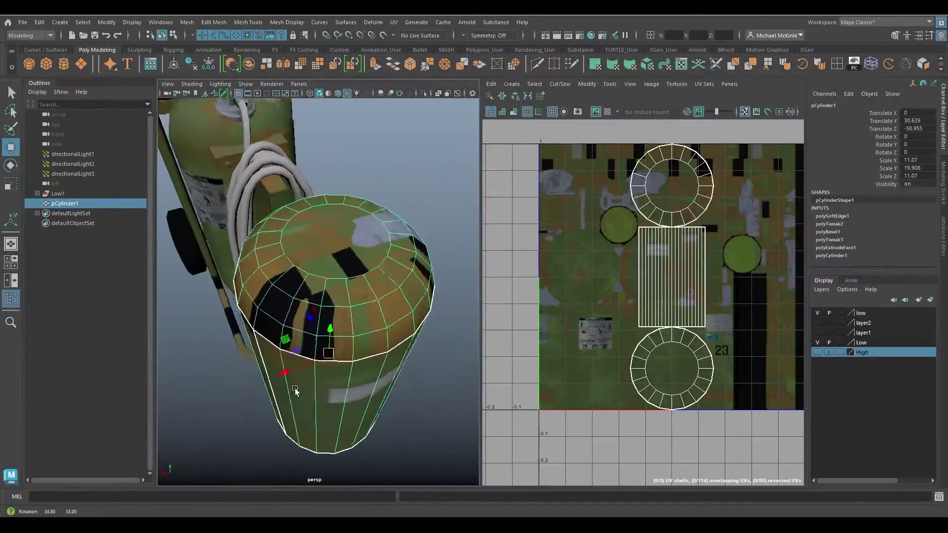
right_click_drag(295, 391, 343, 393, "alt")
left_click_drag(343, 394, 379, 362, "alt")
middle_click_drag(379, 362, 307, 351, "alt")
right_click_drag(306, 351, 333, 367, "alt")
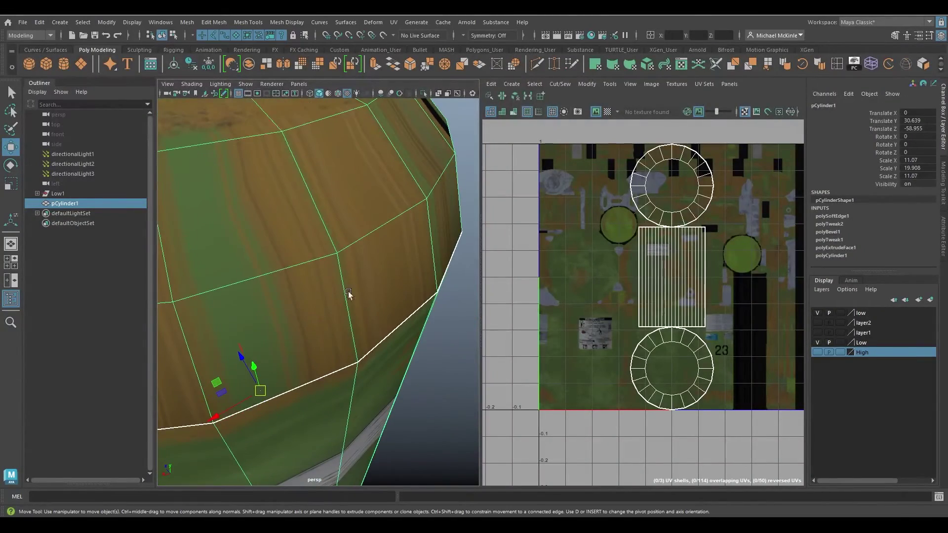
middle_click_drag(647, 274, 638, 318, "alt")
left_click_drag(387, 301, 384, 297, "alt")
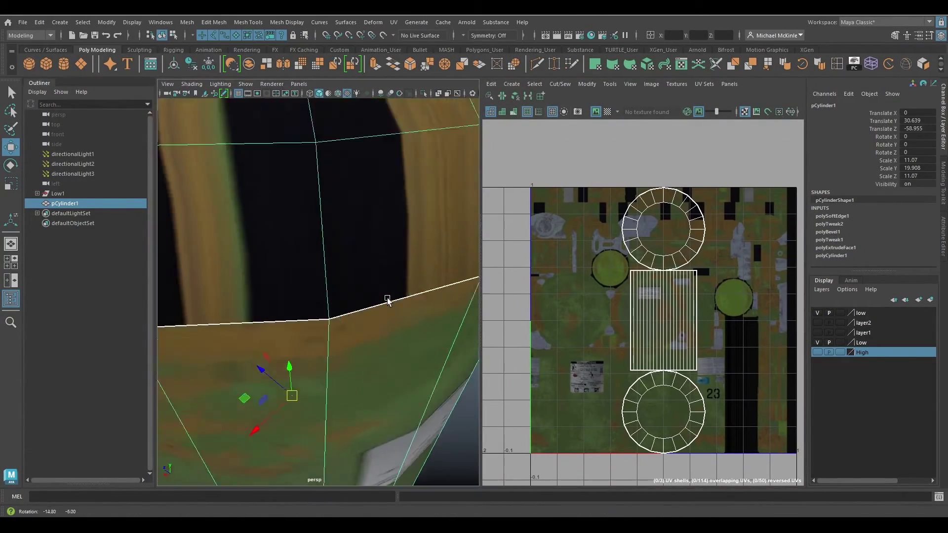
right_click_drag(384, 296, 329, 297, "alt")
left_click_drag(328, 297, 357, 264, "alt")
left_click_drag(396, 308, 342, 308, "alt")
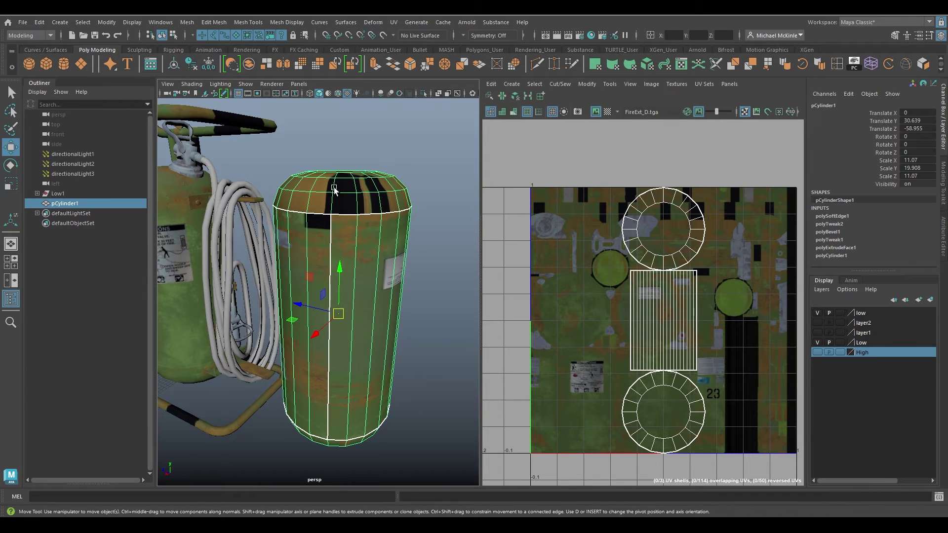
left_click(179, 230)
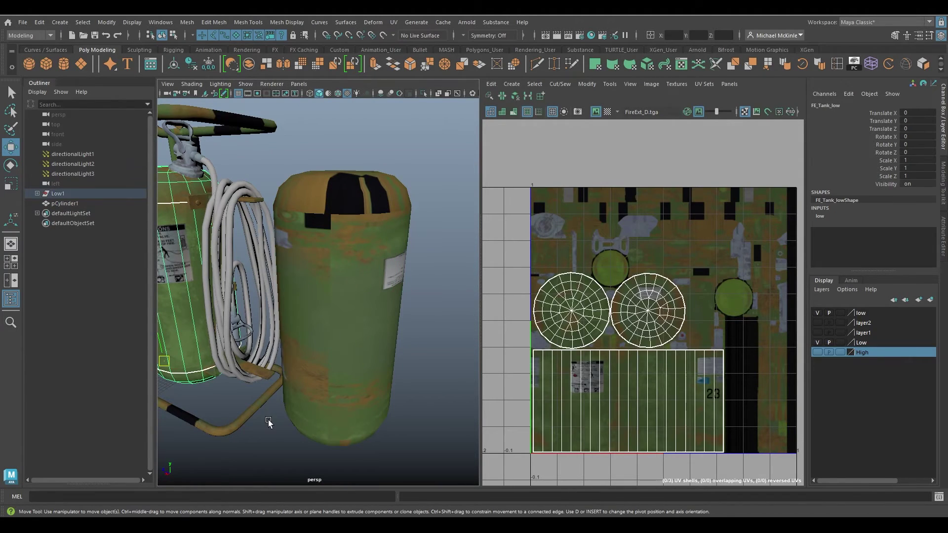
Delete the cylinder's construction history and freeze its transformations.
left_click(391, 305)
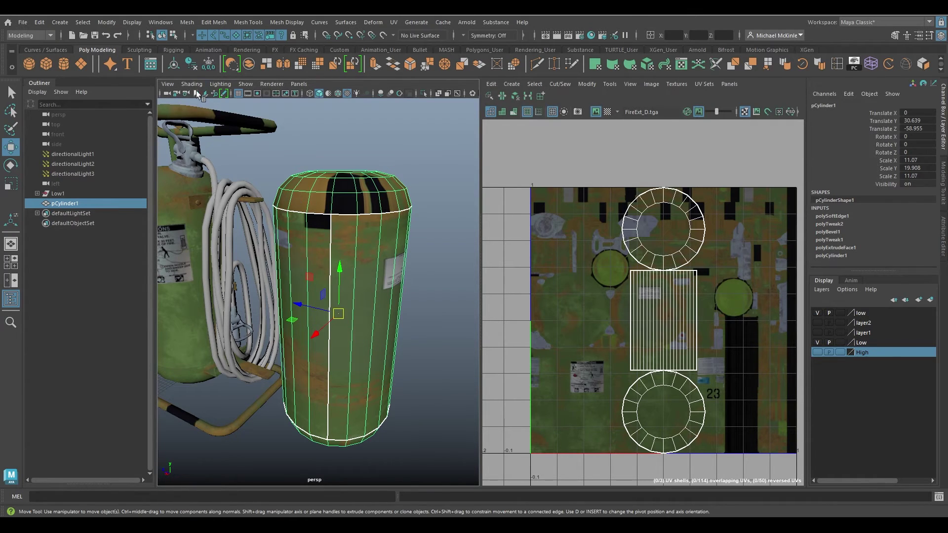
left_click(191, 66)
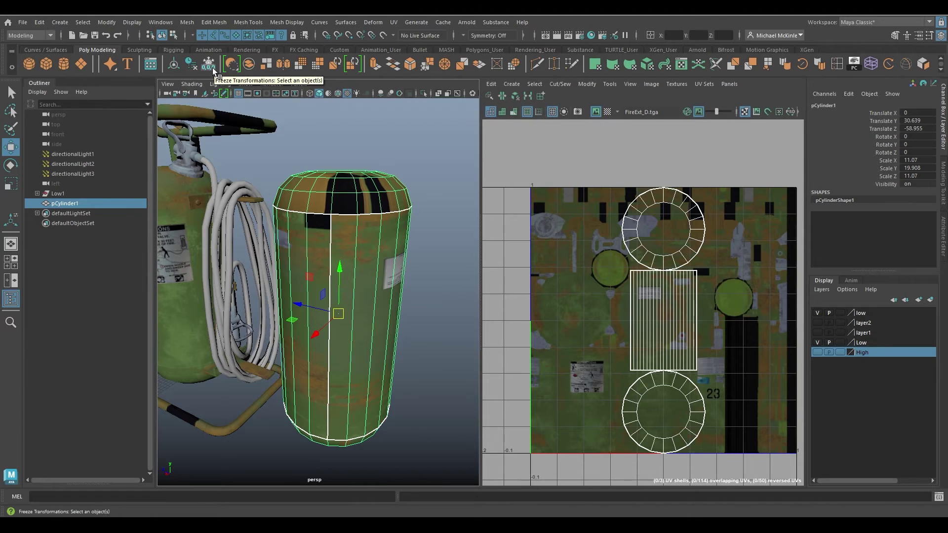
left_click(112, 22)
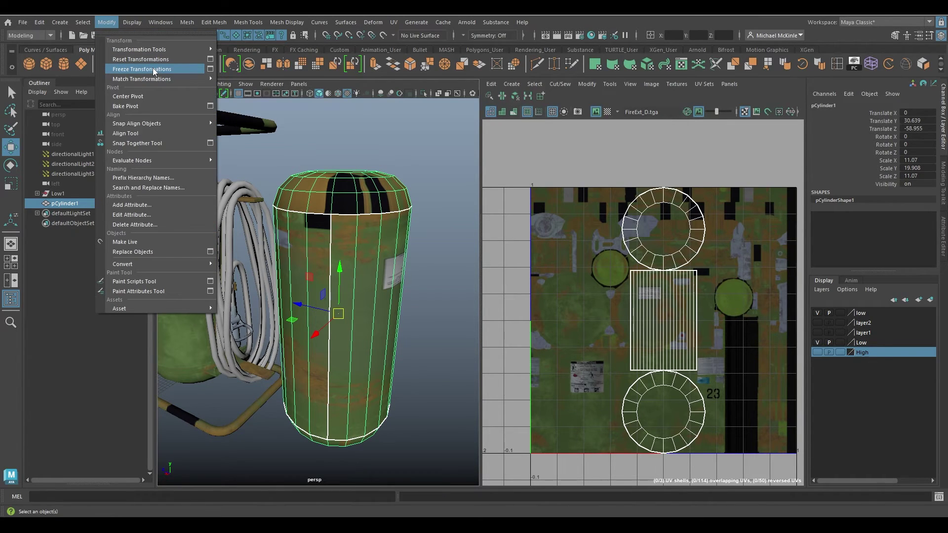
left_click(106, 22)
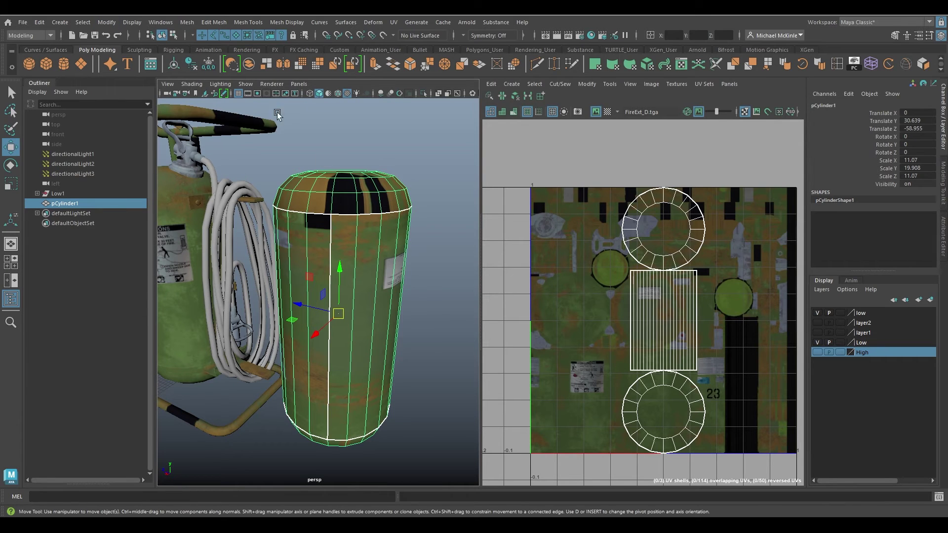
left_click(208, 65)
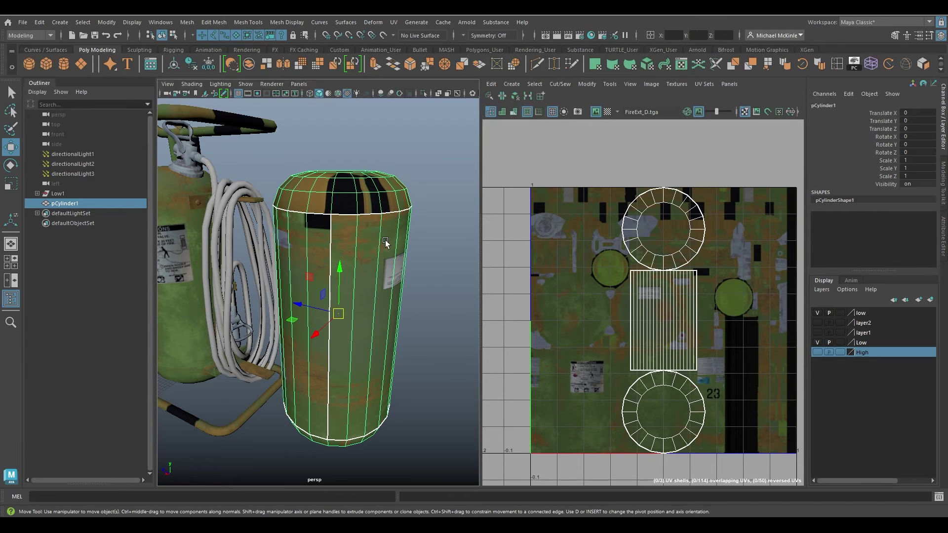
Widen the UV Editor, create camera-based UVs for the cylinder and return it to object selection.
mouse_move(363, 281)
left_mouse_down("alt")
mouse_move(395, 264)
mouse_move(370, 279)
left_mouse_up("alt")
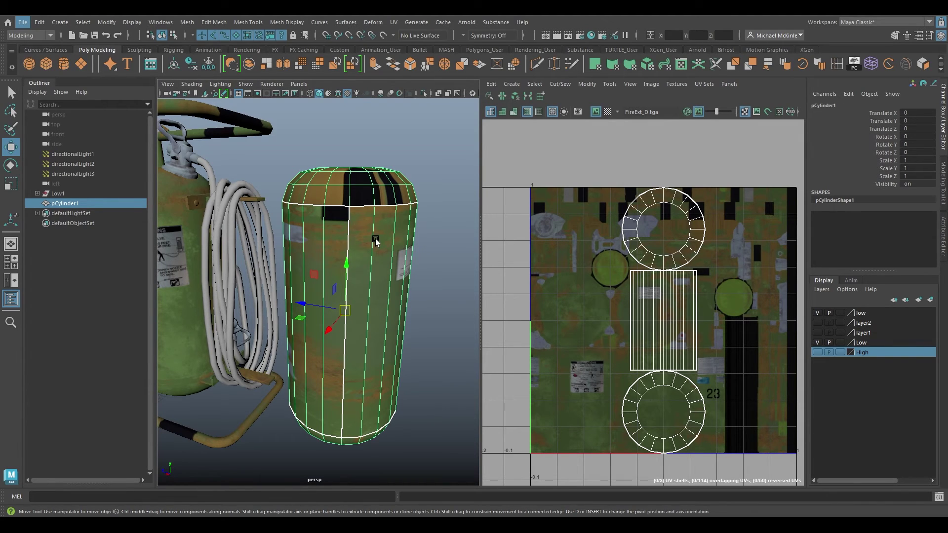
left_click_drag(394, 255, 388, 260, "alt")
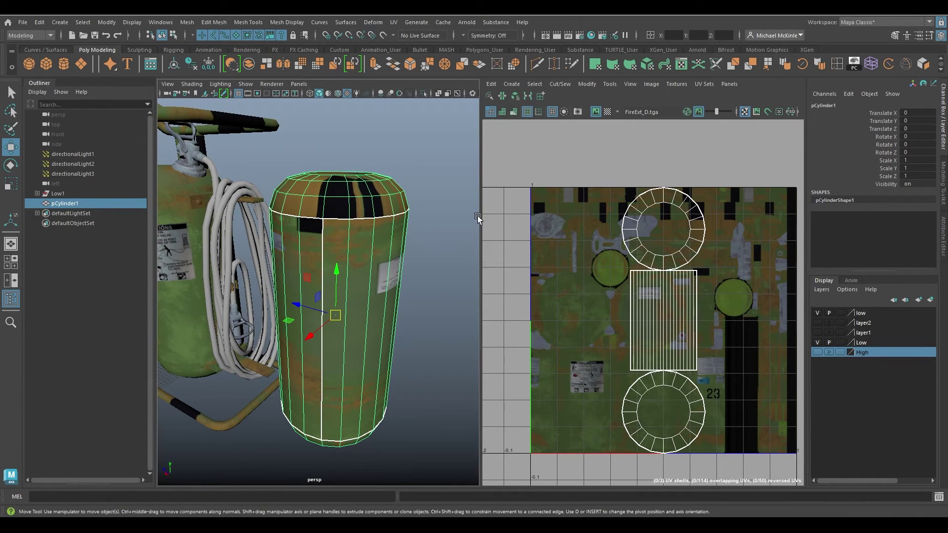
left_click_drag(479, 215, 450, 216)
left_click(480, 85)
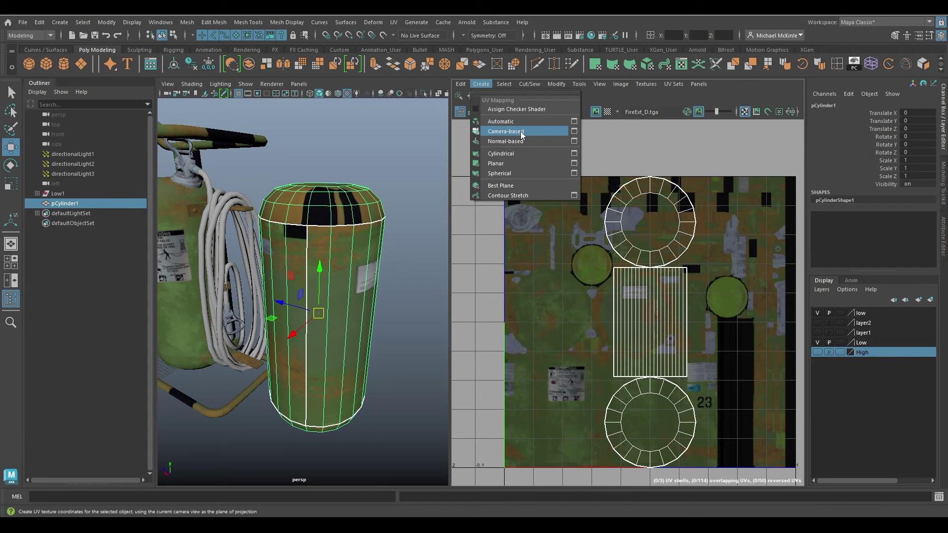
left_click(522, 131)
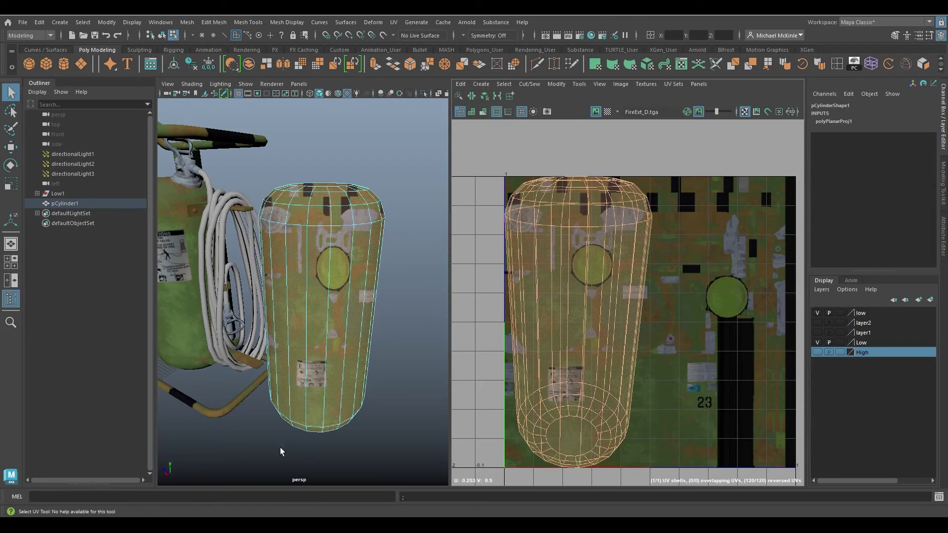
right_click_drag(334, 228, 375, 210)
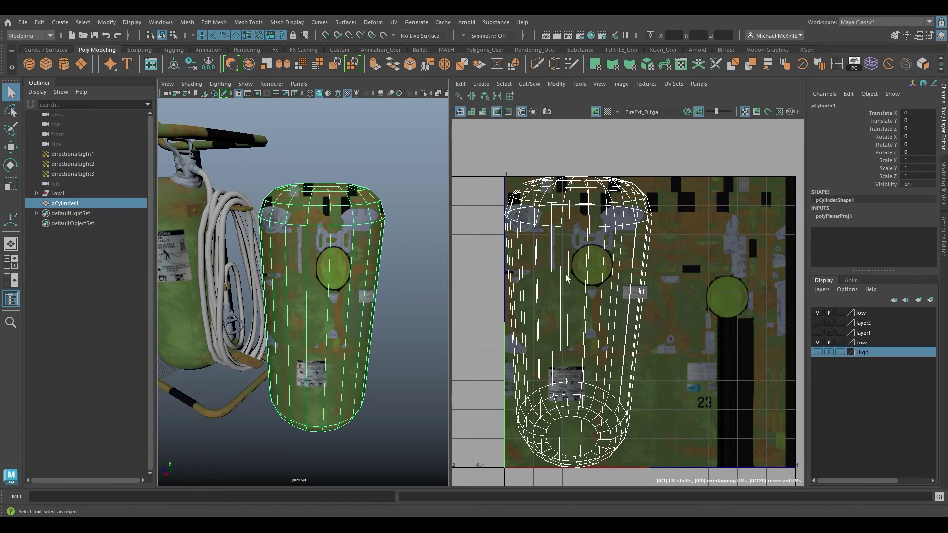
Examine the camera-projected texture and small text label along the cylinder's side up close, and frame the whole cylinder again.
mouse_move(395, 283)
left_mouse_down("alt")
mouse_move(384, 296)
mouse_move(272, 290)
mouse_move(413, 286)
left_mouse_up("alt")
left_click_drag(348, 255, 208, 264, "alt")
middle_click_drag(208, 264, 250, 283, "alt")
mouse_move(250, 283)
right_mouse_down("alt")
mouse_move(322, 313)
mouse_move(262, 290)
right_mouse_up("alt")
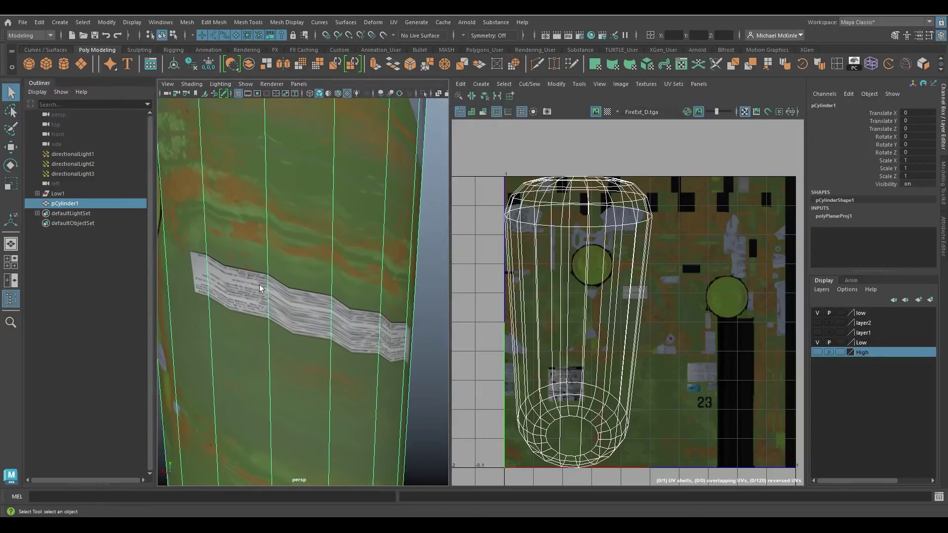
mouse_move(408, 337)
left_mouse_down("alt")
mouse_move(306, 337)
mouse_move(415, 325)
left_mouse_up("alt")
key("f")
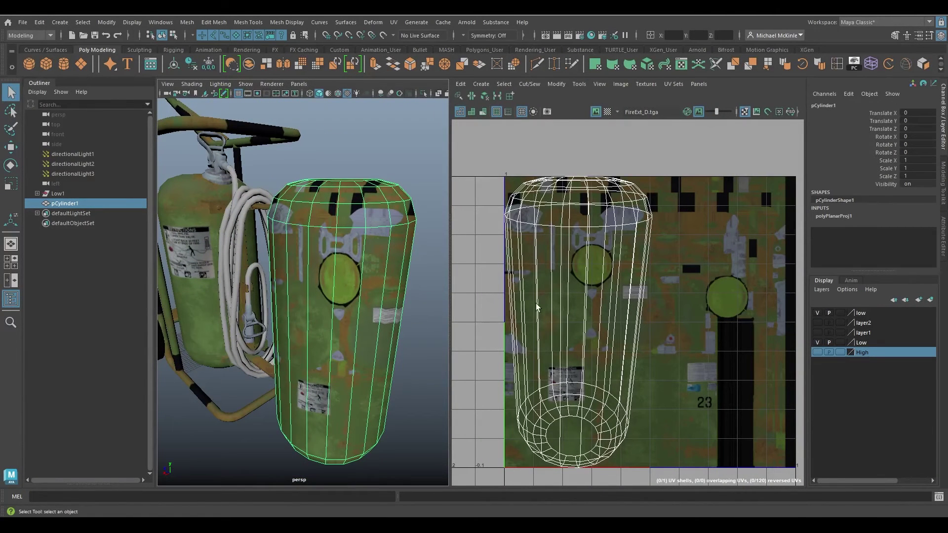
Compare the green circle and labels in the UV layout with their placement around the cylinder's front and sides.
scroll(642, 249, "up", 5)
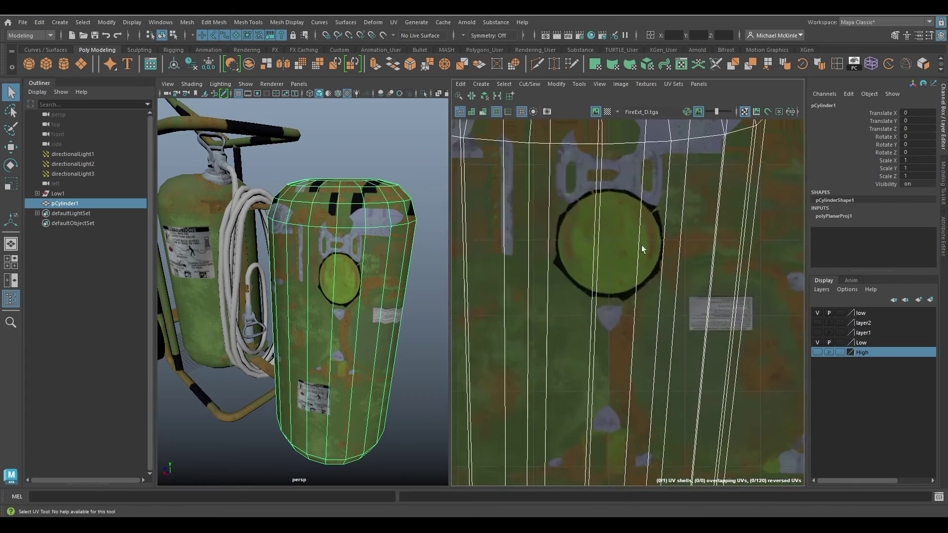
left_click_drag(366, 316, 389, 272, "alt")
left_click_drag(375, 241, 278, 259, "alt")
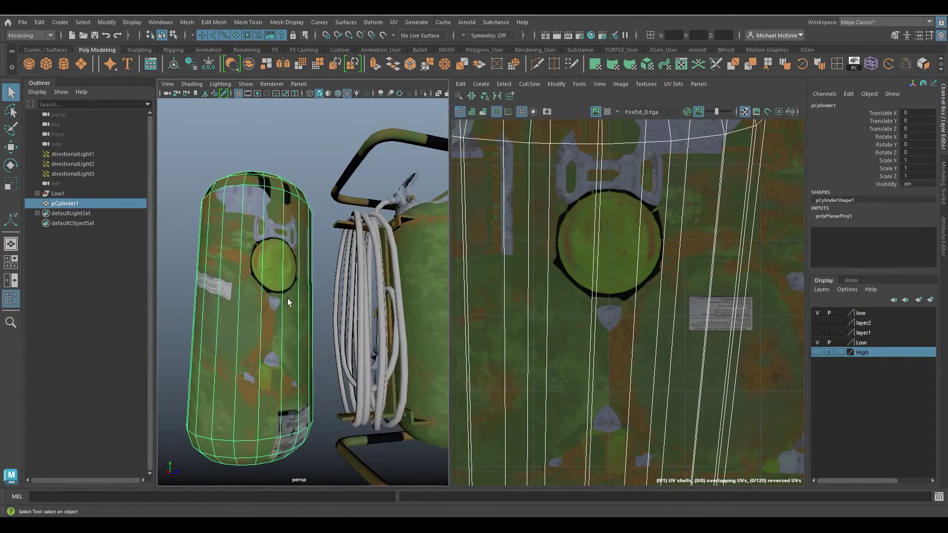
left_click_drag(290, 302, 416, 324, "alt")
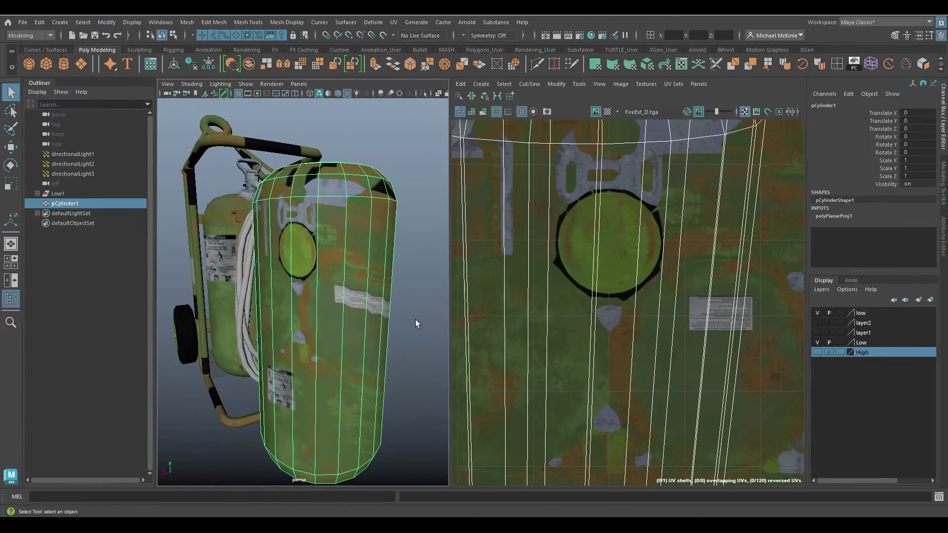
left_click_drag(330, 264, 360, 265, "alt")
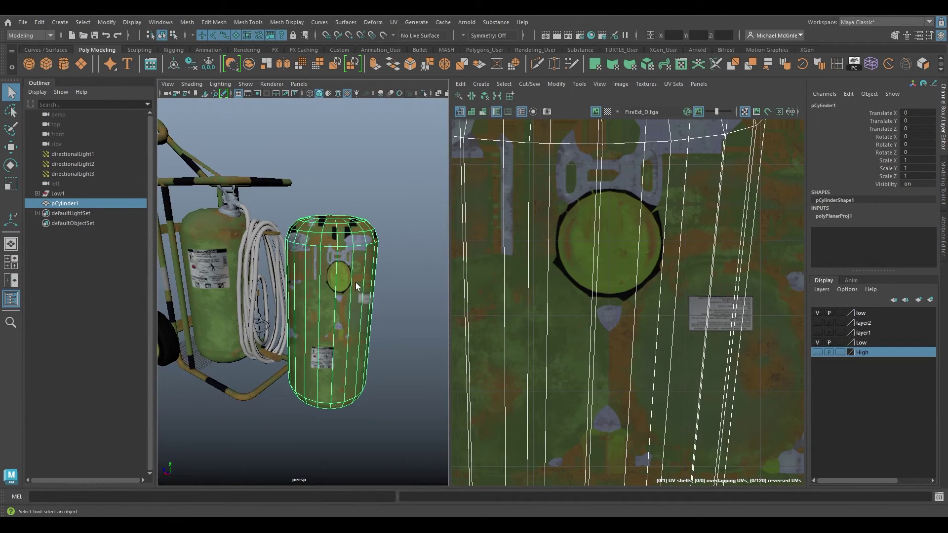
left_click_drag(429, 262, 340, 292, "alt")
middle_click_drag(339, 292, 340, 300, "alt")
right_click_drag(340, 299, 381, 296, "alt")
middle_click_drag(381, 296, 359, 304, "alt")
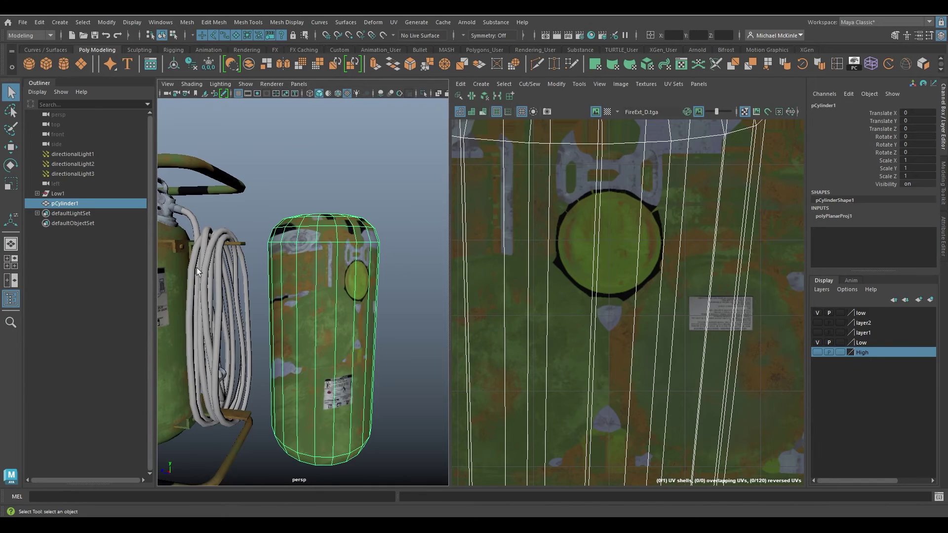
Inspect the fire extinguisher from several angles for comparison and bring the cylinder back into view with it selected.
left_click_drag(196, 268, 244, 274, "alt")
left_click(244, 274)
left_click_drag(194, 250, 165, 253, "alt")
left_click_drag(224, 240, 269, 342, "alt")
left_click_drag(217, 240, 295, 254, "alt")
left_click_drag(353, 311, 276, 269, "alt")
middle_click_drag(430, 255, 328, 258, "alt")
left_click(329, 253)
left_click_drag(327, 258, 319, 245, "alt")
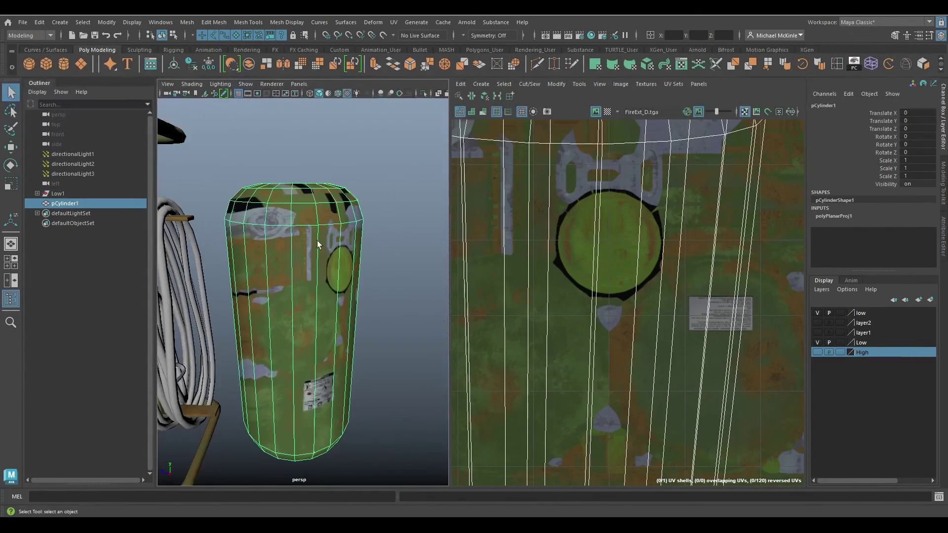
Cut the cylinder's UVs along the edge loops where the top and bottom caps meet the body.
right_click_drag(317, 235, 317, 212)
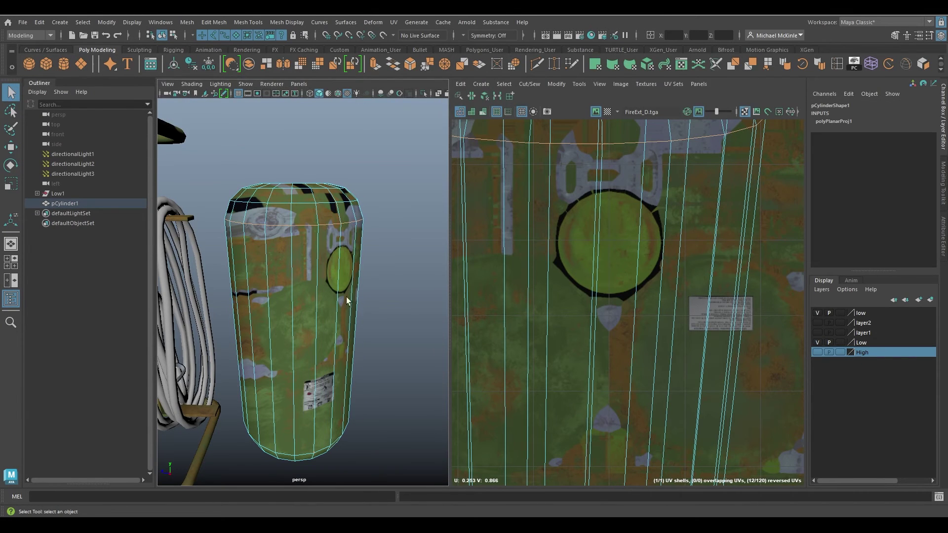
left_click_drag(340, 351, 301, 372, "alt")
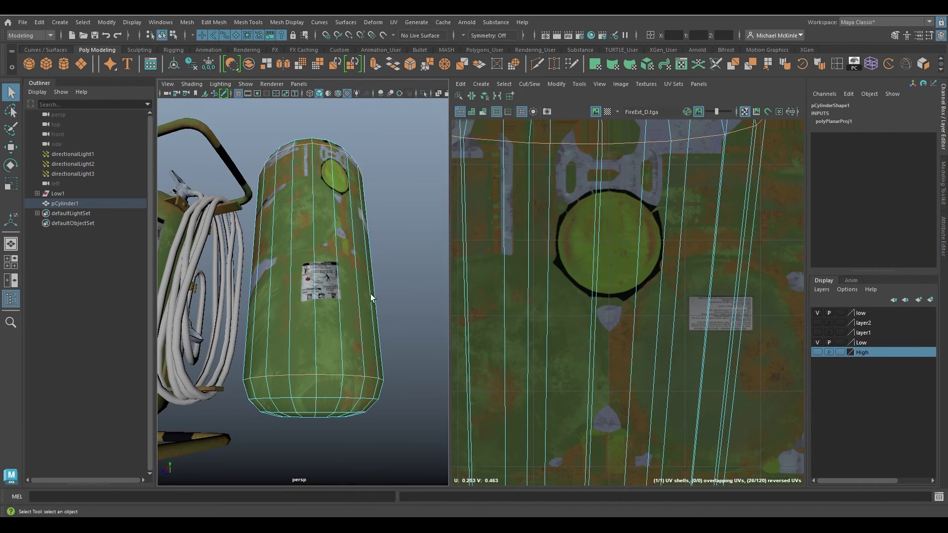
left_click_drag(368, 393, 358, 326, "alt")
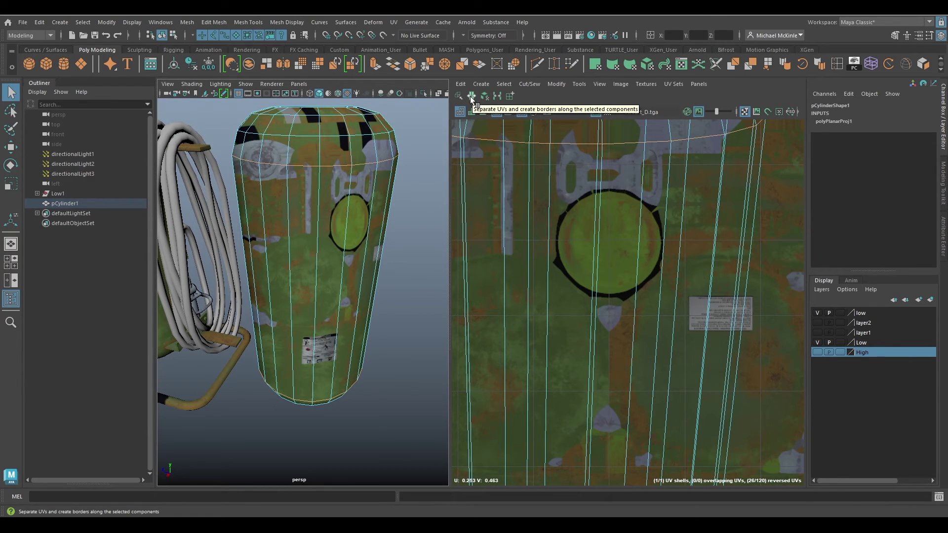
left_click(529, 84)
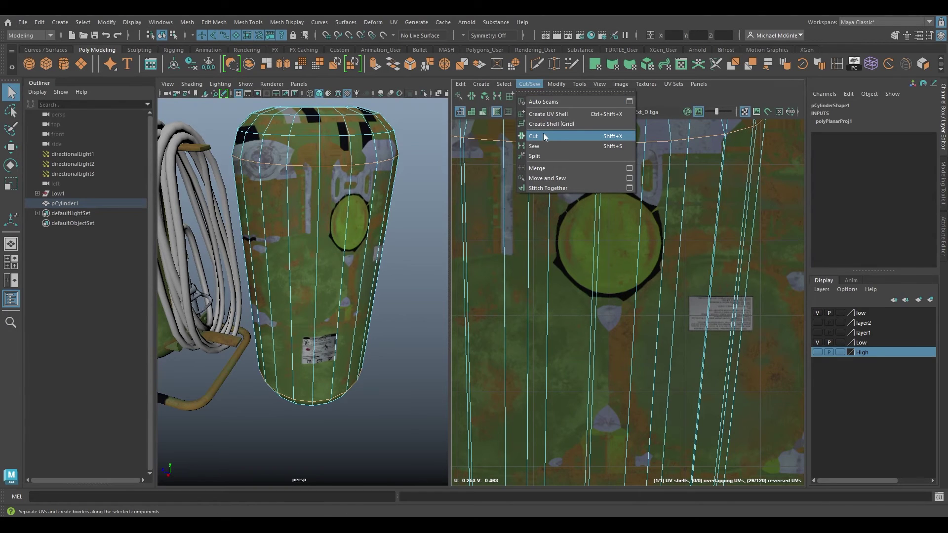
left_click(529, 83)
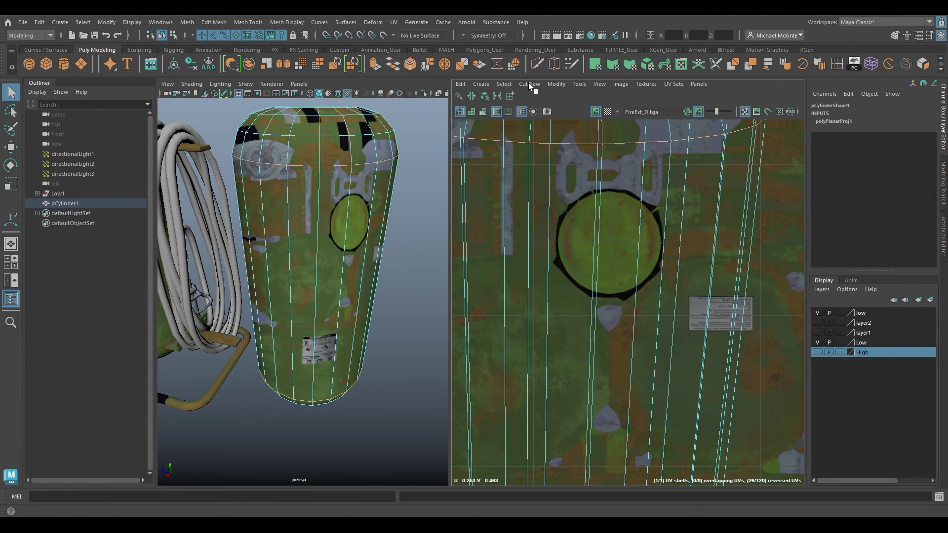
left_click(476, 93)
key("w")
Select the body's UV shell to check its separation from the caps, and clear the selection.
middle_click_drag(634, 230, 672, 278, "alt")
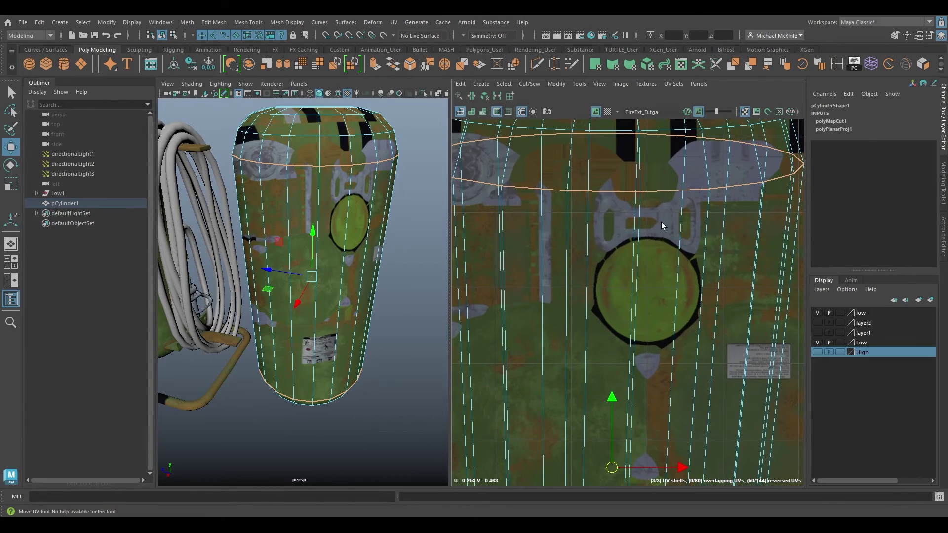
right_click_drag(662, 223, 635, 212)
left_click(644, 239)
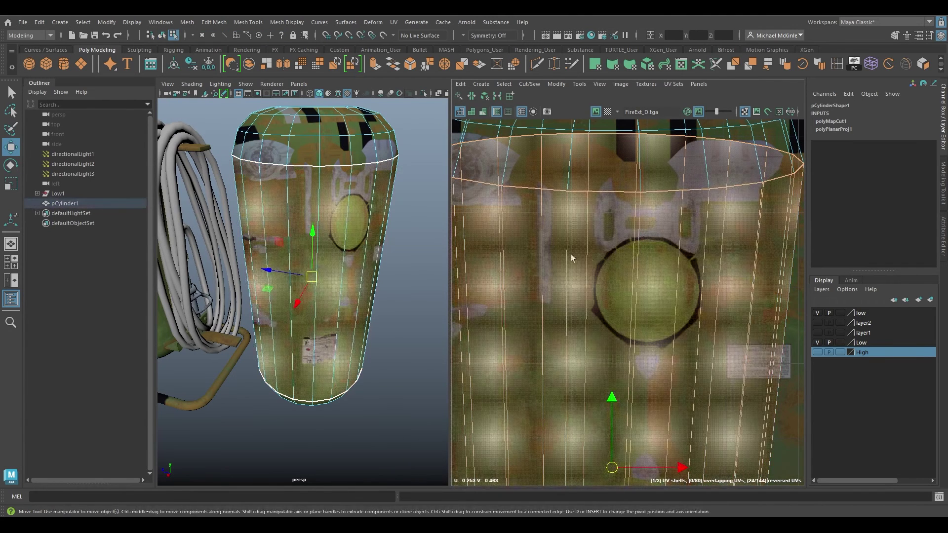
left_click(402, 265)
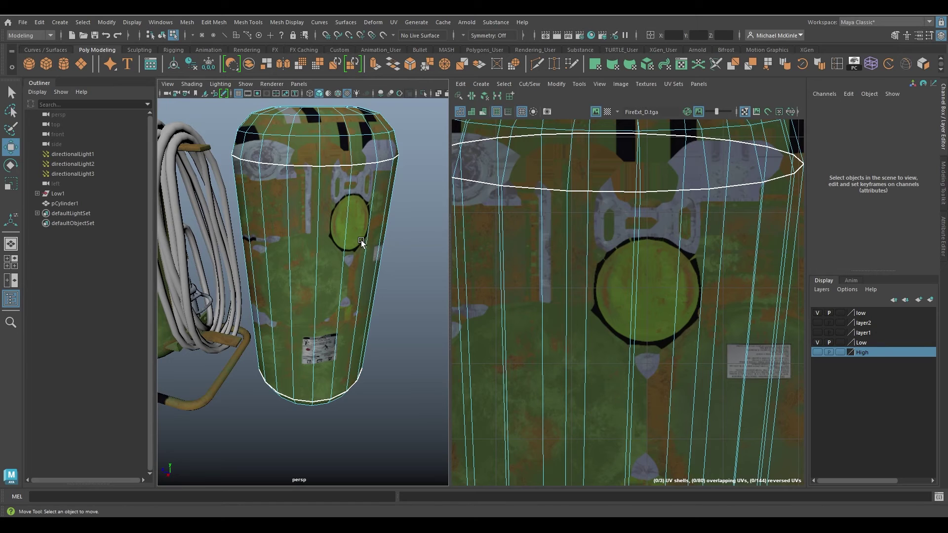
Cut the UVs along one lengthwise edge on the cylinder's side, facing the hose, and return to object selection.
left_click_drag(306, 279, 302, 165, "alt")
left_click(305, 211)
left_click(275, 334)
left_click_drag(323, 269, 245, 206, "alt")
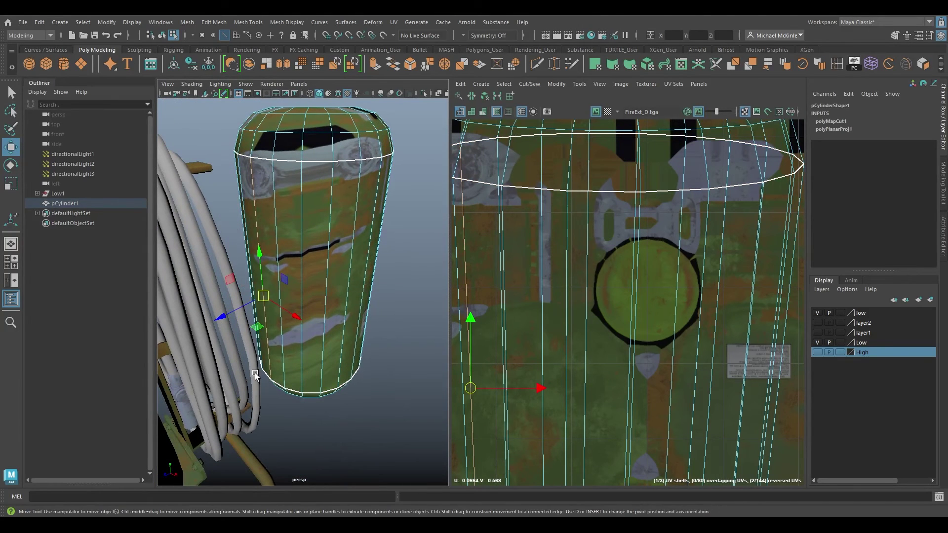
left_click(469, 97)
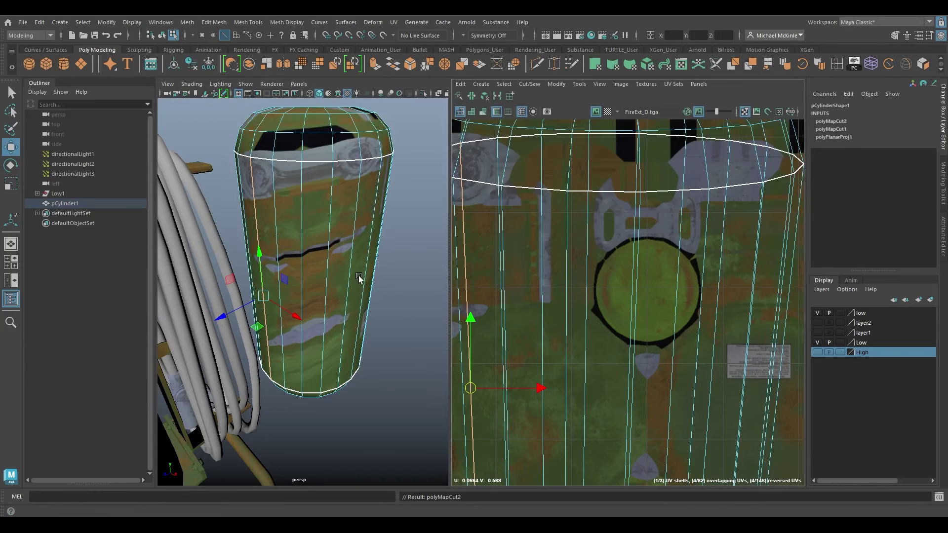
right_click_drag(353, 185, 394, 174)
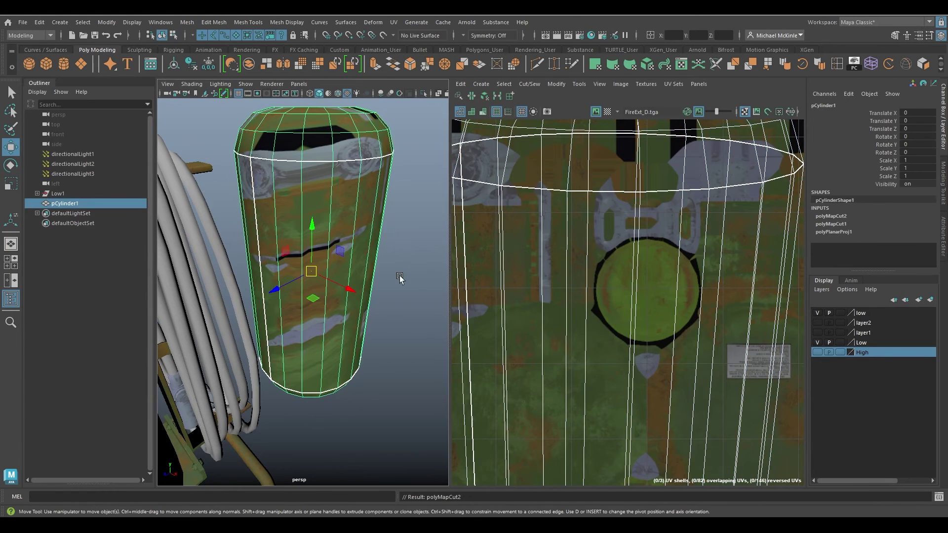
Select the fire extinguisher's tank and examine its seam placement from below and from the side.
left_click(399, 276)
left_click_drag(399, 278, 383, 320, "alt")
left_click(379, 326)
right_click_drag(382, 320, 296, 320, "alt")
left_click_drag(295, 320, 249, 296, "alt")
left_click(267, 277, "shift")
left_click(277, 256)
left_click_drag(271, 264, 276, 202, "alt")
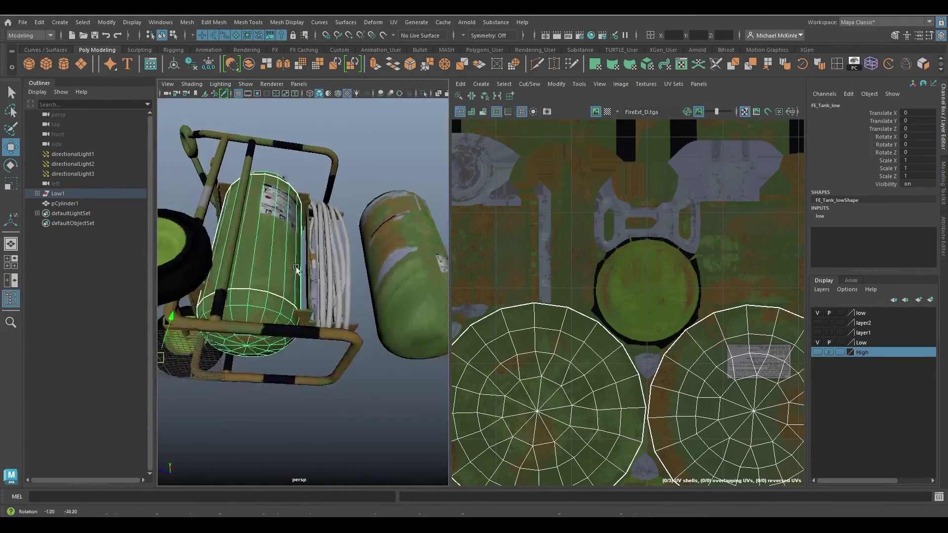
left_click_drag(242, 257, 237, 307, "alt")
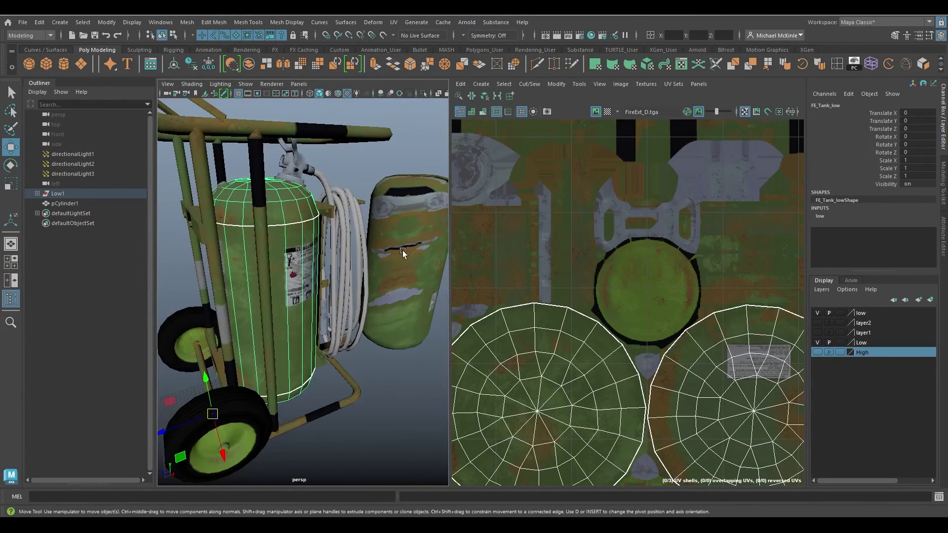
Reselect the cylinder, inspect its bottom cap and side seams, and view its full UV layout.
left_click(401, 253)
middle_click_drag(401, 253, 311, 327, "alt")
right_click_drag(311, 327, 319, 215, "alt")
left_click_drag(303, 244, 348, 338, "alt")
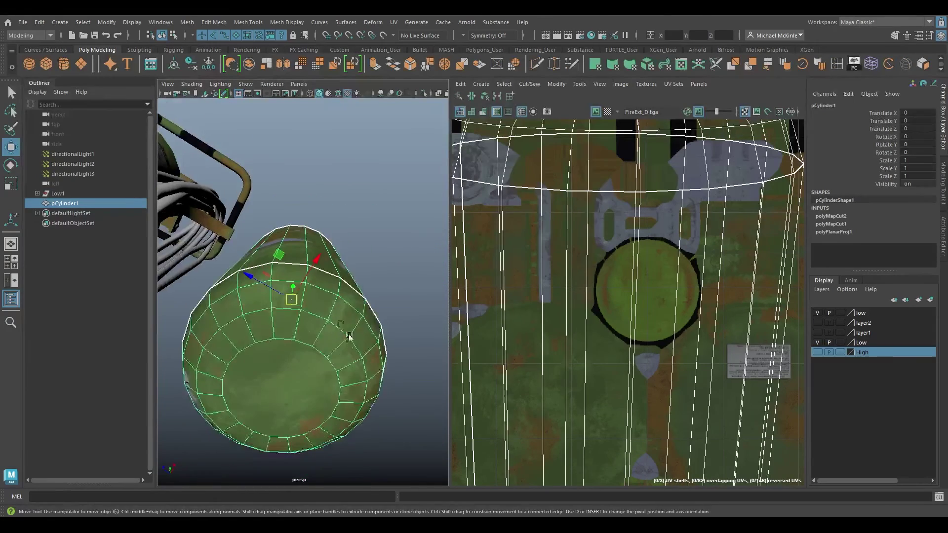
left_click_drag(346, 416, 243, 271, "alt")
left_click_drag(286, 351, 266, 406, "alt")
right_click_drag(663, 324, 606, 326, "alt")
middle_click_drag(657, 280, 662, 220, "alt")
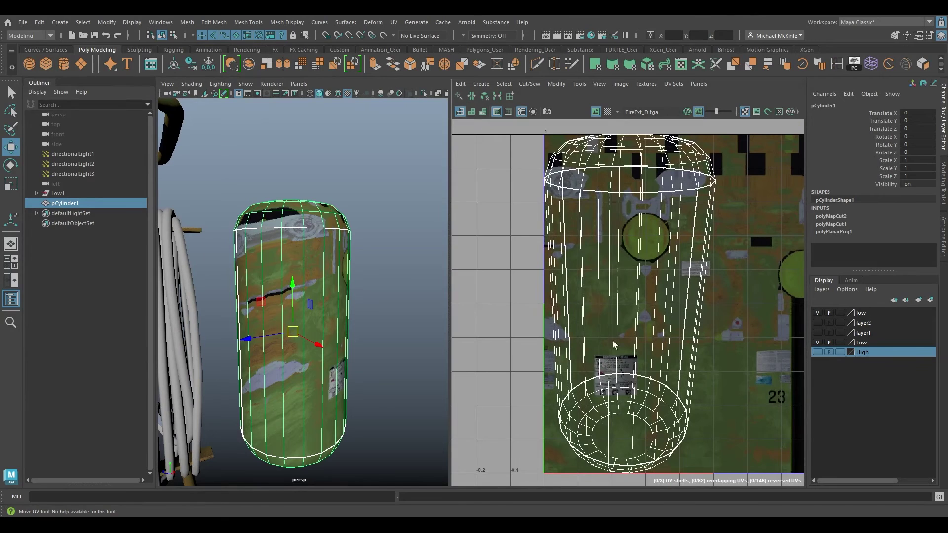
mouse_move(331, 260)
left_mouse_down("alt")
mouse_move(347, 281)
mouse_move(337, 256)
left_mouse_up("alt")
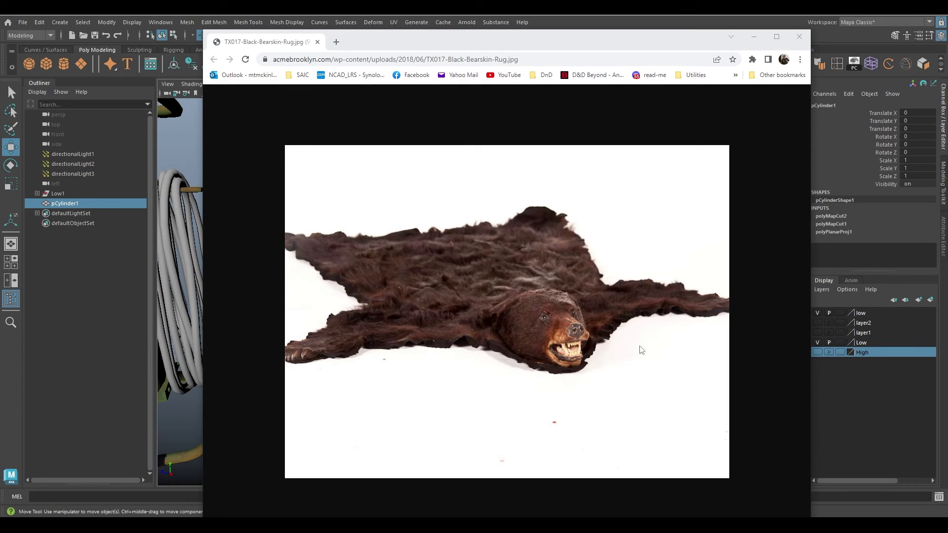
Move the bearskin rug reference window off the workspace and review the cylinder's seams from above and below.
left_click_drag(488, 45, 947, 81)
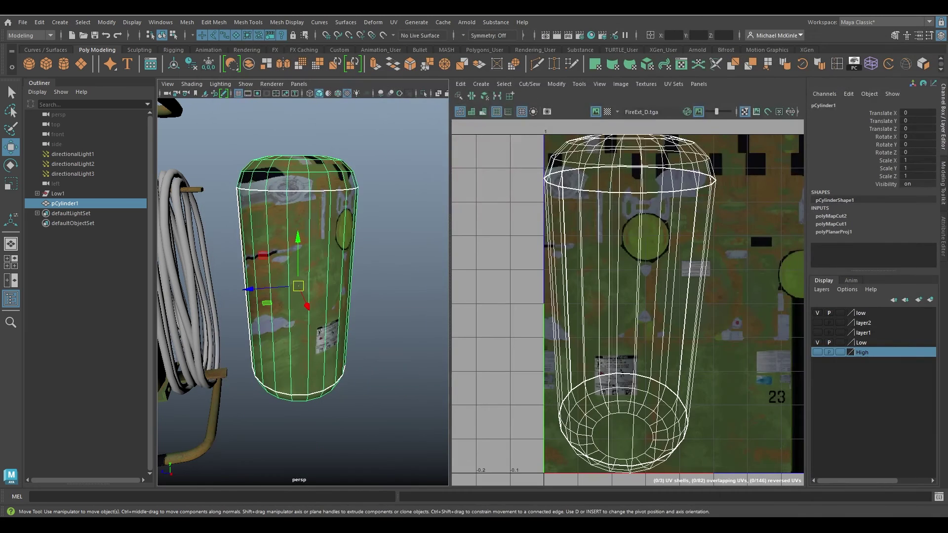
left_click_drag(279, 243, 371, 201, "alt")
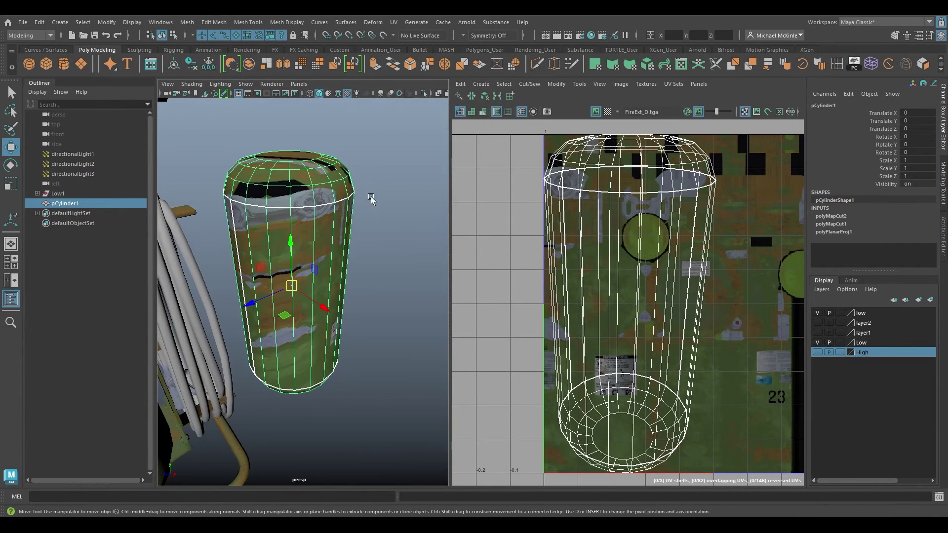
left_click_drag(350, 163, 366, 405, "alt")
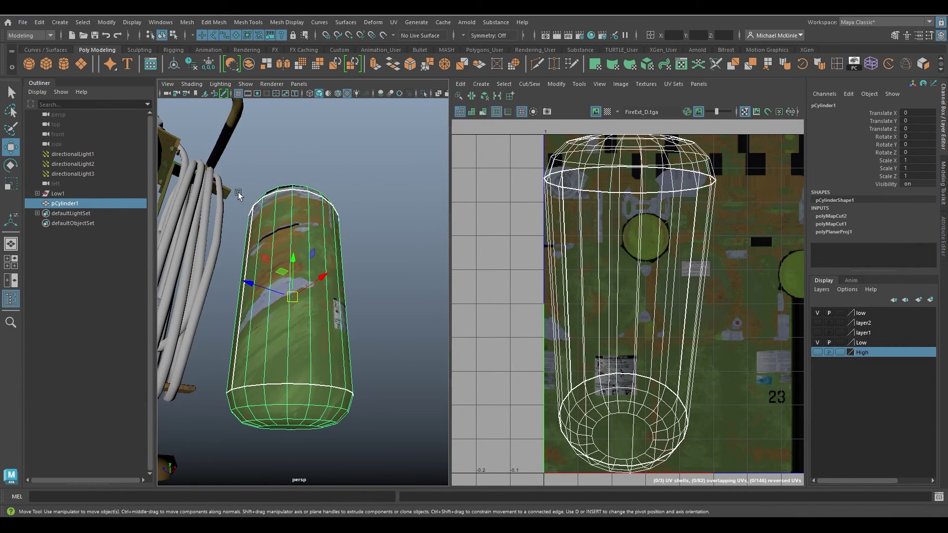
left_click_drag(345, 340, 317, 342, "alt")
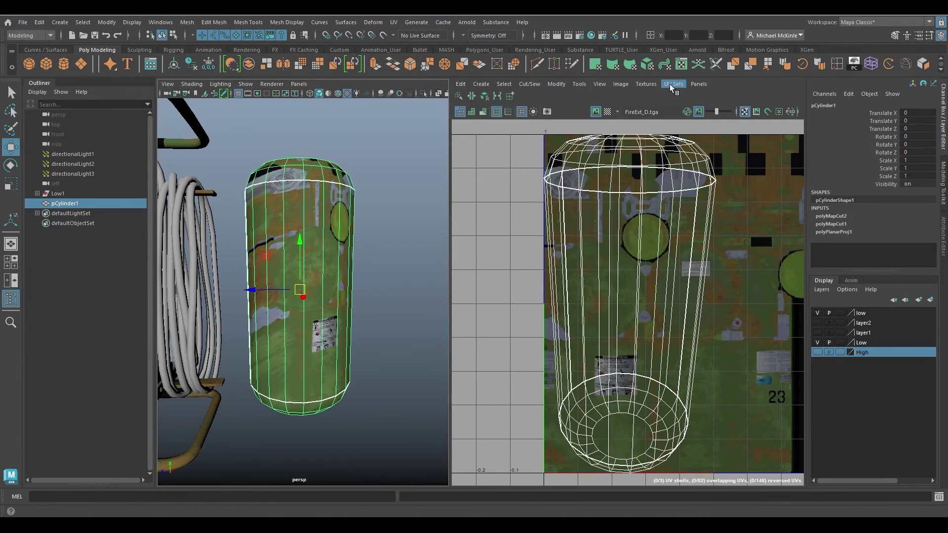
Show the UV Toolkit beside the UV Editor and unfold the cylinder's UVs.
left_click(576, 84)
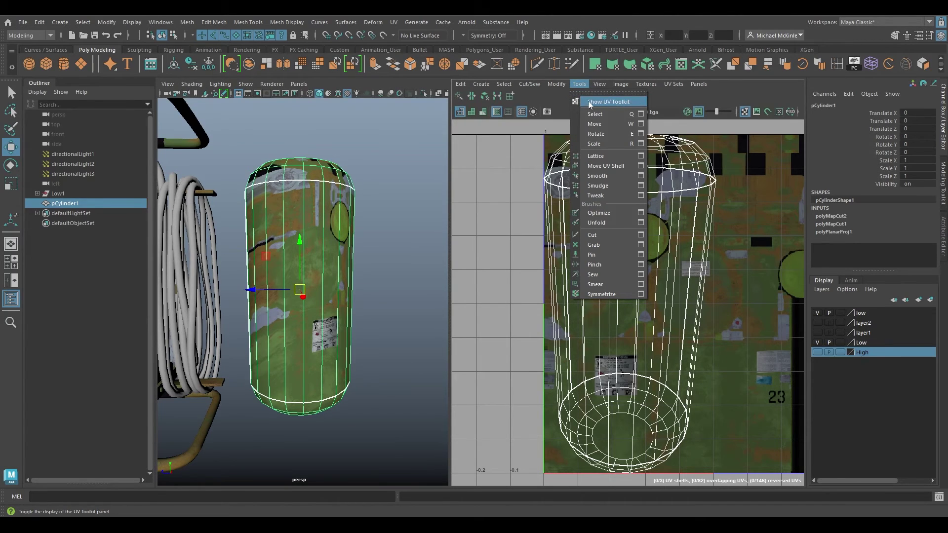
left_click(614, 101)
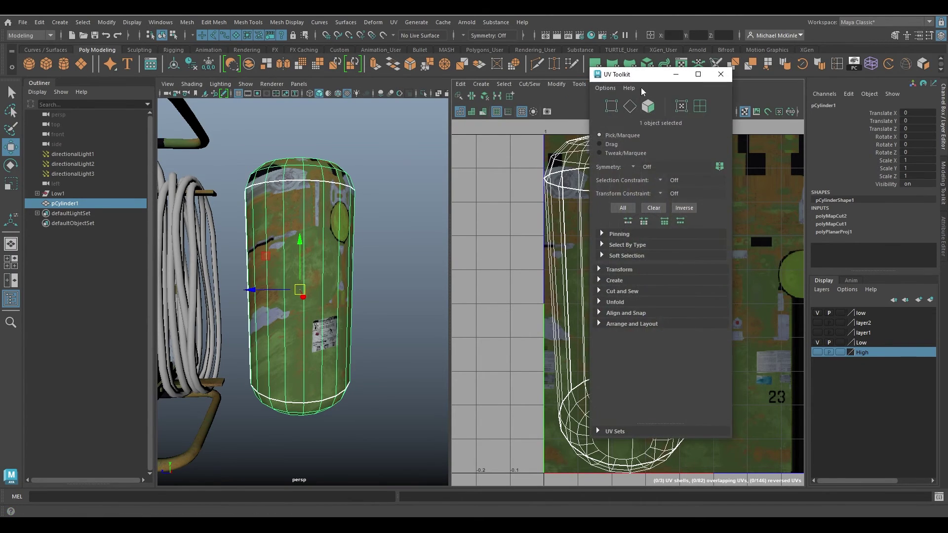
left_click_drag(640, 75, 857, 108)
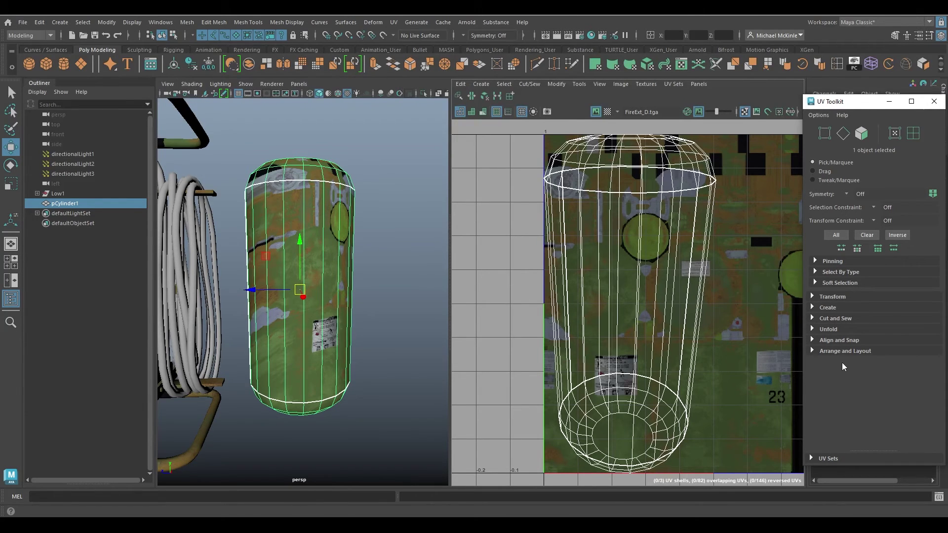
left_click(826, 330)
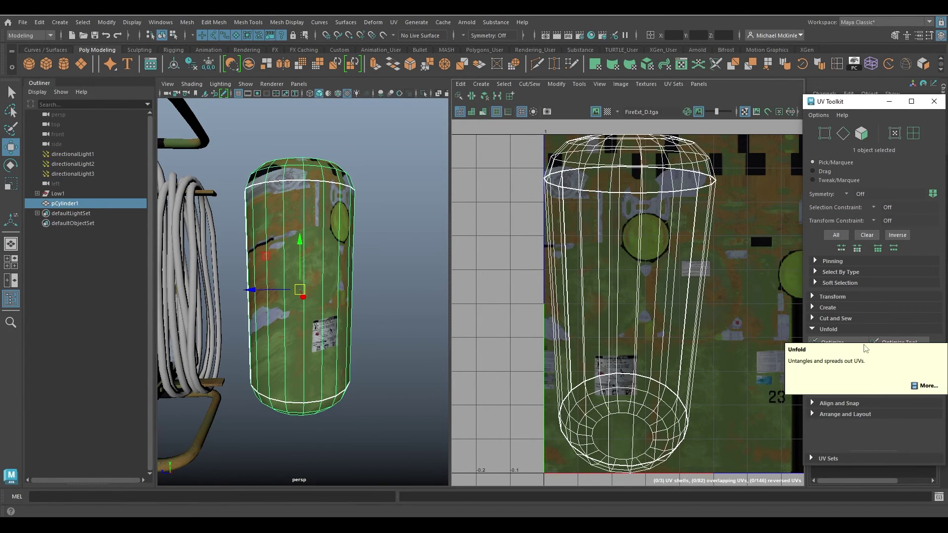
left_click(839, 354)
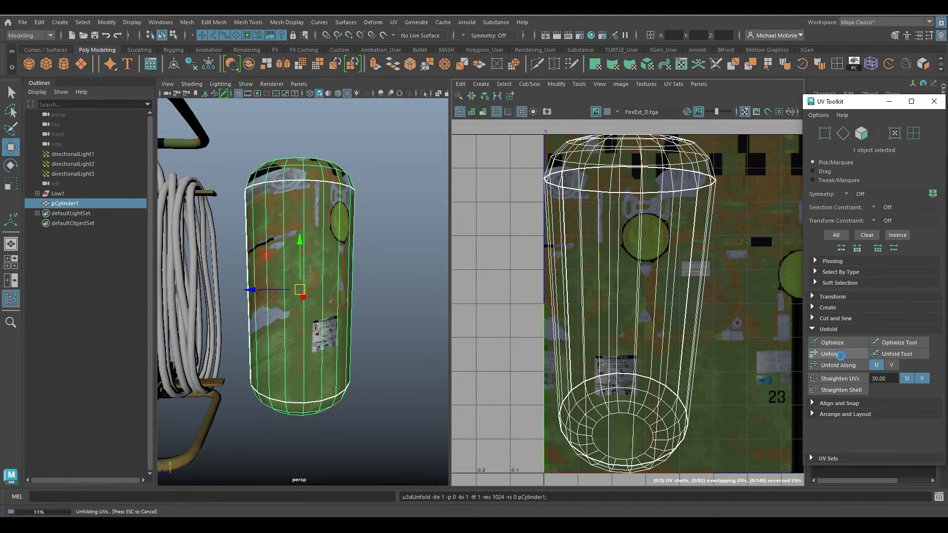
scroll(595, 459, "down", 5)
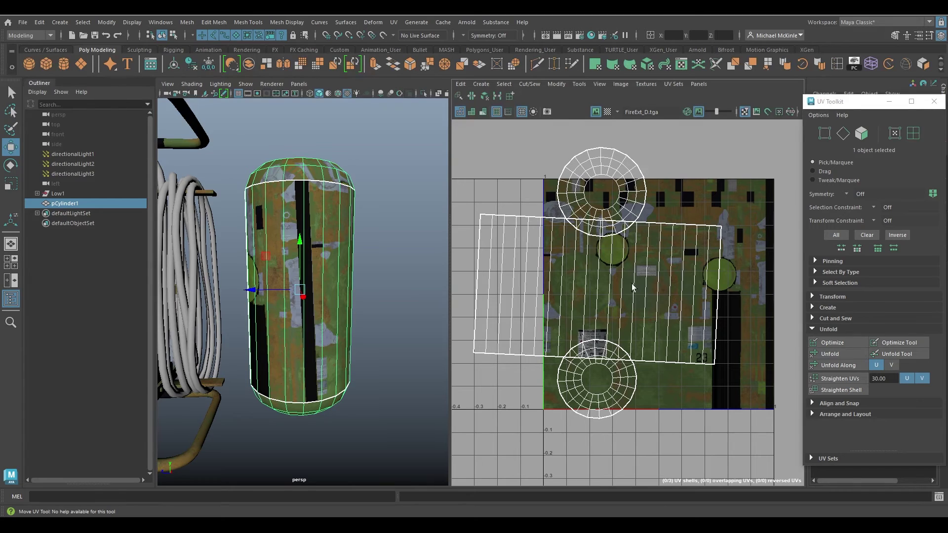
Separate the unfolded UV shells, placing the top cap above the rectangular body shell and the bottom cap below it.
left_click_drag(337, 245, 320, 283, "alt")
right_click_drag(574, 191, 538, 176)
left_click(583, 187)
middle_click_drag(583, 187, 632, 156)
left_click(616, 326)
middle_click_drag(616, 327, 697, 310)
left_click(610, 377)
left_click_drag(672, 379, 681, 412)
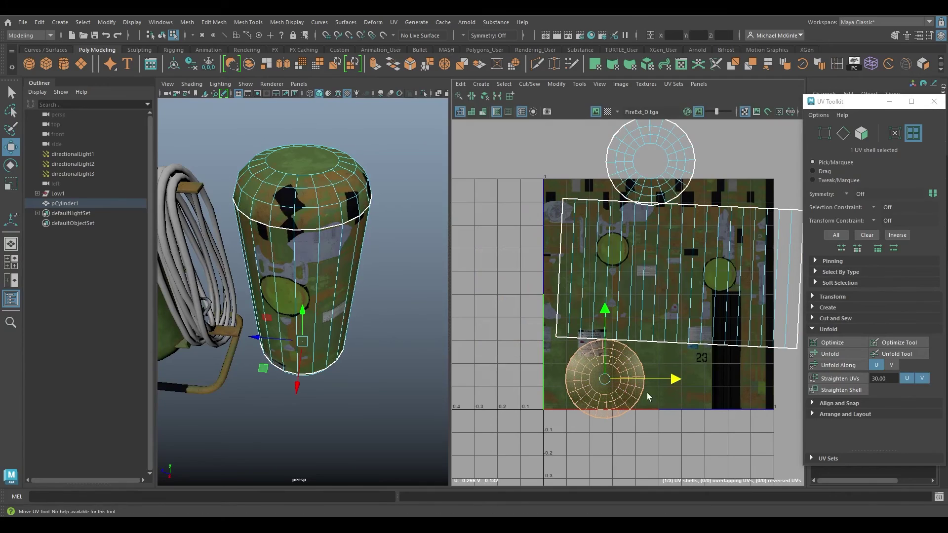
left_click_drag(606, 379, 621, 425)
left_click(712, 258)
middle_click_drag(712, 259, 663, 284)
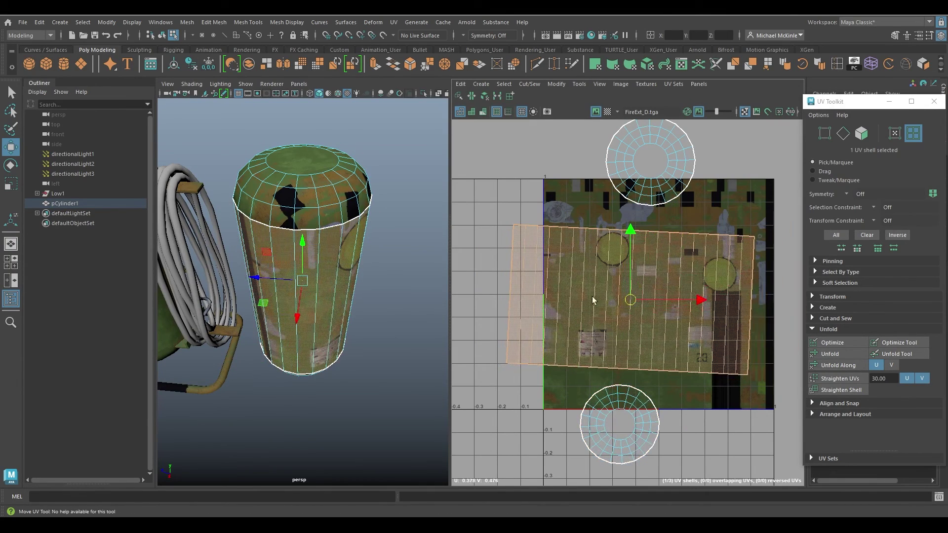
Try to level the tilted body shell by rotating it freehand about 2 degrees.
middle_click_drag(614, 309, 619, 260, "alt")
right_click_drag(621, 264, 653, 278, "alt")
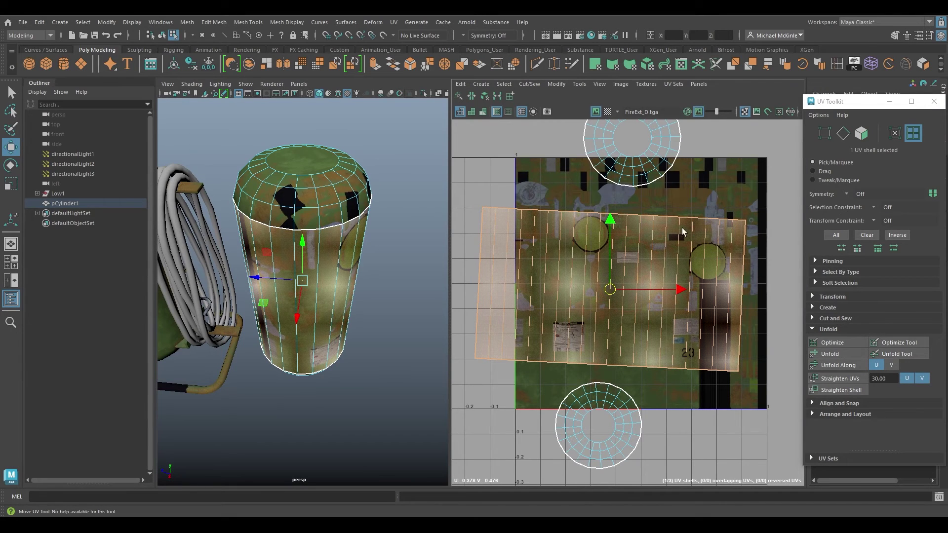
key("e")
middle_click_drag(664, 258, 657, 250)
Select a lengthwise edge in the middle of the body shell and apply Straighten Shell.
right_click(656, 256)
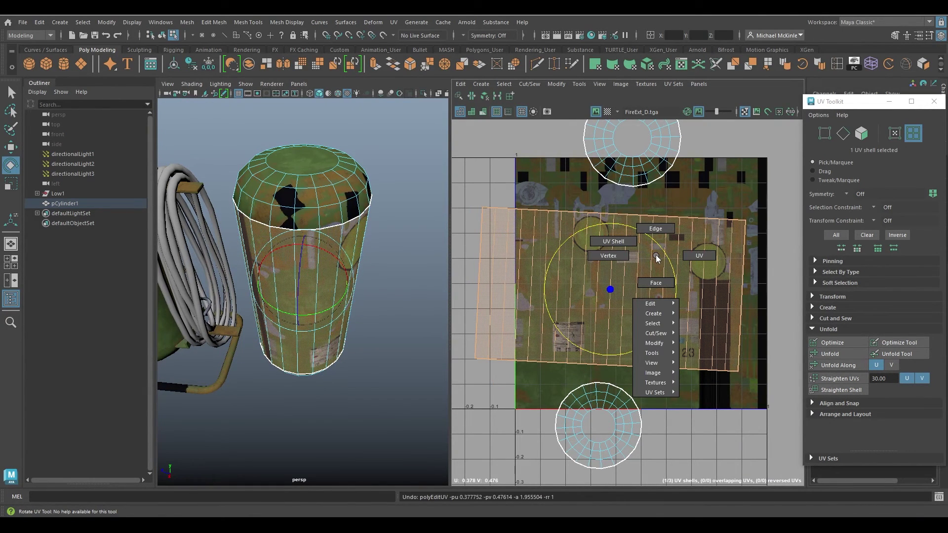
left_click(656, 229)
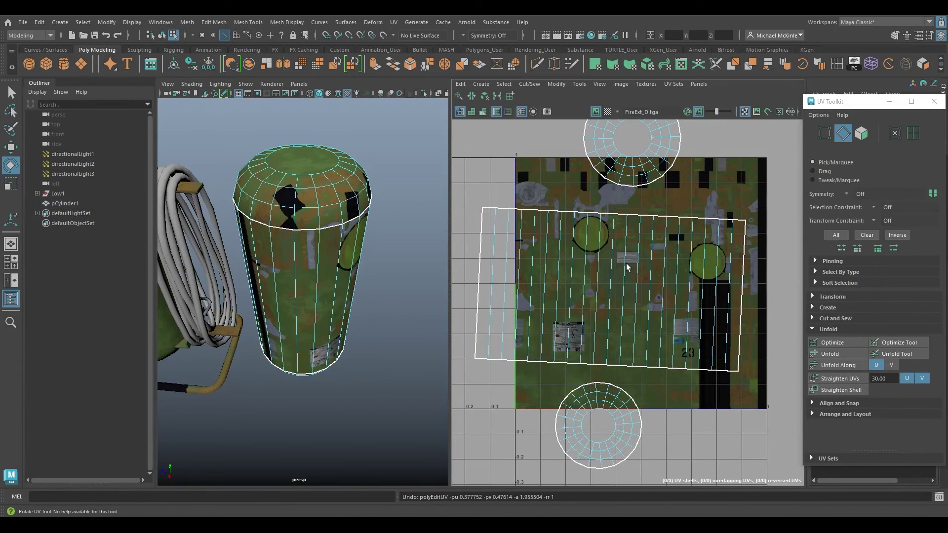
left_click(626, 262)
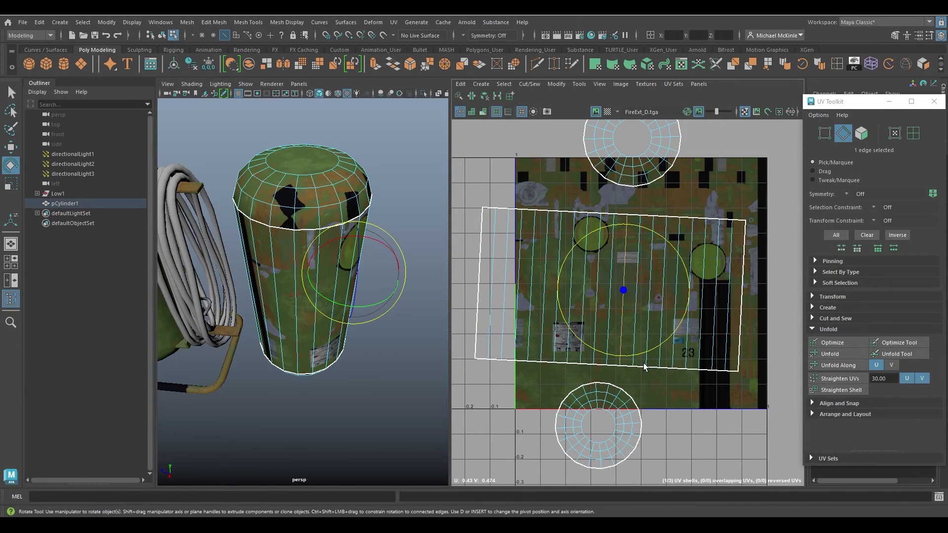
left_click(840, 390)
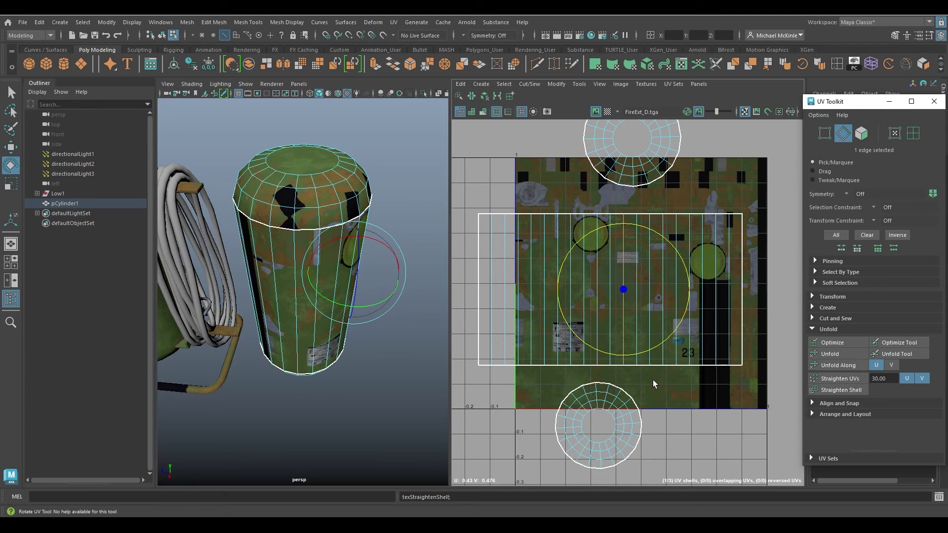
Scale the straightened body shell down uniformly and move it onto the tank body area of the texture, just above its lower edge.
right_click_drag(606, 268, 621, 262)
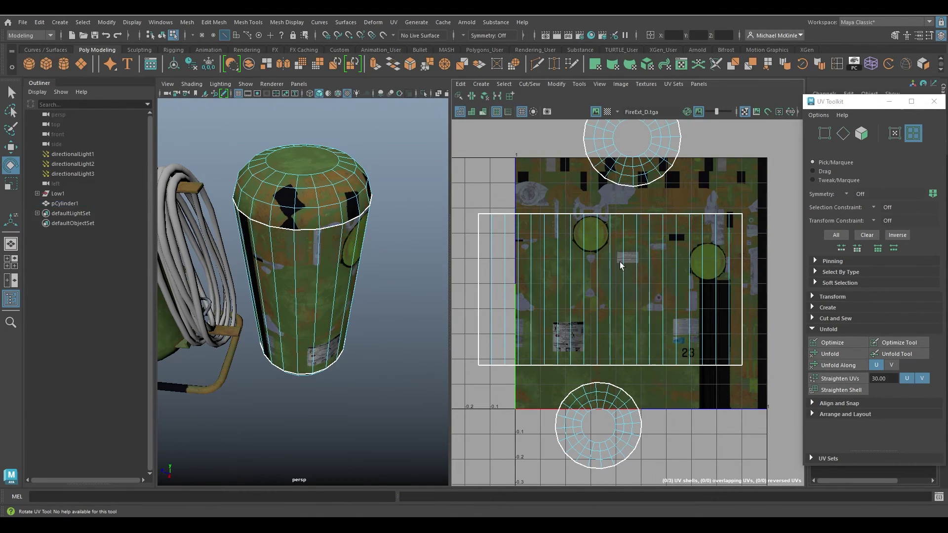
left_click(620, 262)
key("w")
right_click(642, 298)
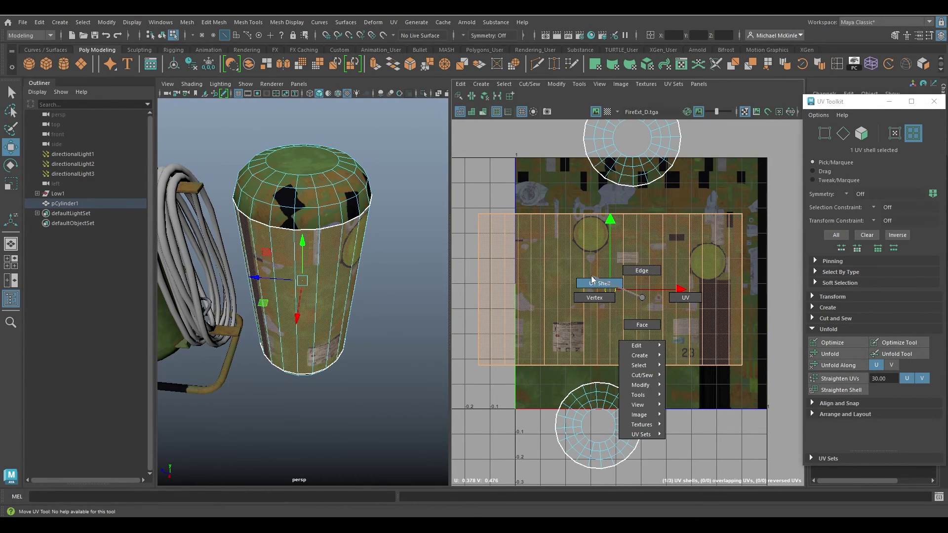
right_click_drag(597, 287, 593, 284)
left_click(568, 267)
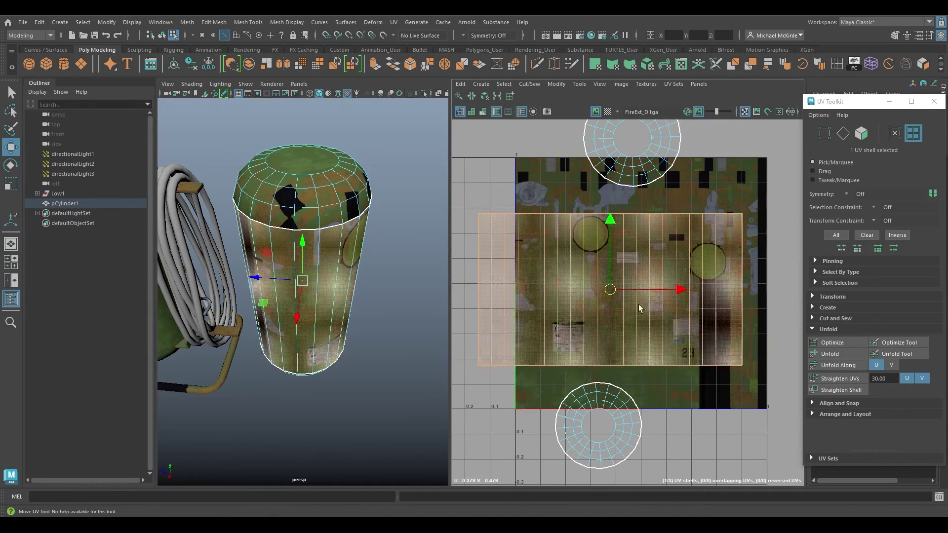
middle_click_drag(639, 307, 657, 278, "alt")
middle_click_drag(665, 296, 633, 291)
key("r")
scroll(633, 290, "up", 2)
key("w")
left_click_drag(642, 280, 645, 289)
key("r")
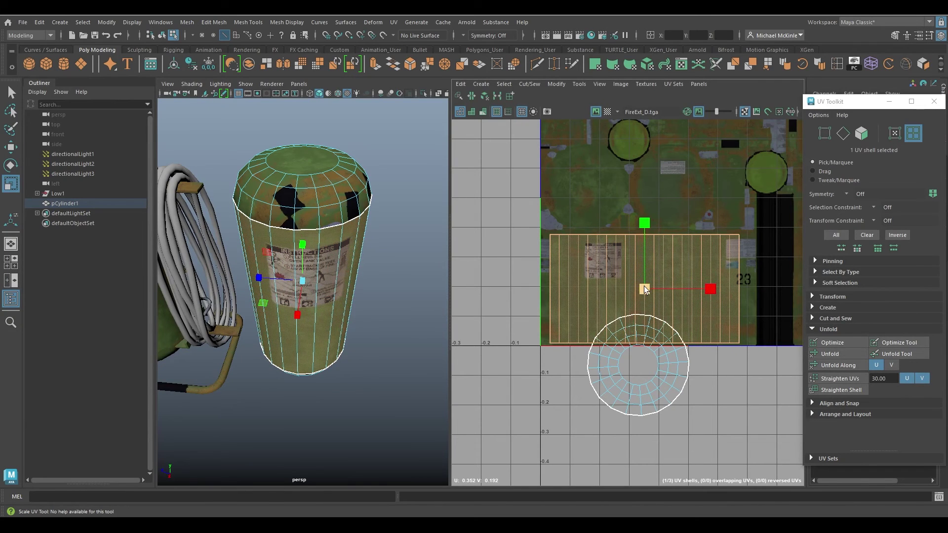
Stretch the body shell horizontally to fill the width of the tank body area of the texture.
left_click_drag(708, 292, 721, 295)
key("w")
key("r")
Move the bottom cap shell onto the round patch above the body shell's left end and check it on the cylinder's underside.
left_click(635, 383)
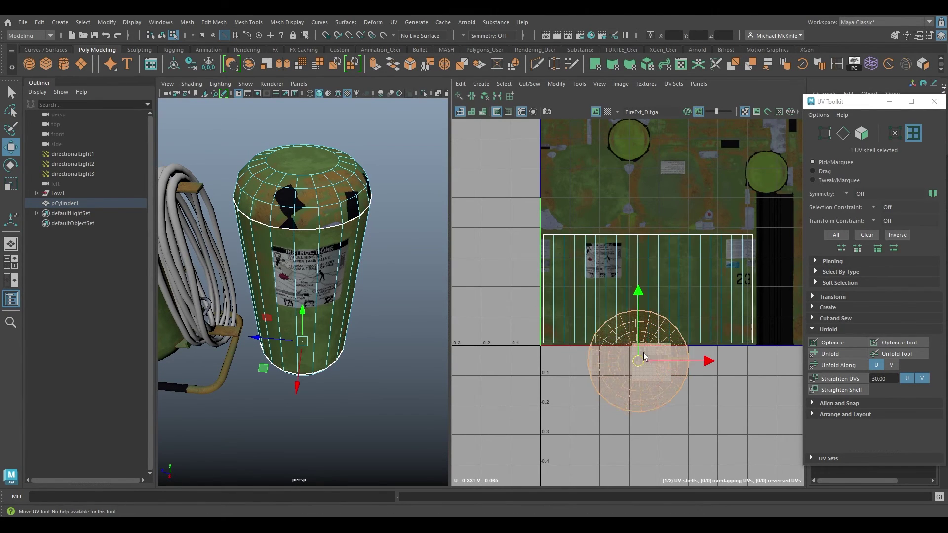
left_click_drag(638, 366, 629, 186)
scroll(629, 186, "up", 3)
middle_click_drag(794, 324, 791, 348, "alt")
left_click_drag(679, 246, 571, 250)
key("r")
key("w")
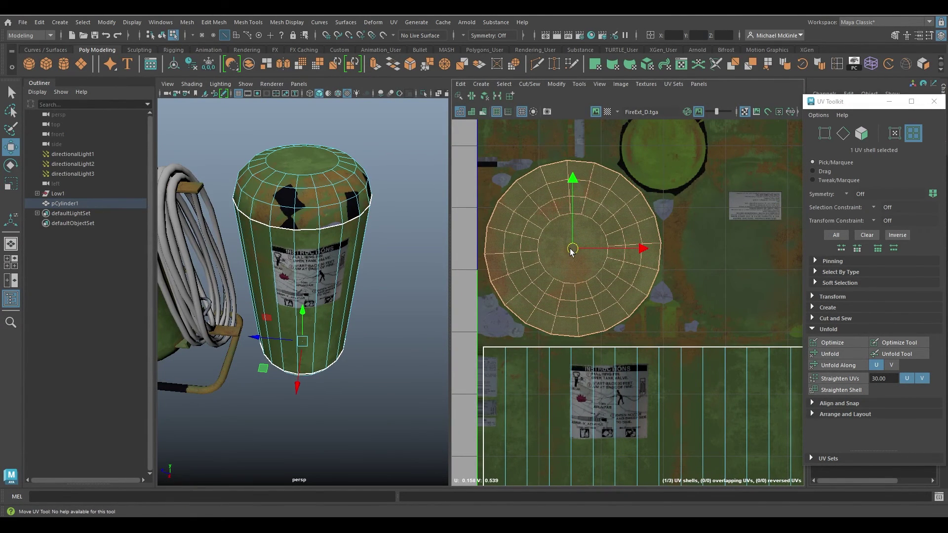
left_click_drag(326, 352, 326, 223, "alt")
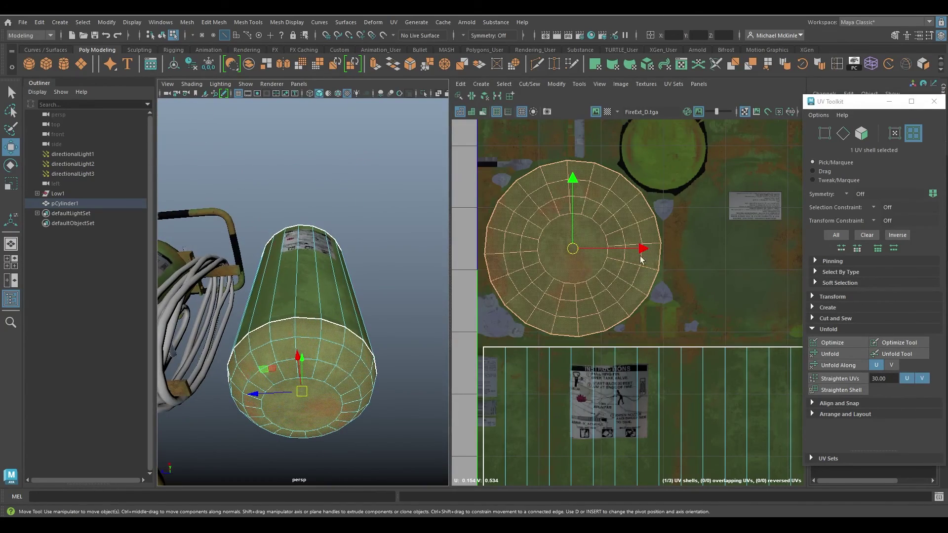
Move the top cap shell down beside the bottom cap shell, above the body shell, and scale it to the round texture patch.
middle_click_drag(757, 198, 642, 262, "alt")
right_click_drag(641, 262, 672, 160, "alt")
middle_click_drag(671, 160, 654, 208, "alt")
left_click(652, 202)
left_click_drag(633, 158, 626, 348)
middle_click_drag(602, 339, 577, 242, "alt")
right_click_drag(578, 241, 624, 253, "alt")
key("r")
left_click_drag(624, 253, 609, 263)
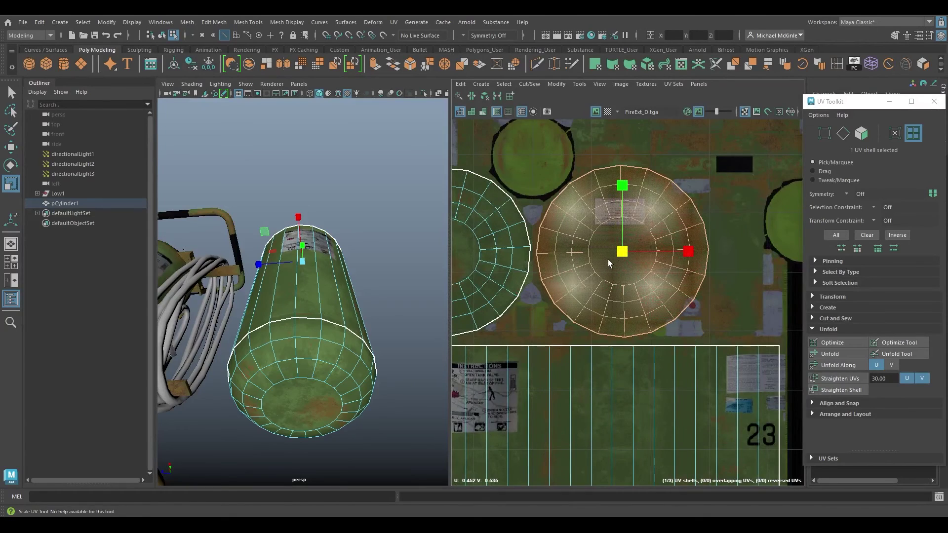
Fine-tune the top cap shell by scaling it down slightly around the small label on its round texture patch.
scroll(608, 264, "up", 2)
key("w")
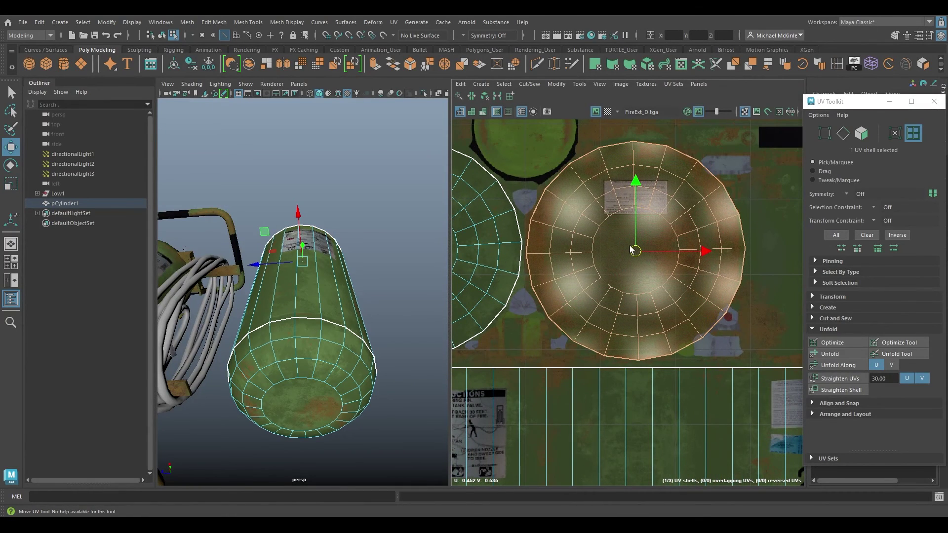
key("r")
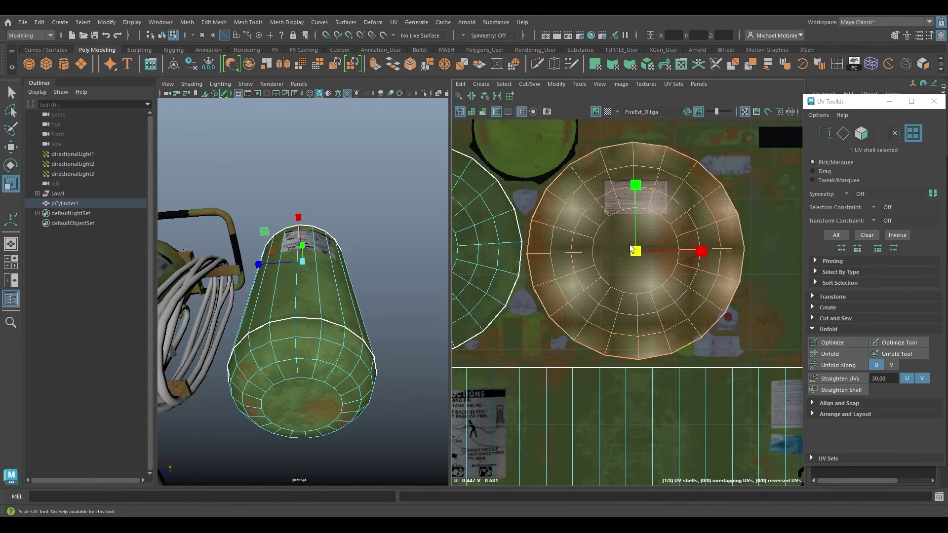
left_click_drag(633, 248, 627, 244)
key("w")
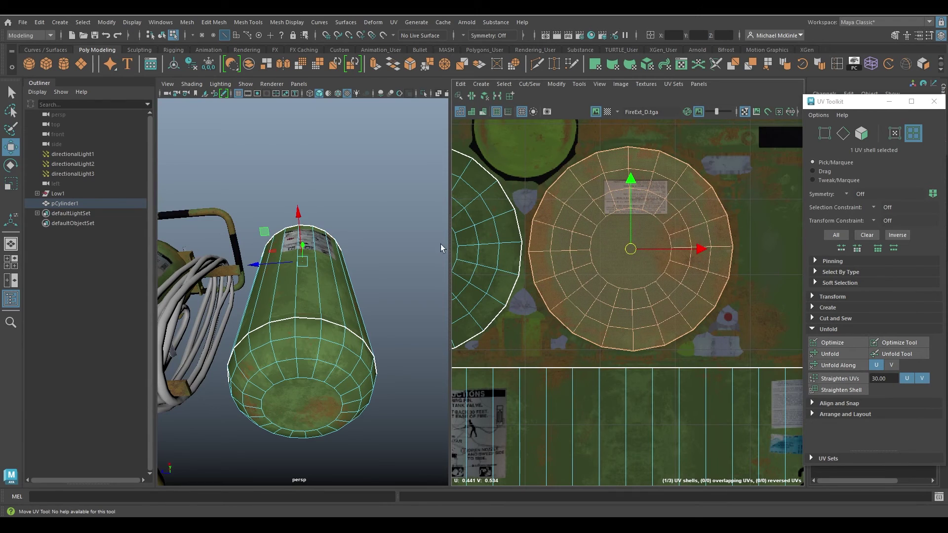
Compare the tank tops from above and rotate the top cap shell slightly counterclockwise to match the label's orientation on the extinguisher tank.
left_click_drag(371, 210, 313, 236, "alt")
right_click_drag(313, 236, 362, 219)
left_click(378, 217)
left_click_drag(316, 262, 295, 267, "alt")
middle_click_drag(294, 266, 302, 267, "alt")
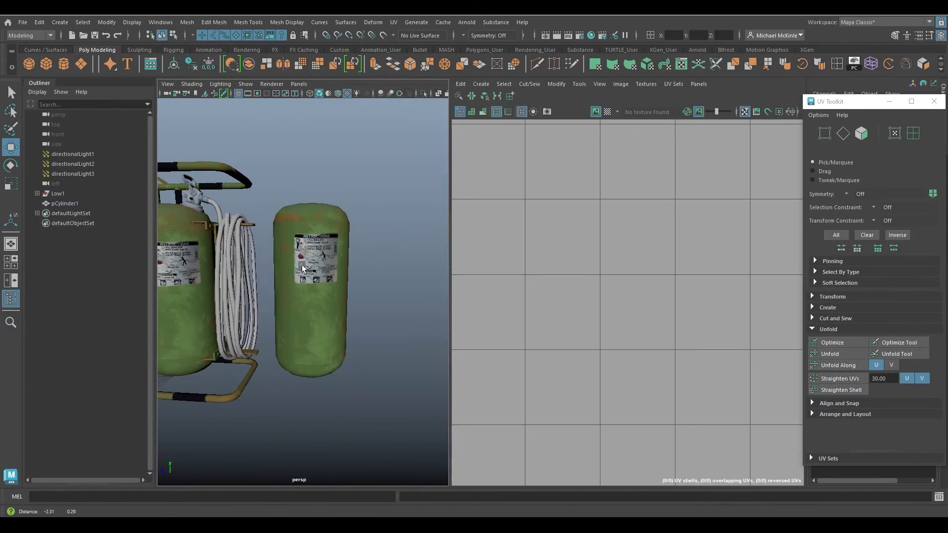
left_click_drag(302, 267, 247, 267, "alt")
left_click(354, 274)
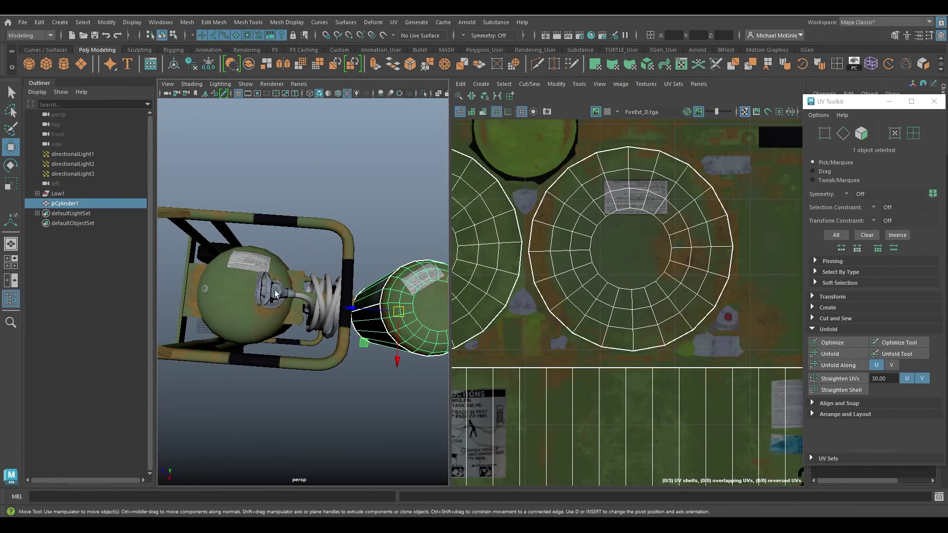
right_click_drag(629, 251, 609, 232)
left_click(609, 233)
key("e")
left_click_drag(682, 208, 653, 196)
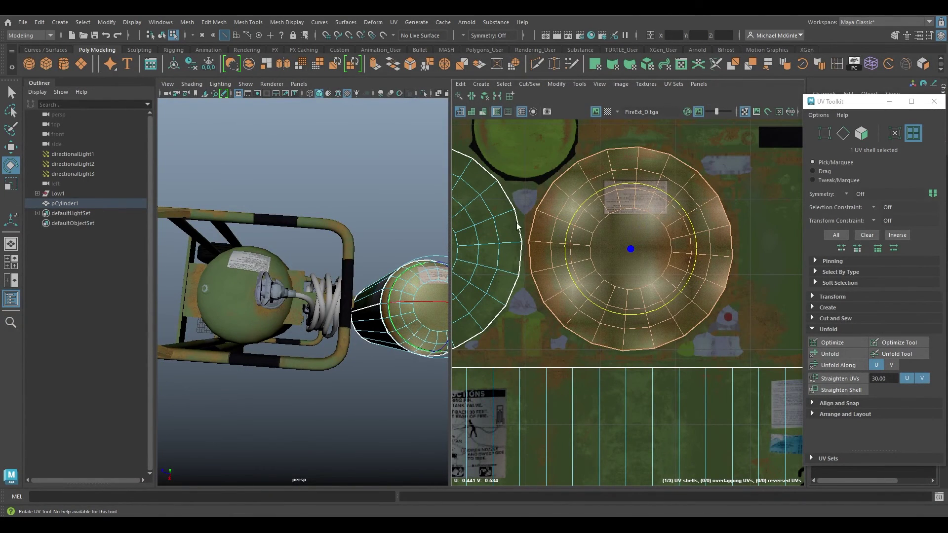
Return to object mode and alternately select the extinguisher tank and the cylinder to compare their UV layouts.
right_click_drag(365, 255, 400, 220)
left_click(401, 219)
left_click_drag(383, 264, 323, 293, "alt")
left_click(348, 315)
key("q")
left_click(373, 346)
left_click_drag(373, 347, 280, 299, "alt")
left_click(254, 249)
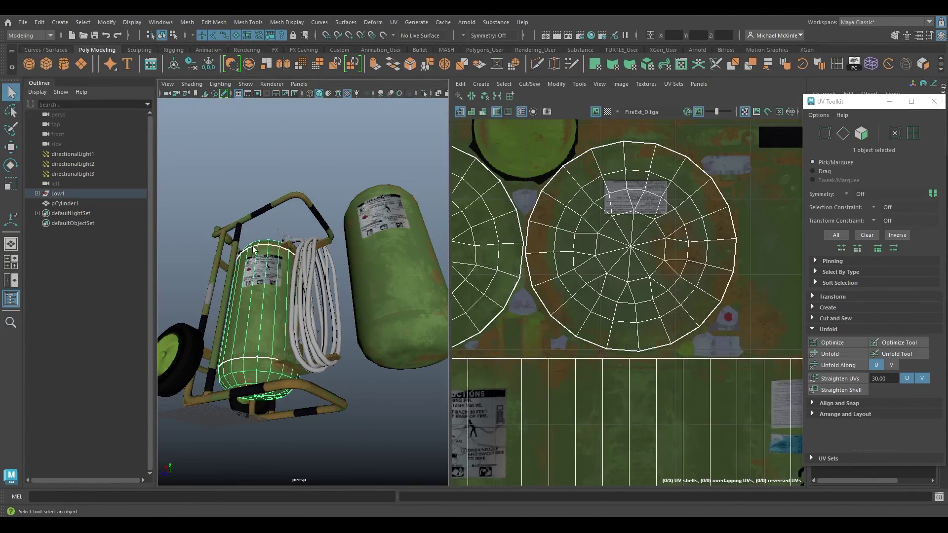
left_click(389, 270)
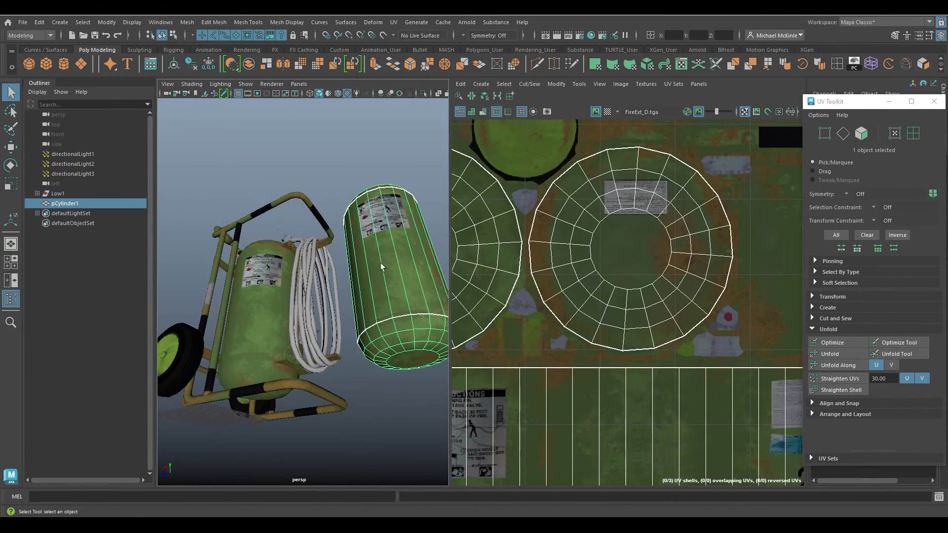
left_click(258, 296)
left_click(396, 267)
left_click(263, 304)
left_click(390, 269)
left_click(267, 308)
left_click(384, 271)
left_click_drag(385, 273, 389, 319, "alt")
Inspect the finished cylinder beside the extinguisher with its complete UV layout in view.
left_click(424, 270)
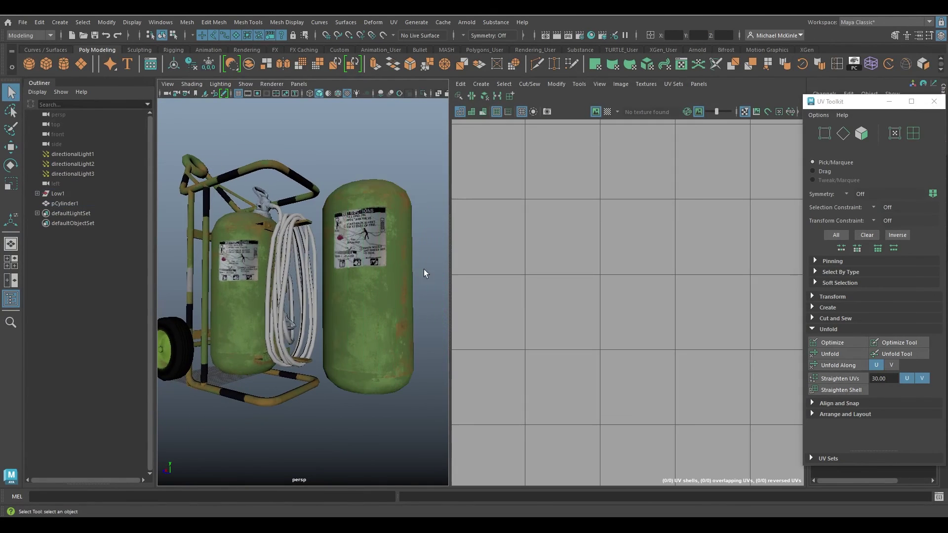
left_click_drag(424, 270, 408, 297, "alt")
left_click(406, 296)
right_click_drag(601, 311, 574, 317, "alt")
middle_click_drag(574, 318, 573, 269, "alt")
middle_click_drag(626, 302, 602, 323, "alt")
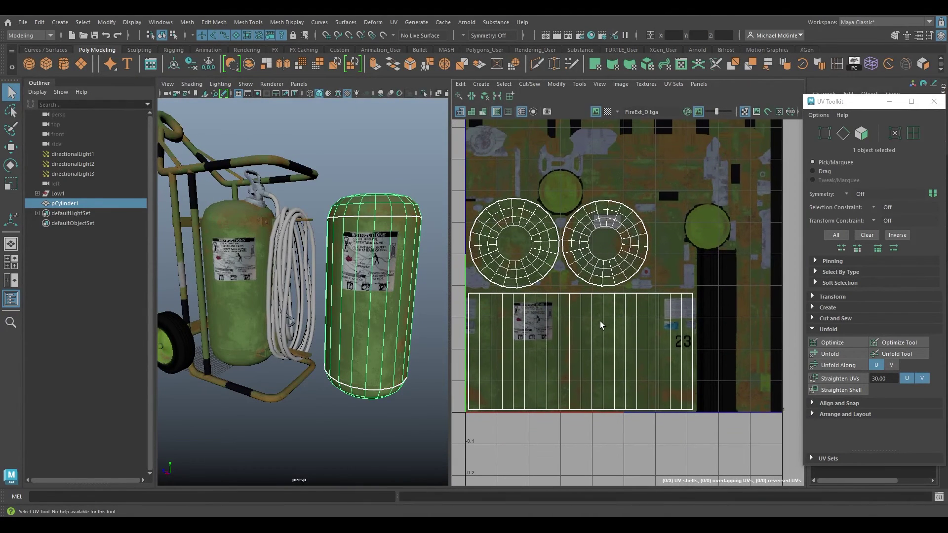
Select the cart's upper tube frame and examine its UV strip and where its ends meet the ring.
left_click(290, 156)
left_click(288, 161)
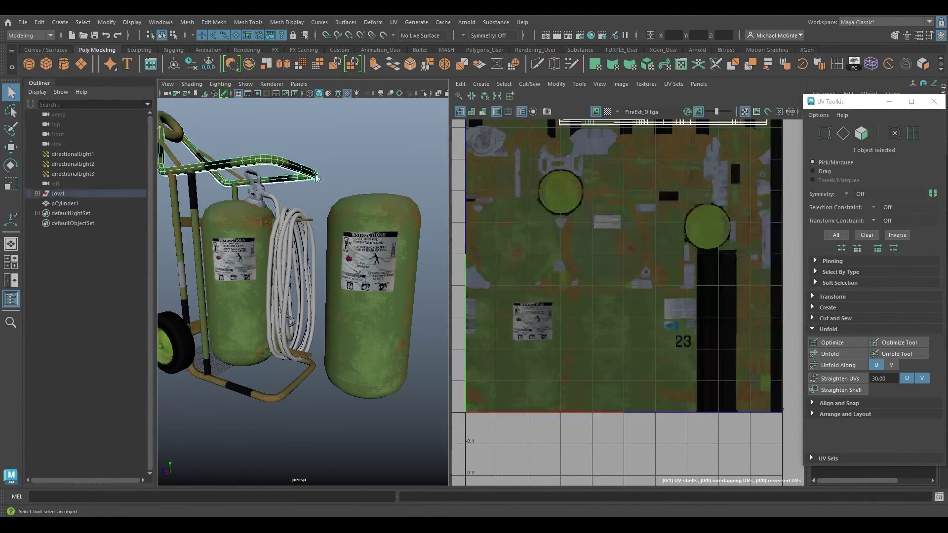
left_click_drag(314, 217, 371, 287, "alt")
middle_click_drag(637, 260, 645, 346, "alt")
right_click_drag(645, 346, 625, 325, "alt")
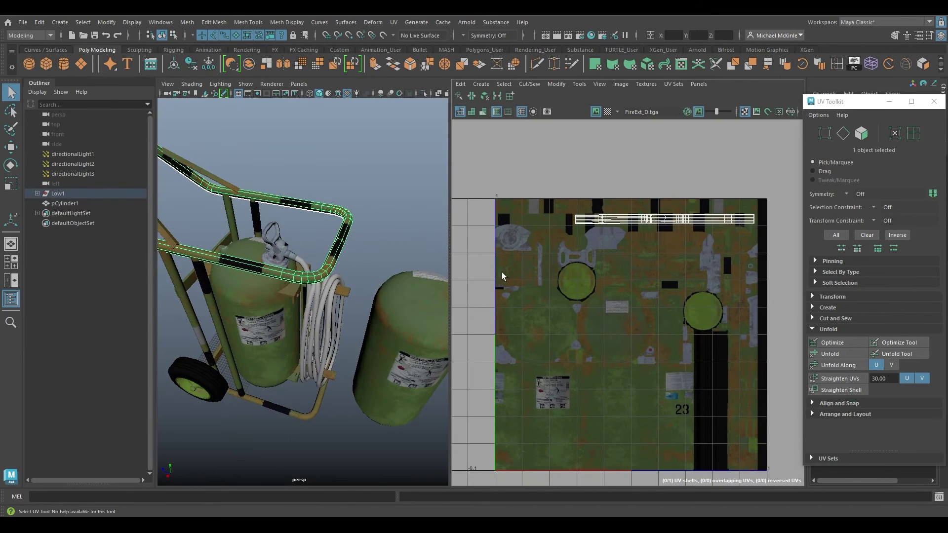
left_click_drag(282, 242, 328, 263, "alt")
middle_click_drag(328, 262, 362, 323, "alt")
left_click_drag(247, 205, 256, 229, "alt")
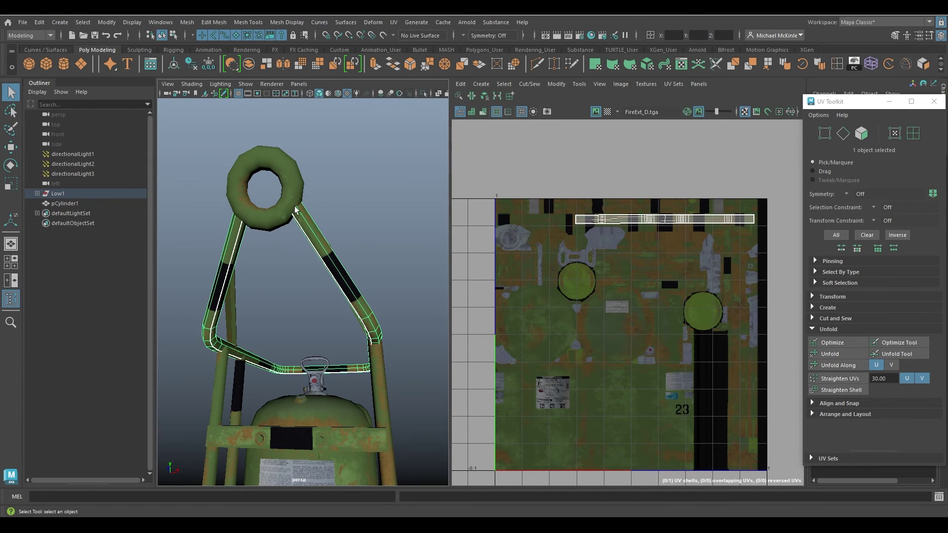
left_click_drag(296, 278, 334, 318, "alt")
Isolate the upper tube frame, examine its open ends and lengthwise UV strip, and end the isolation.
key("ctrl+1")
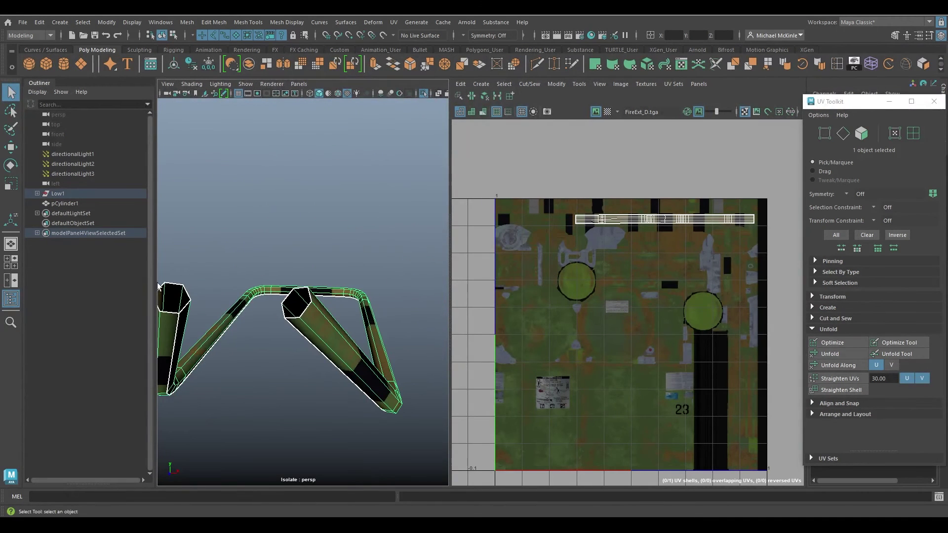
middle_click_drag(242, 268, 279, 248, "alt")
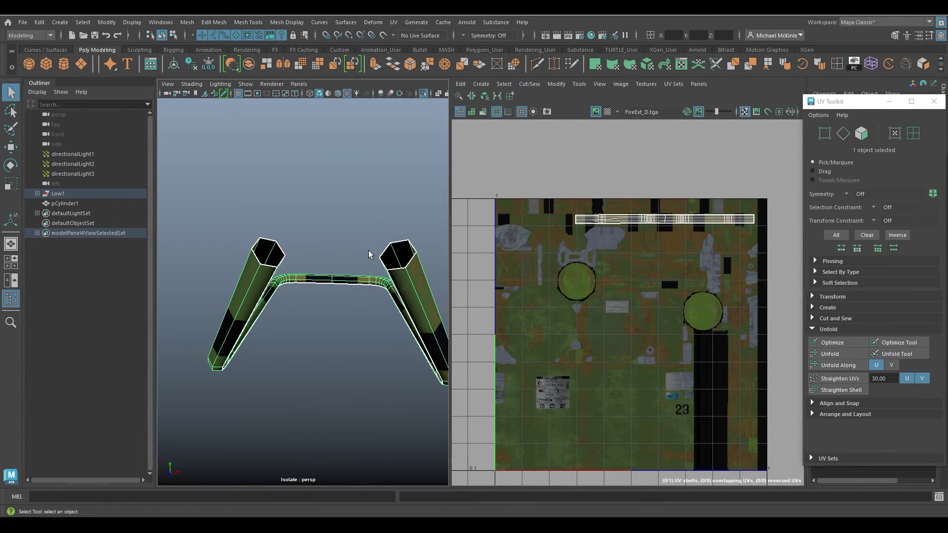
middle_click_drag(613, 237, 551, 310, "alt")
right_click_drag(551, 309, 731, 302, "alt")
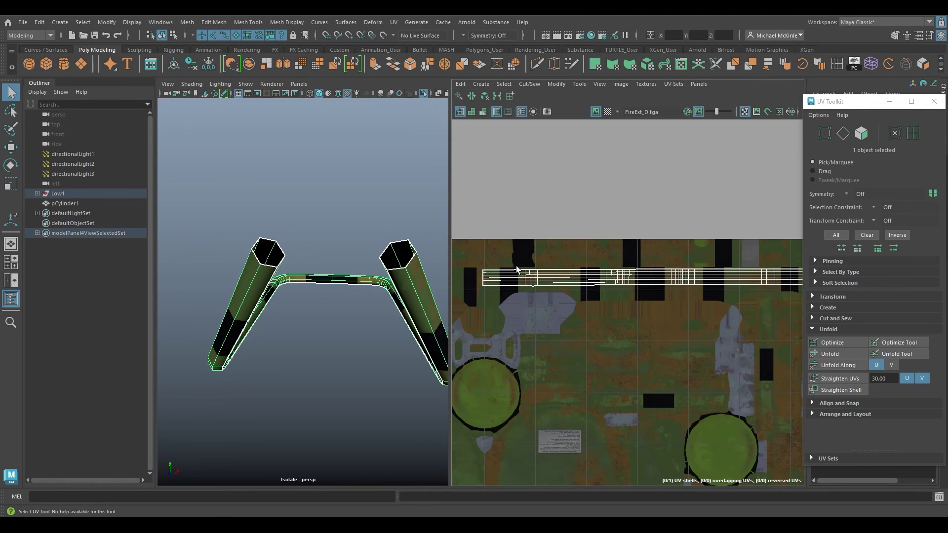
left_click_drag(307, 303, 326, 282, "alt")
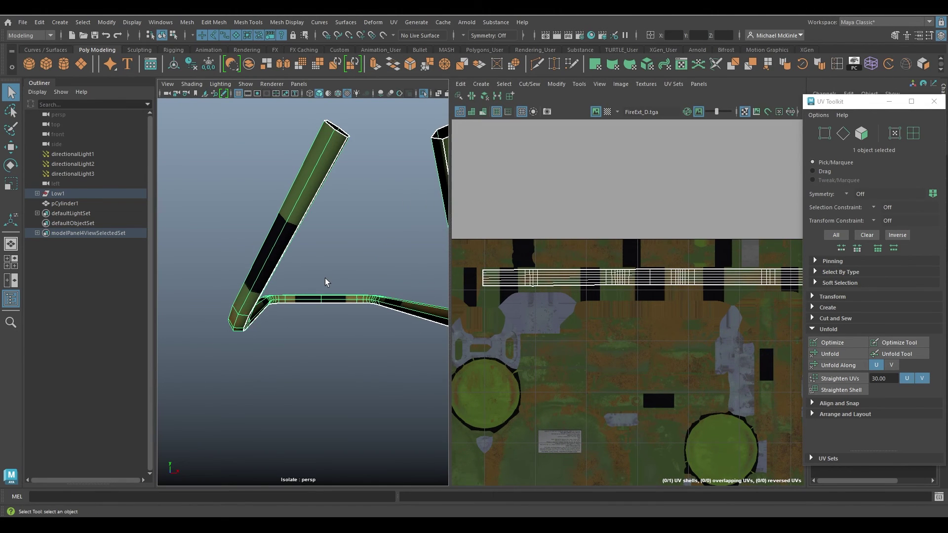
key("ctrl+1")
left_click_drag(352, 369, 341, 327, "alt")
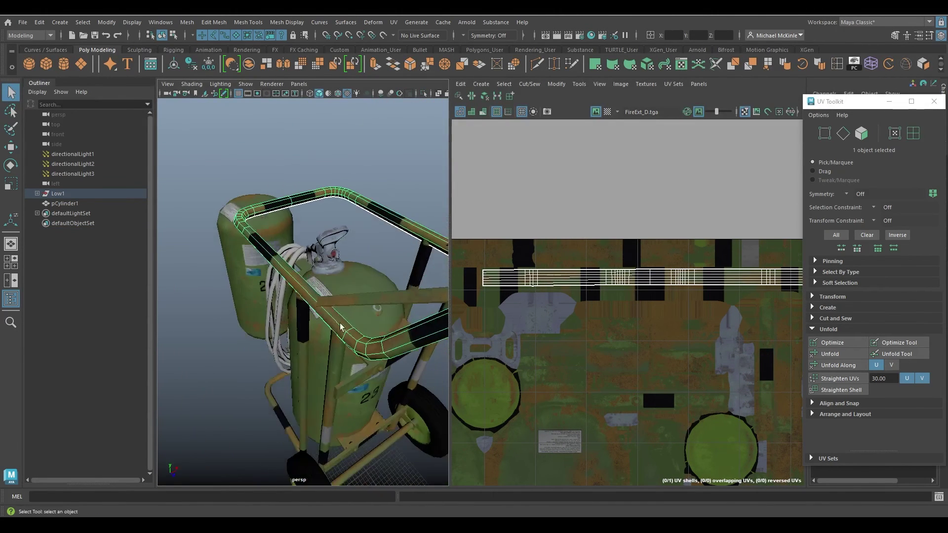
Select the valve's base part on top of the extinguisher tank, isolate it and frame it in the perspective view.
left_click(324, 266)
key("ctrl+1")
key("f")
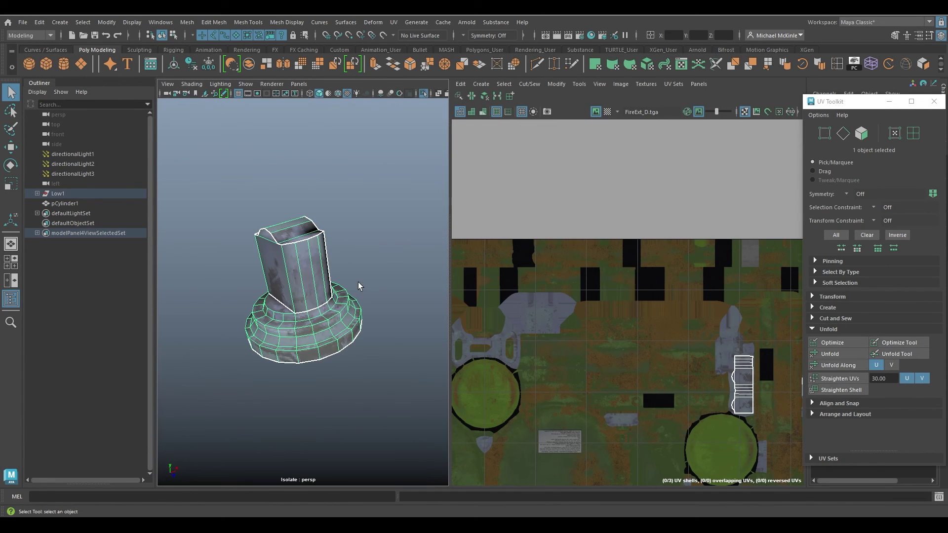
left_click_drag(261, 324, 360, 299, "alt")
key("super")
right_click_drag(691, 348, 624, 342, "alt")
key("super")
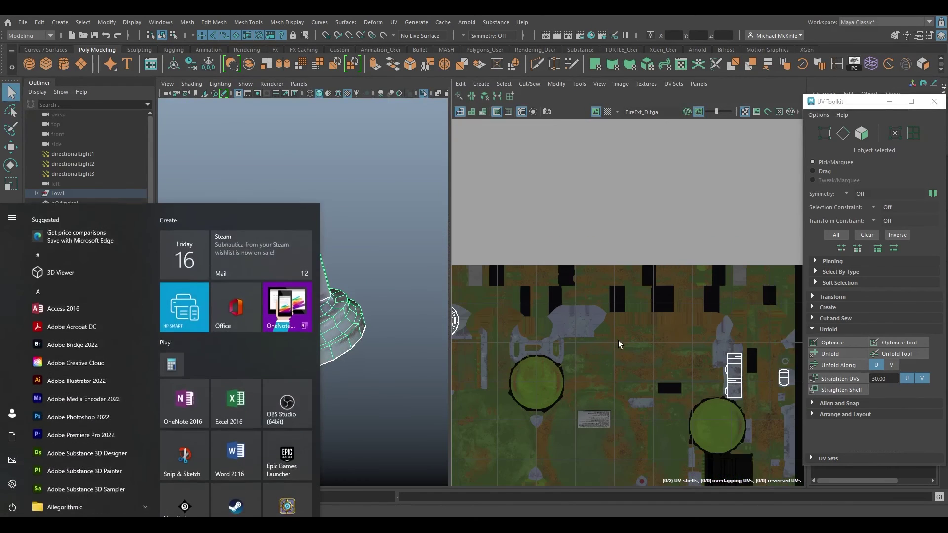
Examine the UV shells of the valve base's stem and curved top on the texture, and locate its round shell.
middle_click_drag(683, 398, 628, 288, "alt")
right_click_drag(628, 292, 712, 328, "alt")
middle_click_drag(712, 328, 599, 341, "alt")
right_click_drag(599, 341, 711, 391, "alt")
middle_click_drag(612, 323, 603, 356, "alt")
right_click_drag(603, 356, 635, 365, "alt")
left_click_drag(321, 295, 410, 314, "alt")
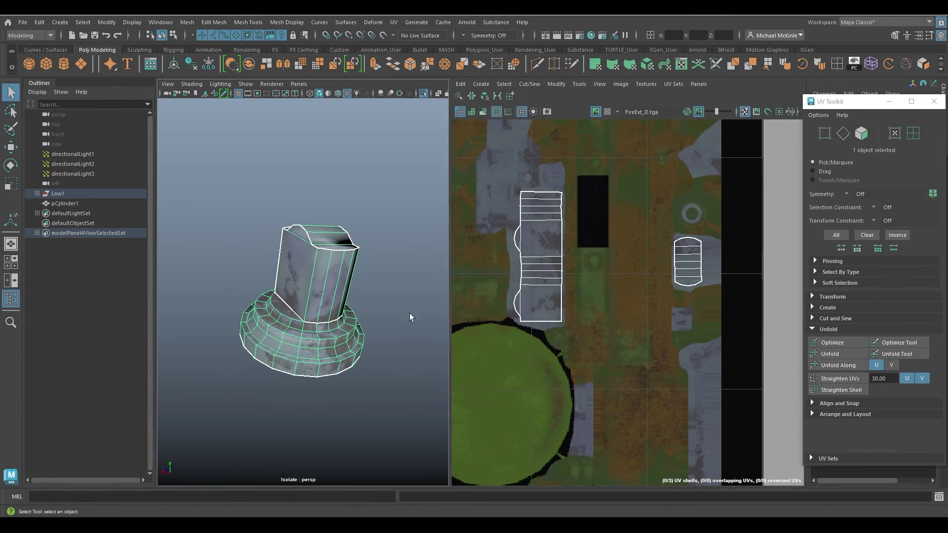
right_click_drag(677, 358, 558, 350, "alt")
middle_click_drag(559, 349, 716, 173, "alt")
right_click_drag(716, 173, 588, 259, "alt")
middle_click_drag(588, 260, 603, 342, "alt")
middle_click_drag(574, 297, 669, 358, "alt")
right_click_drag(669, 358, 855, 392, "alt")
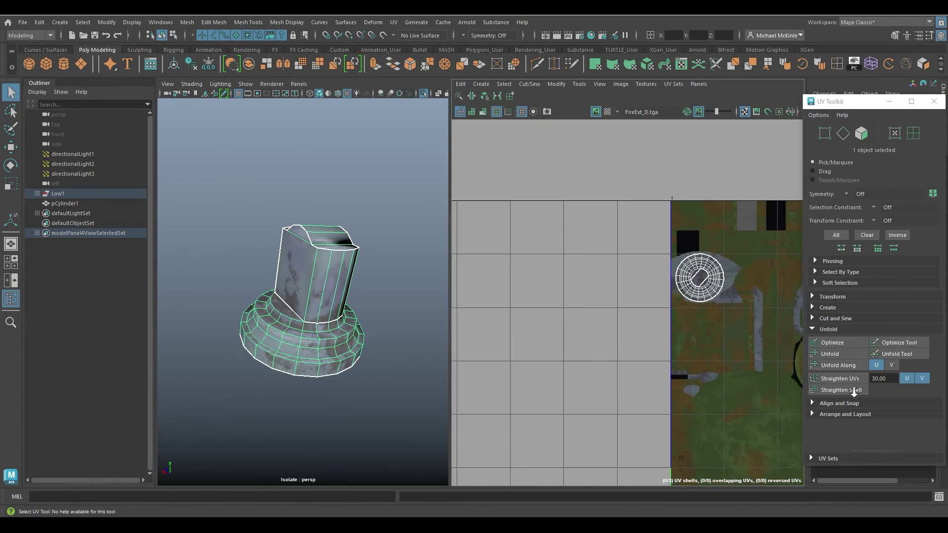
Examine the round UV shell of the valve base's stepped ring against the geometry from several angles.
middle_click_drag(692, 373, 612, 383, "alt")
right_click_drag(613, 382, 736, 393, "alt")
middle_click_drag(575, 336, 578, 364, "alt")
right_click_drag(578, 364, 593, 363, "alt")
left_click_drag(329, 286, 292, 384, "alt")
left_click_drag(328, 311, 264, 321, "alt")
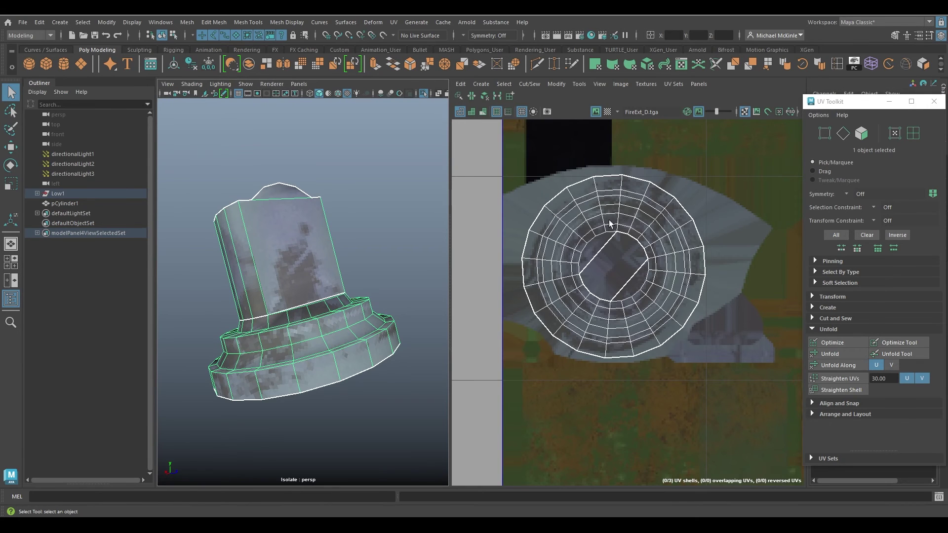
left_click_drag(321, 266, 440, 311, "alt")
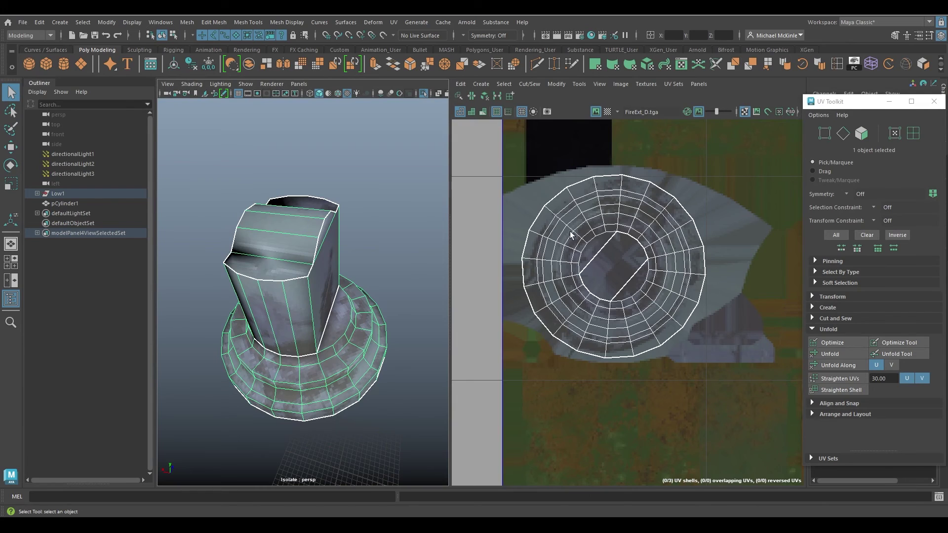
left_click_drag(571, 235, 328, 295, "alt")
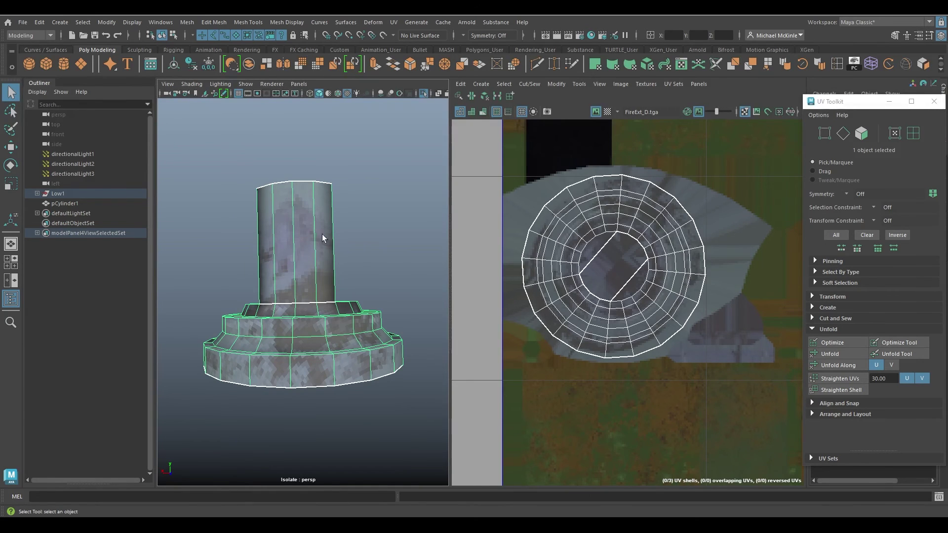
left_click_drag(324, 237, 277, 233, "alt")
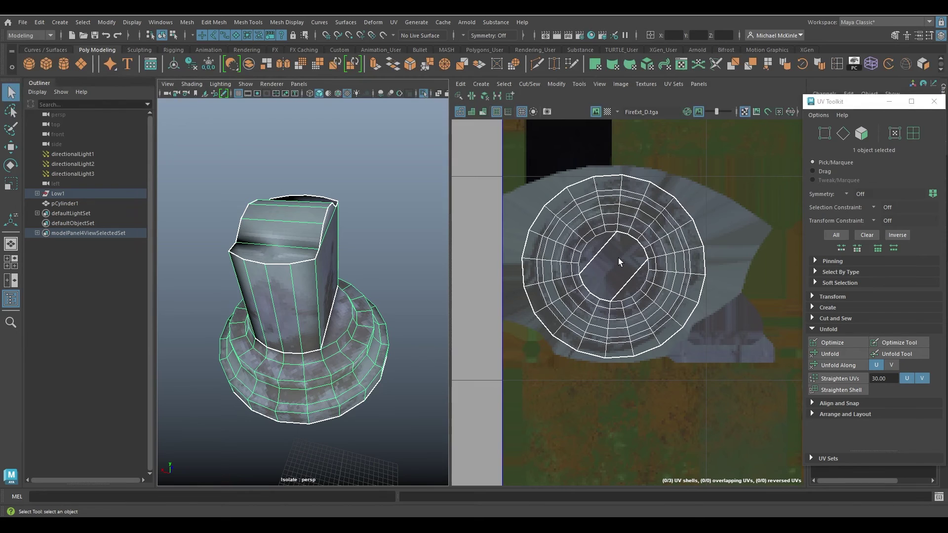
left_click_drag(316, 302, 275, 332, "alt")
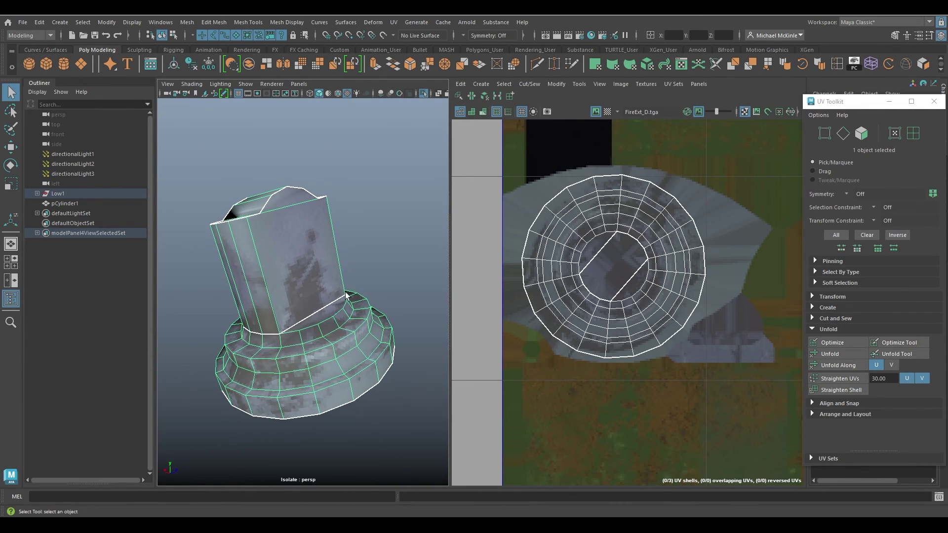
Examine the stem's rectangular UV strip on the texture against the valve base's stem faces and lower seam.
left_click_drag(348, 295, 302, 317, "alt")
right_click_drag(302, 316, 368, 291, "alt")
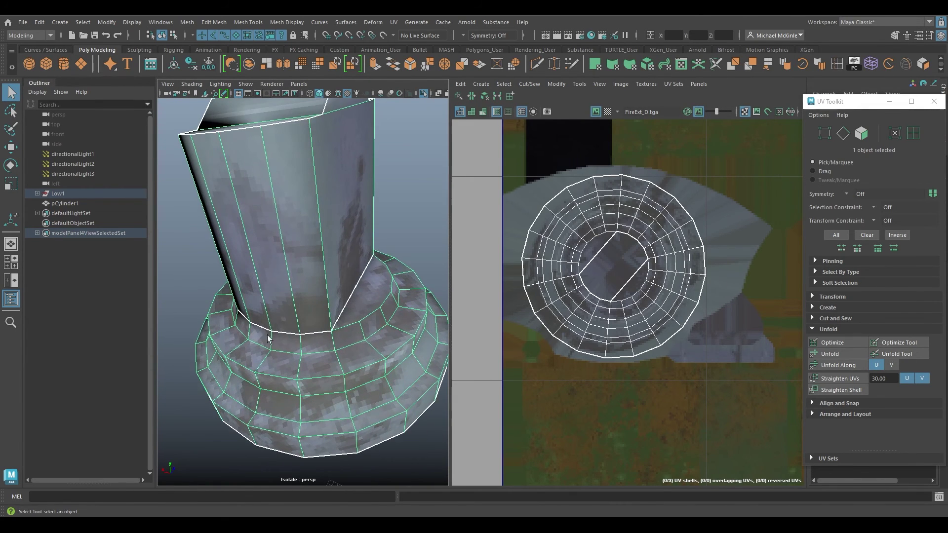
left_click_drag(268, 339, 337, 300, "alt")
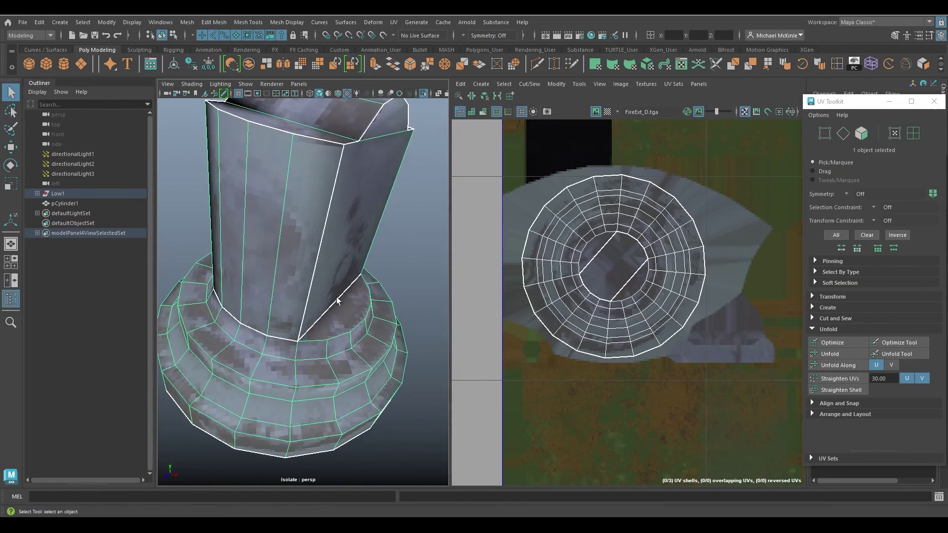
scroll(684, 307, "down", 5)
middle_click_drag(725, 325, 489, 274, "alt")
middle_click_drag(687, 274, 487, 252, "alt")
middle_click_drag(645, 245, 531, 225, "alt")
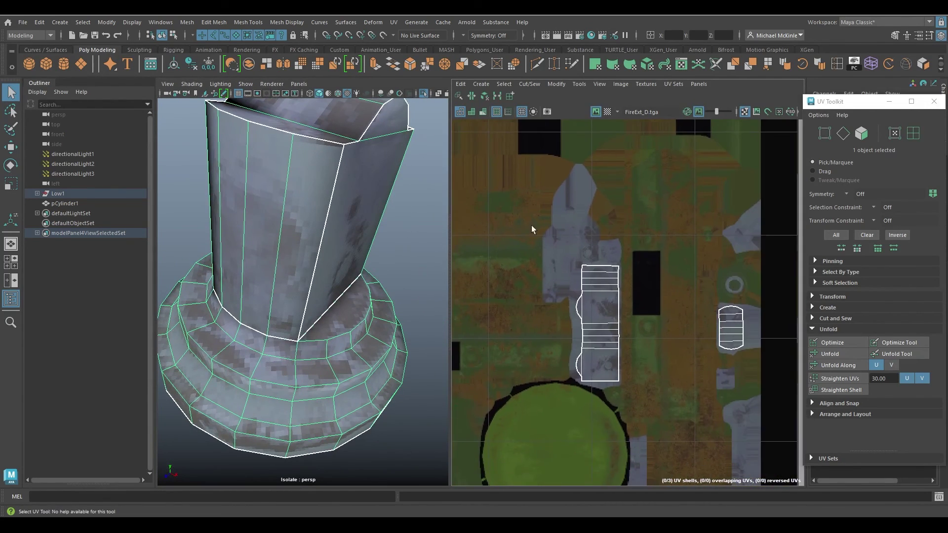
scroll(624, 318, "up", 3)
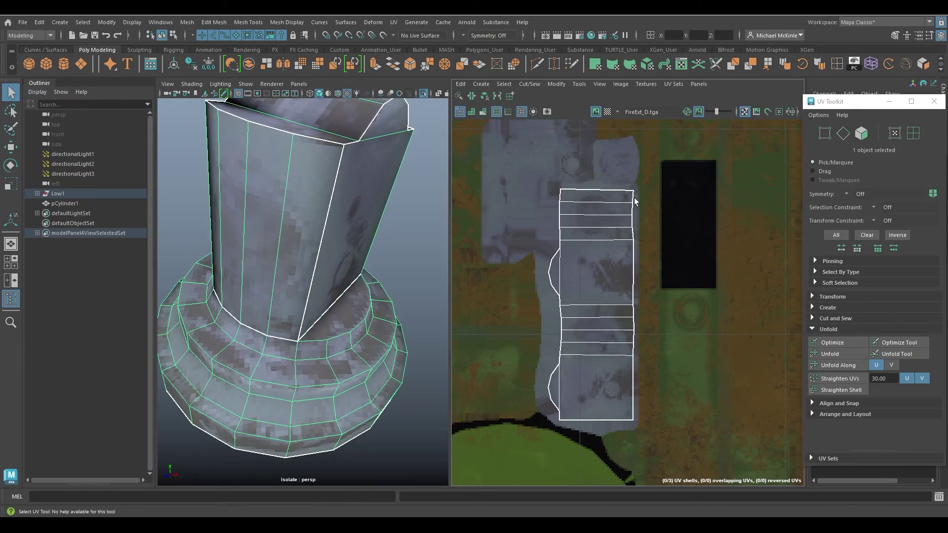
left_click_drag(277, 257, 319, 141, "alt")
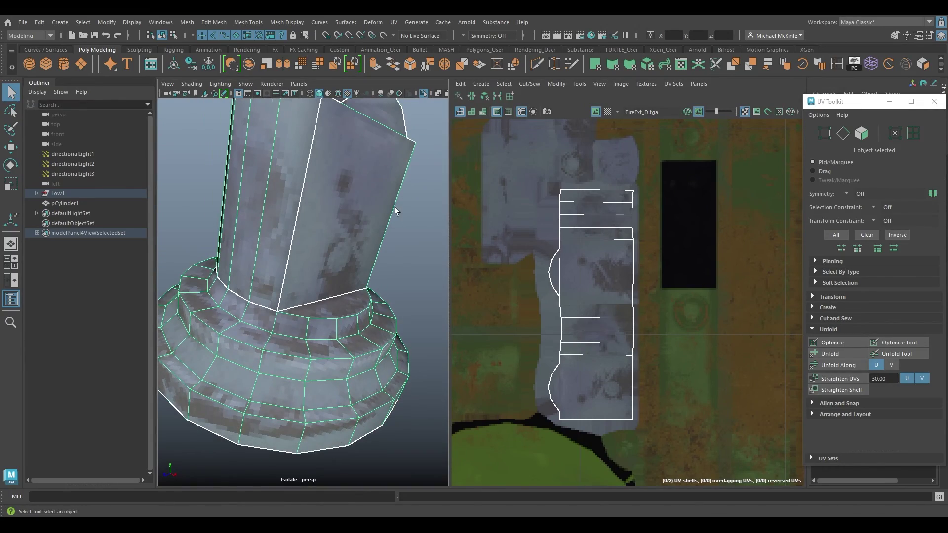
left_click_drag(392, 208, 260, 218, "alt")
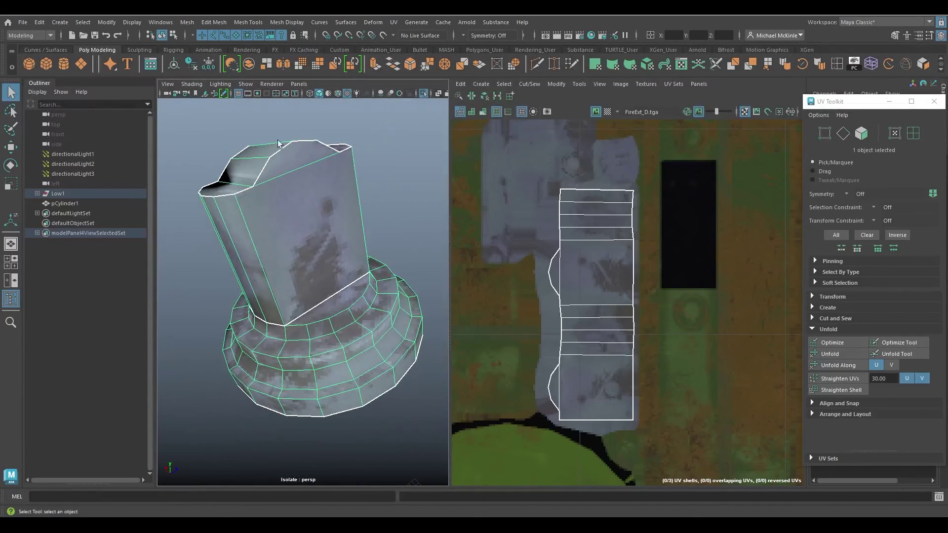
Examine the UV shell of the stem's curved top against the matching faces on the model.
left_click_drag(325, 143, 316, 159, "alt")
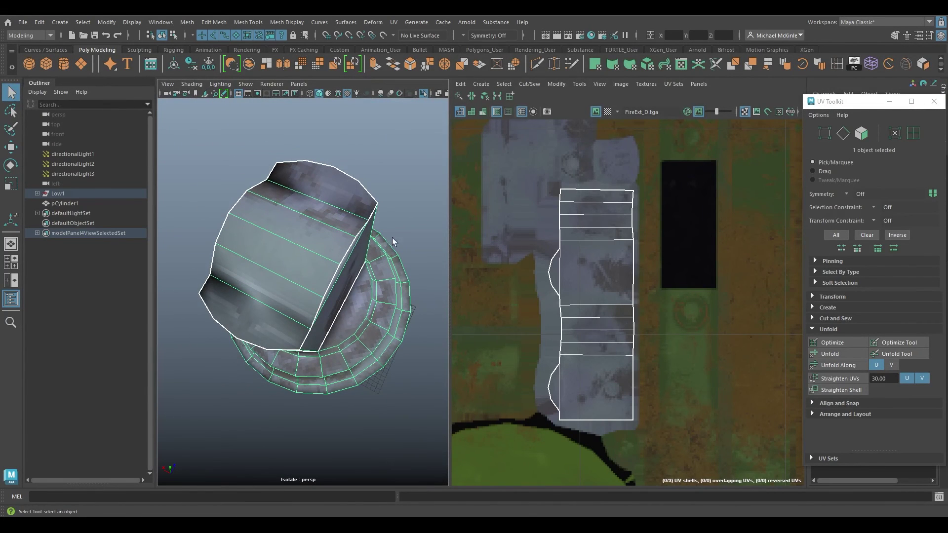
scroll(716, 271, "down", 2)
middle_click_drag(716, 271, 499, 233, "alt")
scroll(589, 269, "up", 6)
left_click_drag(311, 265, 345, 273, "alt")
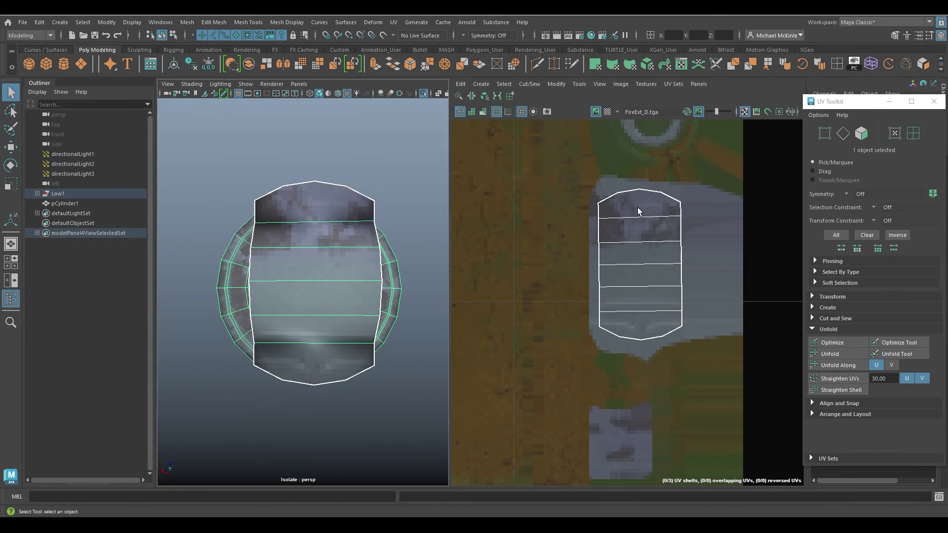
scroll(641, 284, "down", 5)
left_click_drag(321, 270, 353, 280, "alt")
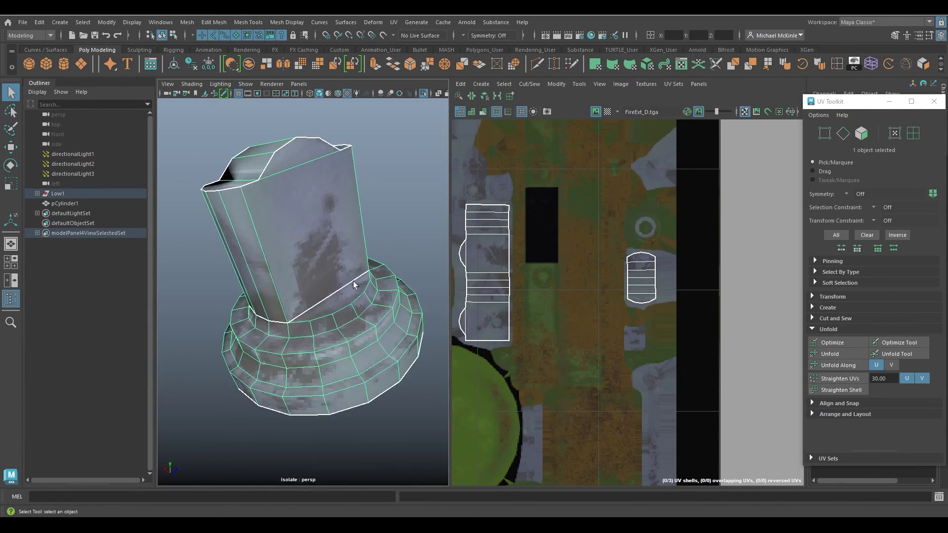
scroll(353, 281, "down", 3)
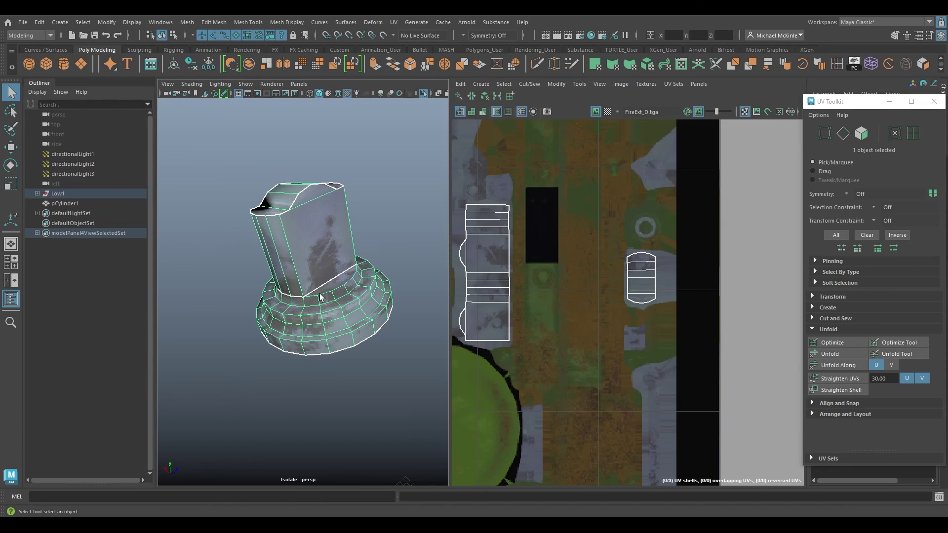
left_click_drag(321, 297, 296, 256, "alt")
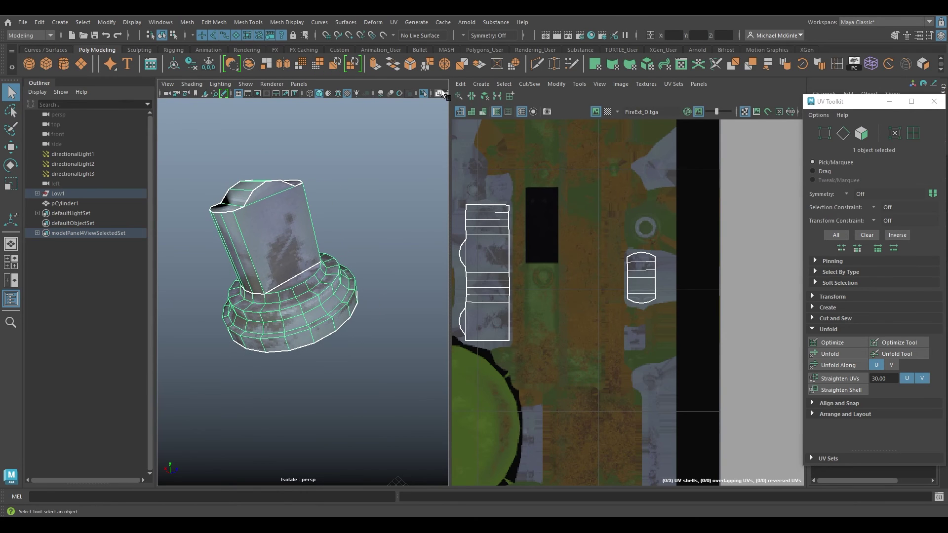
Turn off textured shading for the valve base and create new UVs with a camera-based projection.
left_click(481, 84)
left_click(372, 247)
key("5")
mouse_move(371, 248)
left_mouse_down("alt")
mouse_move(388, 264)
mouse_move(364, 292)
mouse_move(294, 271)
mouse_move(293, 302)
mouse_move(305, 290)
left_mouse_up("alt")
left_click(387, 264)
key("3")
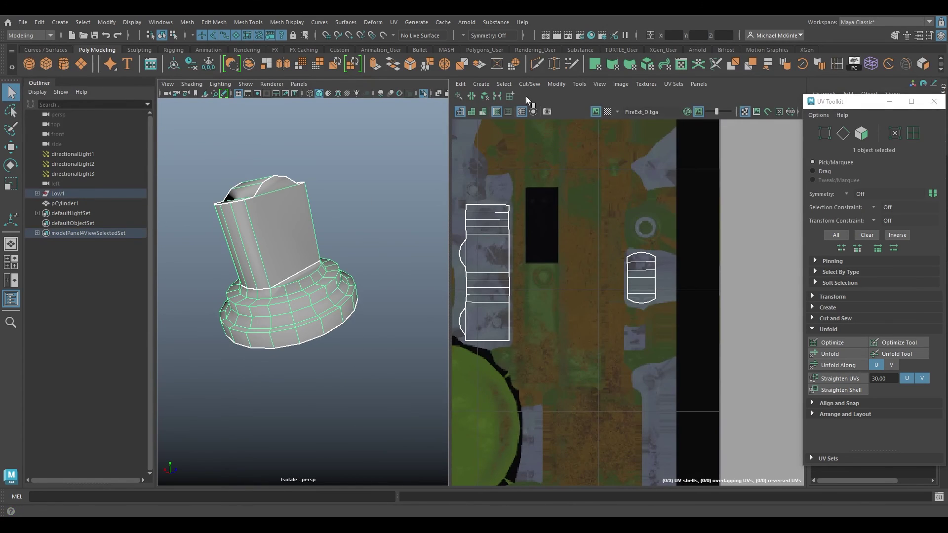
left_click(501, 85)
left_click(521, 128)
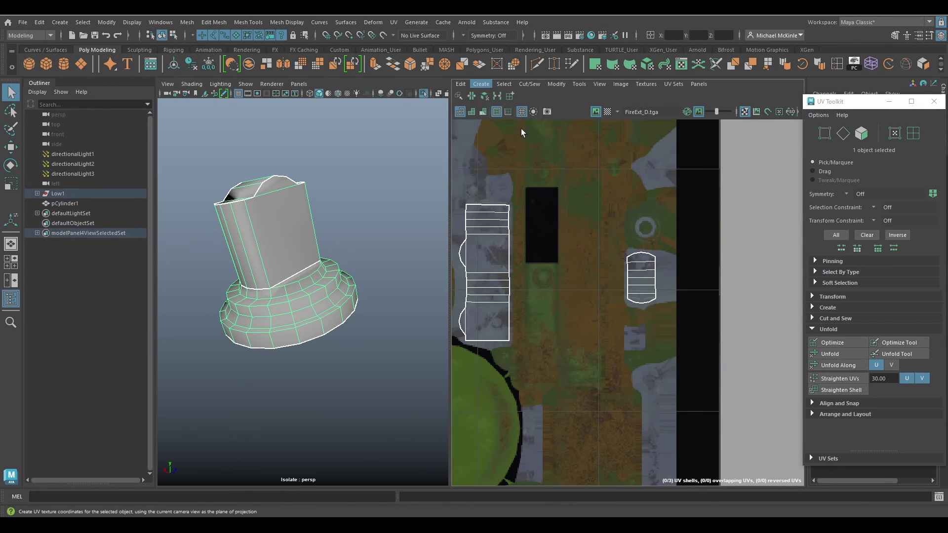
key("f")
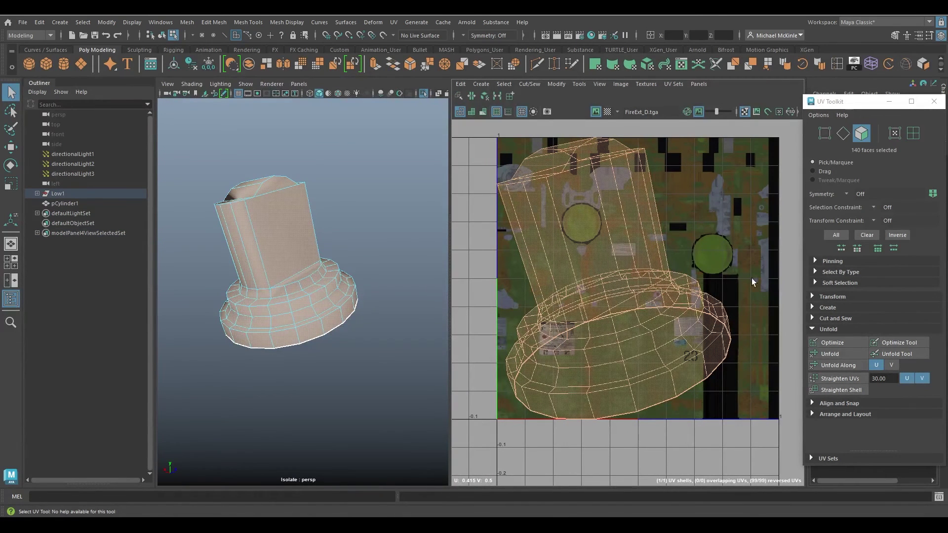
Select the ring of edges where the stem meets the stepped ring and cut the UVs along it.
left_click_drag(265, 275, 310, 242, "alt")
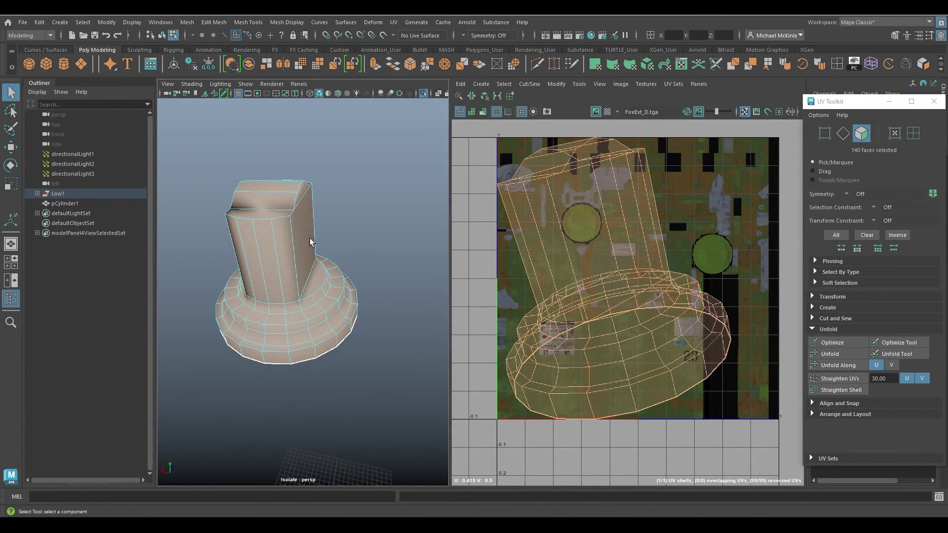
right_click_drag(310, 238, 310, 256)
left_click_drag(312, 298, 316, 277, "alt")
key("w")
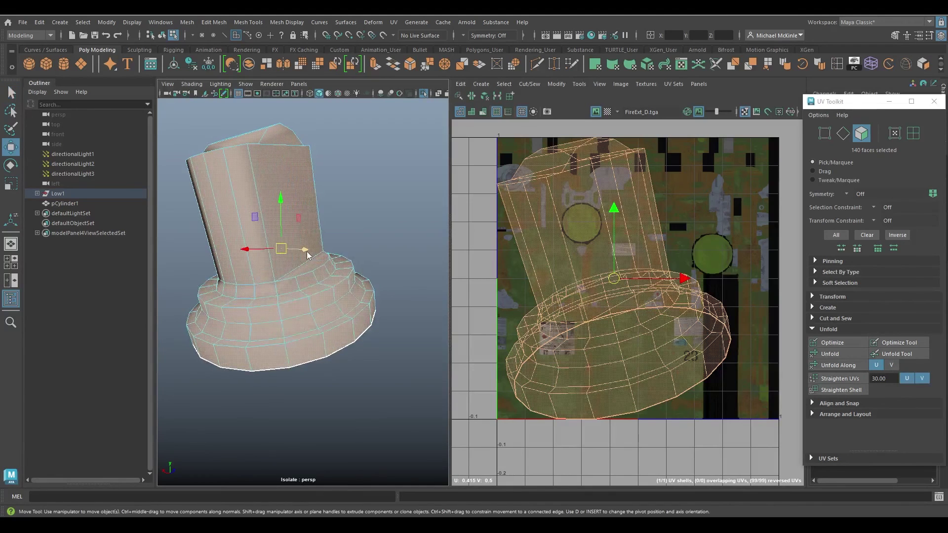
right_click_drag(308, 252, 304, 218)
left_click_drag(298, 281, 279, 294, "alt")
right_click_drag(280, 294, 315, 298, "alt")
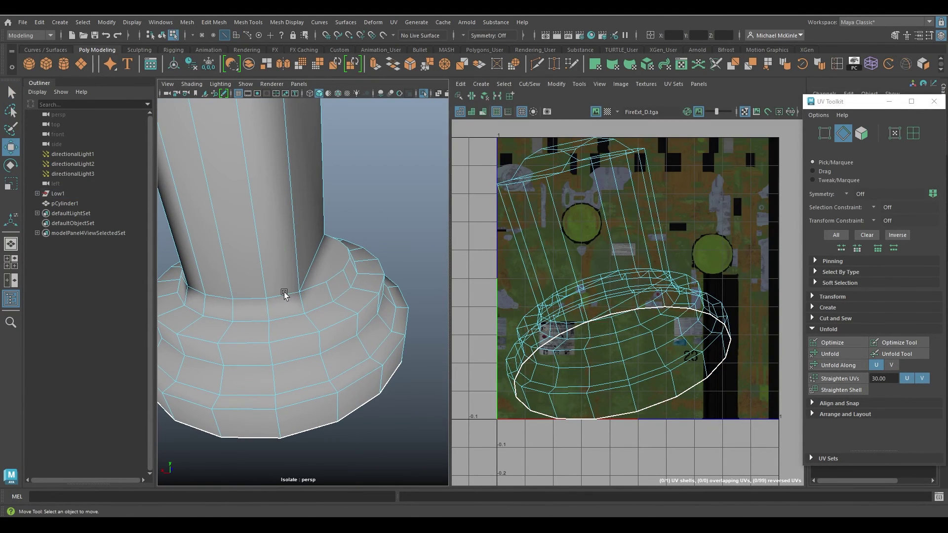
double_click(284, 293)
left_click(317, 250, "shift")
left_click_drag(317, 249, 215, 293, "alt")
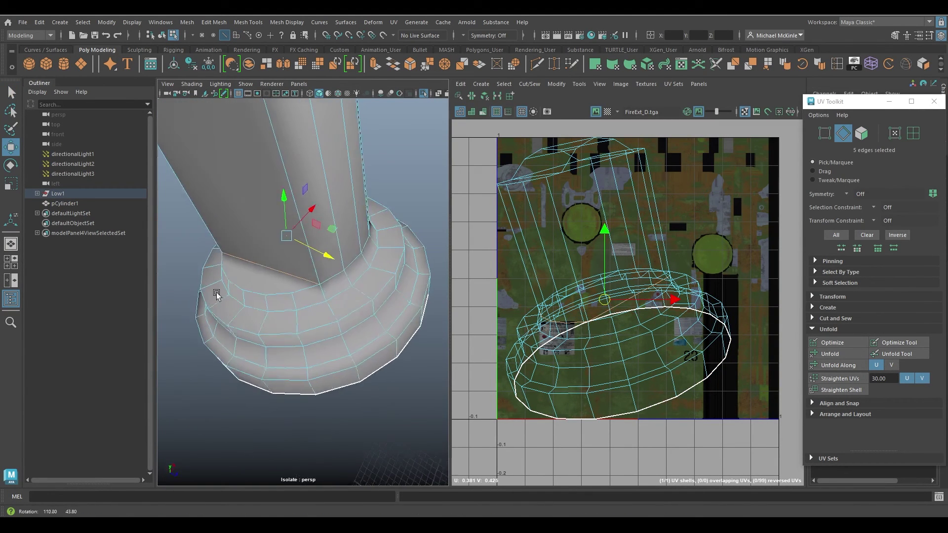
double_click(332, 277, "shift")
left_click_drag(332, 278, 222, 296, "alt")
key("q")
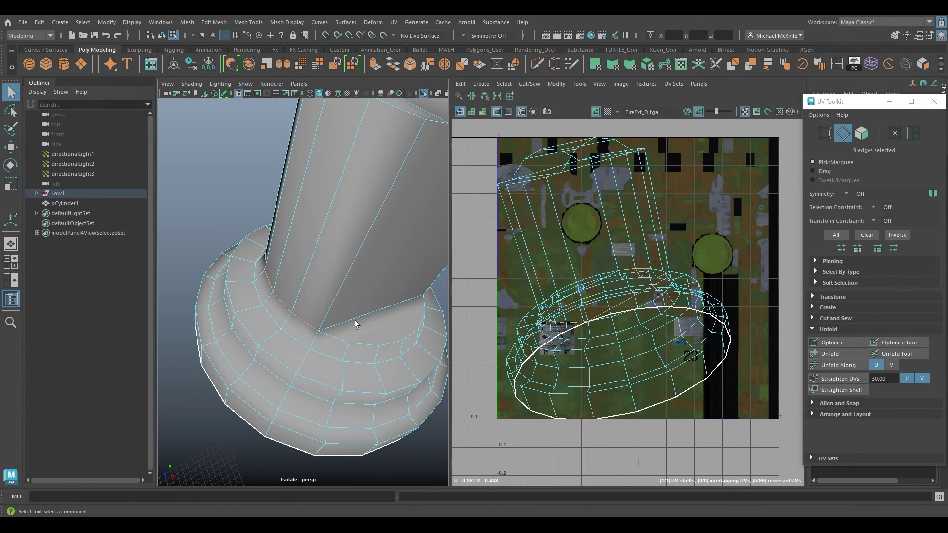
left_click(356, 323, "shift")
left_click_drag(356, 322, 326, 277, "alt")
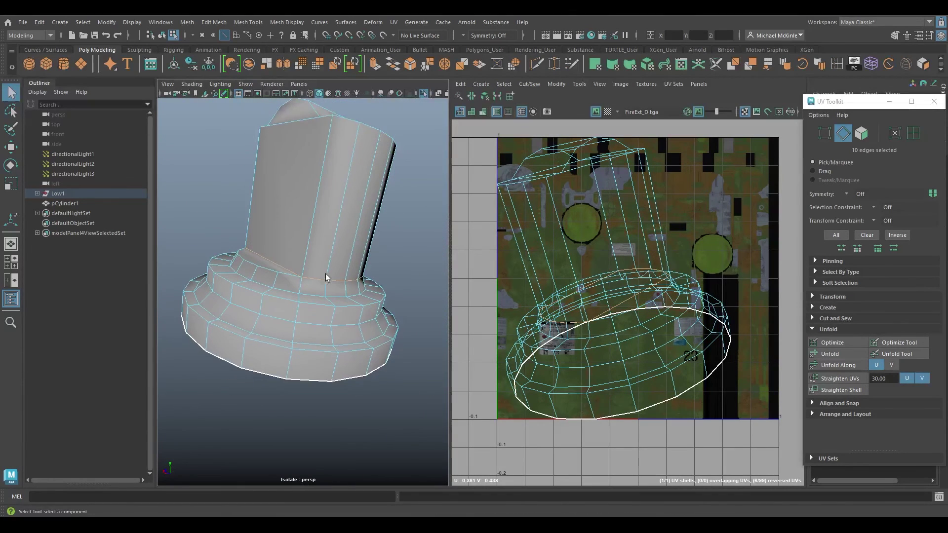
left_click(472, 96)
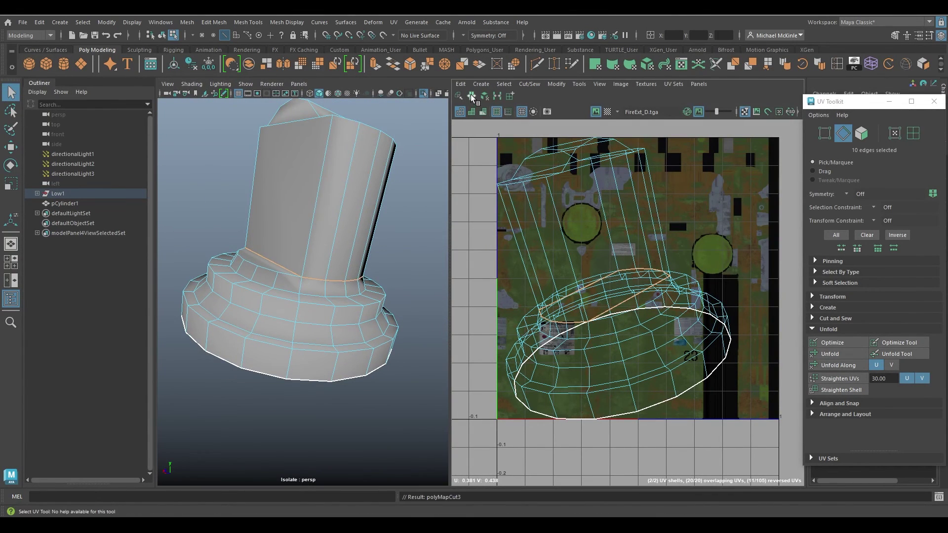
Select the six faces of the stem's curved top and separate them with Create UV Shell.
left_click_drag(307, 227, 323, 255, "alt")
right_click_drag(307, 147, 311, 172)
left_click_drag(314, 175, 328, 203, "alt")
left_click(296, 192)
double_click(340, 262, "shift")
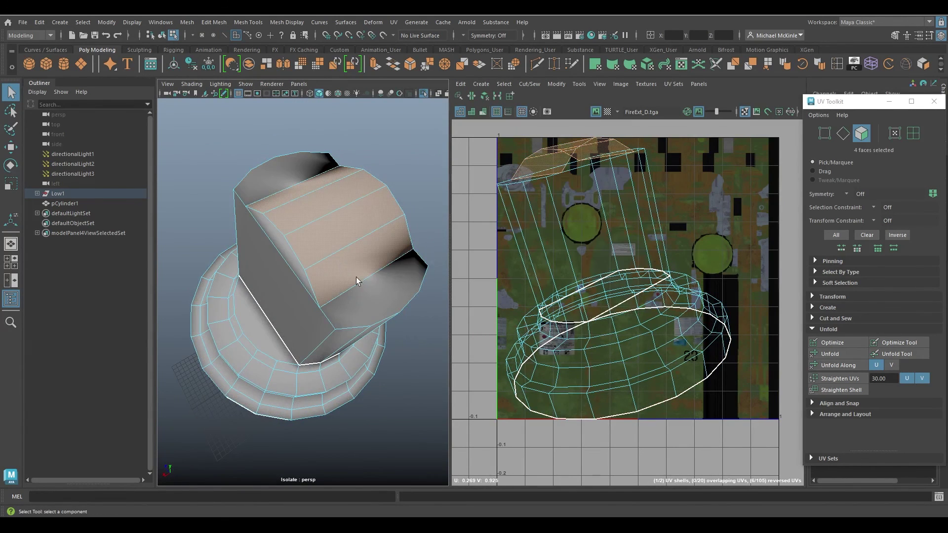
left_click(370, 295, "shift")
left_click(302, 189, "shift")
left_click_drag(333, 247, 317, 229, "alt")
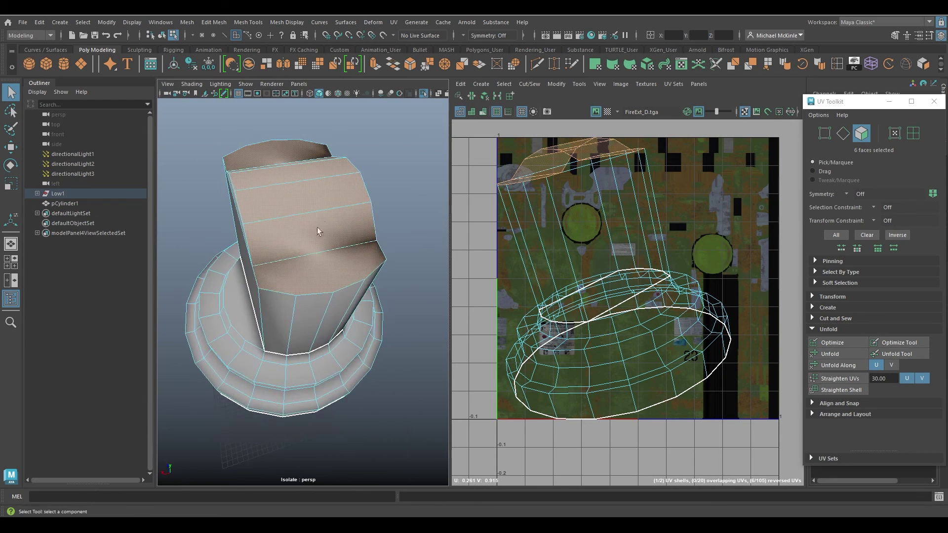
left_click_drag(262, 244, 292, 248, "alt")
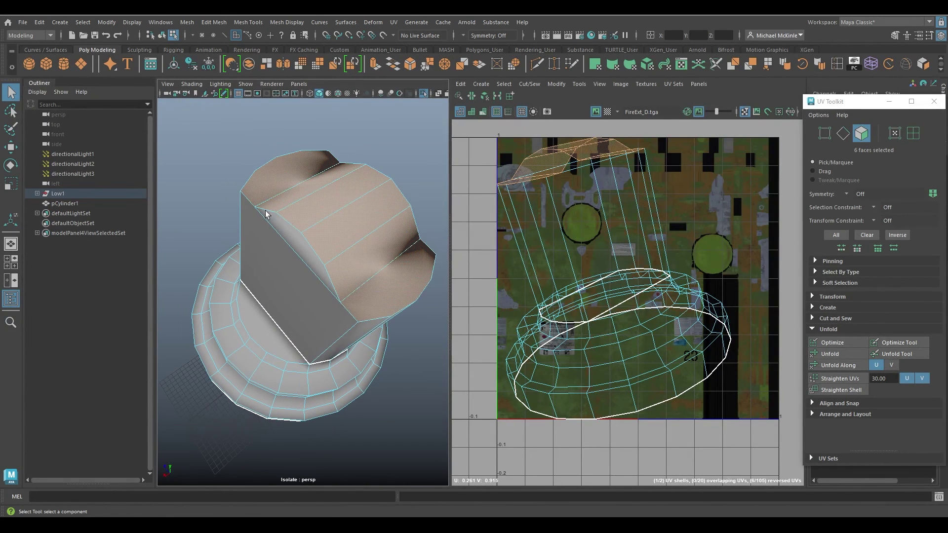
left_click_drag(363, 243, 325, 244, "alt")
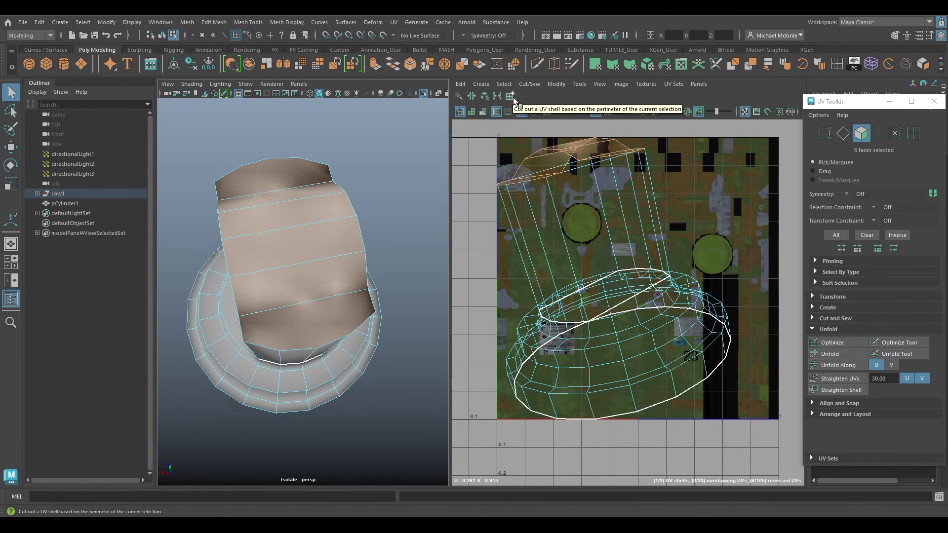
left_click(530, 84)
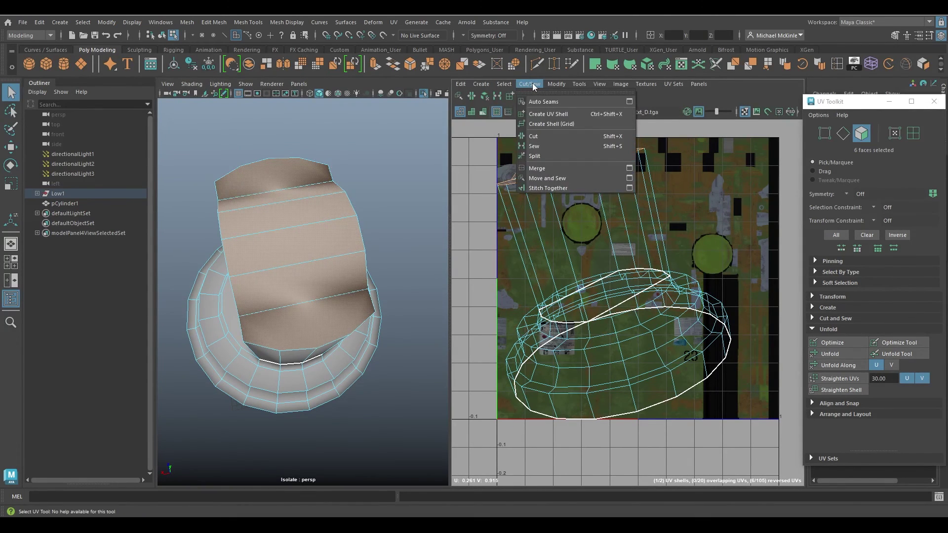
left_click(566, 114)
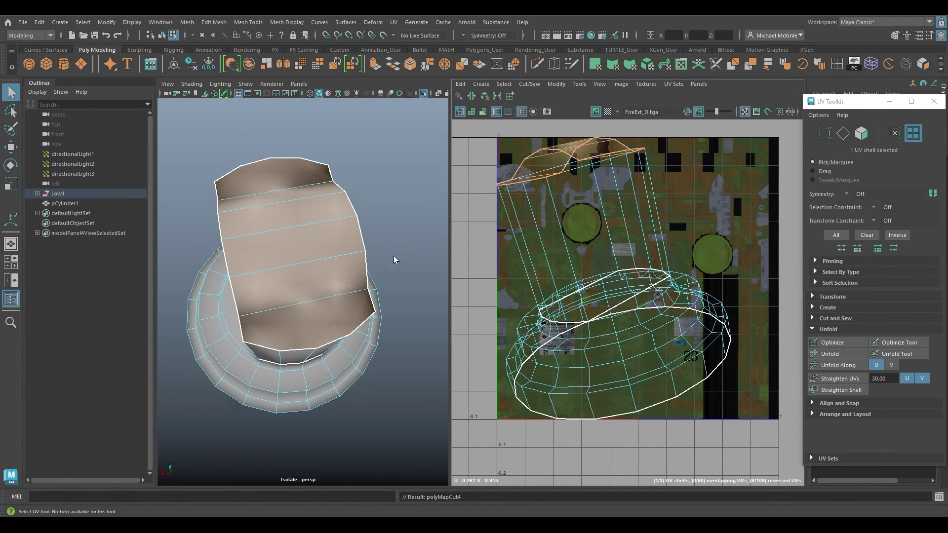
Cut the stem's UVs along one lengthwise corner edge running from the curved top to the base.
left_click_drag(311, 292, 342, 265, "alt")
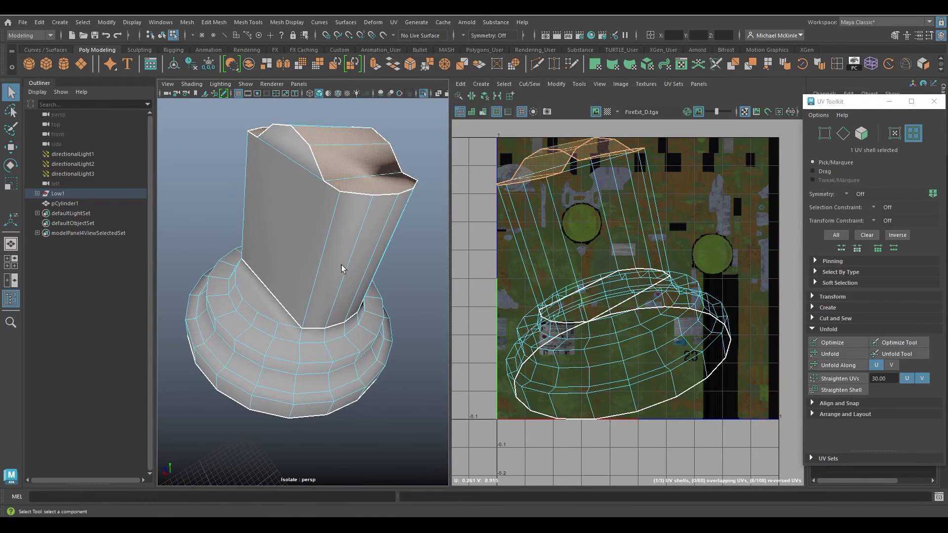
right_click(341, 232)
right_click_drag(343, 222, 342, 210)
left_click_drag(345, 226, 291, 218, "alt")
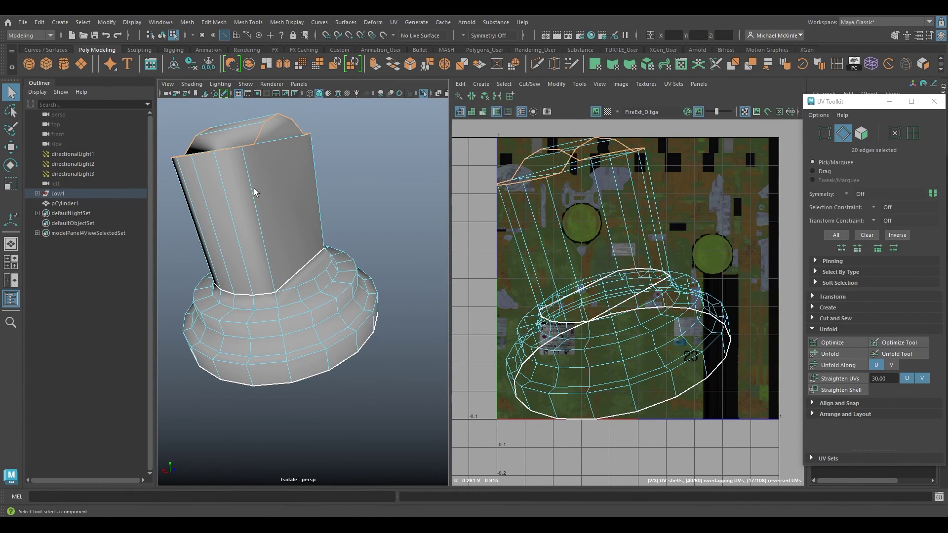
left_click(251, 185)
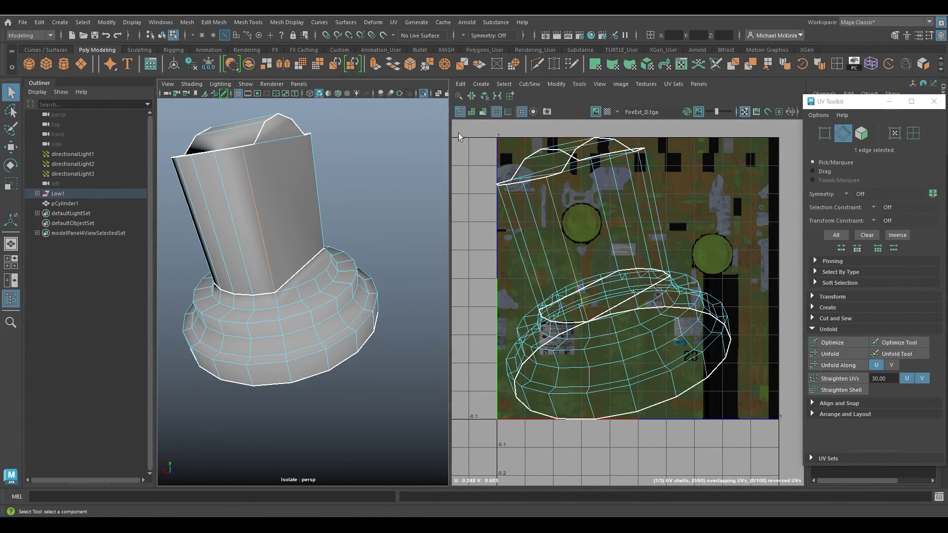
left_click(472, 96)
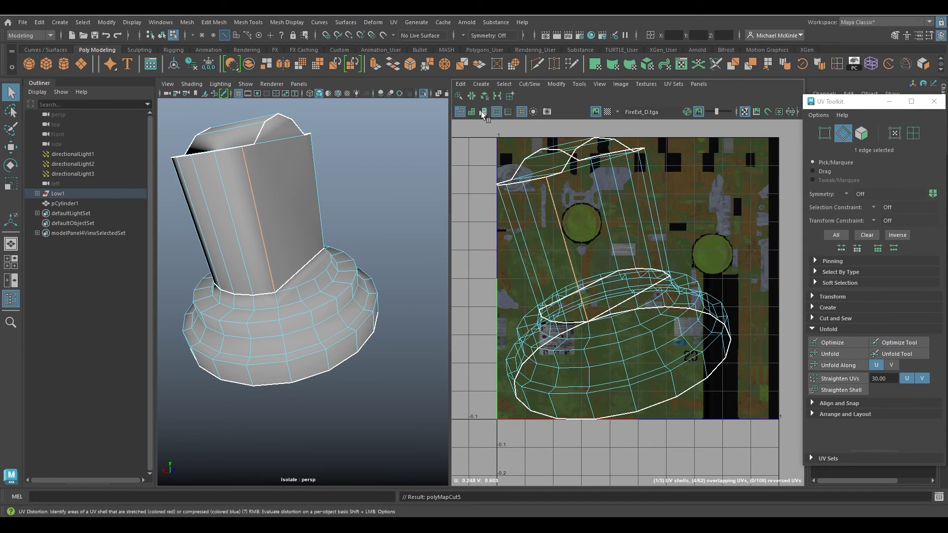
left_click(529, 84)
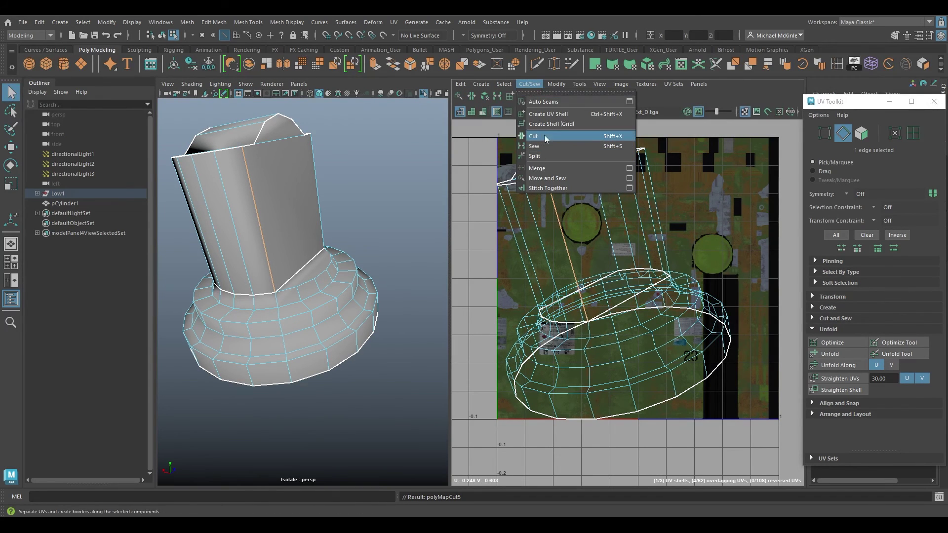
Return to object selection and unfold all UV shells of the valve base.
right_click_drag(297, 152, 339, 141)
scroll(405, 209, "down", 3)
middle_click_drag(558, 273, 579, 282, "alt")
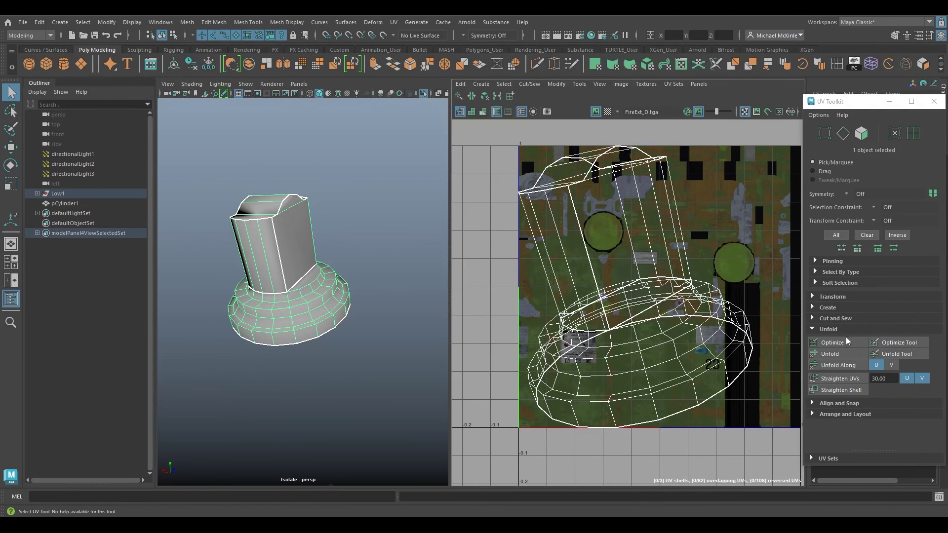
left_click(844, 350)
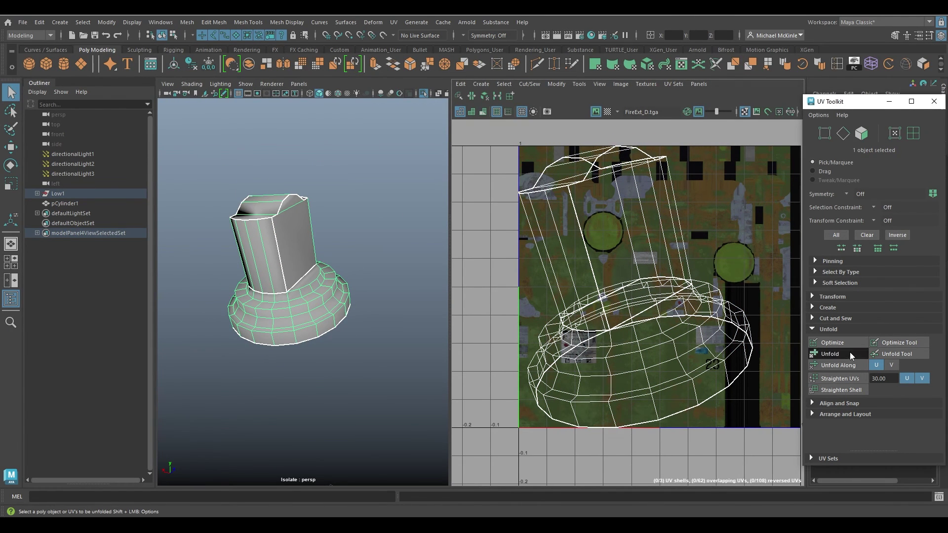
Switch to UV shell selection and move the overlapping stem and stepped-ring shells apart, onto opposite sides of the texture tile.
middle_click_drag(707, 295, 641, 282, "alt")
scroll(640, 282, "down", 1)
right_click_drag(602, 197, 618, 214)
left_click(610, 222)
key("w")
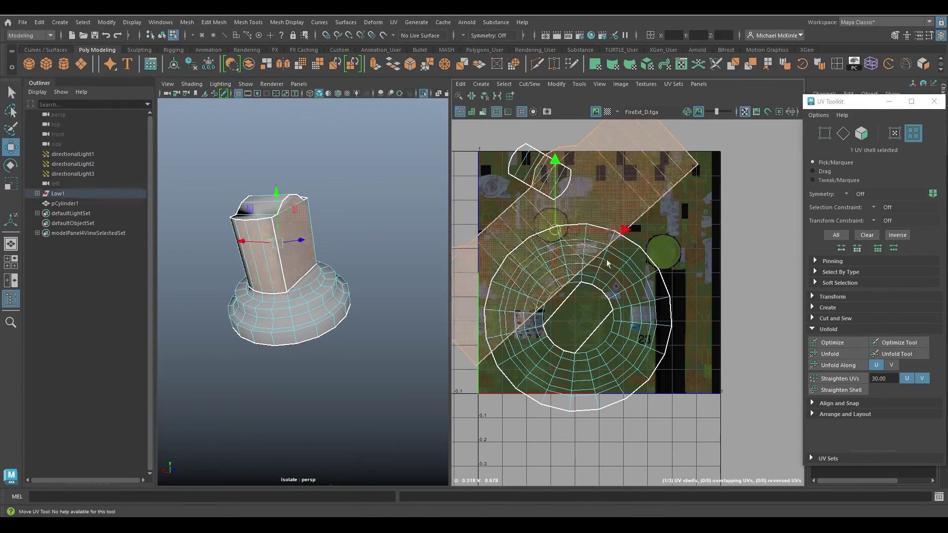
middle_click_drag(591, 284, 732, 312)
left_click(568, 277)
scroll(577, 280, "down", 2)
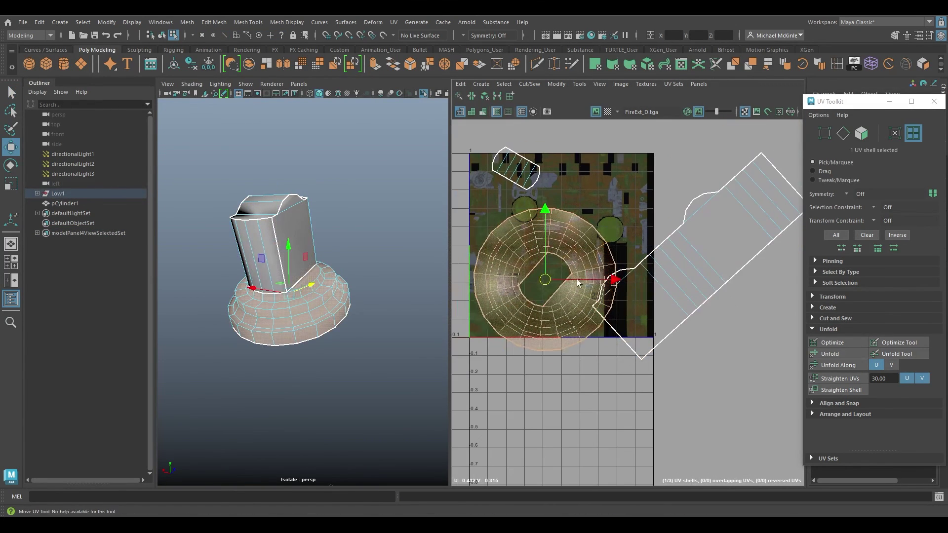
middle_click_drag(579, 281, 510, 291)
Level the tilted stem shell by selecting one of its edges and applying Straighten Shell.
left_click(651, 288)
key("e")
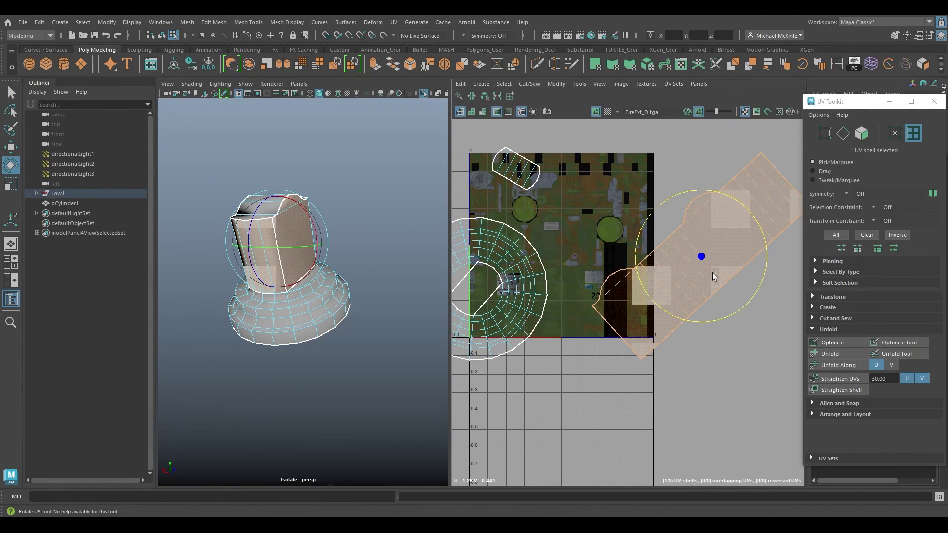
mouse_move(712, 273)
right_mouse_down()
mouse_move(711, 255)
mouse_move(707, 277)
right_mouse_up()
left_click(697, 252)
left_click(843, 390)
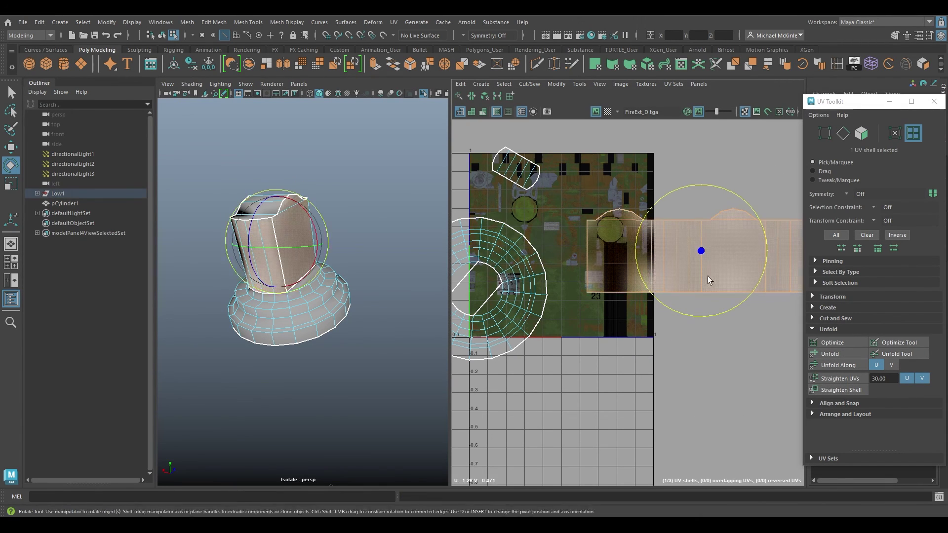
Apply Straighten Shell to the curved-top shell and to the stepped-ring shell, using one selected edge on each.
left_click(531, 182)
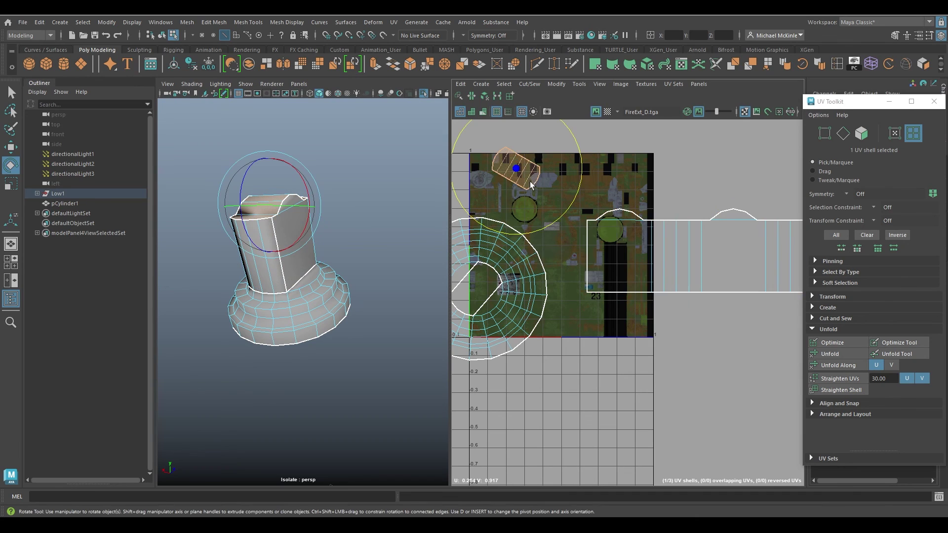
right_click_drag(531, 182, 530, 169)
key("q")
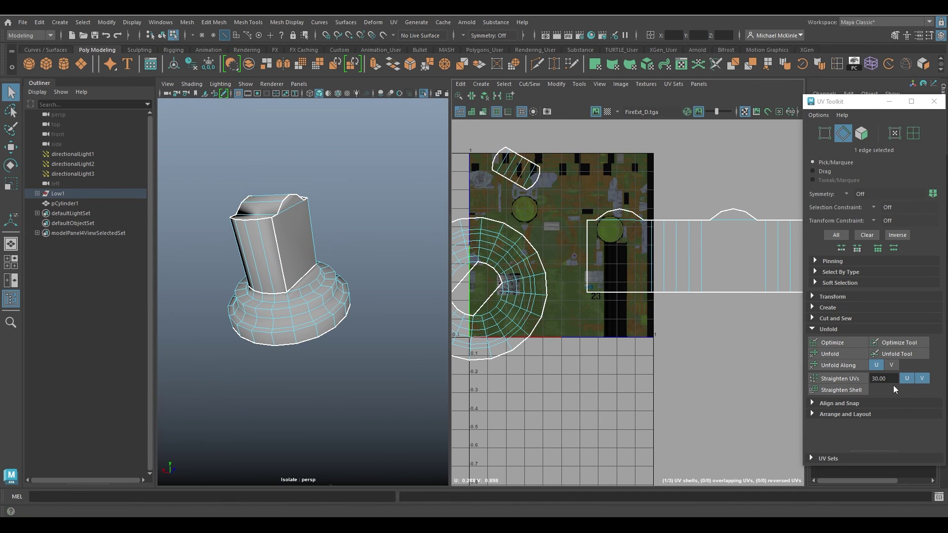
left_click(846, 390)
middle_click_drag(523, 265, 587, 287, "alt")
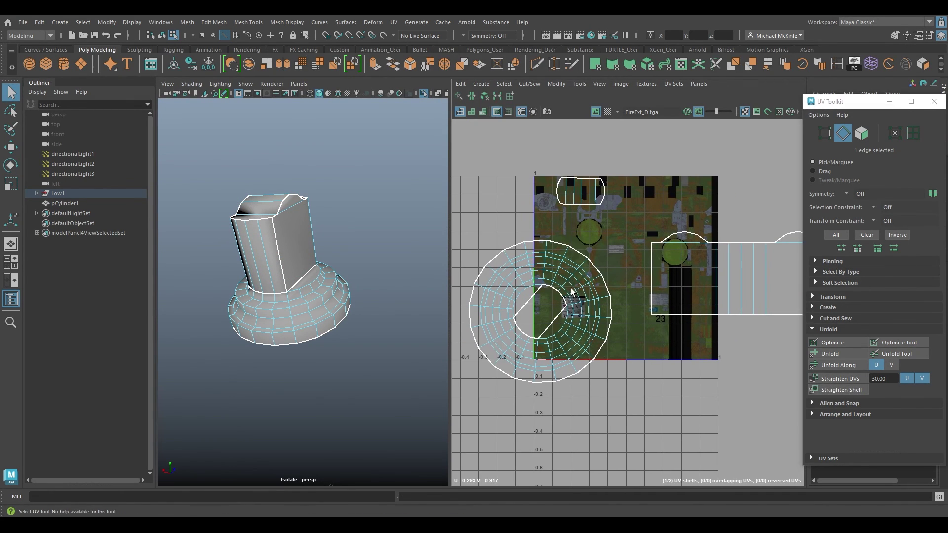
left_click(841, 390)
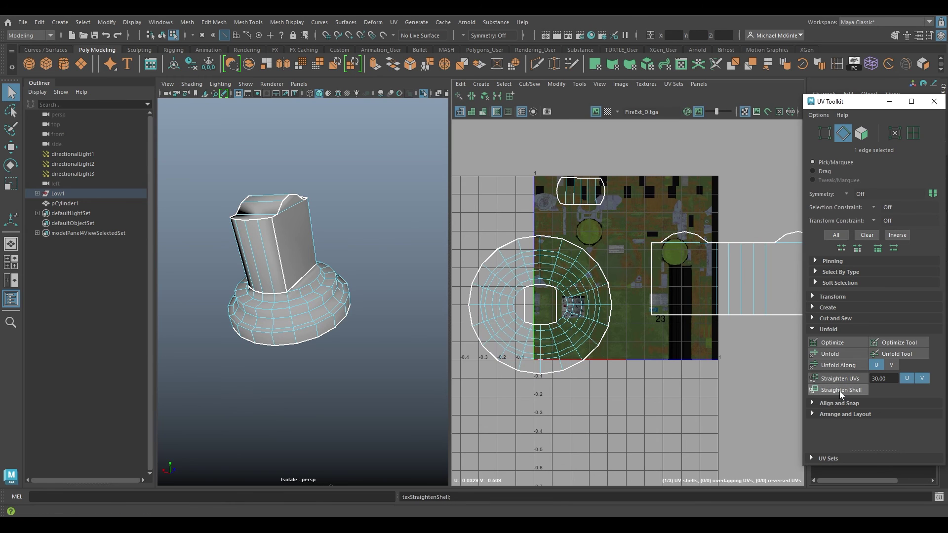
Select all three valve base UV shells and run Optimize on them.
right_click_drag(555, 271, 528, 263)
left_click(543, 274)
left_click_drag(543, 166, 743, 364)
middle_click_drag(669, 337, 623, 324, "alt")
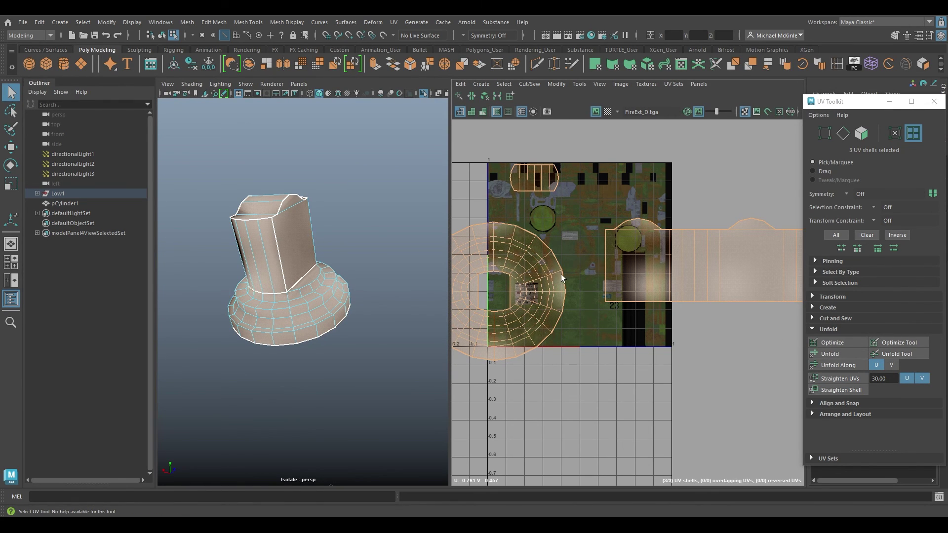
left_click(841, 343)
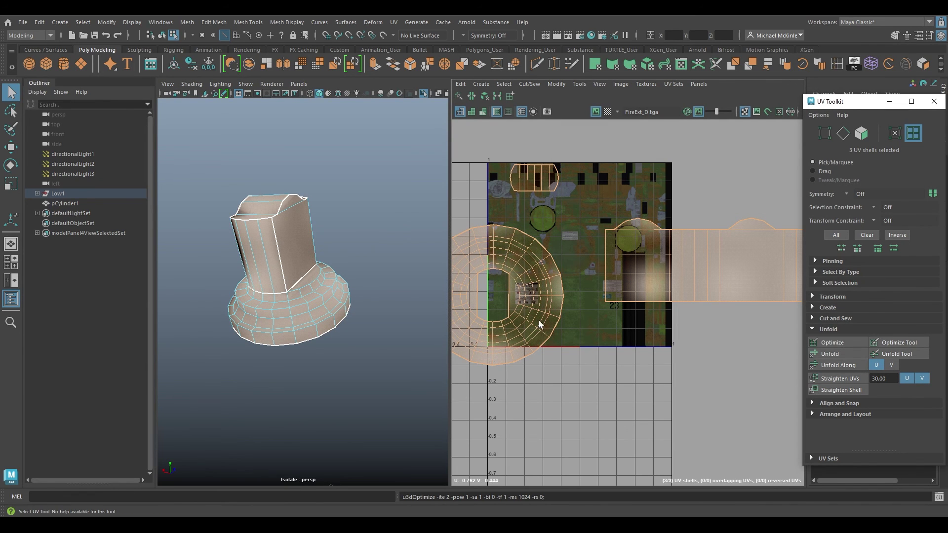
middle_click_drag(540, 325, 575, 321, "alt")
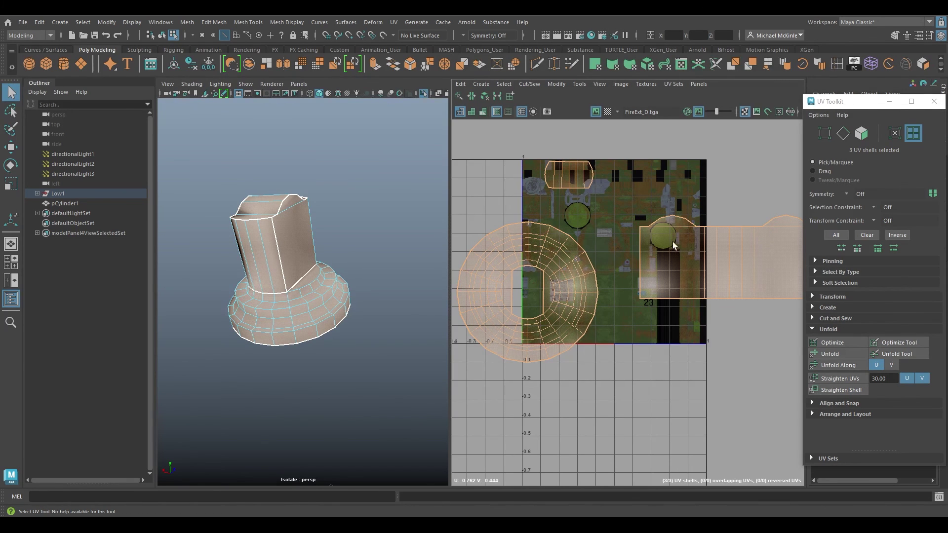
Select only the stem's UV shell and scale it down uniformly to roughly a third of its size.
middle_click_drag(730, 233, 659, 229, "alt")
scroll(659, 228, "down", 2)
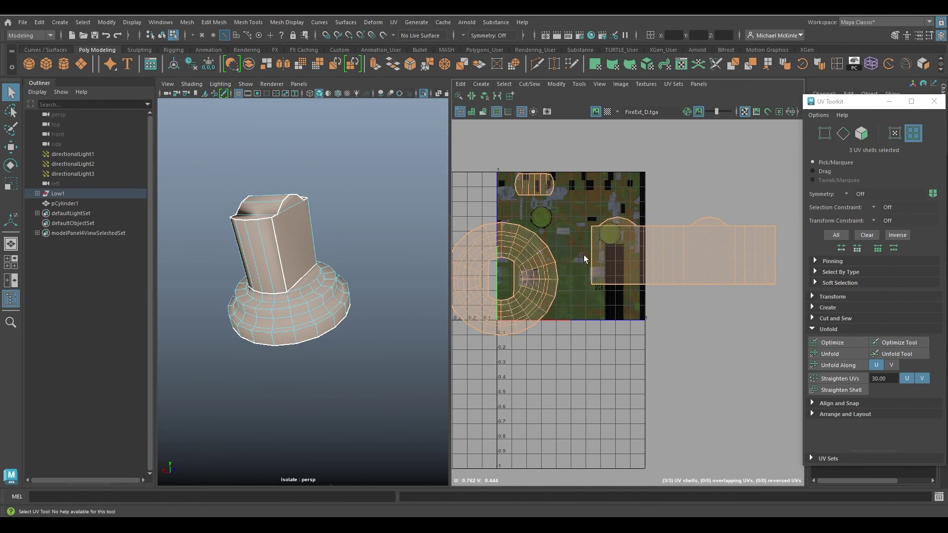
middle_click_drag(584, 259, 653, 275, "alt")
right_click_drag(641, 244, 610, 230)
left_click(684, 262)
key("w")
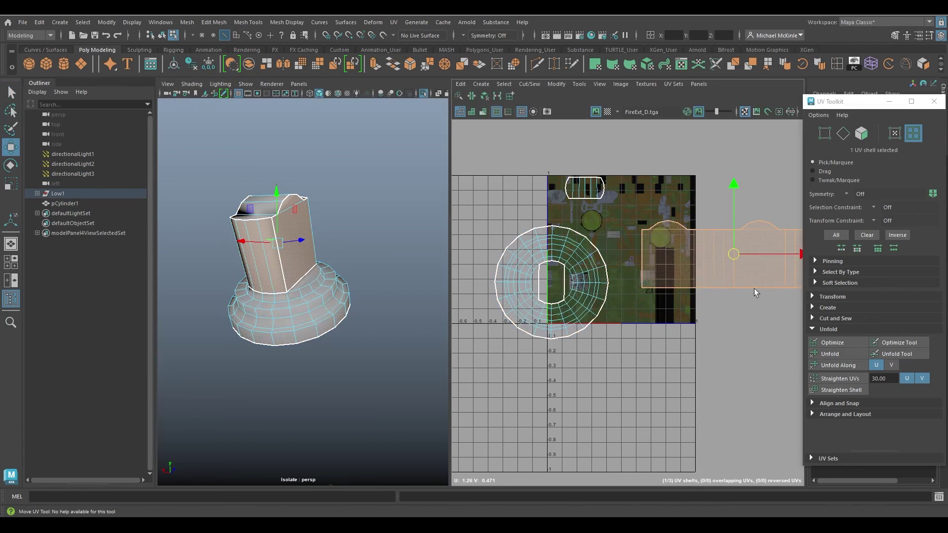
key("r")
left_click_drag(734, 254, 686, 269)
middle_click_drag(740, 273, 678, 272, "alt")
Rotate the stem shell about 90° counterclockwise so that it stands upright beside the texture tile.
key("e")
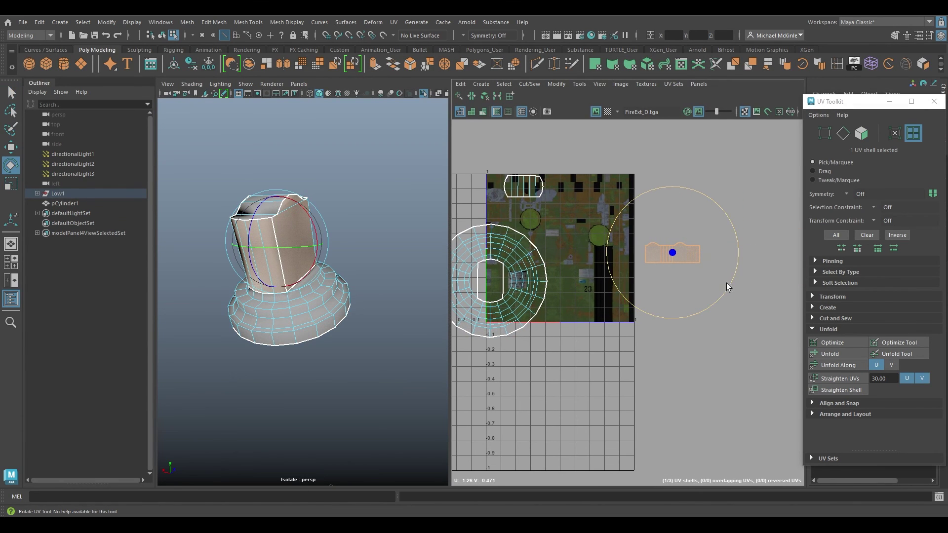
left_click_drag(731, 283, 722, 217)
key("ctrl+z")
left_click_drag(730, 283, 699, 191)
Move the stepped-ring shell into the middle of the texture tile and scale it down uniformly to roughly half size.
left_click(535, 298)
key("w")
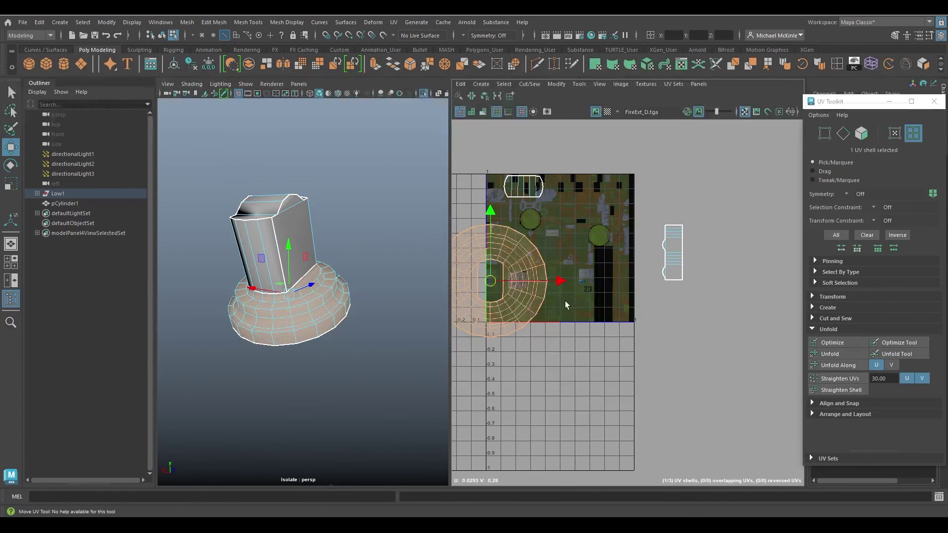
middle_click_drag(564, 322, 631, 305)
key("r")
left_click_drag(560, 260, 529, 284)
Rotate the curved-top shell about 90° and move it next to the upright stem shell.
key("e")
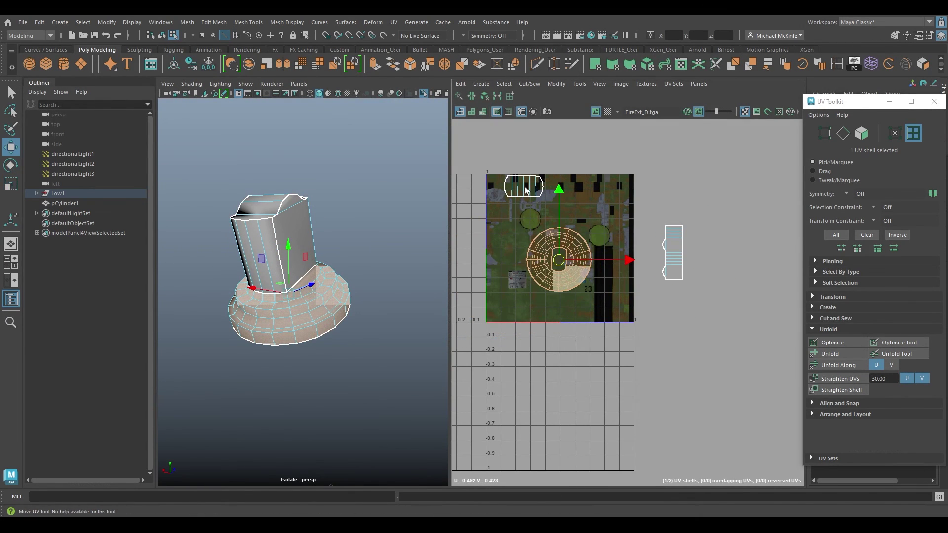
left_click(524, 187)
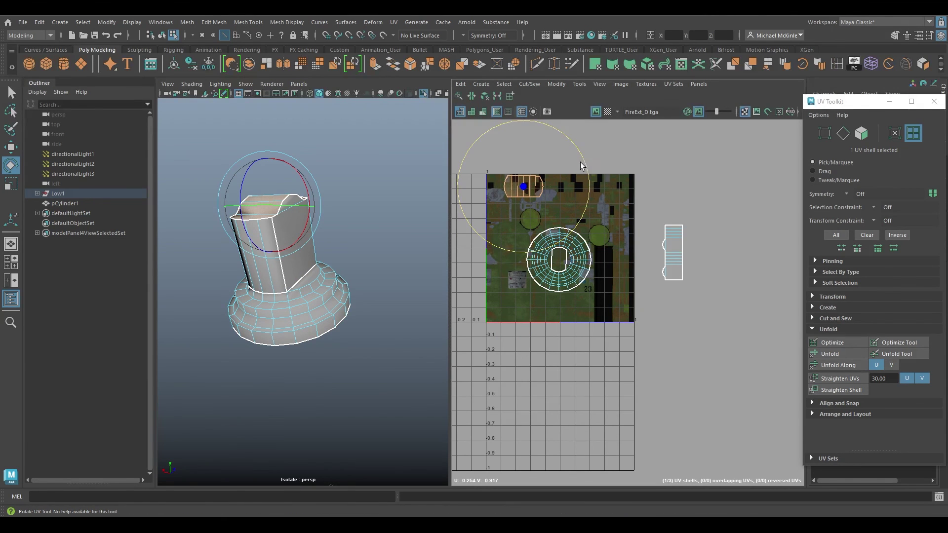
left_click_drag(584, 163, 554, 242)
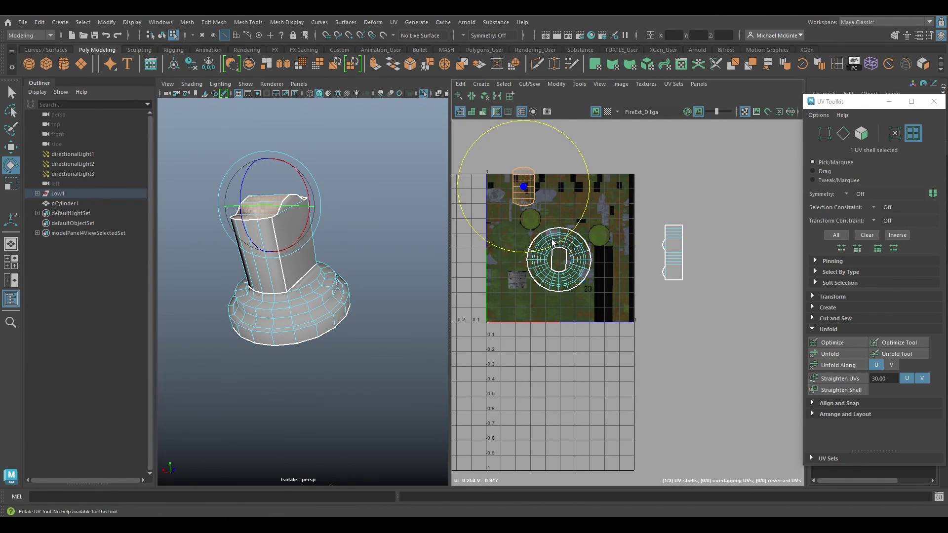
key("w")
left_click_drag(525, 189, 644, 247)
Move the stepped-ring shell next to the curved-top shell so the three valve base shells sit in a row.
left_click(568, 247)
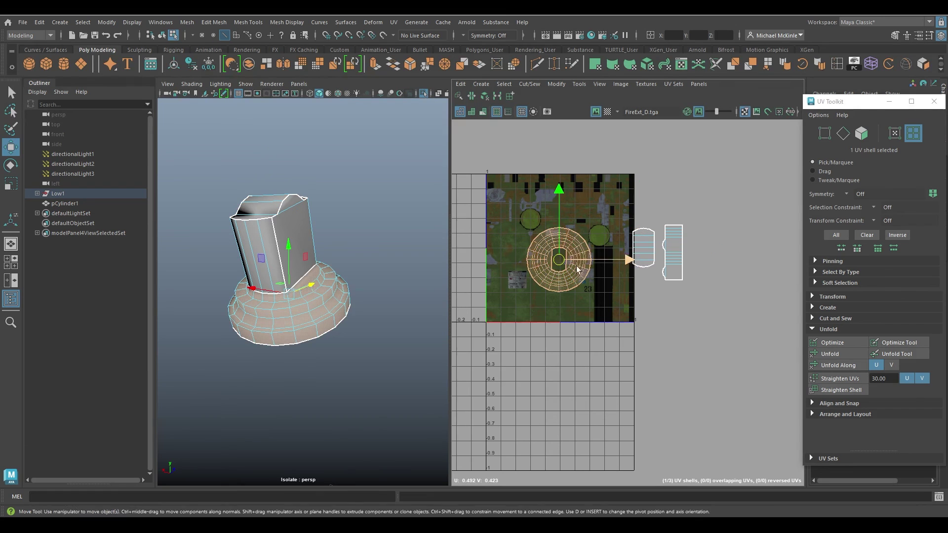
left_click_drag(561, 259, 593, 250)
scroll(675, 267, "down", 2)
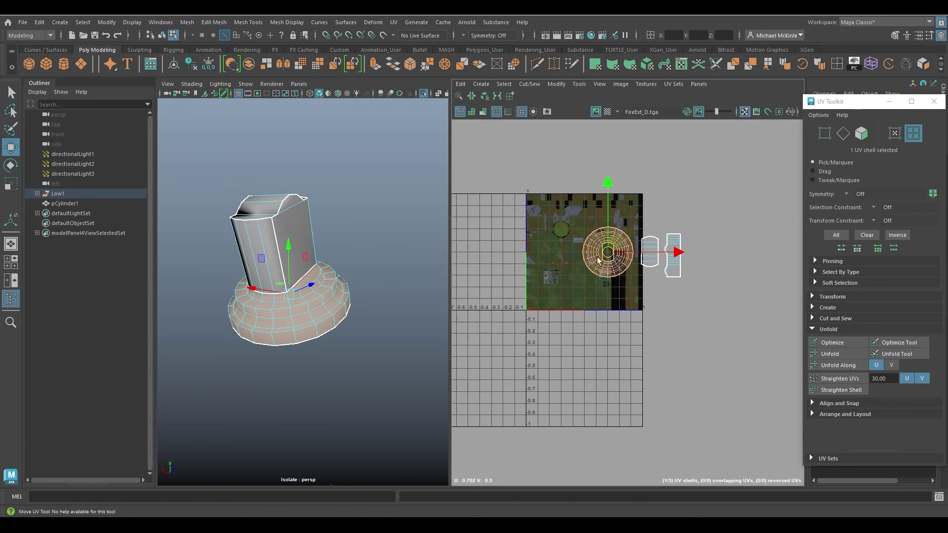
scroll(364, 269, "down", 3)
left_click_drag(330, 277, 307, 250, "alt")
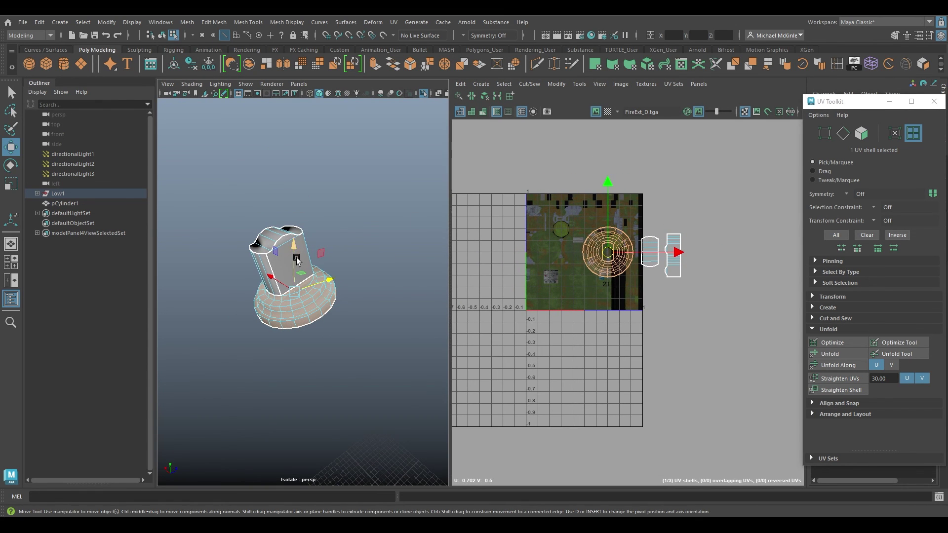
scroll(587, 285, "up", 4)
middle_click_drag(688, 326, 704, 347, "alt")
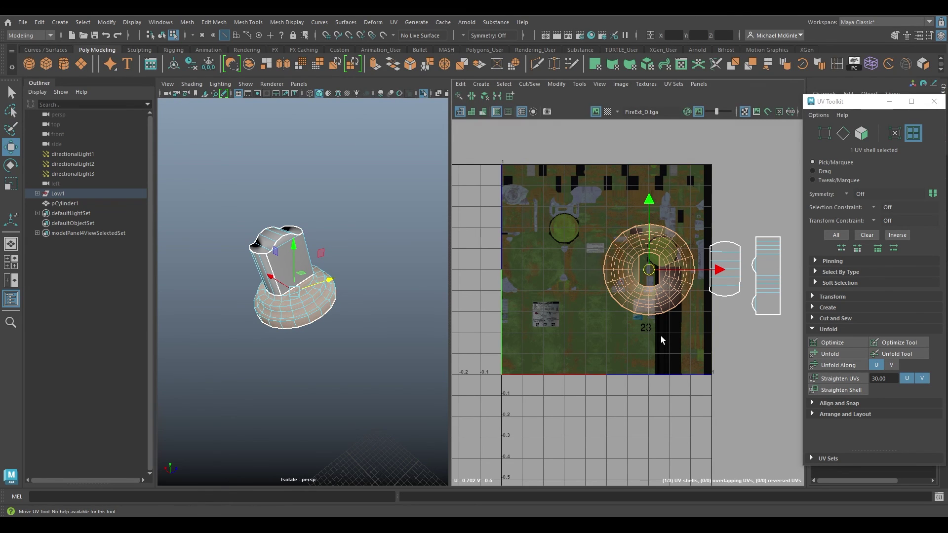
Exit isolation of the valve base and select the extinguisher tank to display its UV shells.
left_click_drag(307, 247, 333, 241, "alt")
left_click(343, 234)
key("ctrl+1")
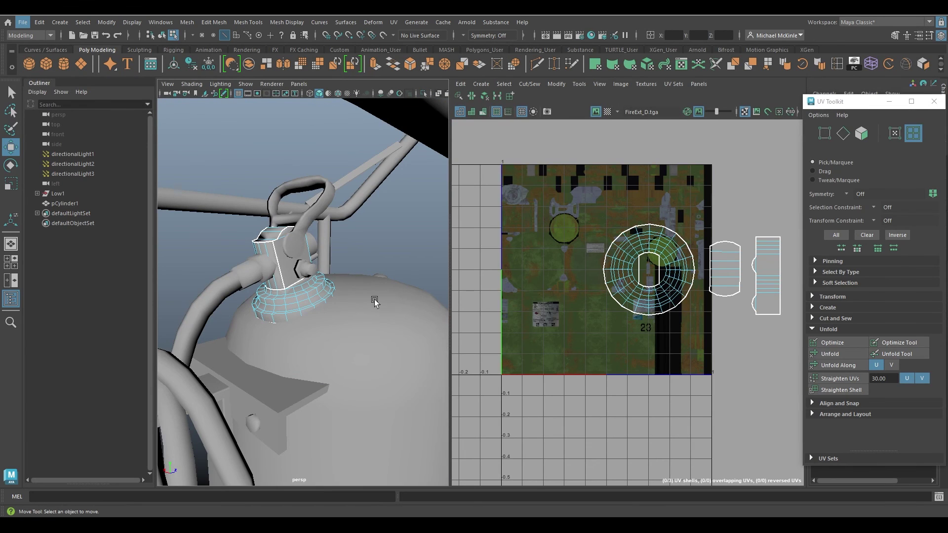
left_click(399, 338)
right_click_drag(399, 338, 388, 222, "alt")
left_click_drag(399, 334, 376, 288, "alt")
right_click_drag(375, 288, 281, 281, "alt")
left_click_drag(341, 315, 313, 332, "alt")
mouse_move(372, 342)
left_mouse_down("alt")
mouse_move(357, 328)
mouse_move(370, 346)
left_mouse_up("alt")
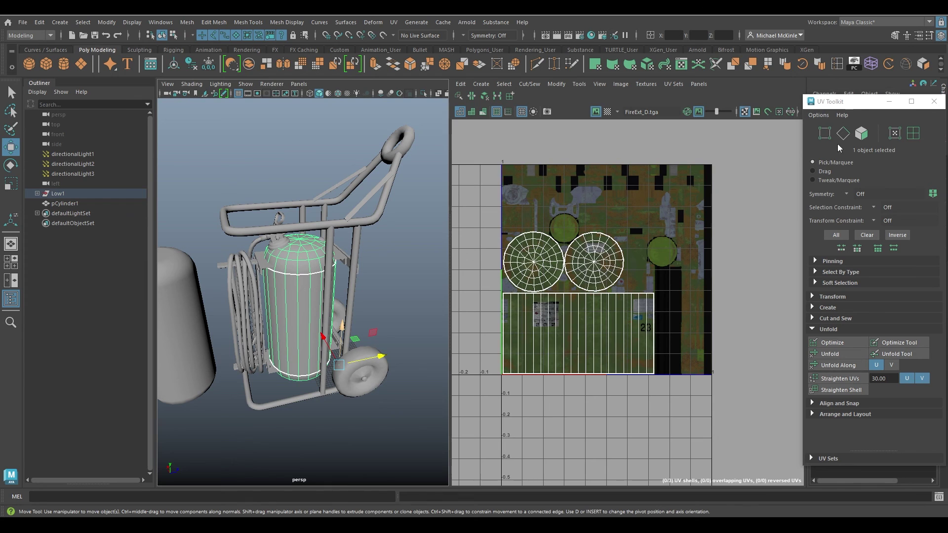
mouse_move(856, 102)
left_mouse_down()
mouse_move(863, 95)
mouse_move(849, 102)
mouse_move(855, 108)
left_mouse_up()
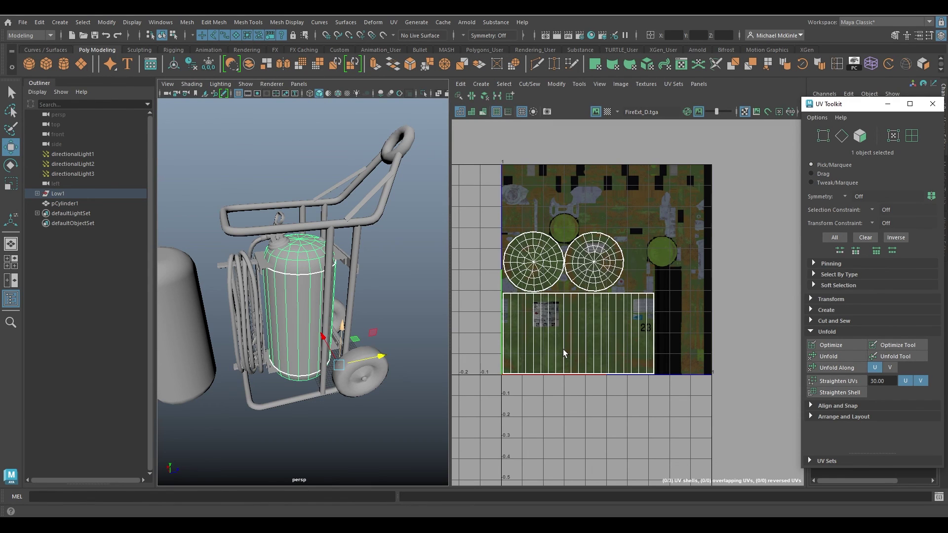
Select all parts of the extinguisher and its cart, leaving out the re-unwrapped valve base.
left_click_drag(325, 244, 321, 271, "alt")
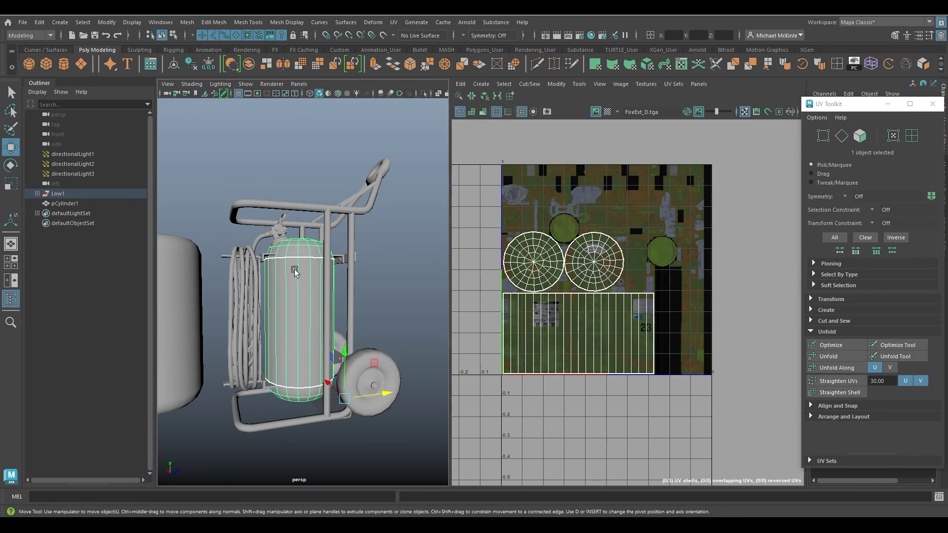
right_click_drag(647, 306, 504, 281, "alt")
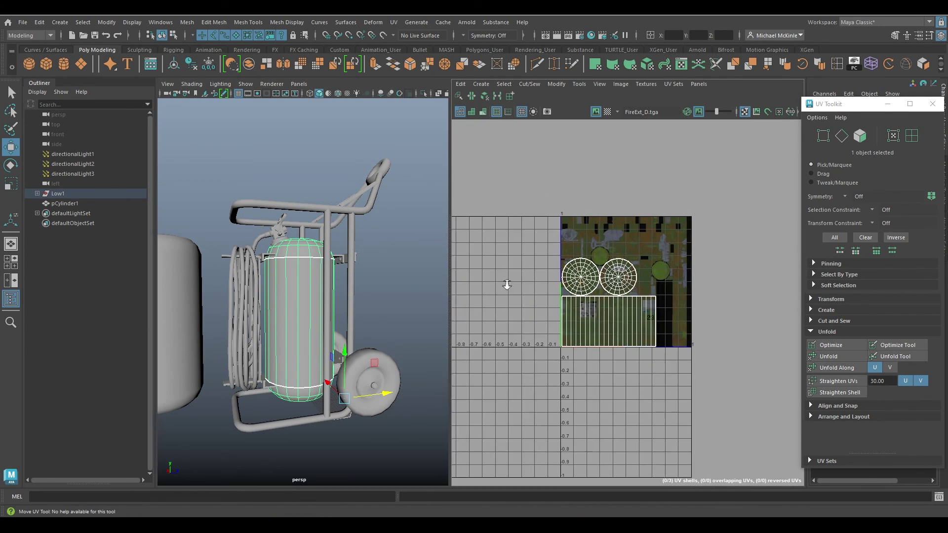
middle_click_drag(578, 315, 621, 253, "alt")
right_click_drag(621, 253, 602, 225, "alt")
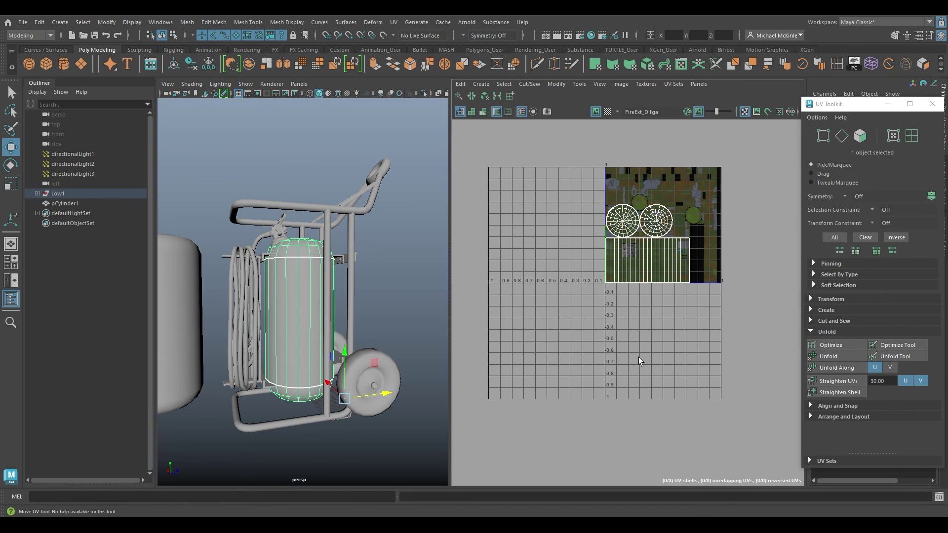
left_click_drag(447, 144, 269, 484)
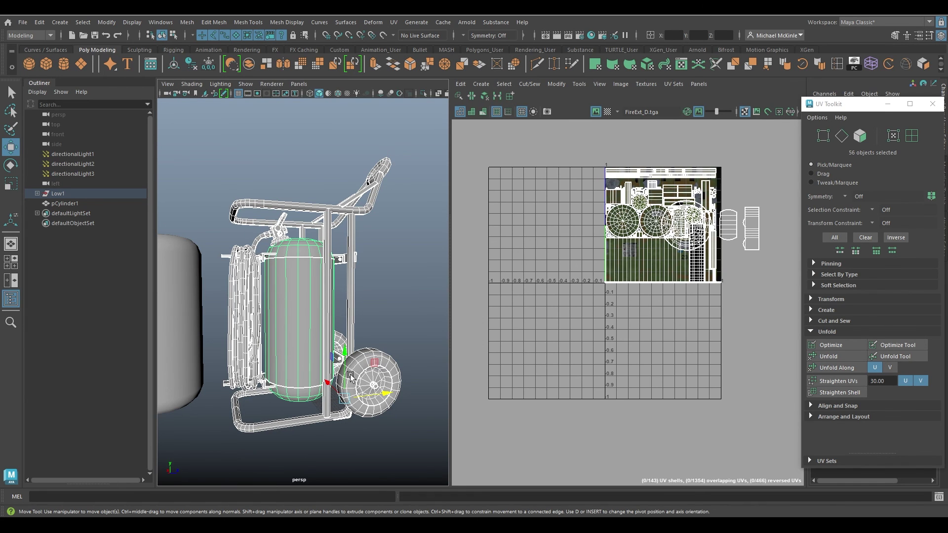
left_click(278, 238, "shift")
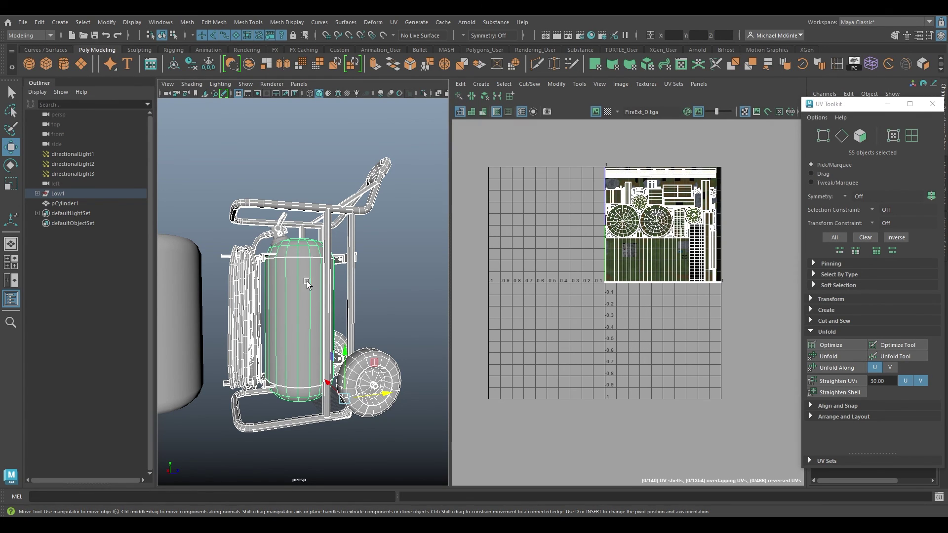
Examine how the extinguisher's UV shells are packed, including the small pieces placed in gaps around the circular tank caps.
left_click_drag(330, 278, 337, 319, "alt")
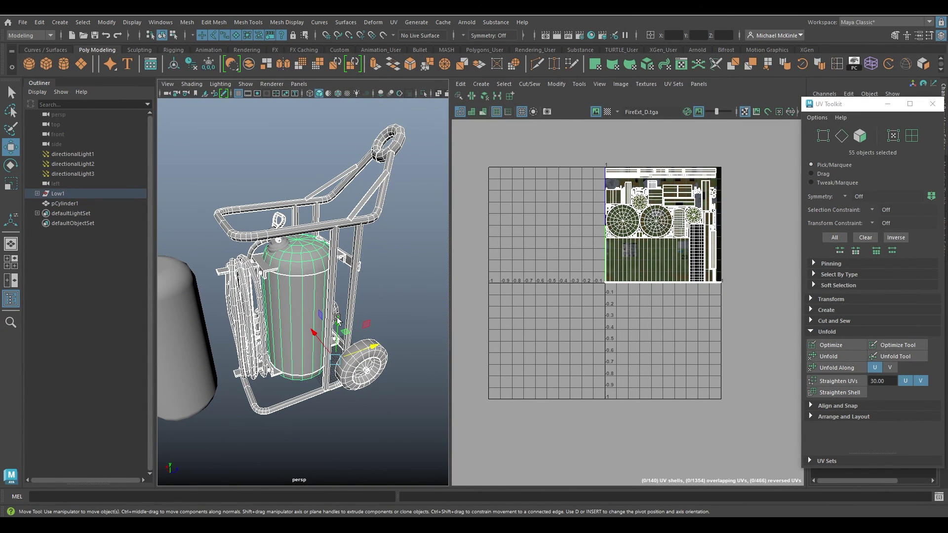
scroll(694, 290, "up", 10)
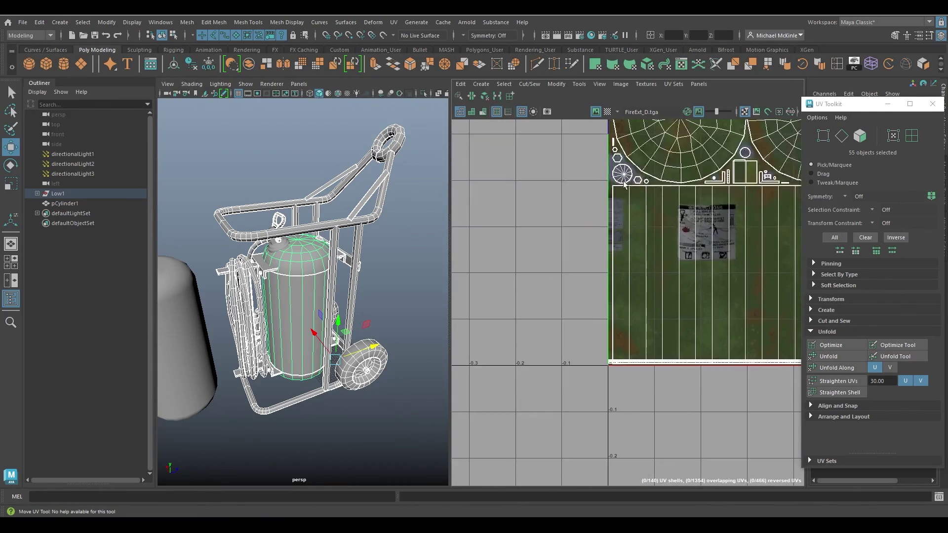
middle_click_drag(694, 290, 647, 361, "alt")
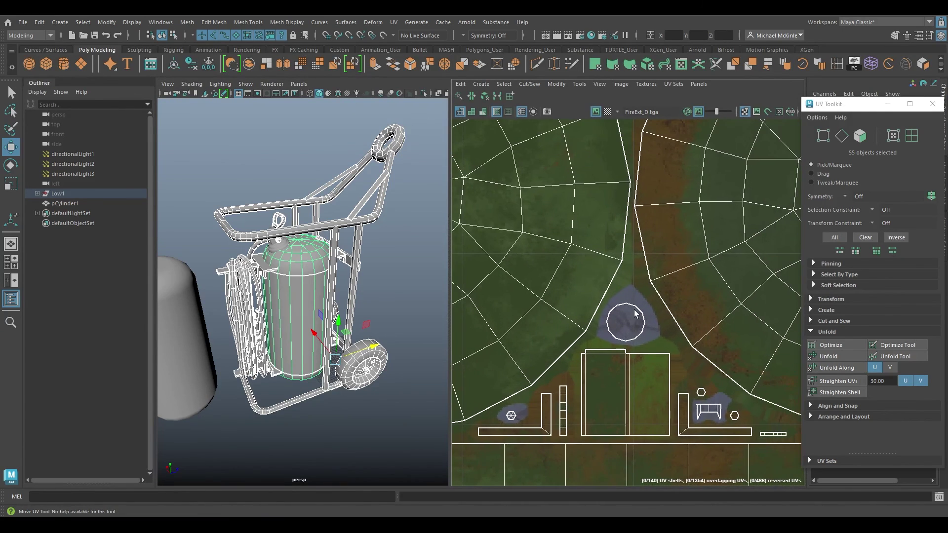
middle_click_drag(650, 201, 656, 370, "alt")
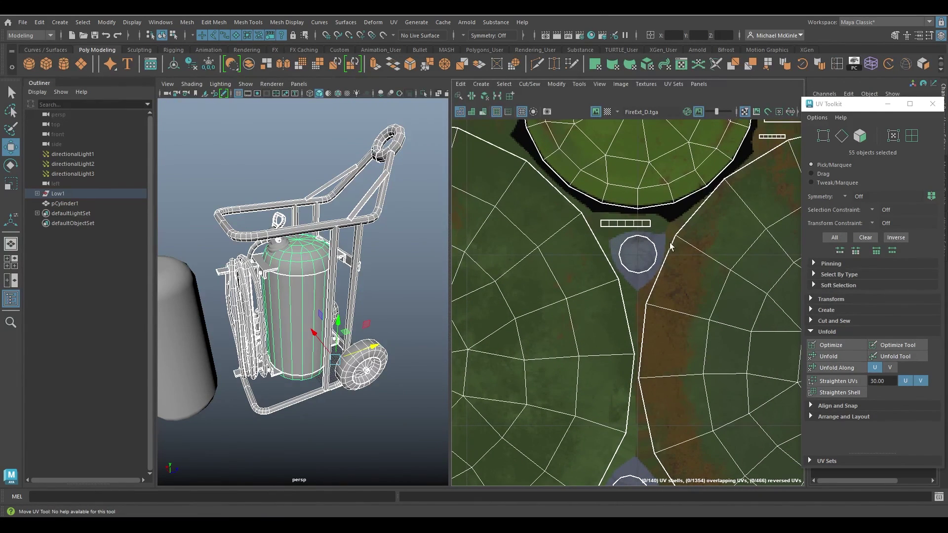
middle_click_drag(728, 206, 678, 264, "alt")
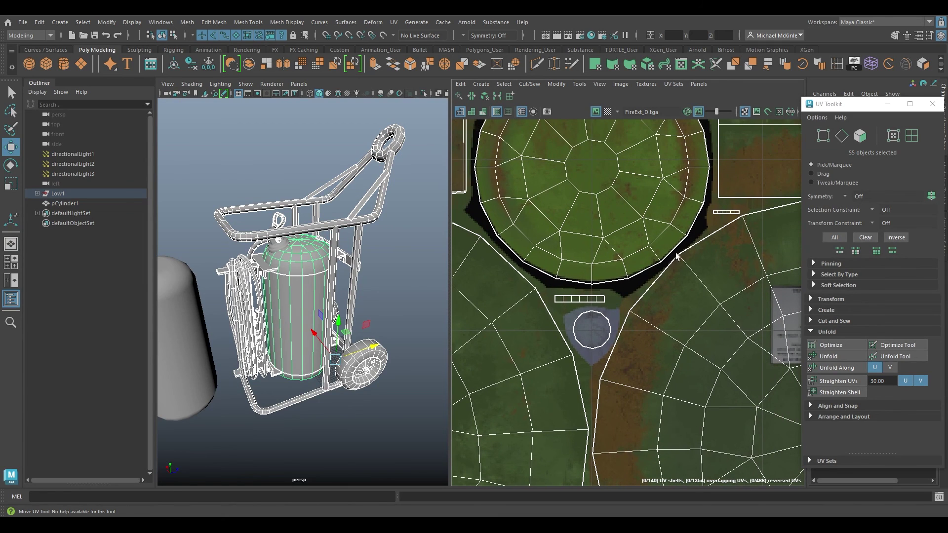
middle_click_drag(744, 217, 720, 337, "alt")
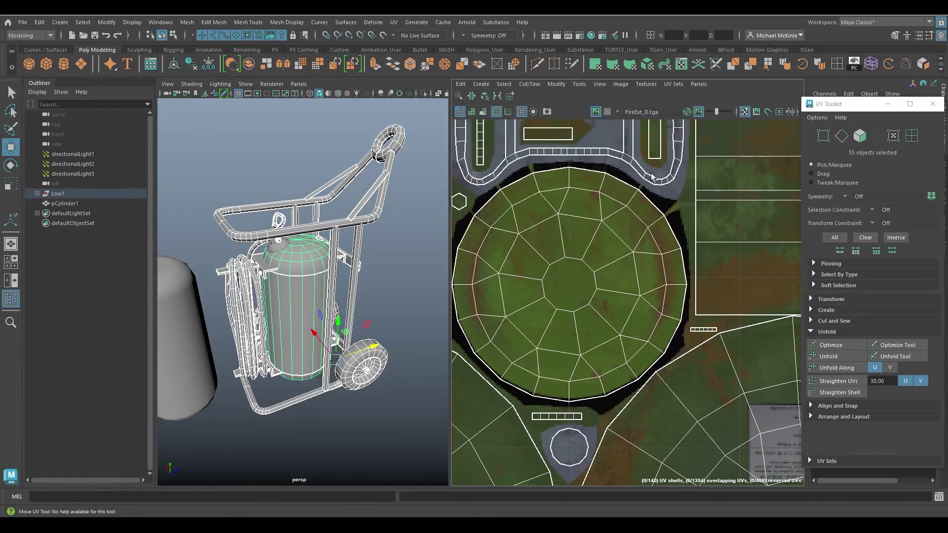
middle_click_drag(653, 176, 657, 298, "alt")
right_click_drag(695, 252, 485, 242, "alt")
right_click_drag(664, 277, 541, 276, "alt")
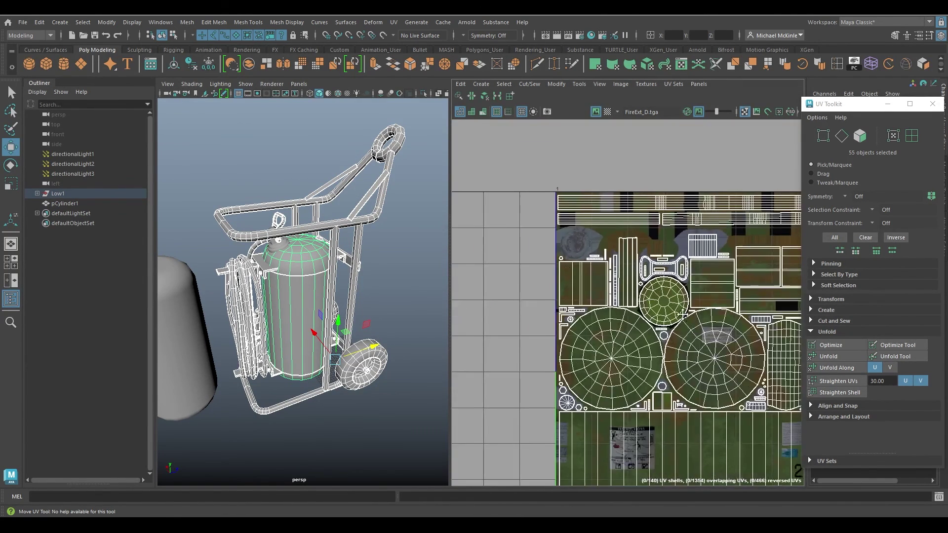
middle_click_drag(758, 358, 670, 290, "alt")
right_click_drag(674, 290, 649, 295, "alt")
scroll(648, 295, "down", 3)
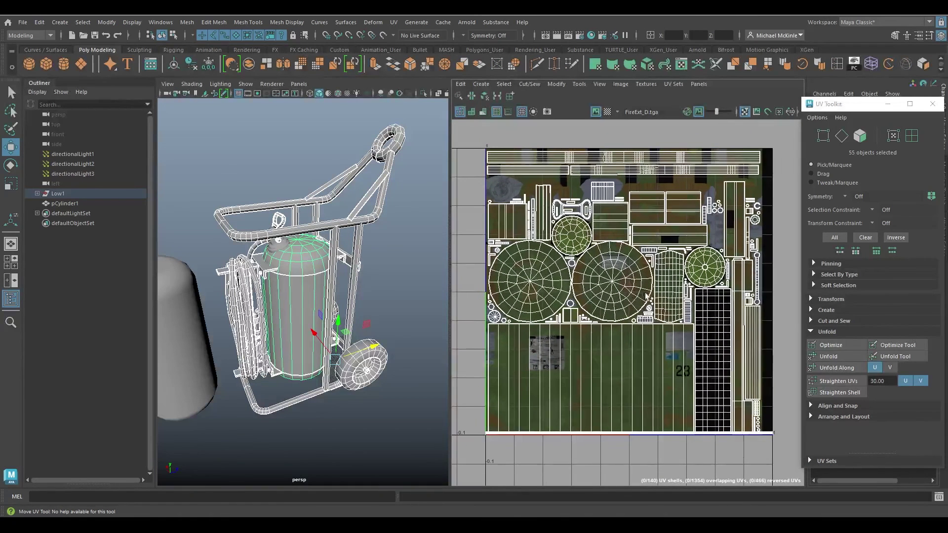